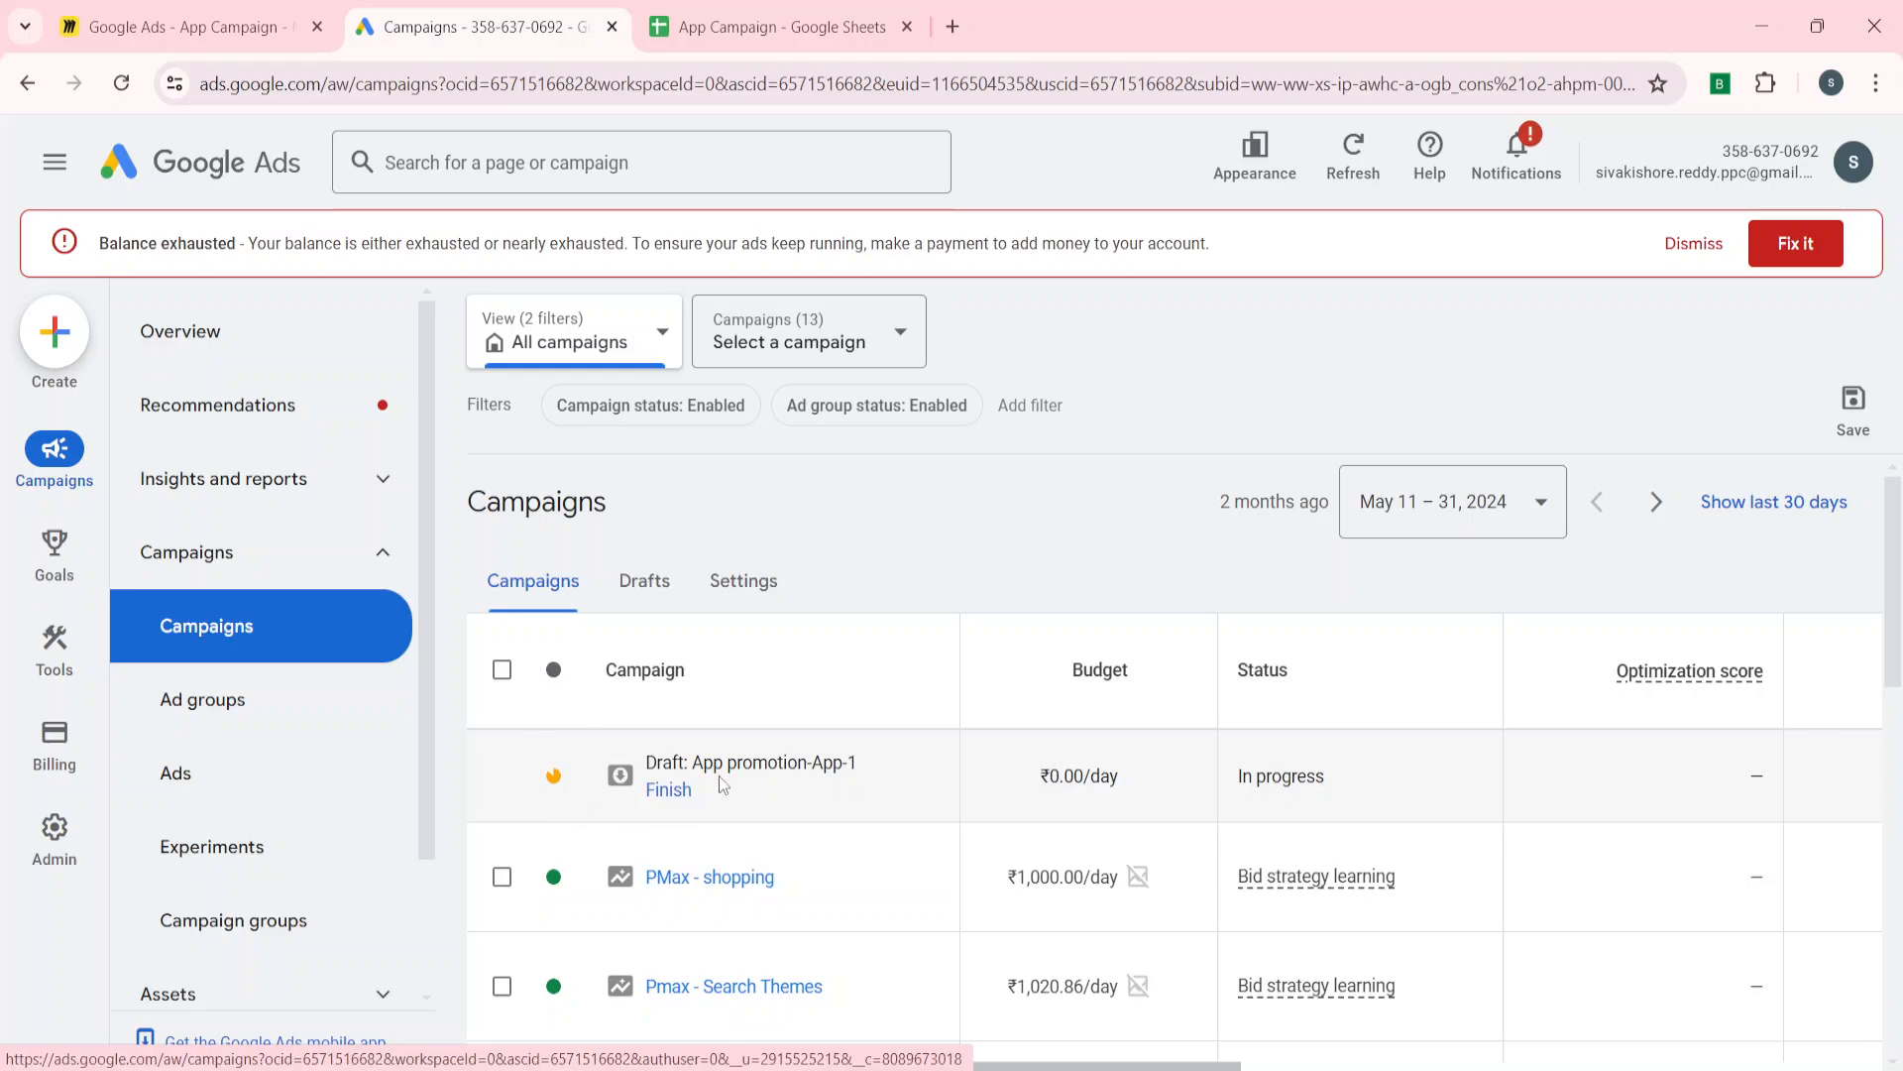
Step: Start a new campaign and choose App promotion as its objective
scroll(718, 775, down, 2)
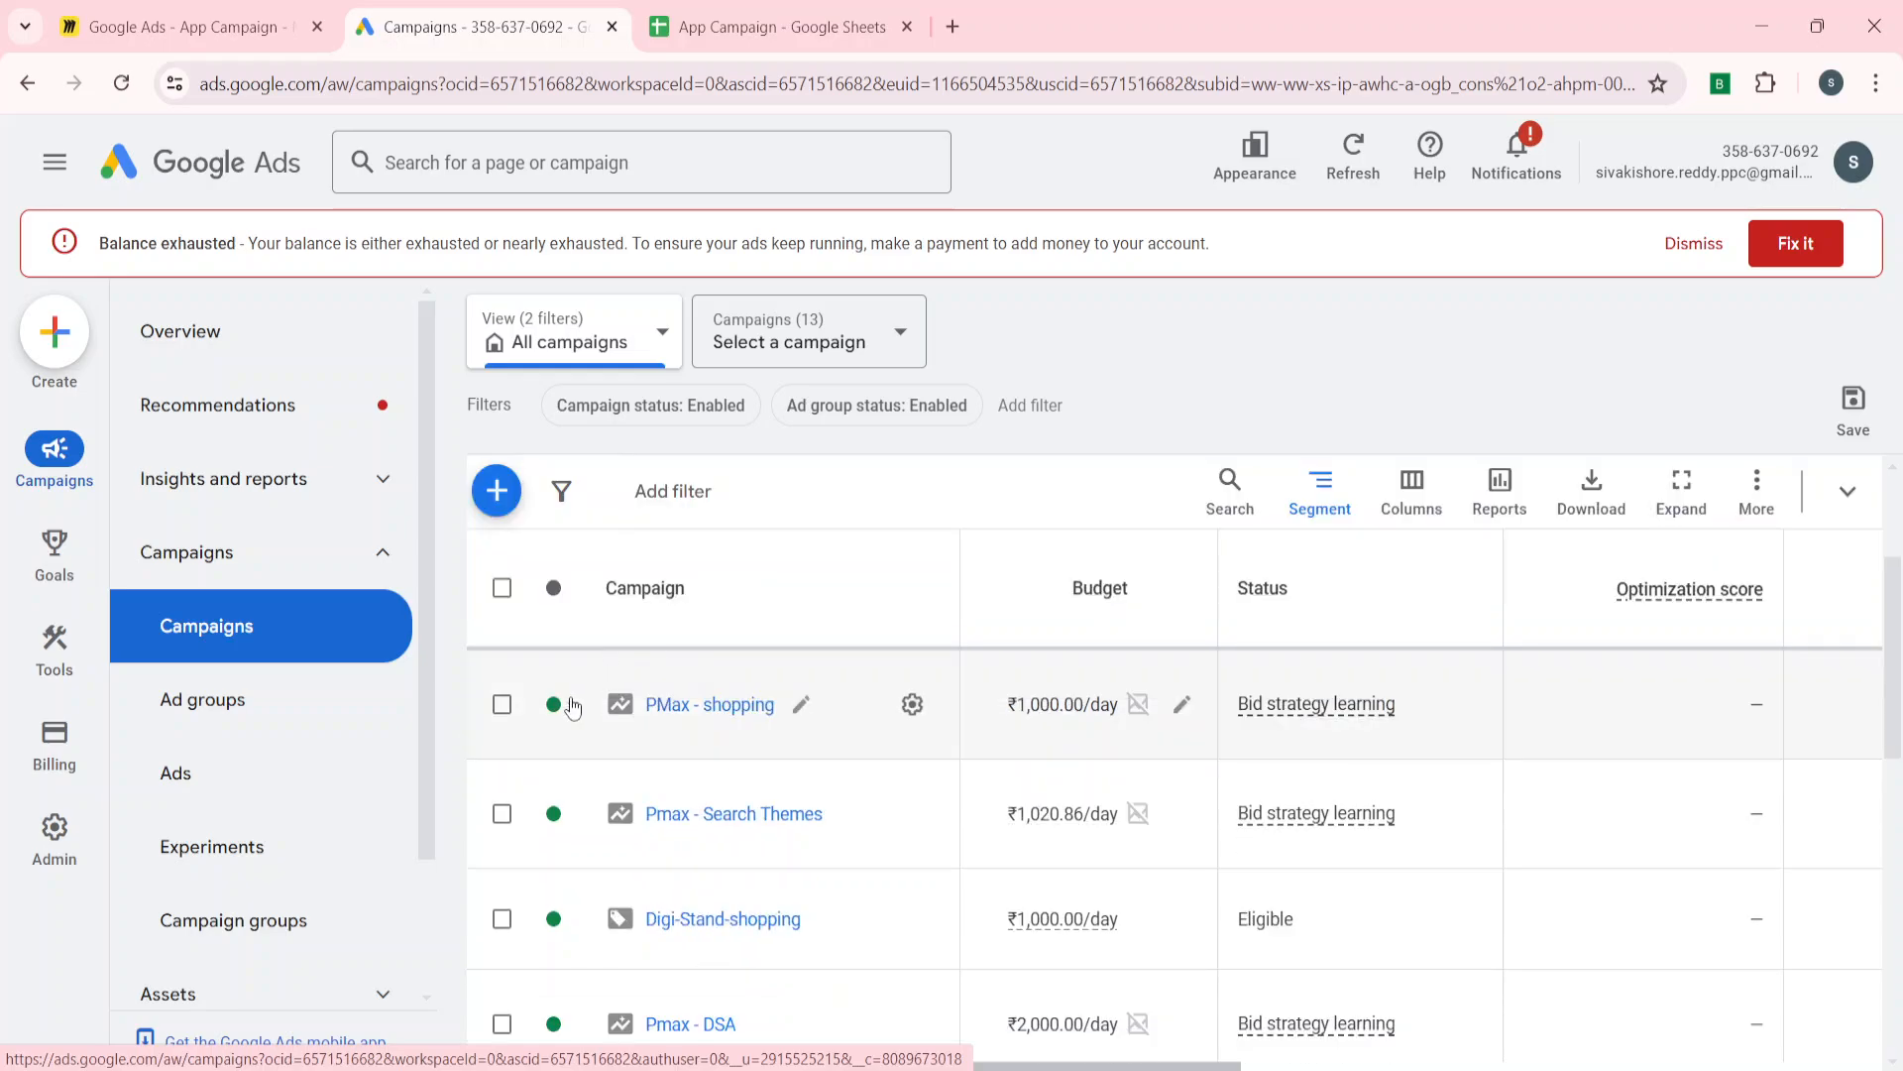
click(497, 489)
click(629, 534)
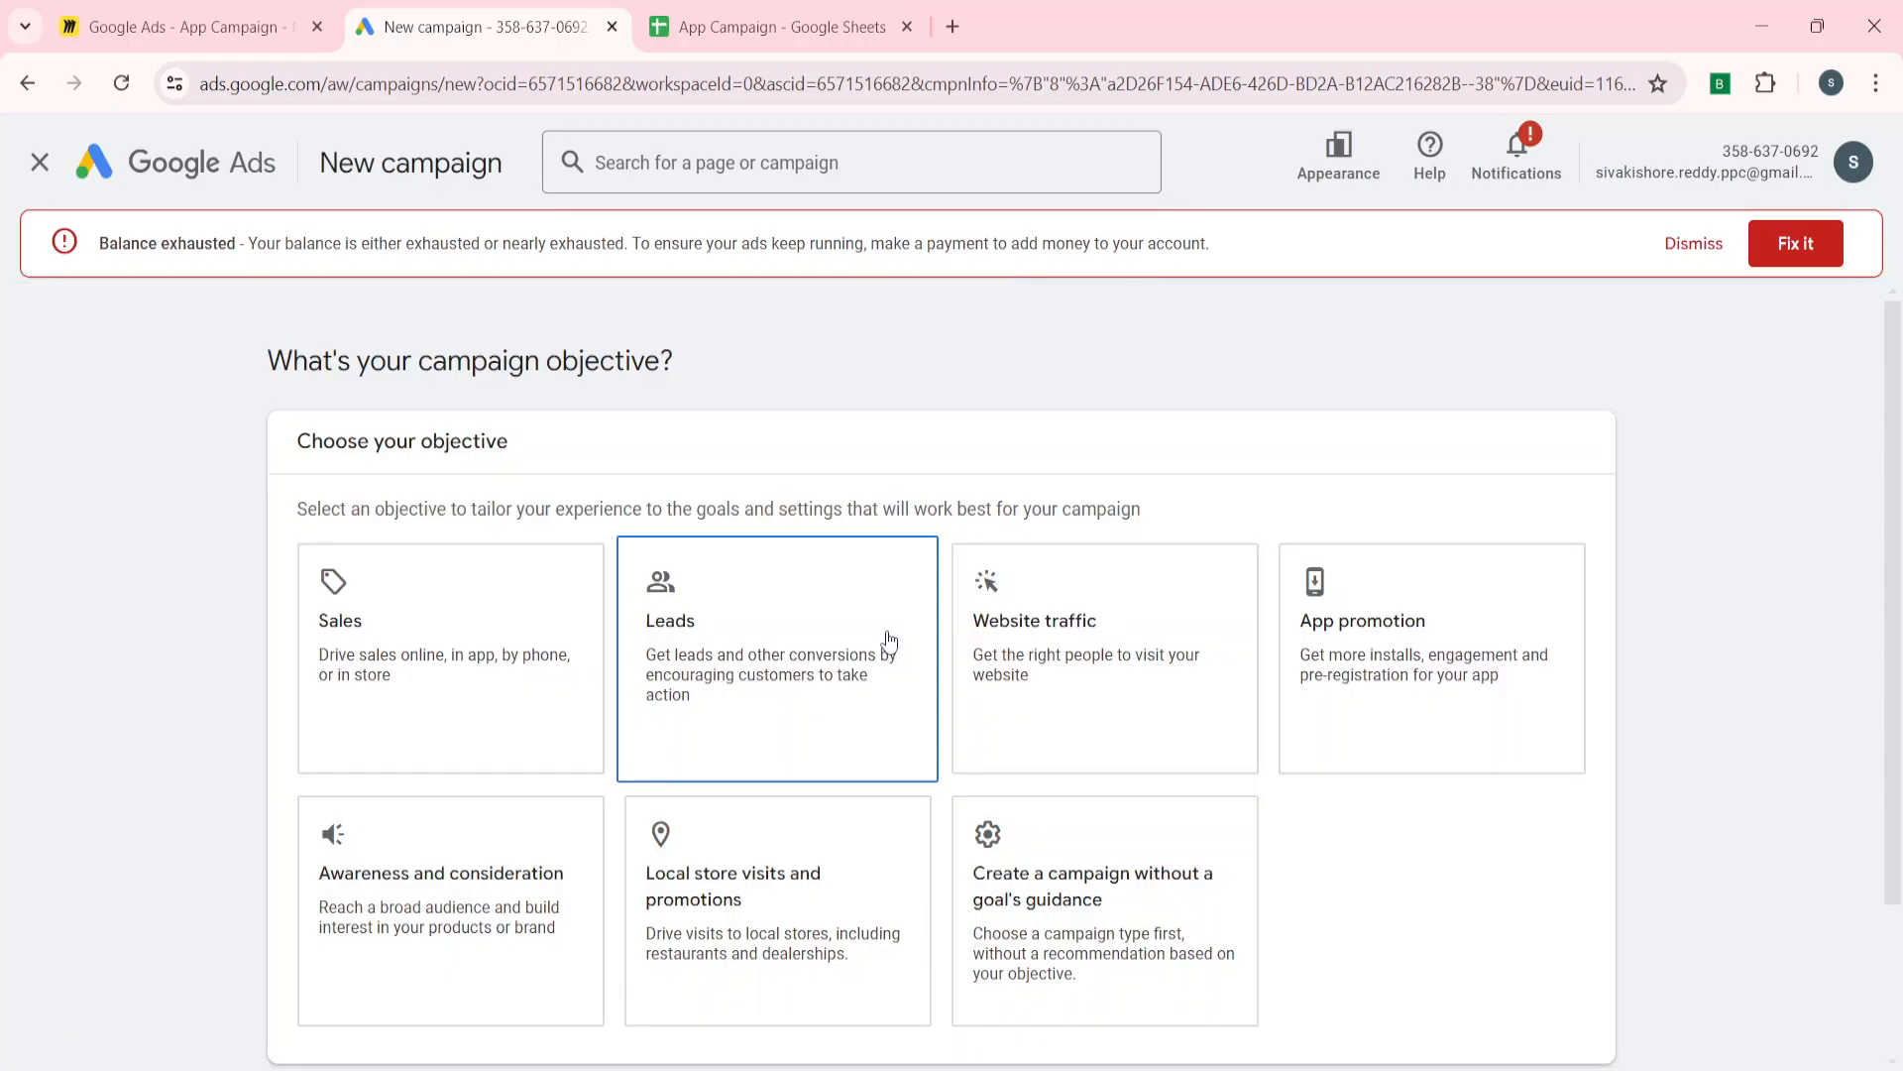
scroll(655, 667, down, 2)
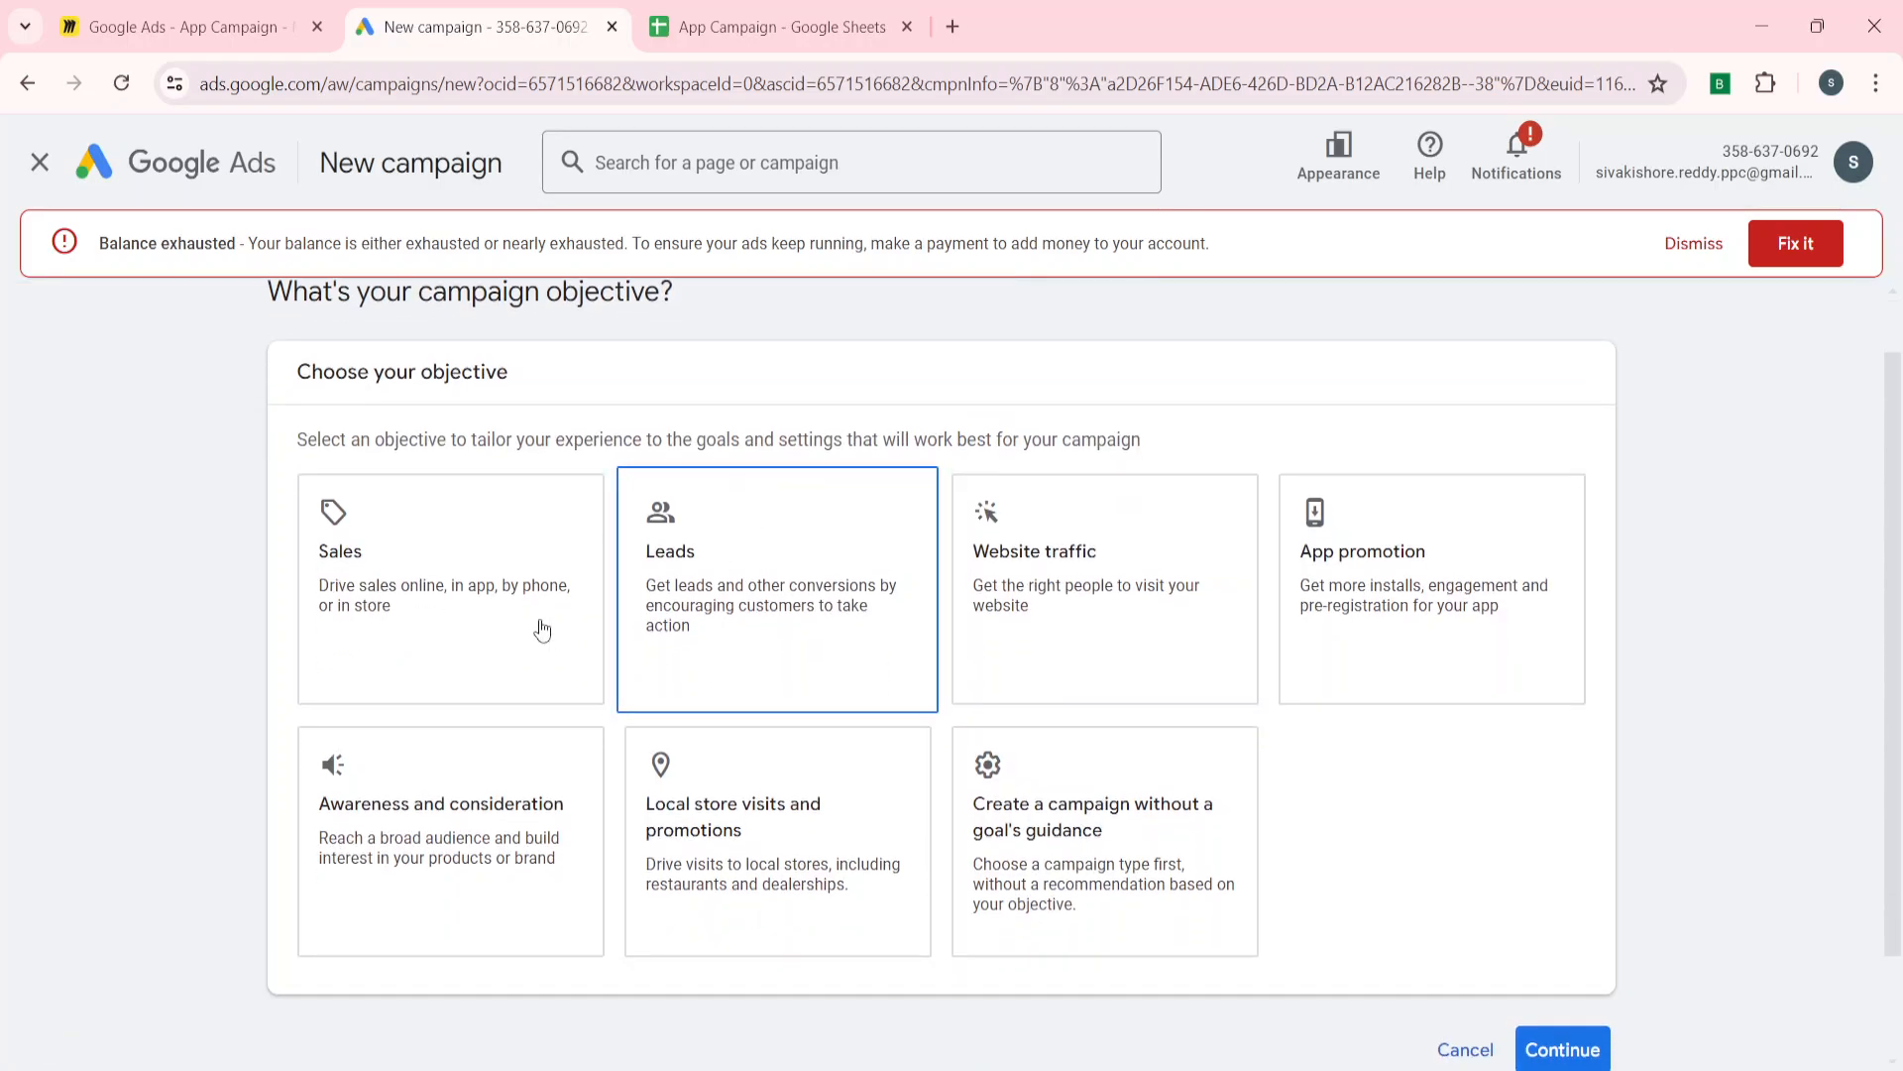
click(1356, 620)
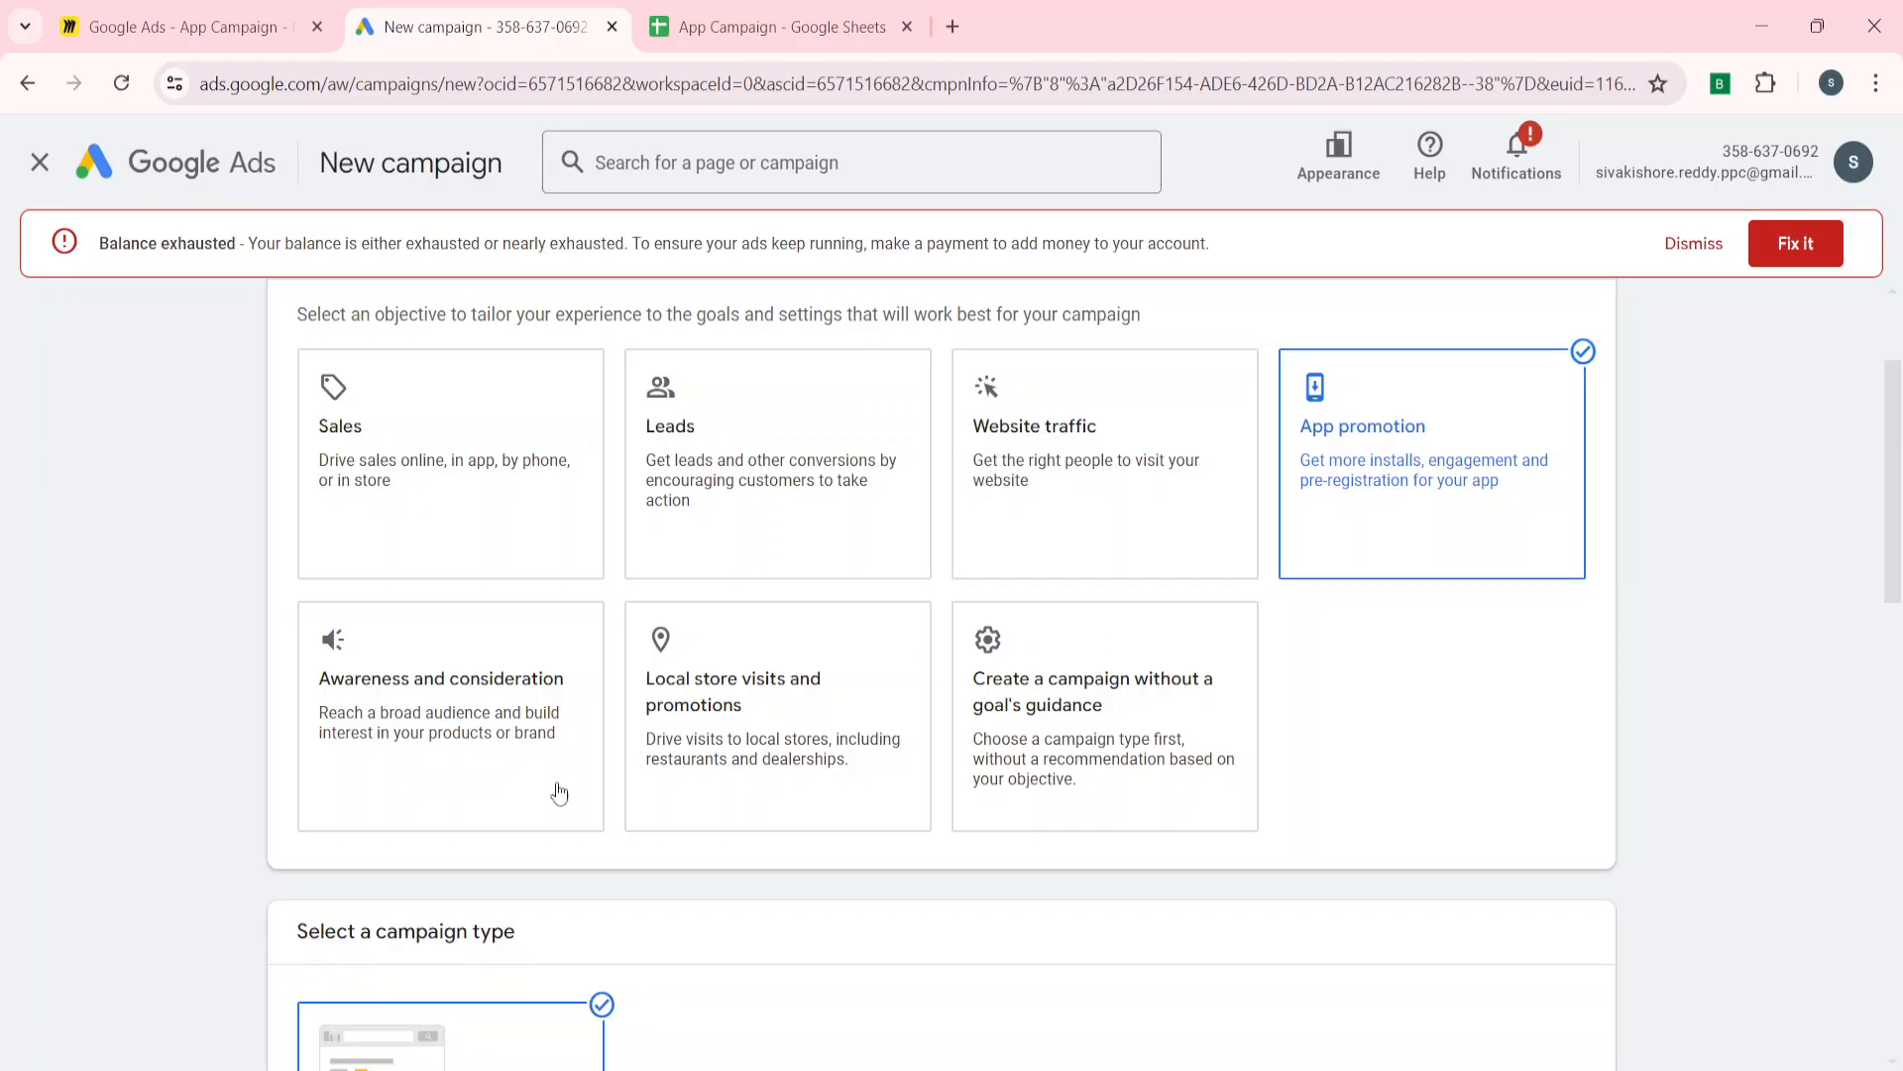
Step: Use App as the campaign type and App installs as the campaign subtype
scroll(222, 855, down, 4)
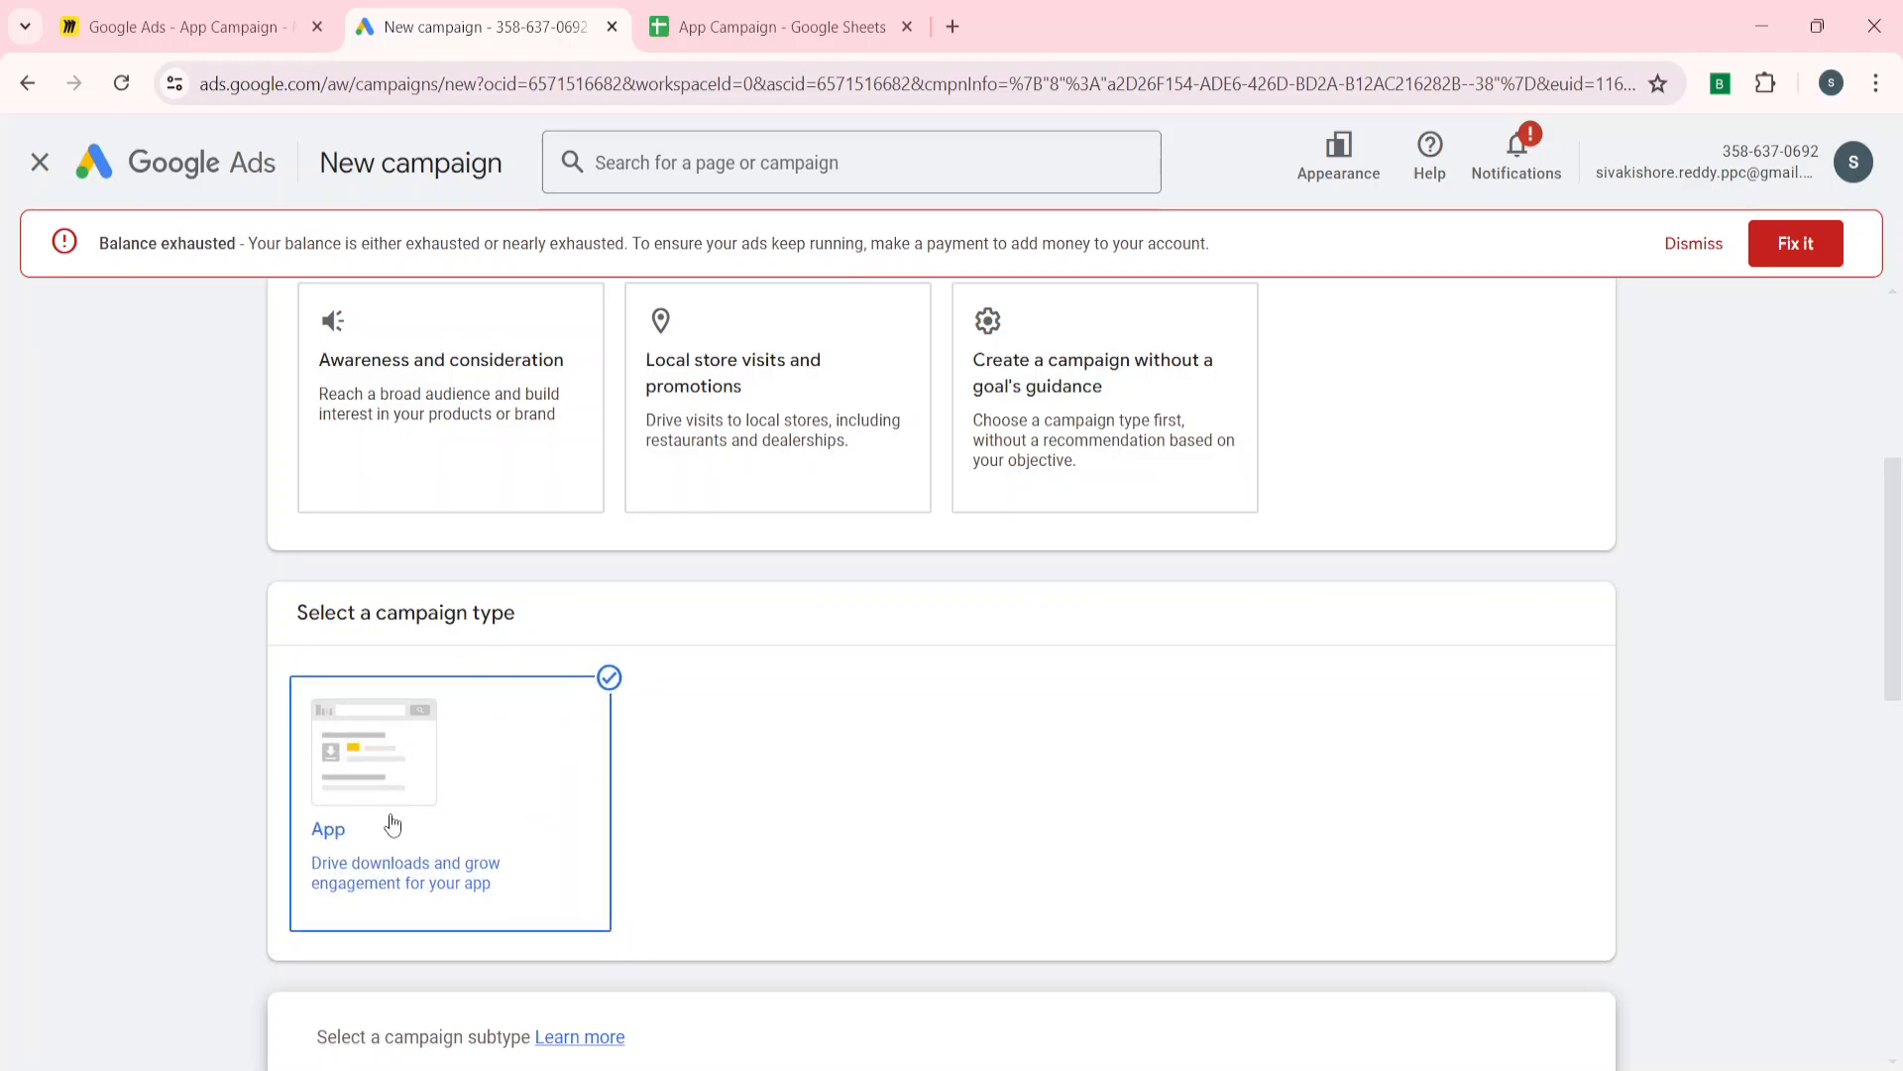
scroll(117, 877, down, 1)
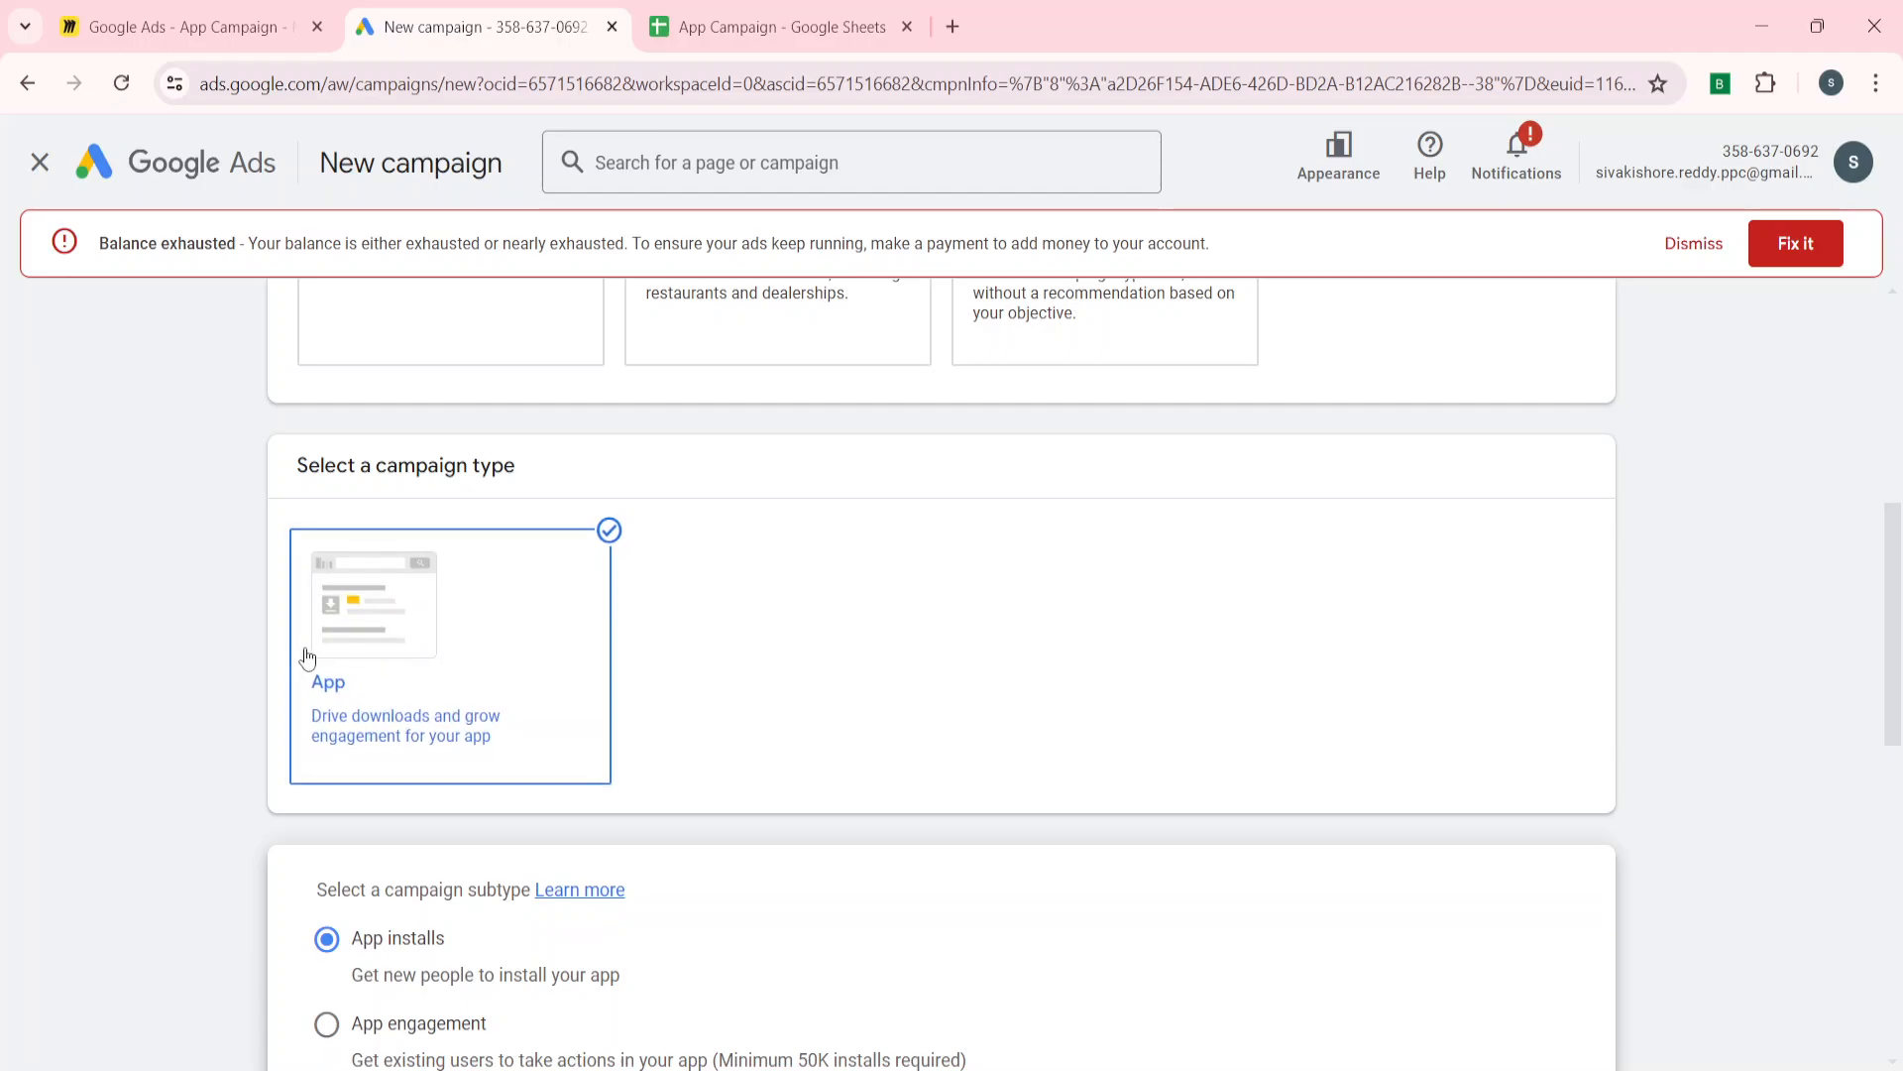
scroll(107, 733, down, 1)
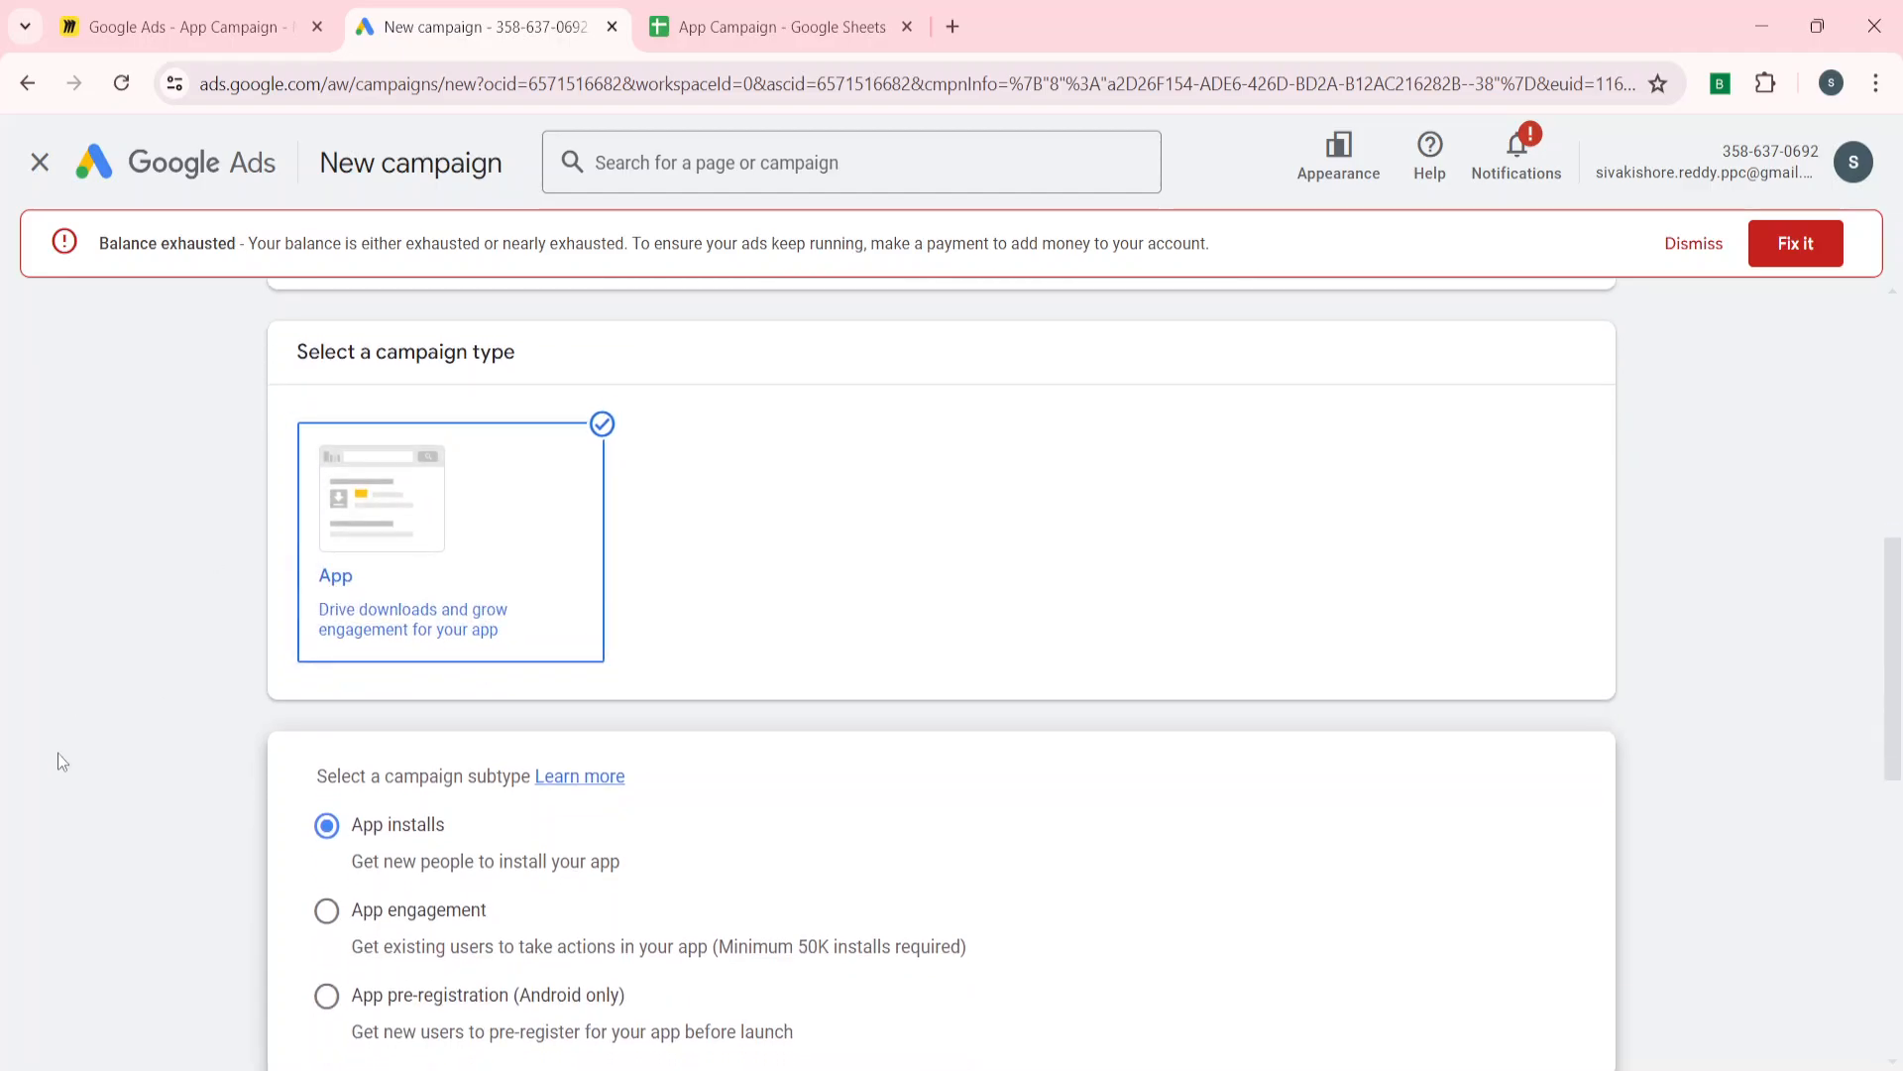
scroll(70, 750, down, 1)
scroll(355, 739, down, 1)
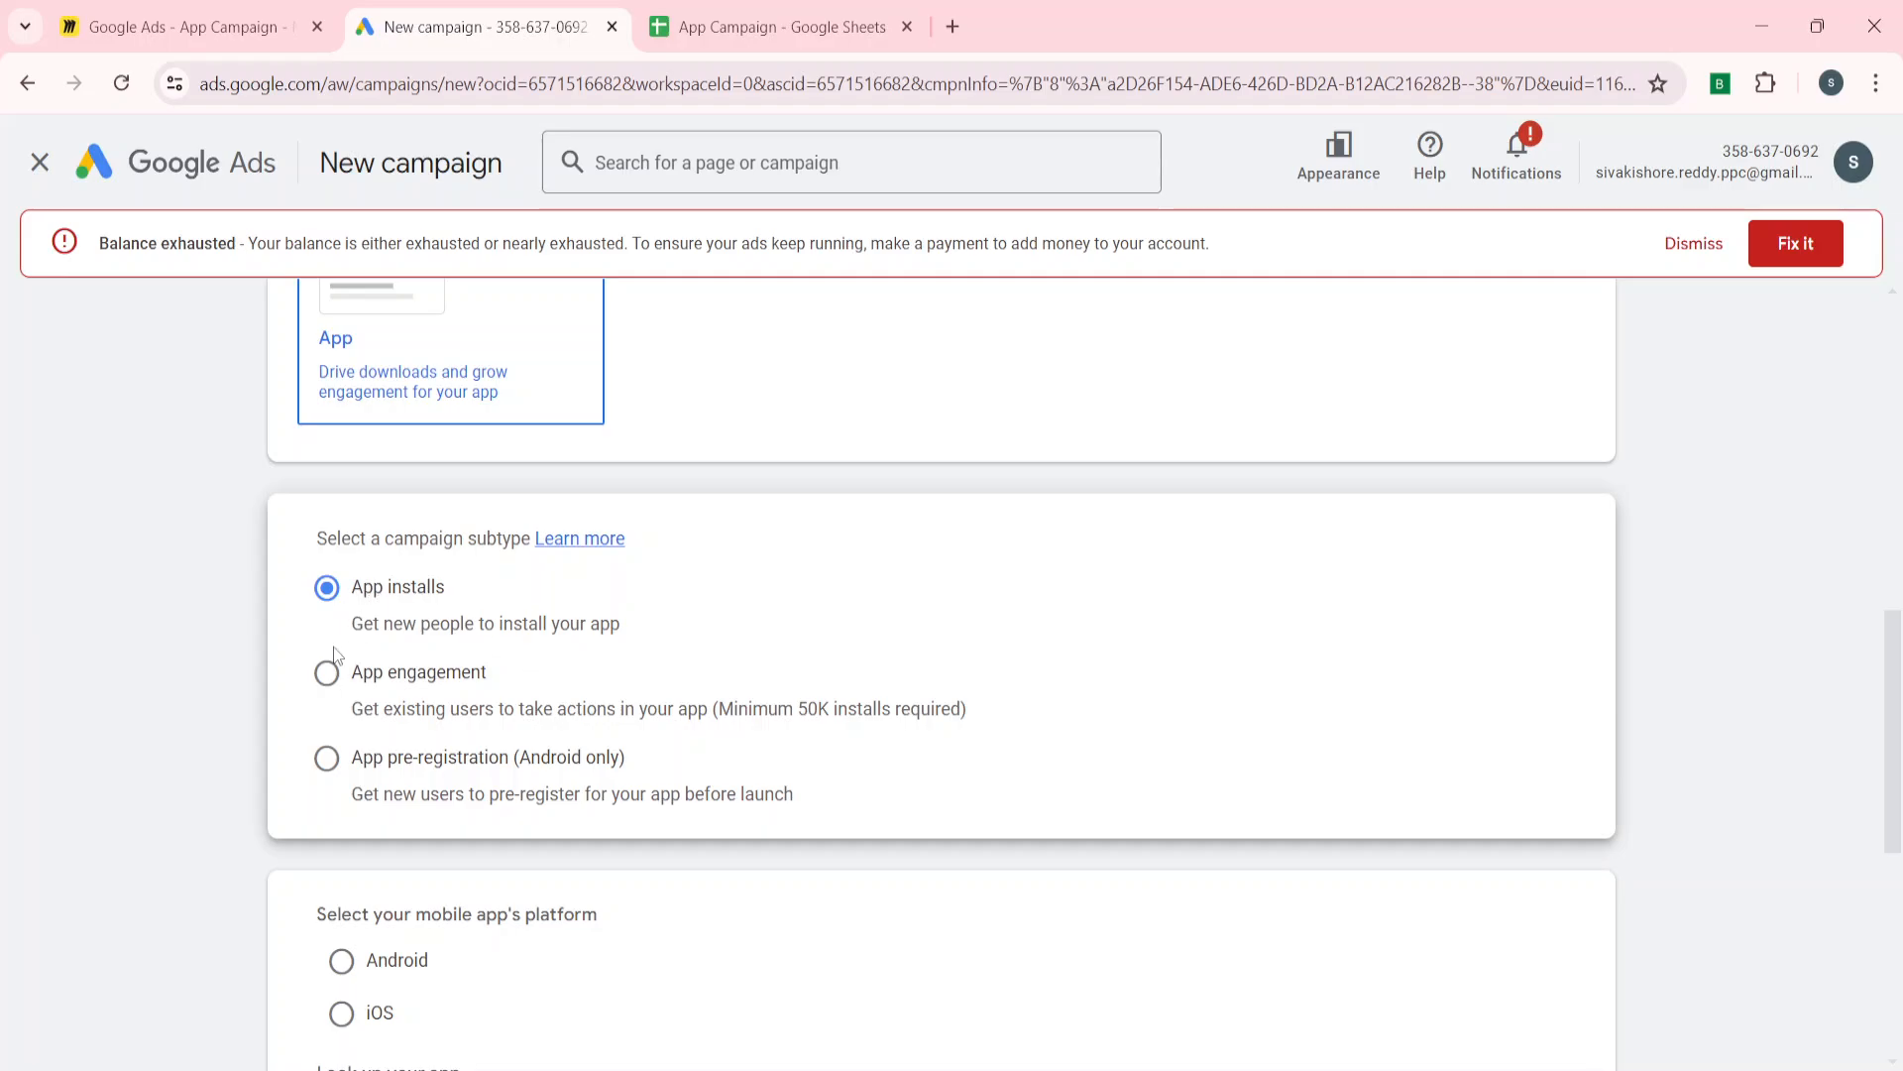
click(404, 684)
click(355, 588)
right_click(496, 30)
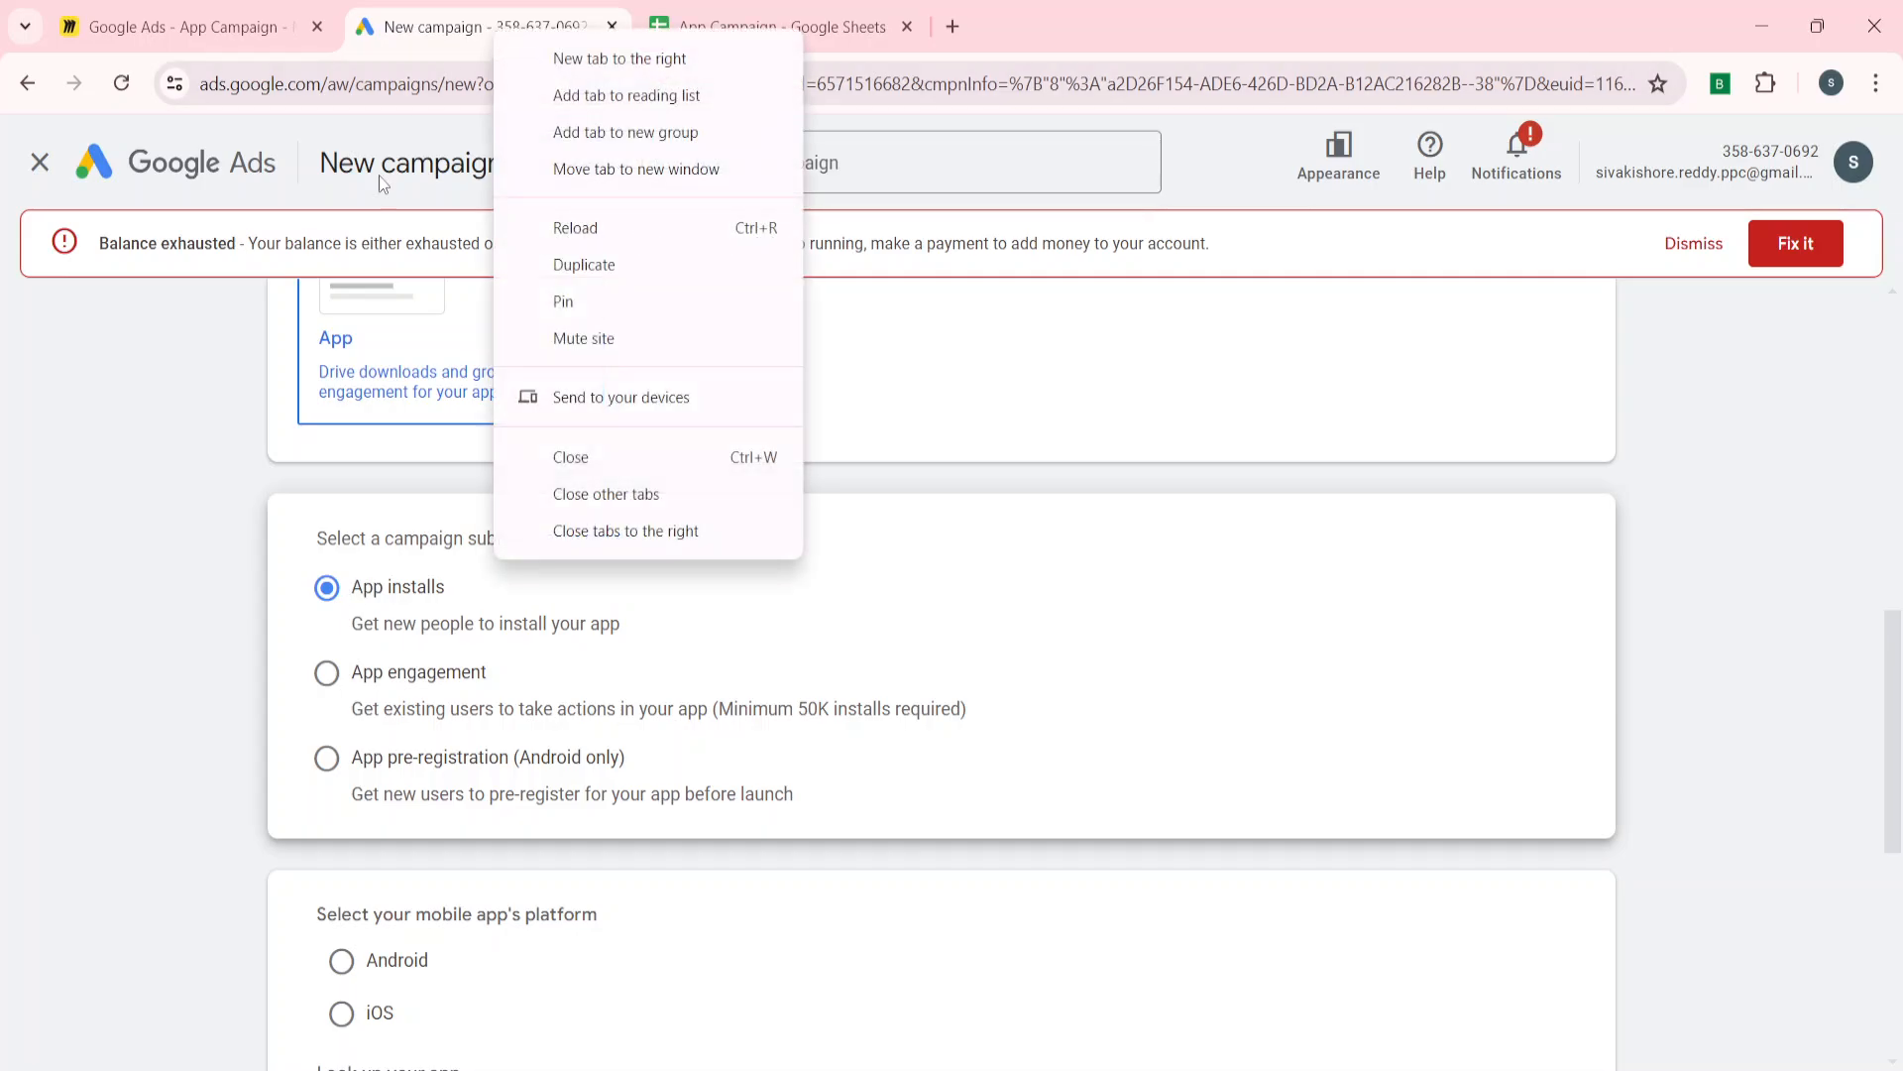
click(96, 580)
Step: Choose Android as the mobile app's platform
scroll(97, 580, down, 2)
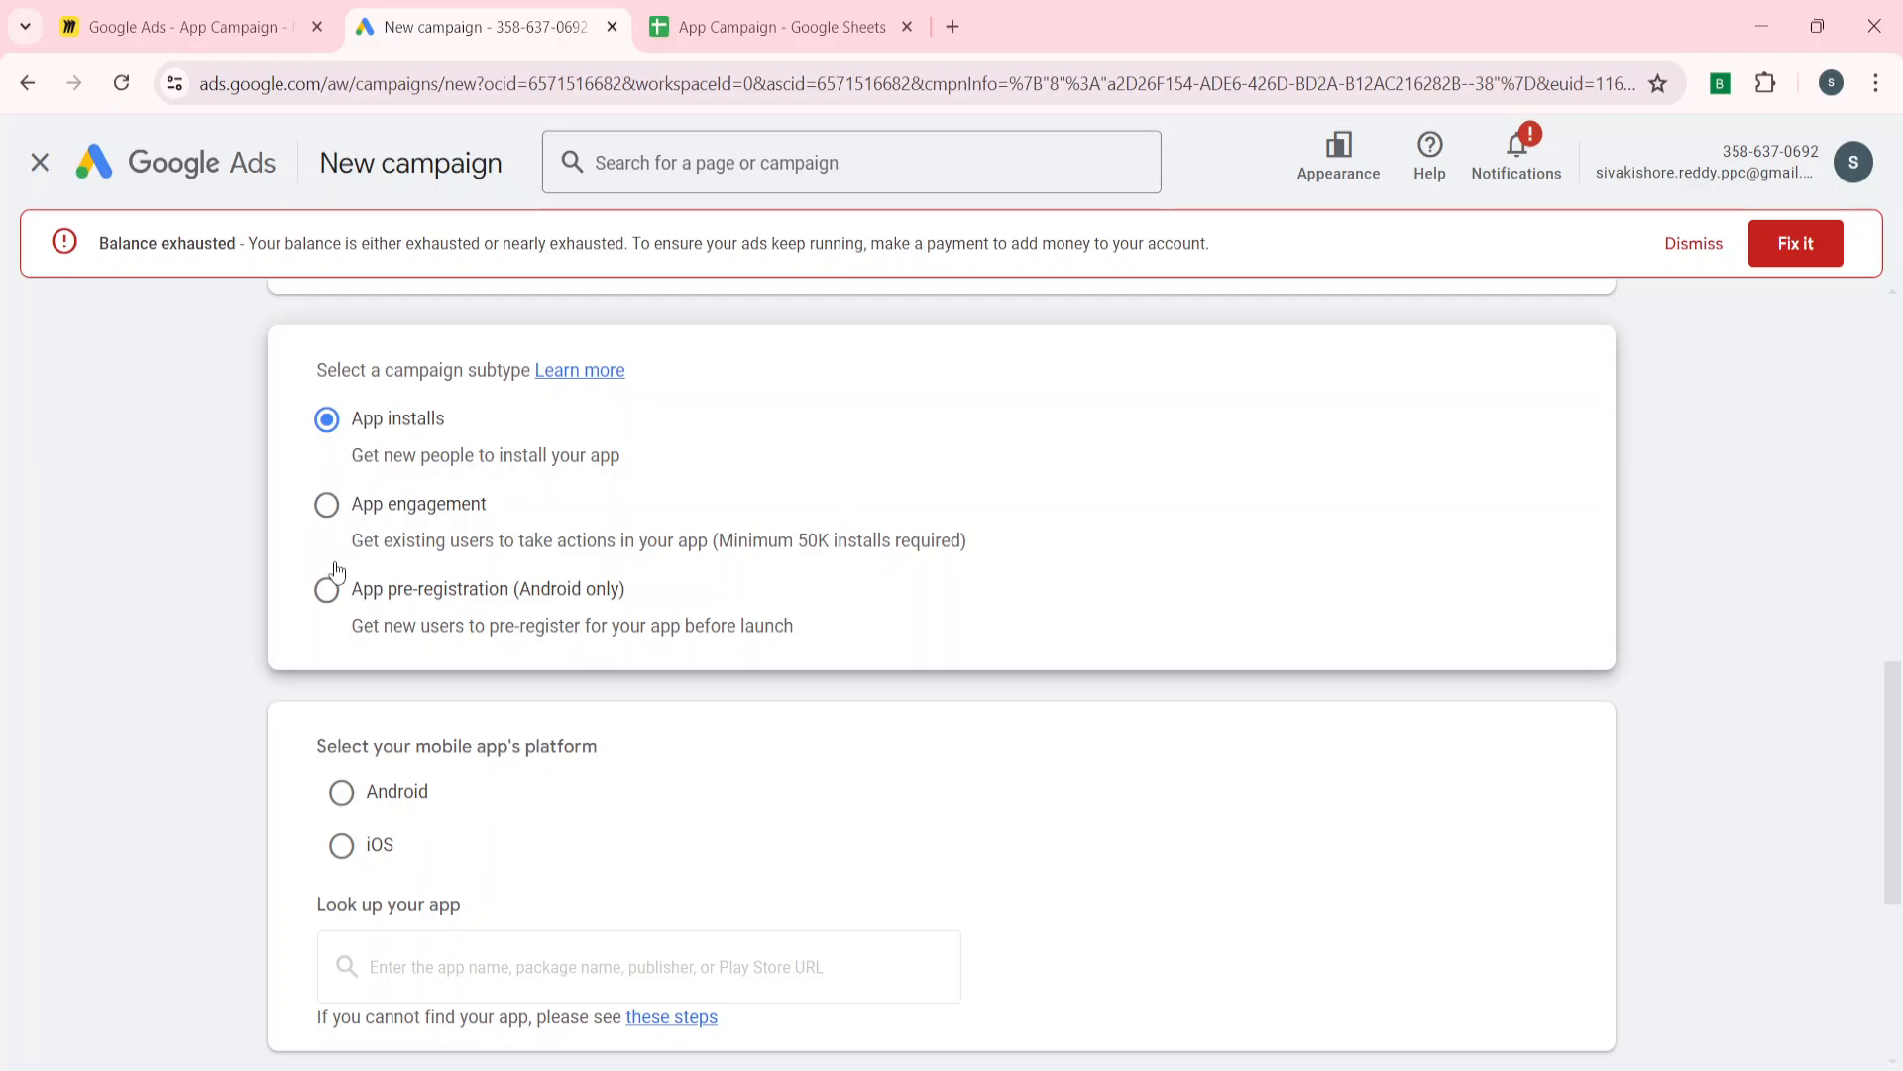
scroll(157, 740, down, 1)
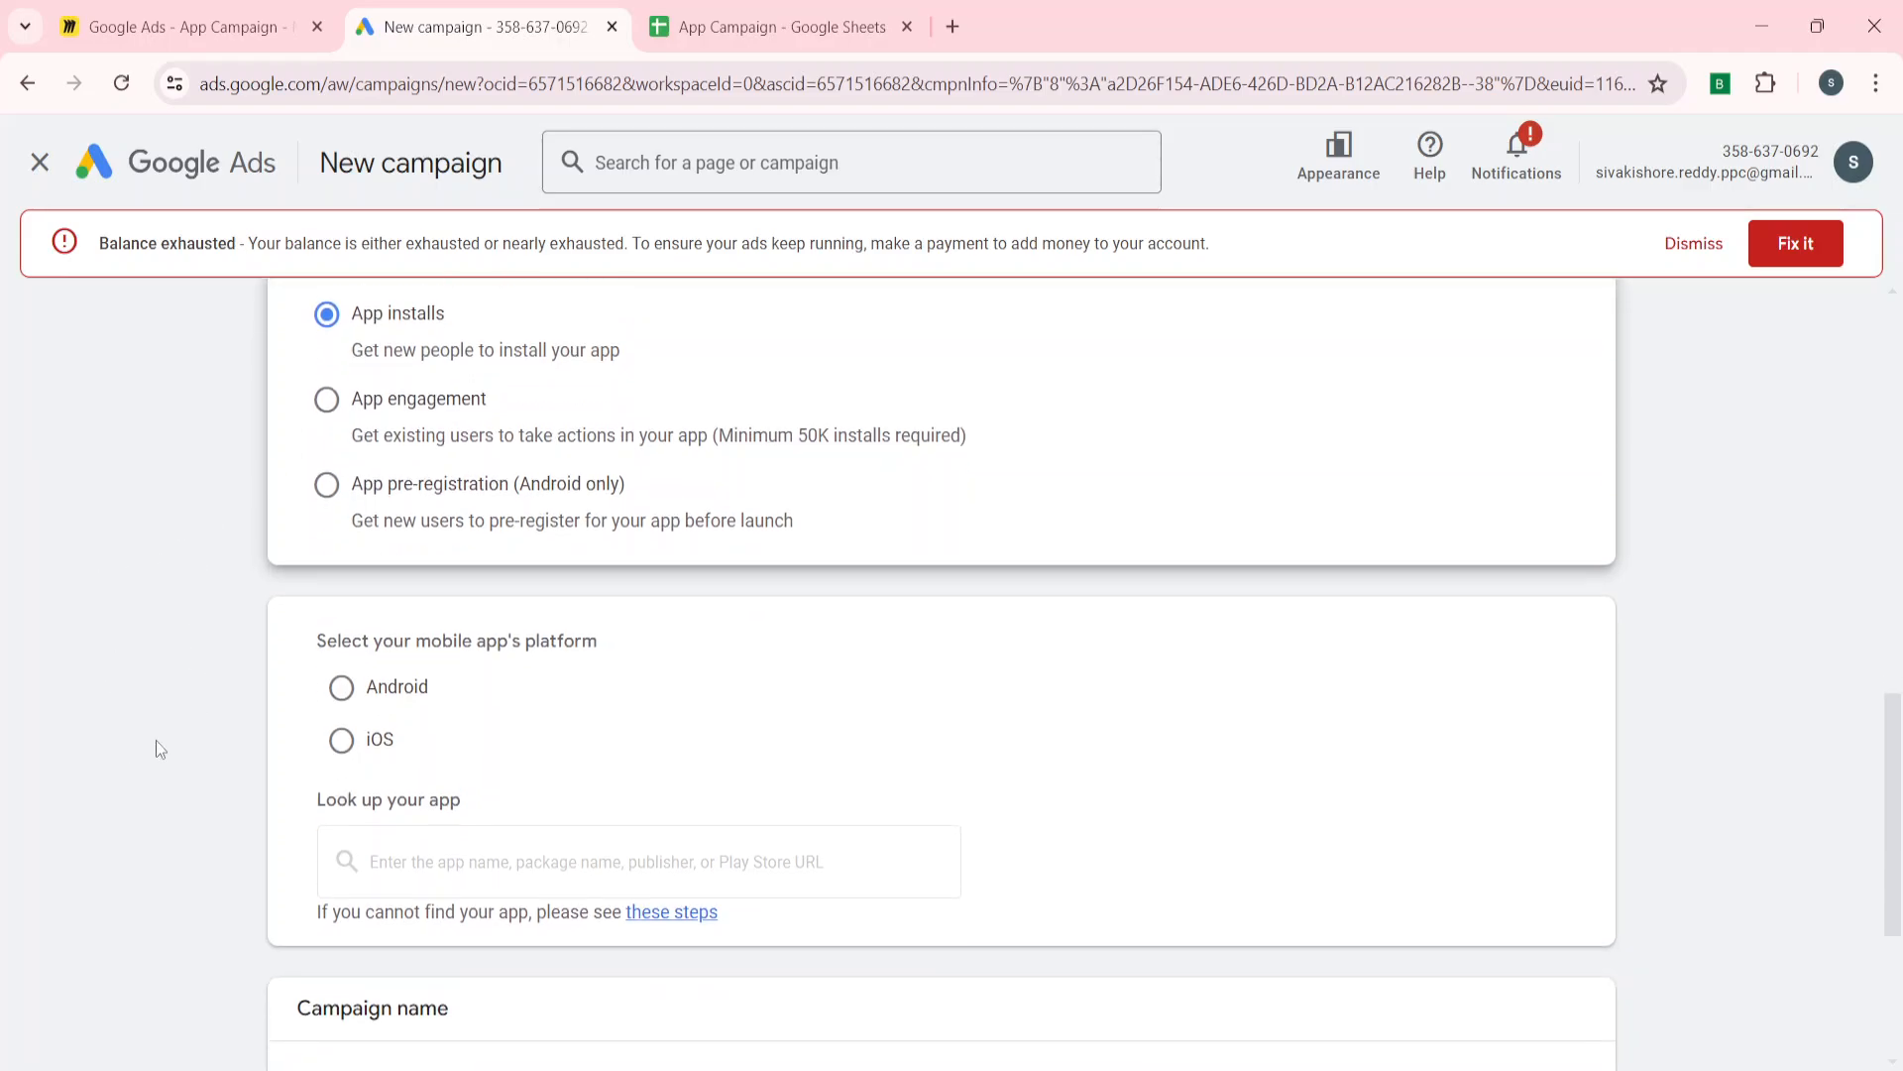
click(343, 688)
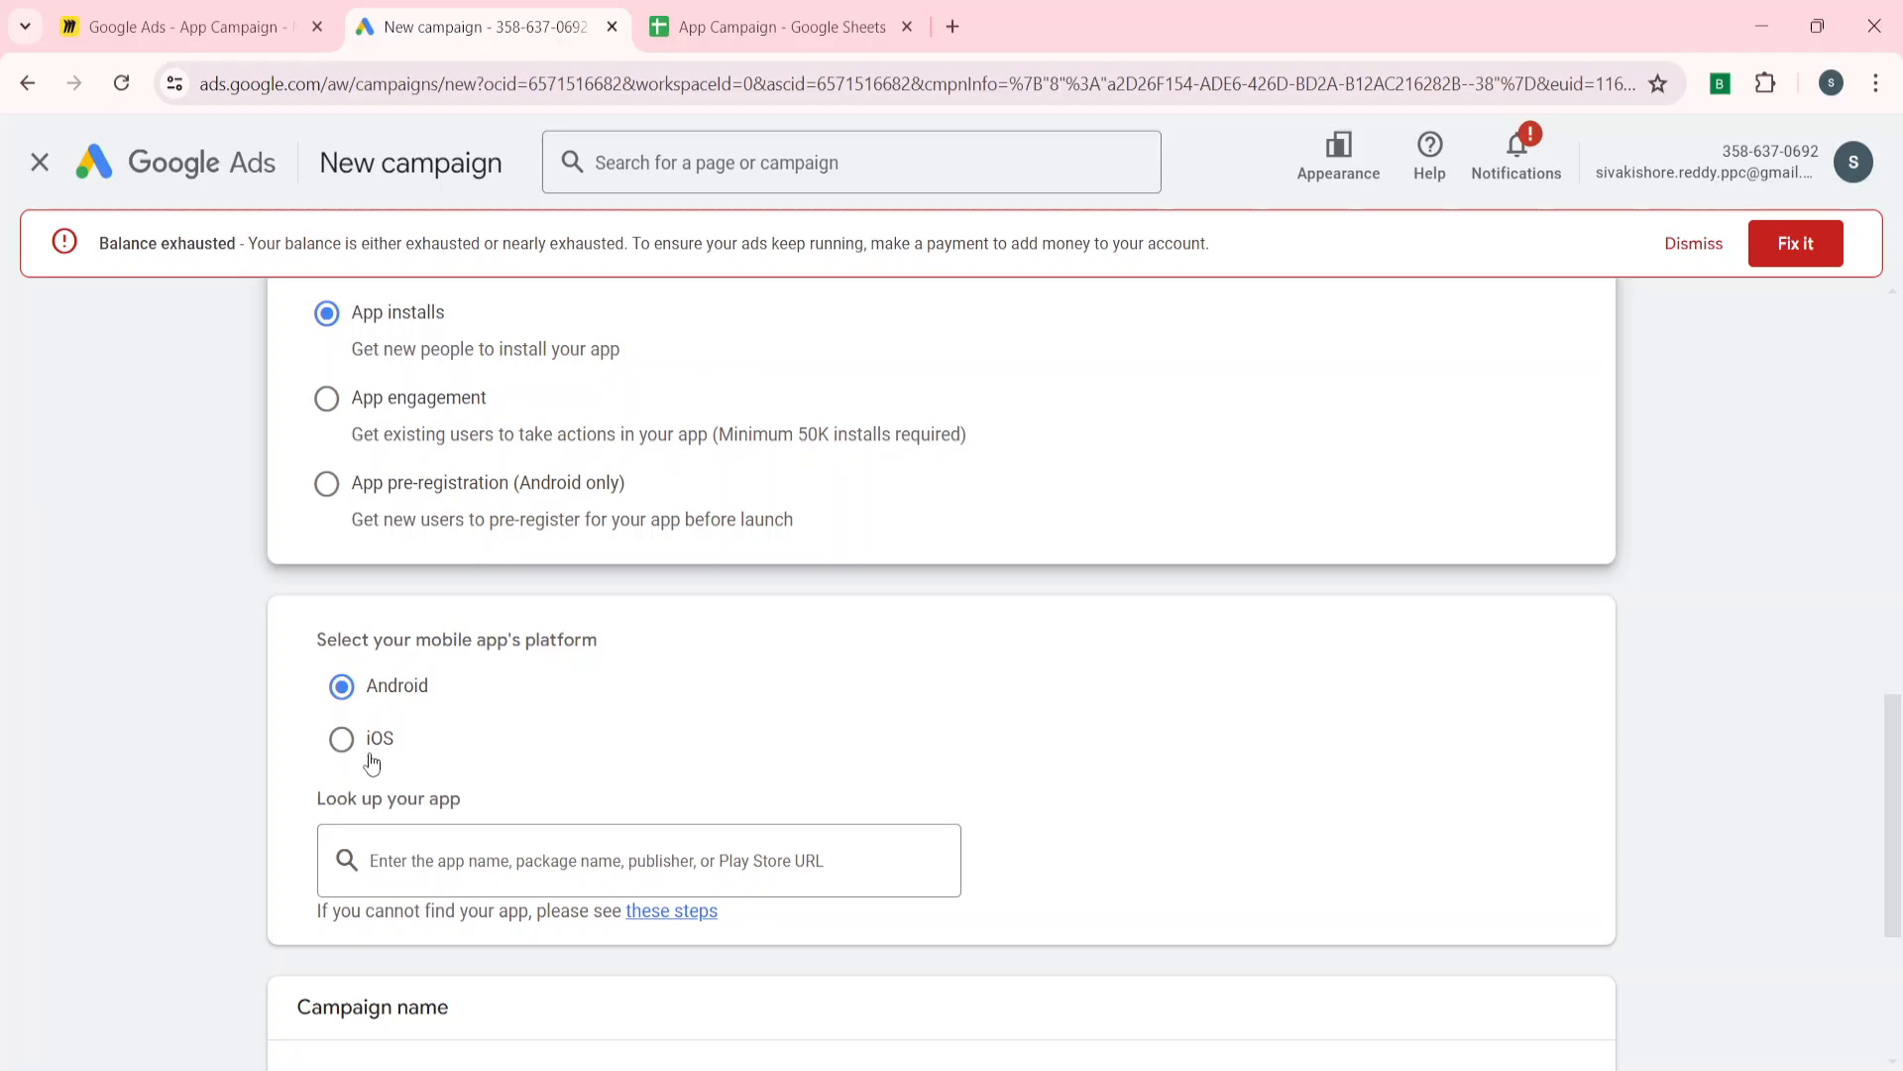
click(341, 738)
click(347, 691)
Step: Look up "moneycontrol" and select the Moneycontrol-Share Market|News app by Network18 for the campaign
scroll(450, 616, down, 4)
scroll(160, 460, up, 3)
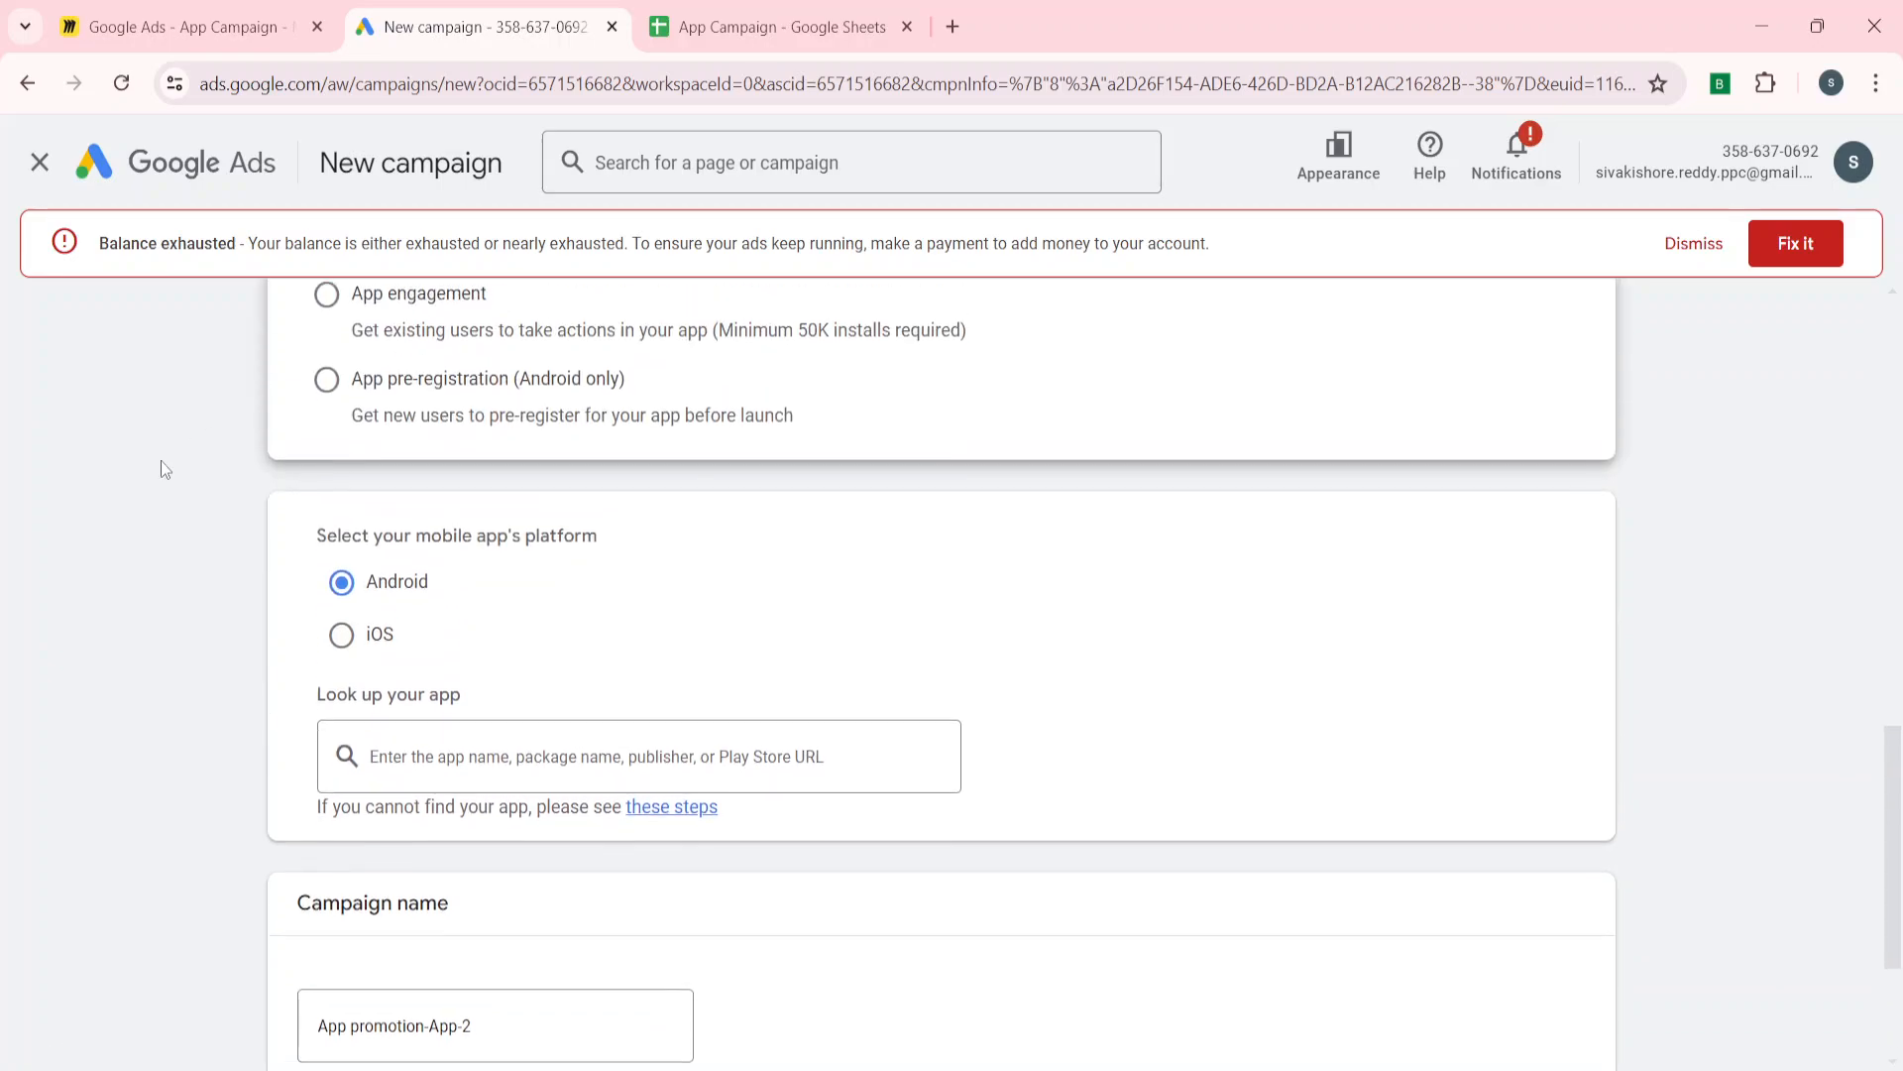
click(412, 794)
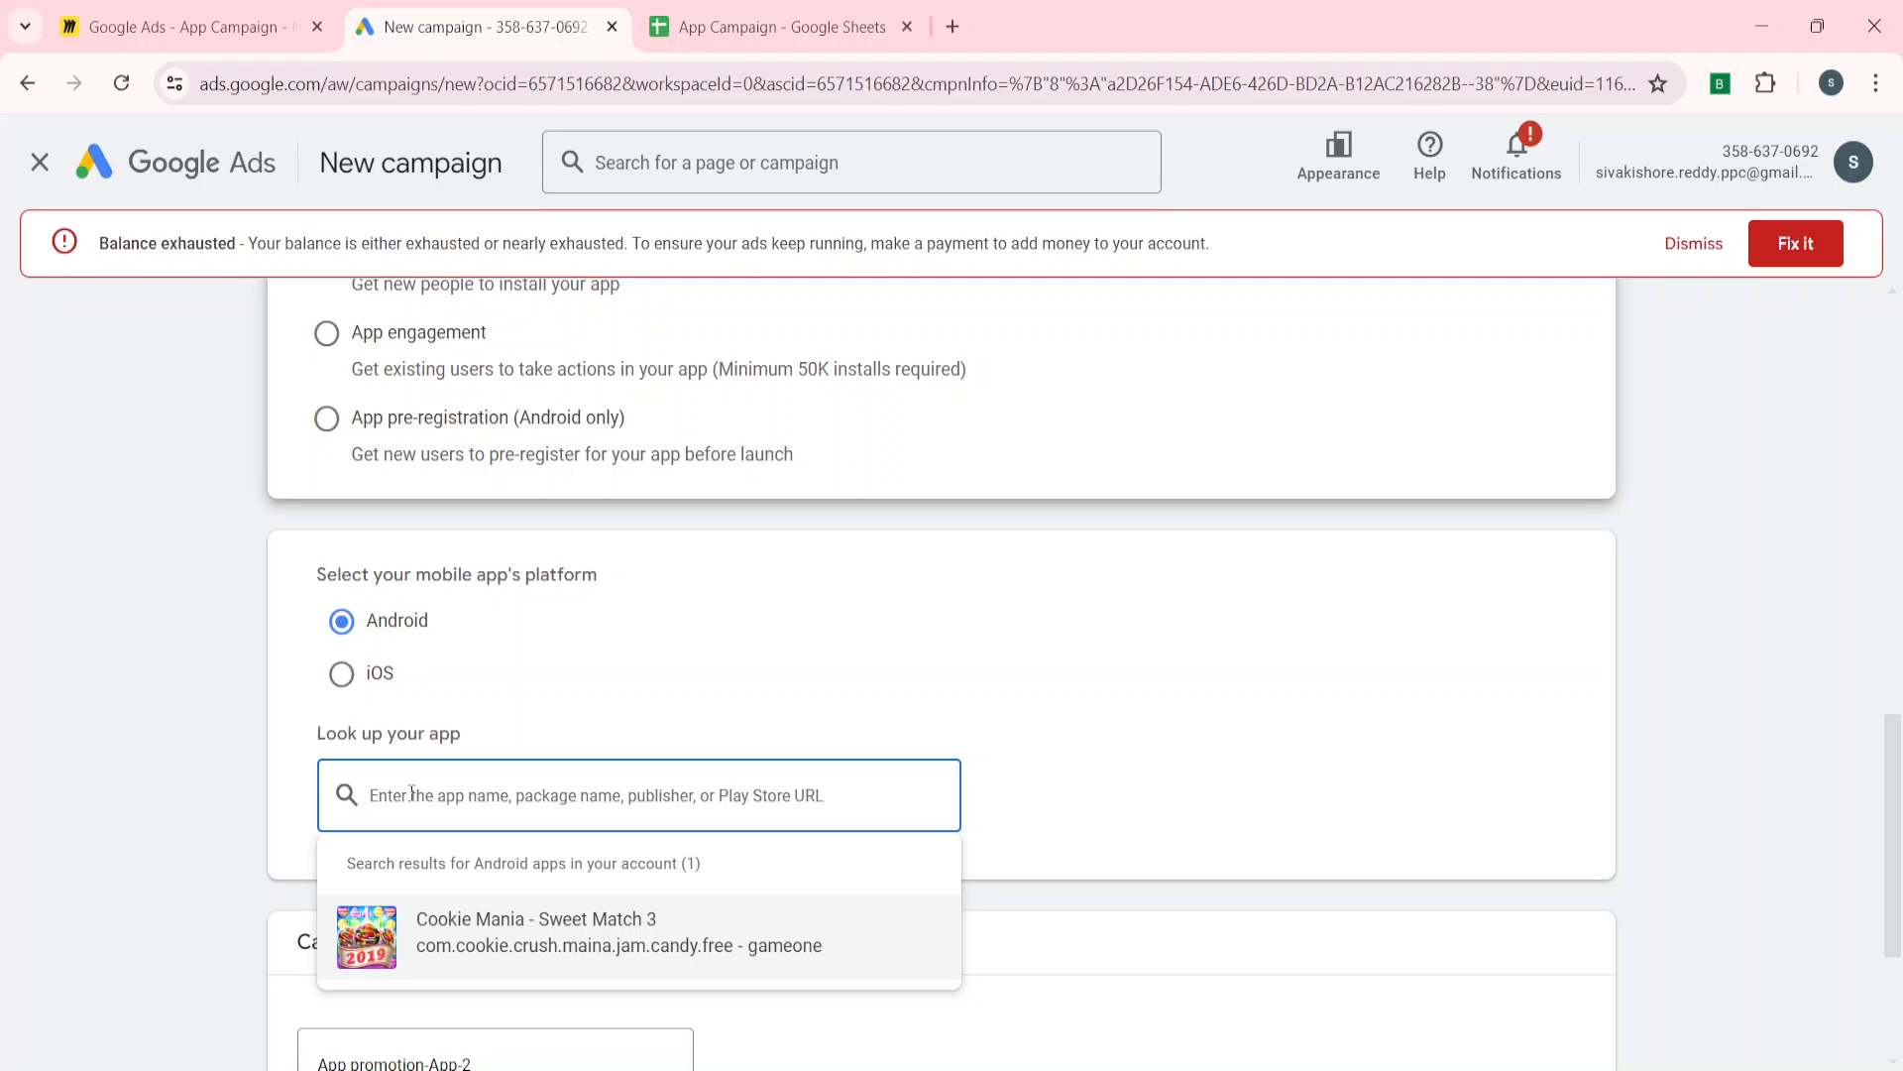
text(mo)
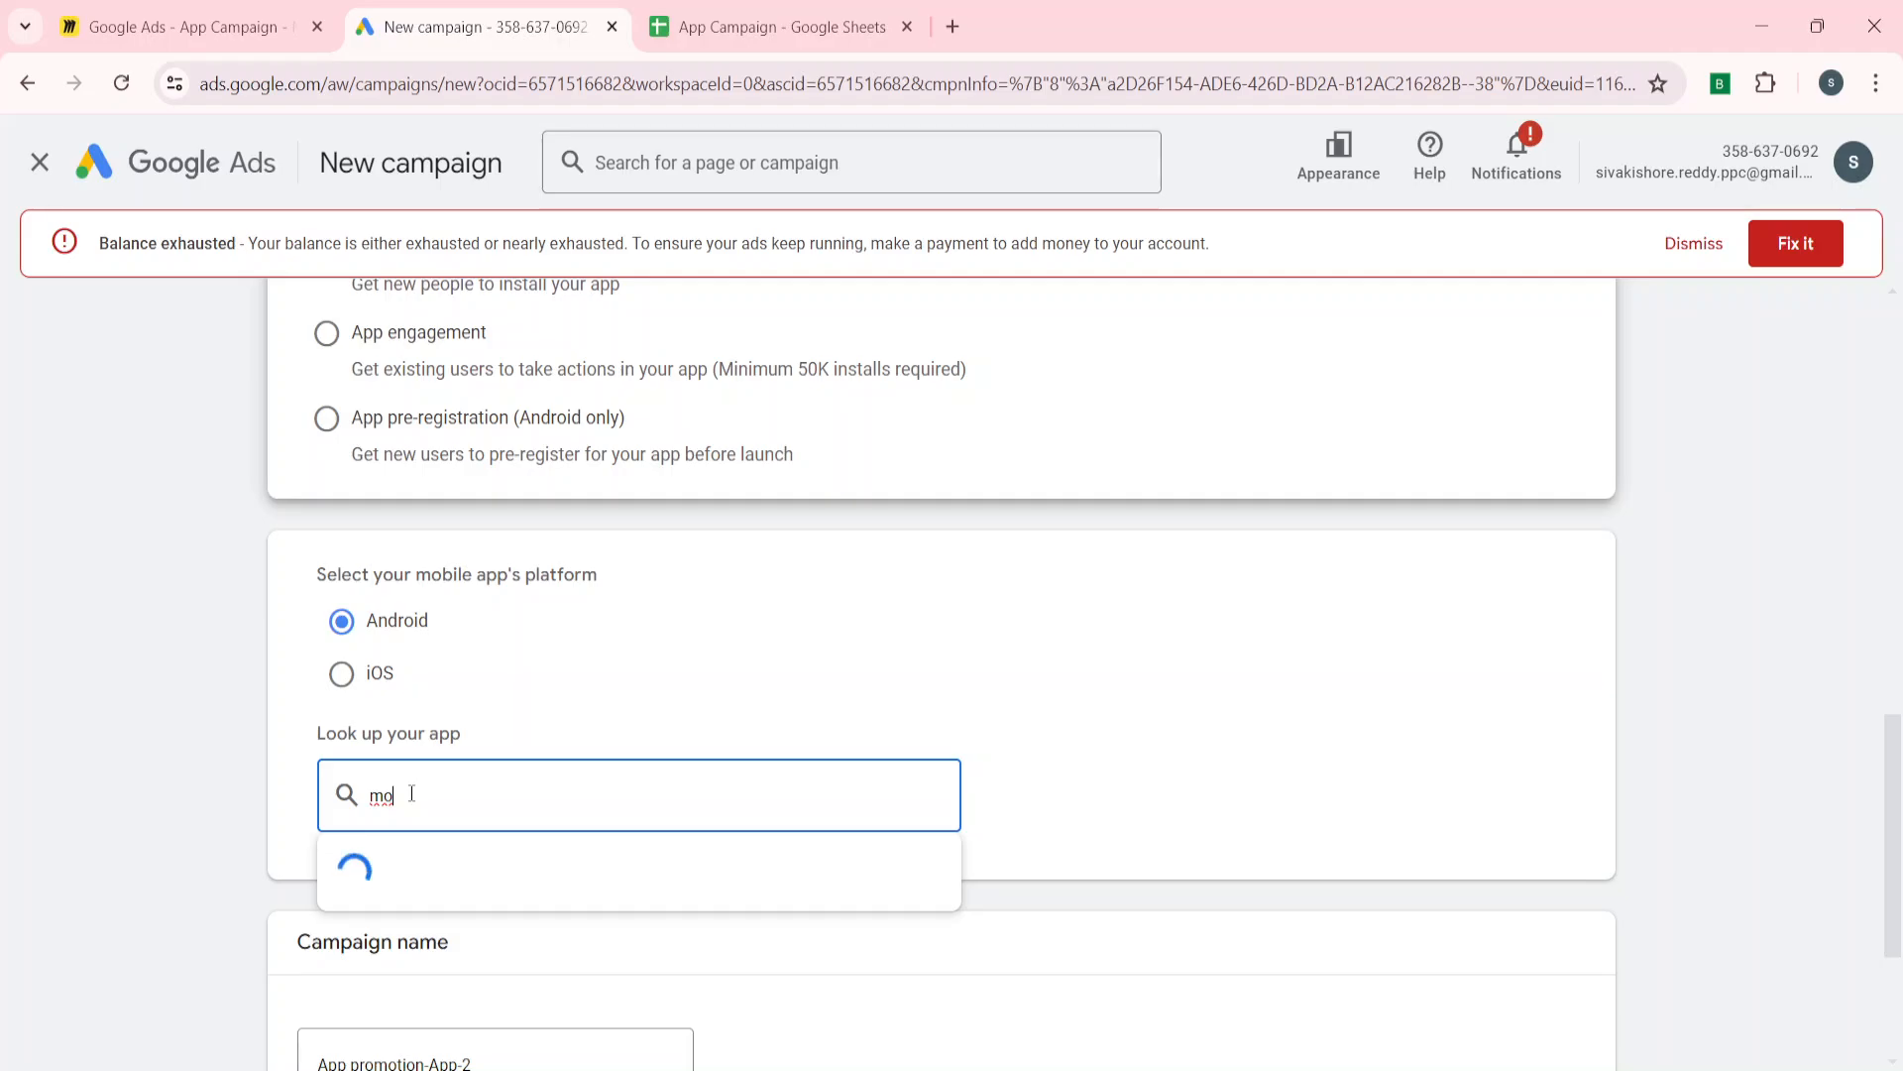
text(neycontrol)
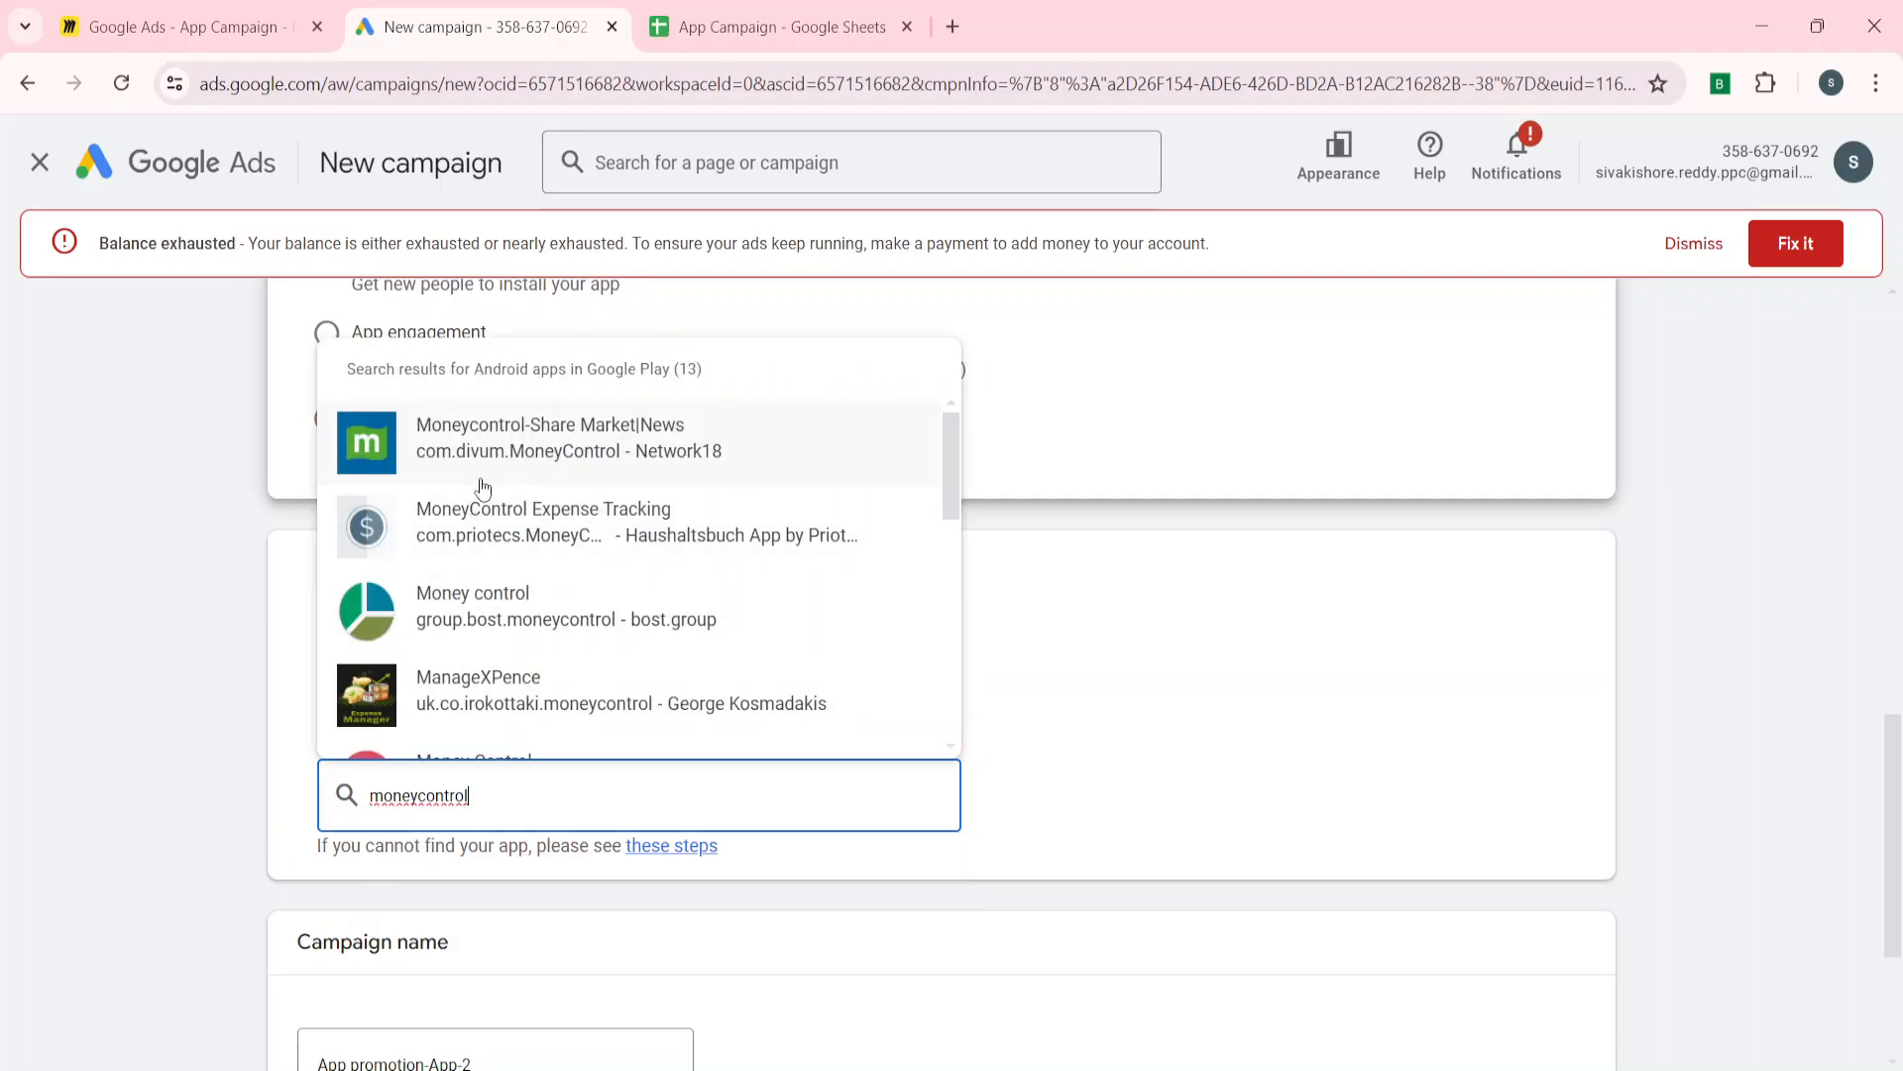
click(483, 484)
Step: Replace the default campaign name with "APP installs"
scroll(222, 653, down, 1)
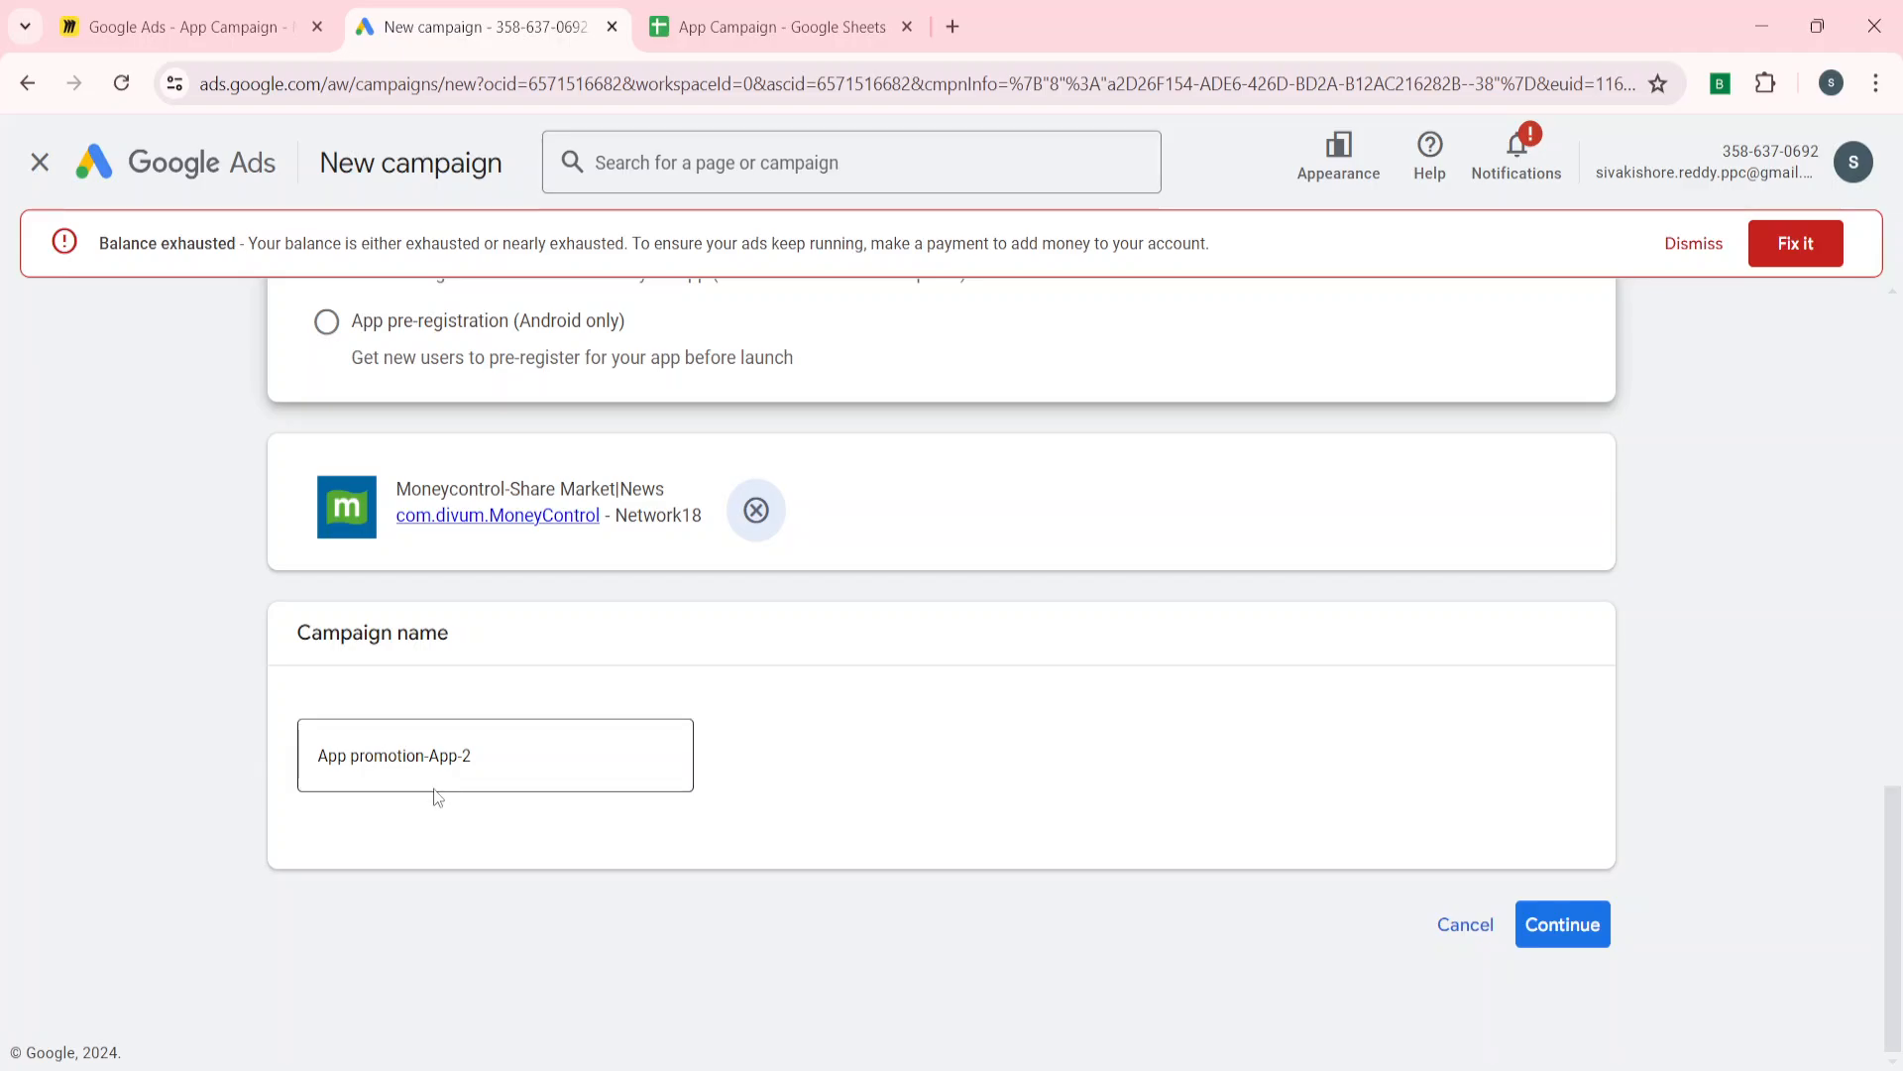
click(501, 756)
key(ctrl+a)
key(BackSpace)
text(AP)
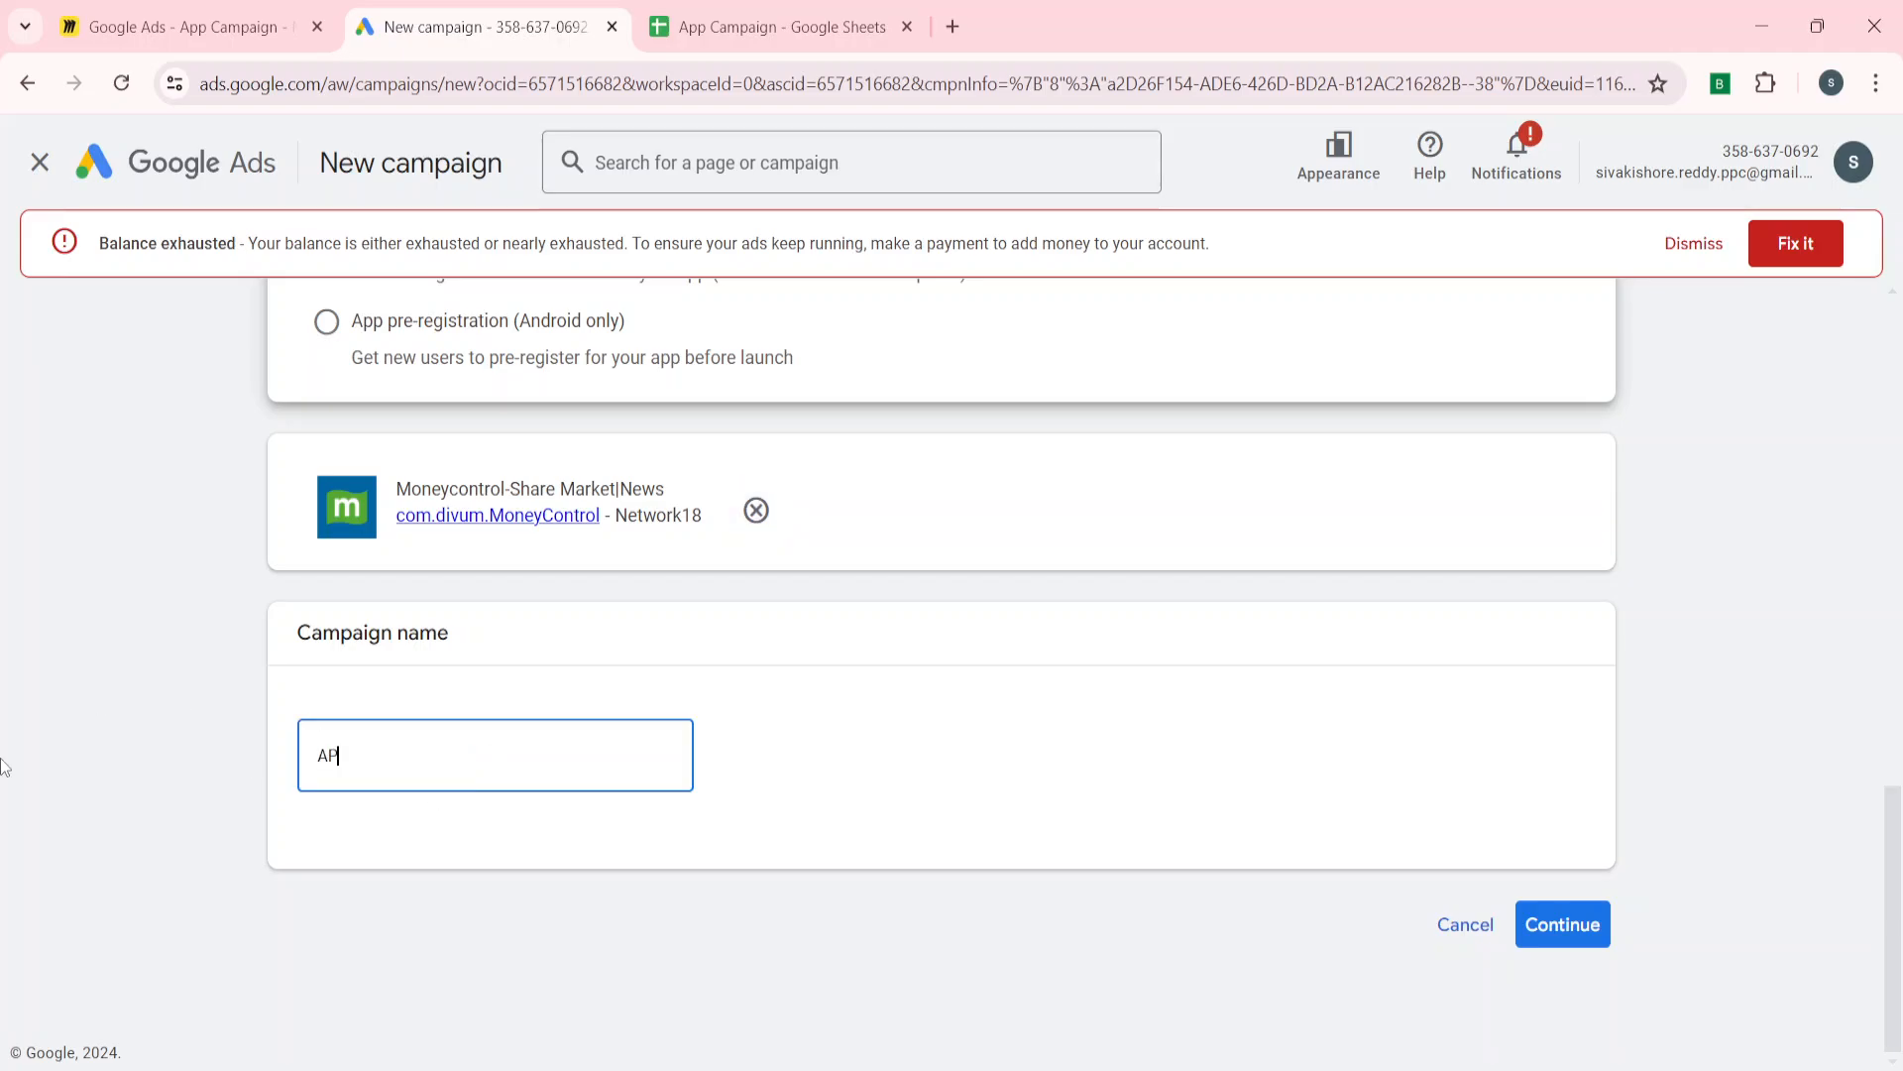
text(P installs)
Step: Continue to the campaign settings, starting a new campaign instead of finishing the saved draft
scroll(167, 639, up, 3)
scroll(165, 635, down, 3)
click(1554, 927)
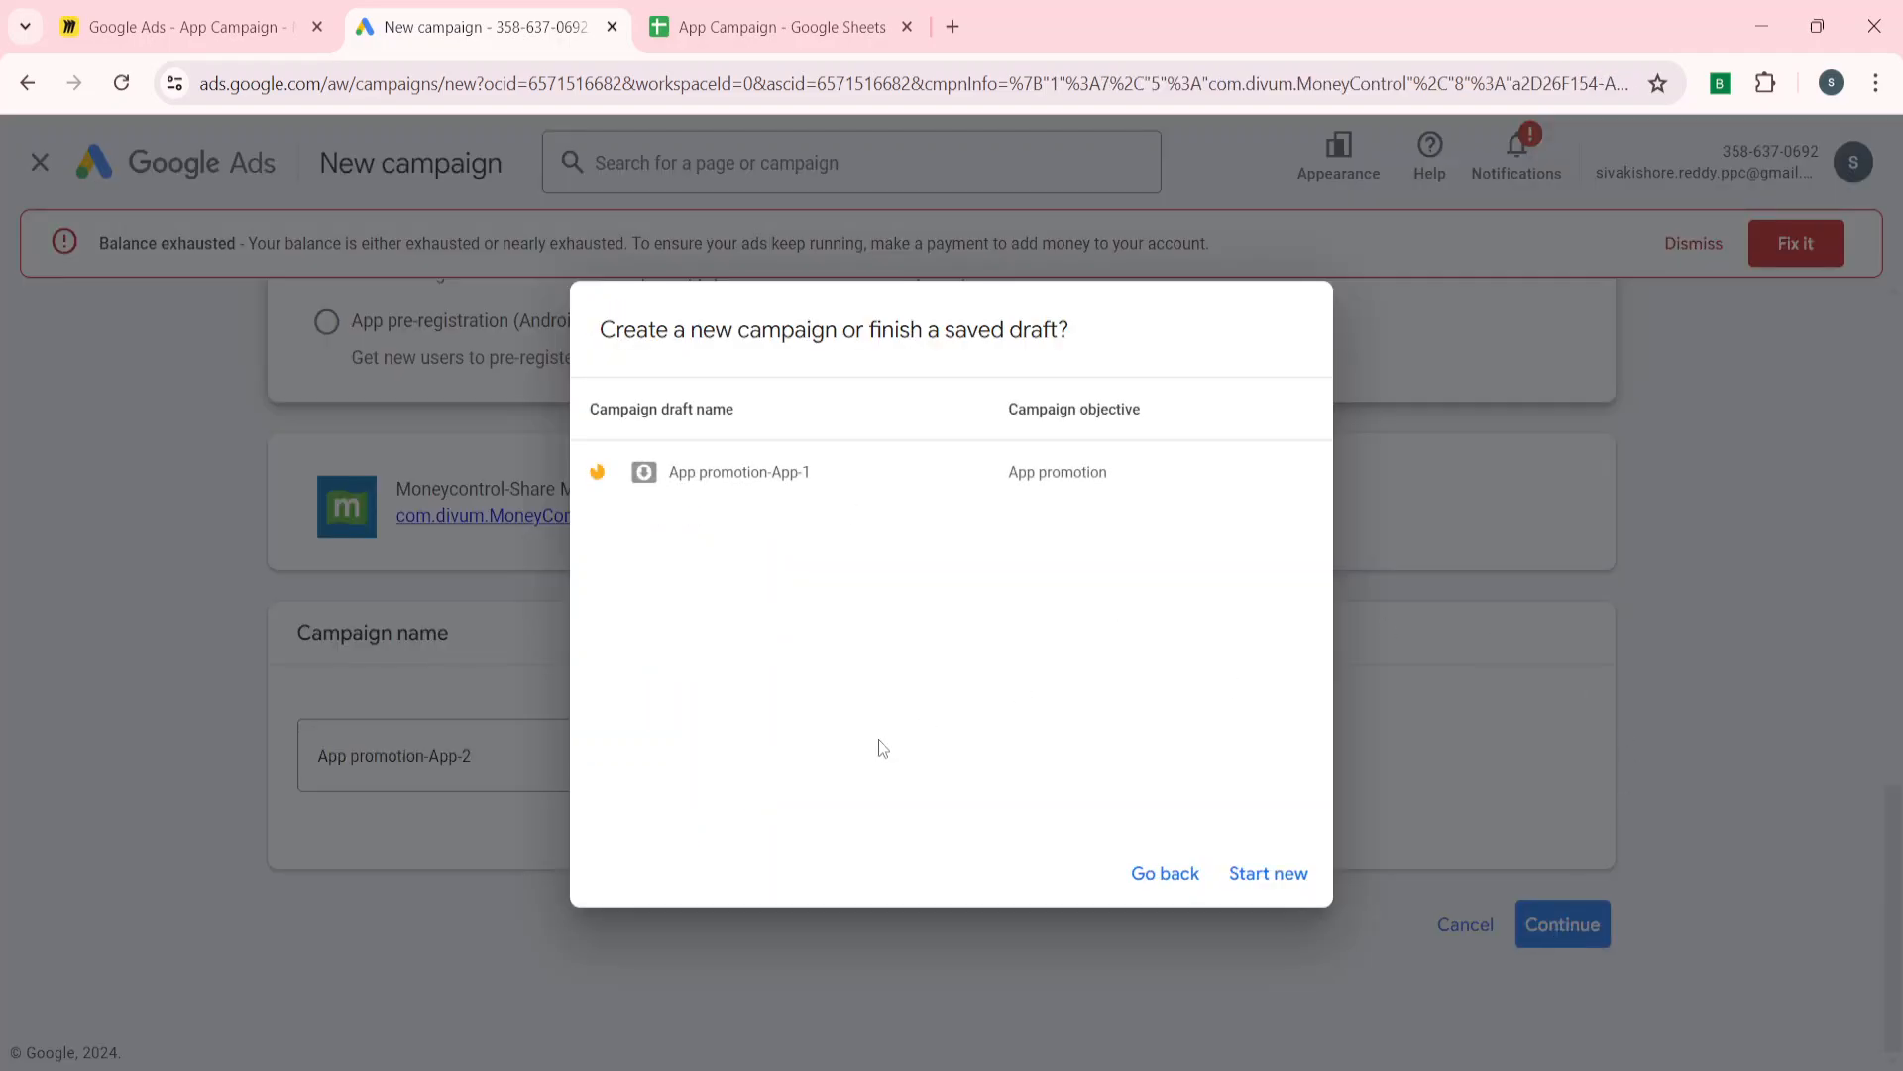
click(1254, 875)
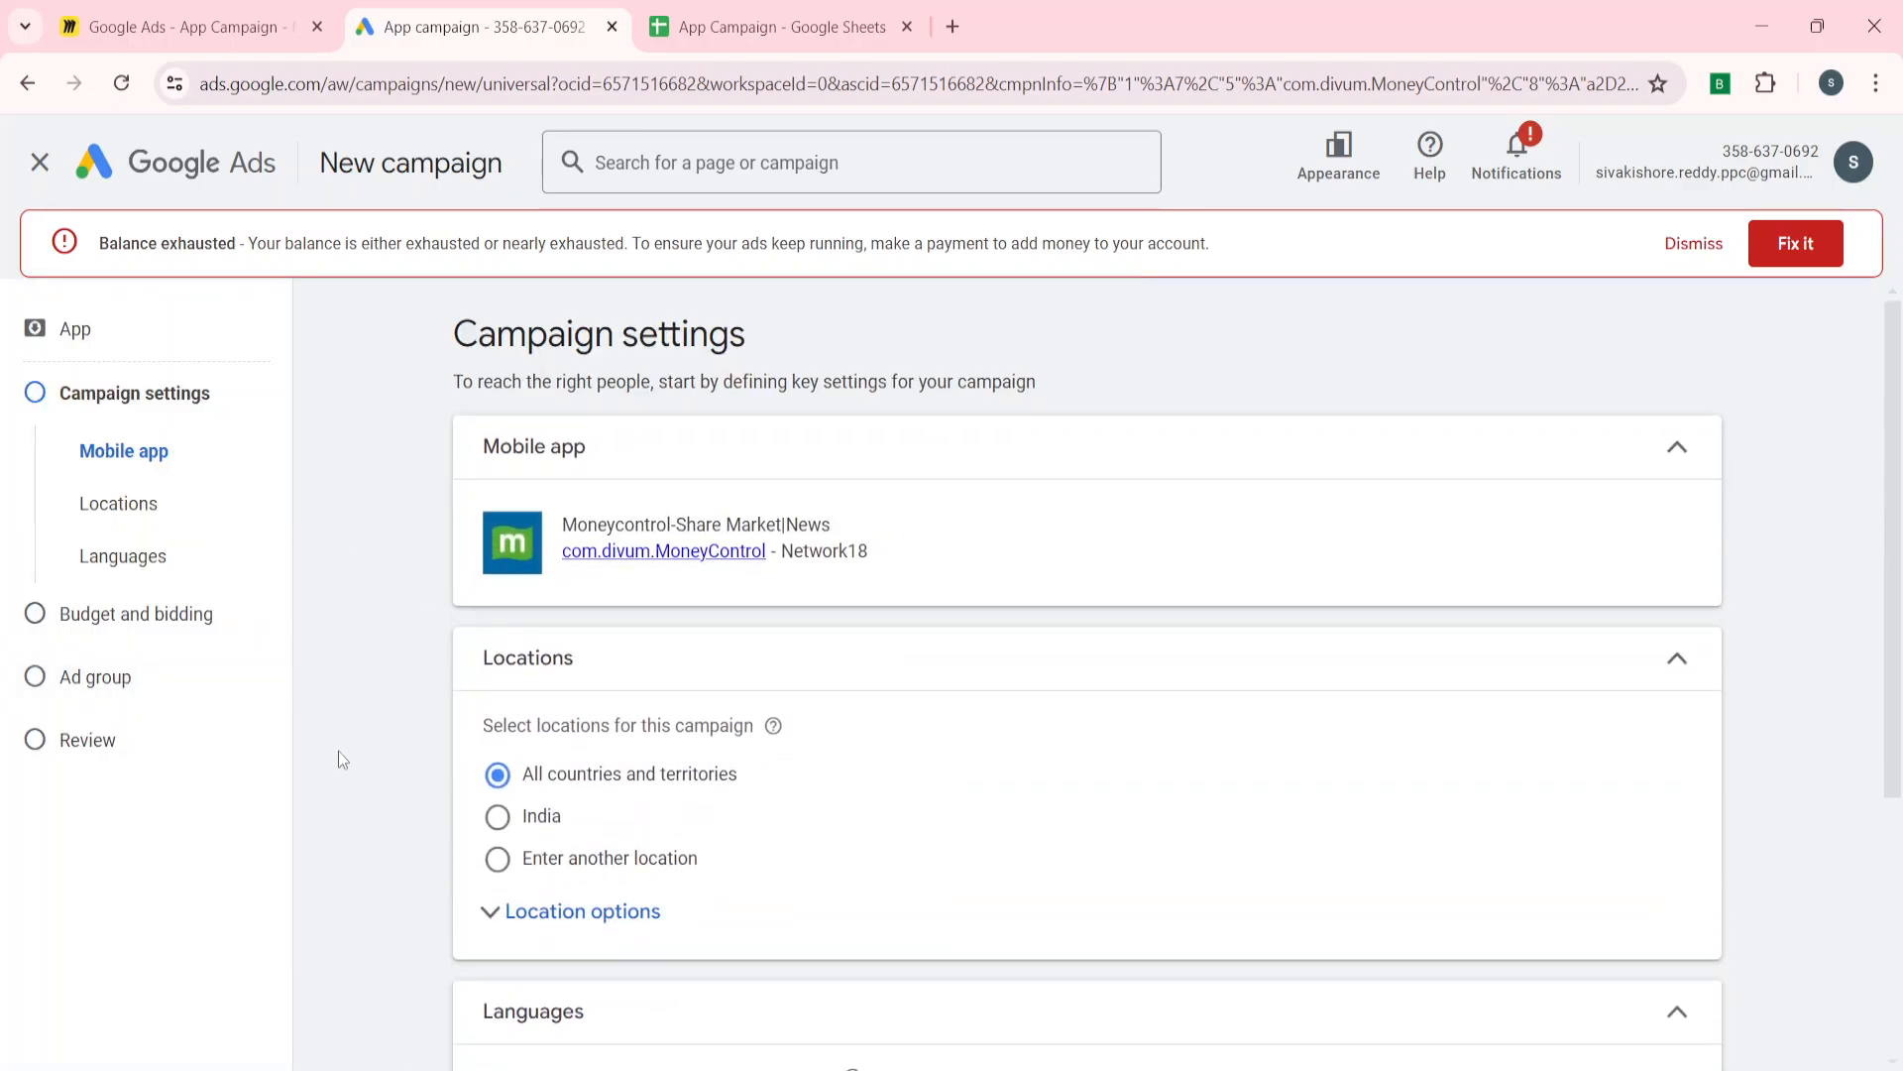
Step: Set the campaign's target location to India
scroll(464, 633, down, 1)
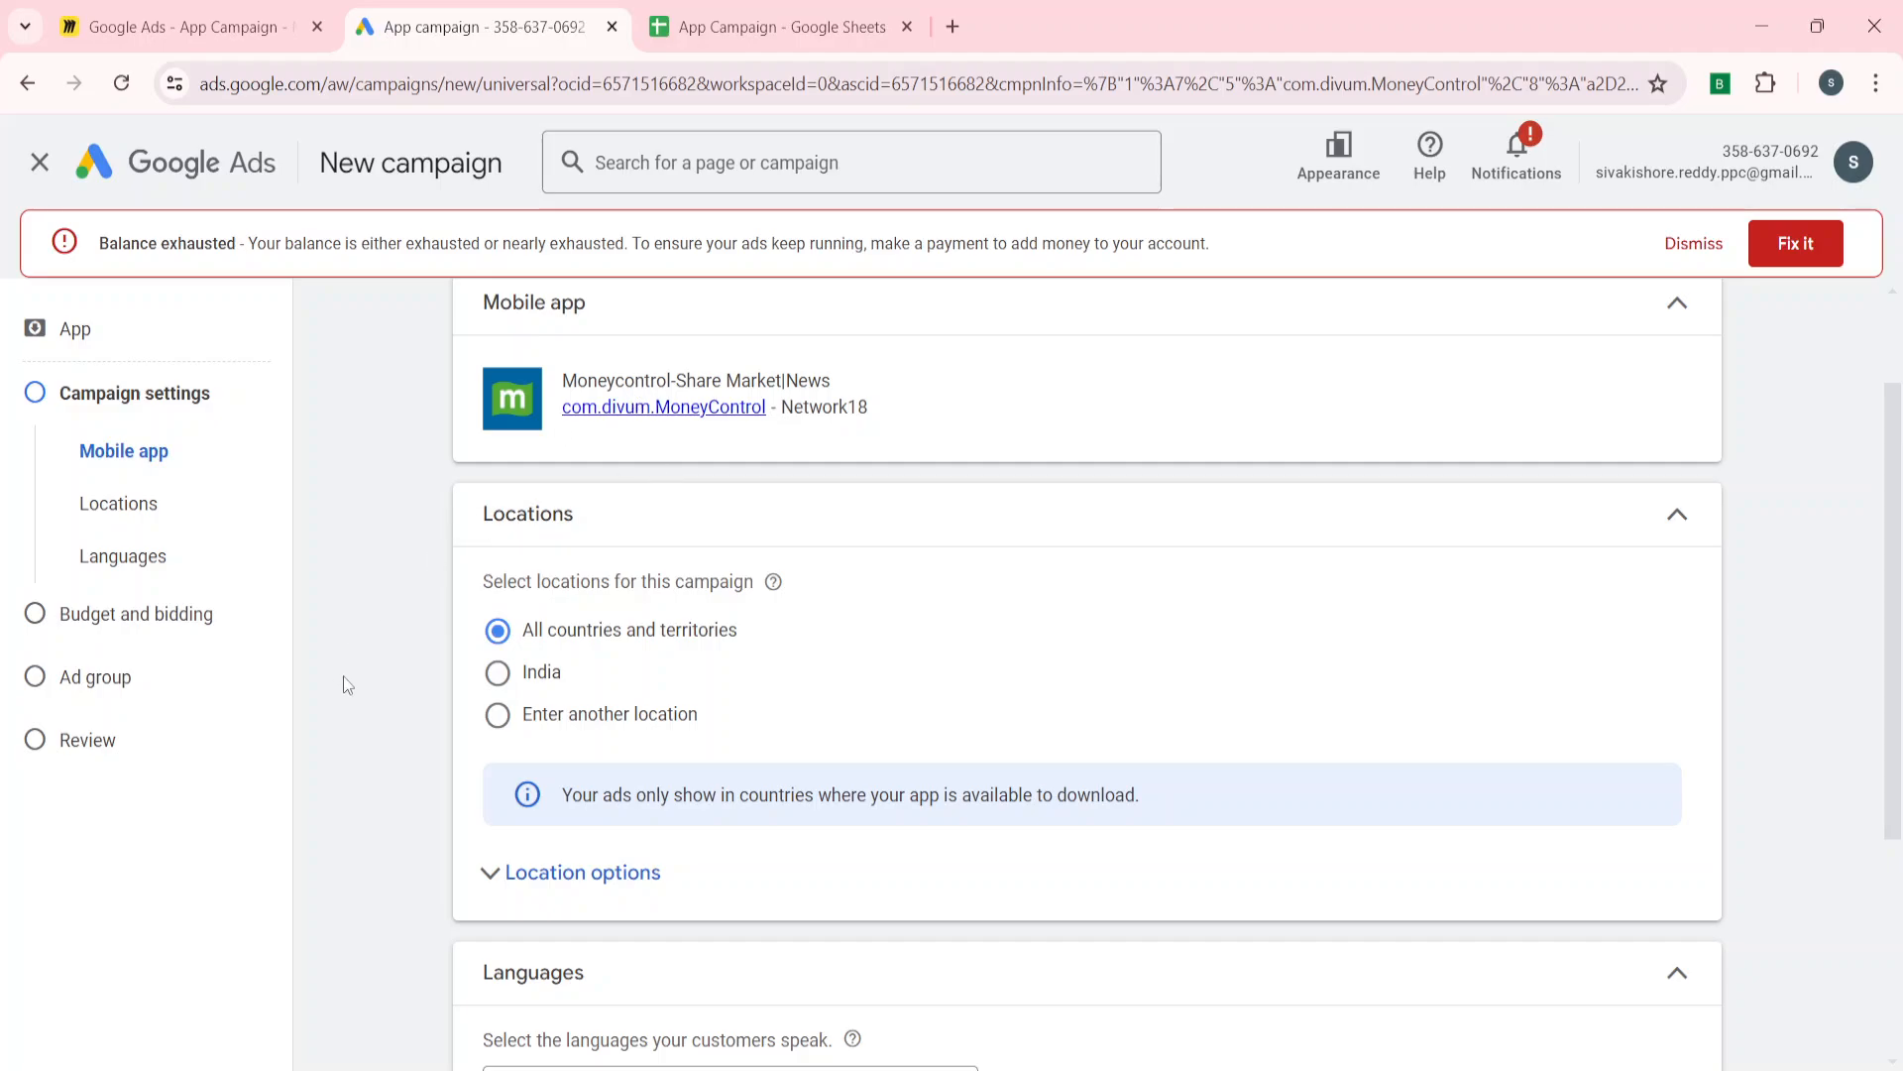
scroll(344, 680, down, 1)
click(499, 558)
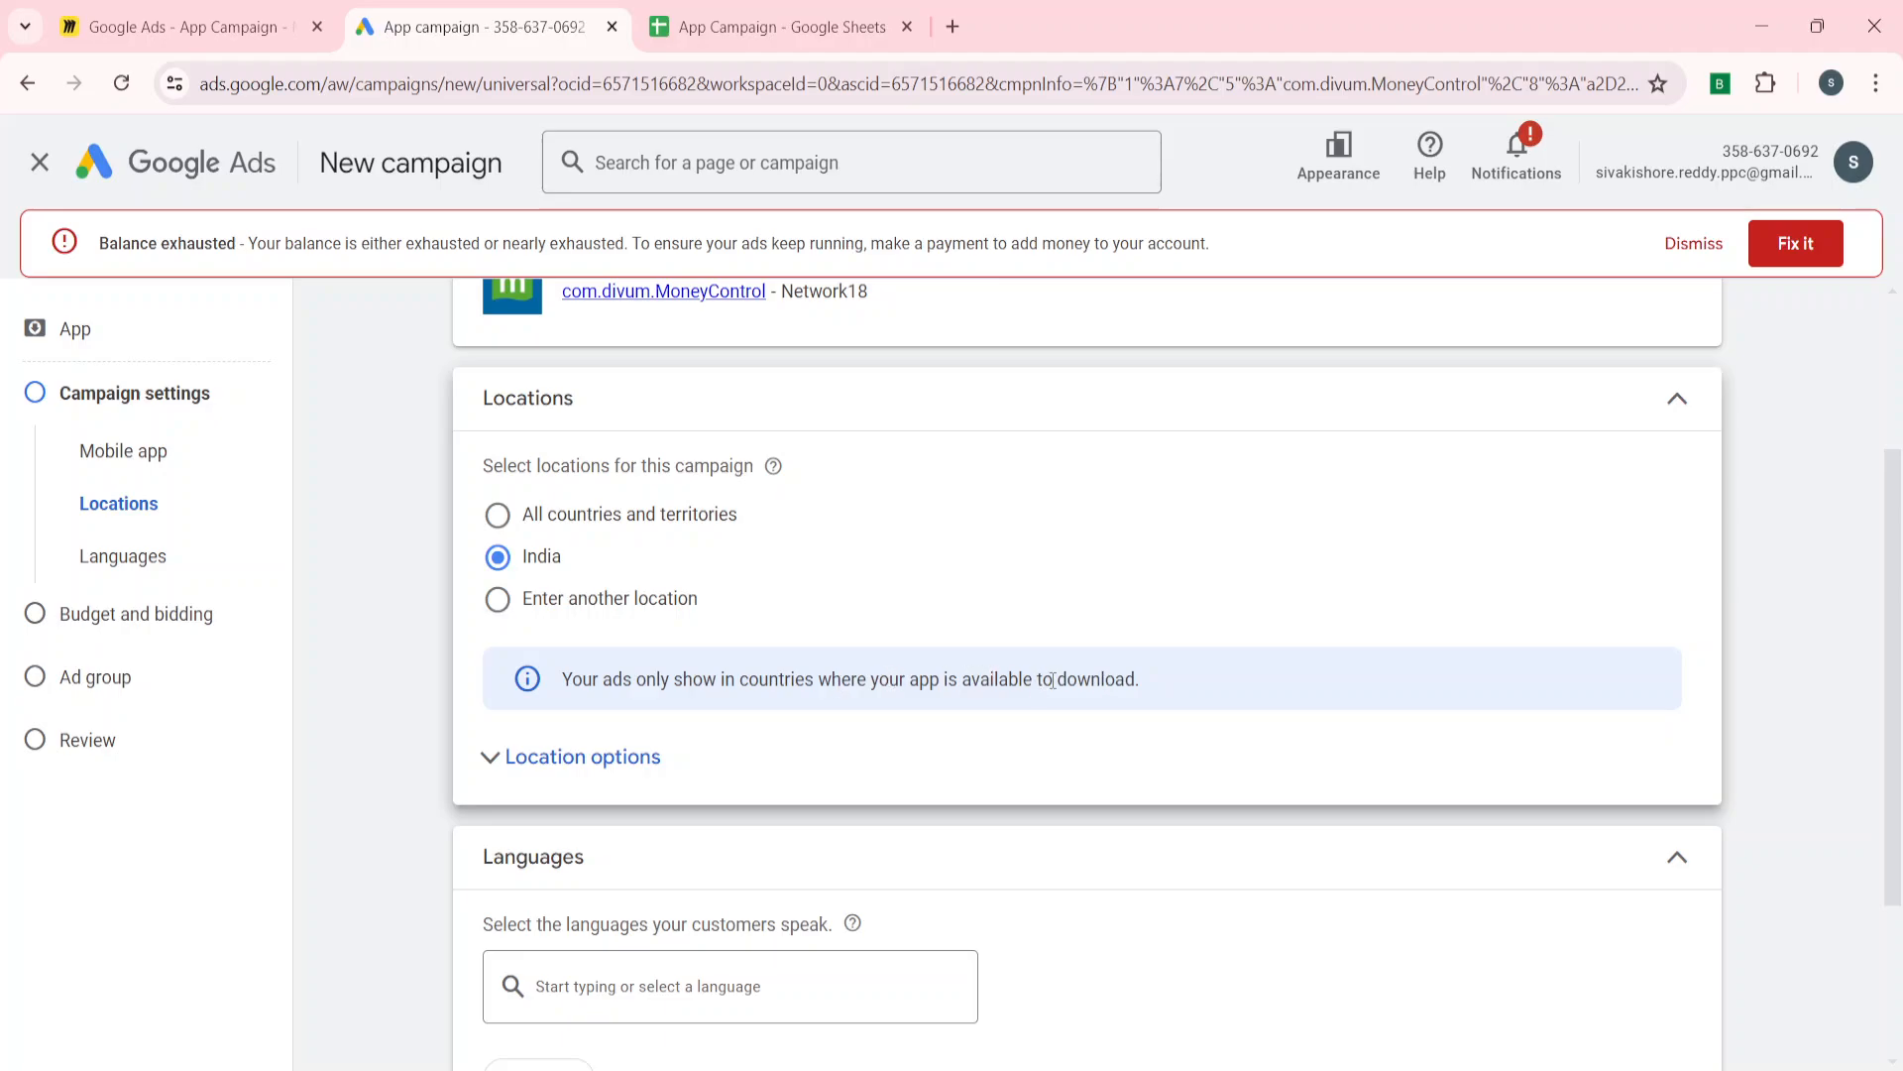
drag(1053, 681, 660, 680)
click(664, 678)
Step: Remove English from the campaign languages so that all languages are targeted, and collapse the language settings
scroll(402, 794, down, 2)
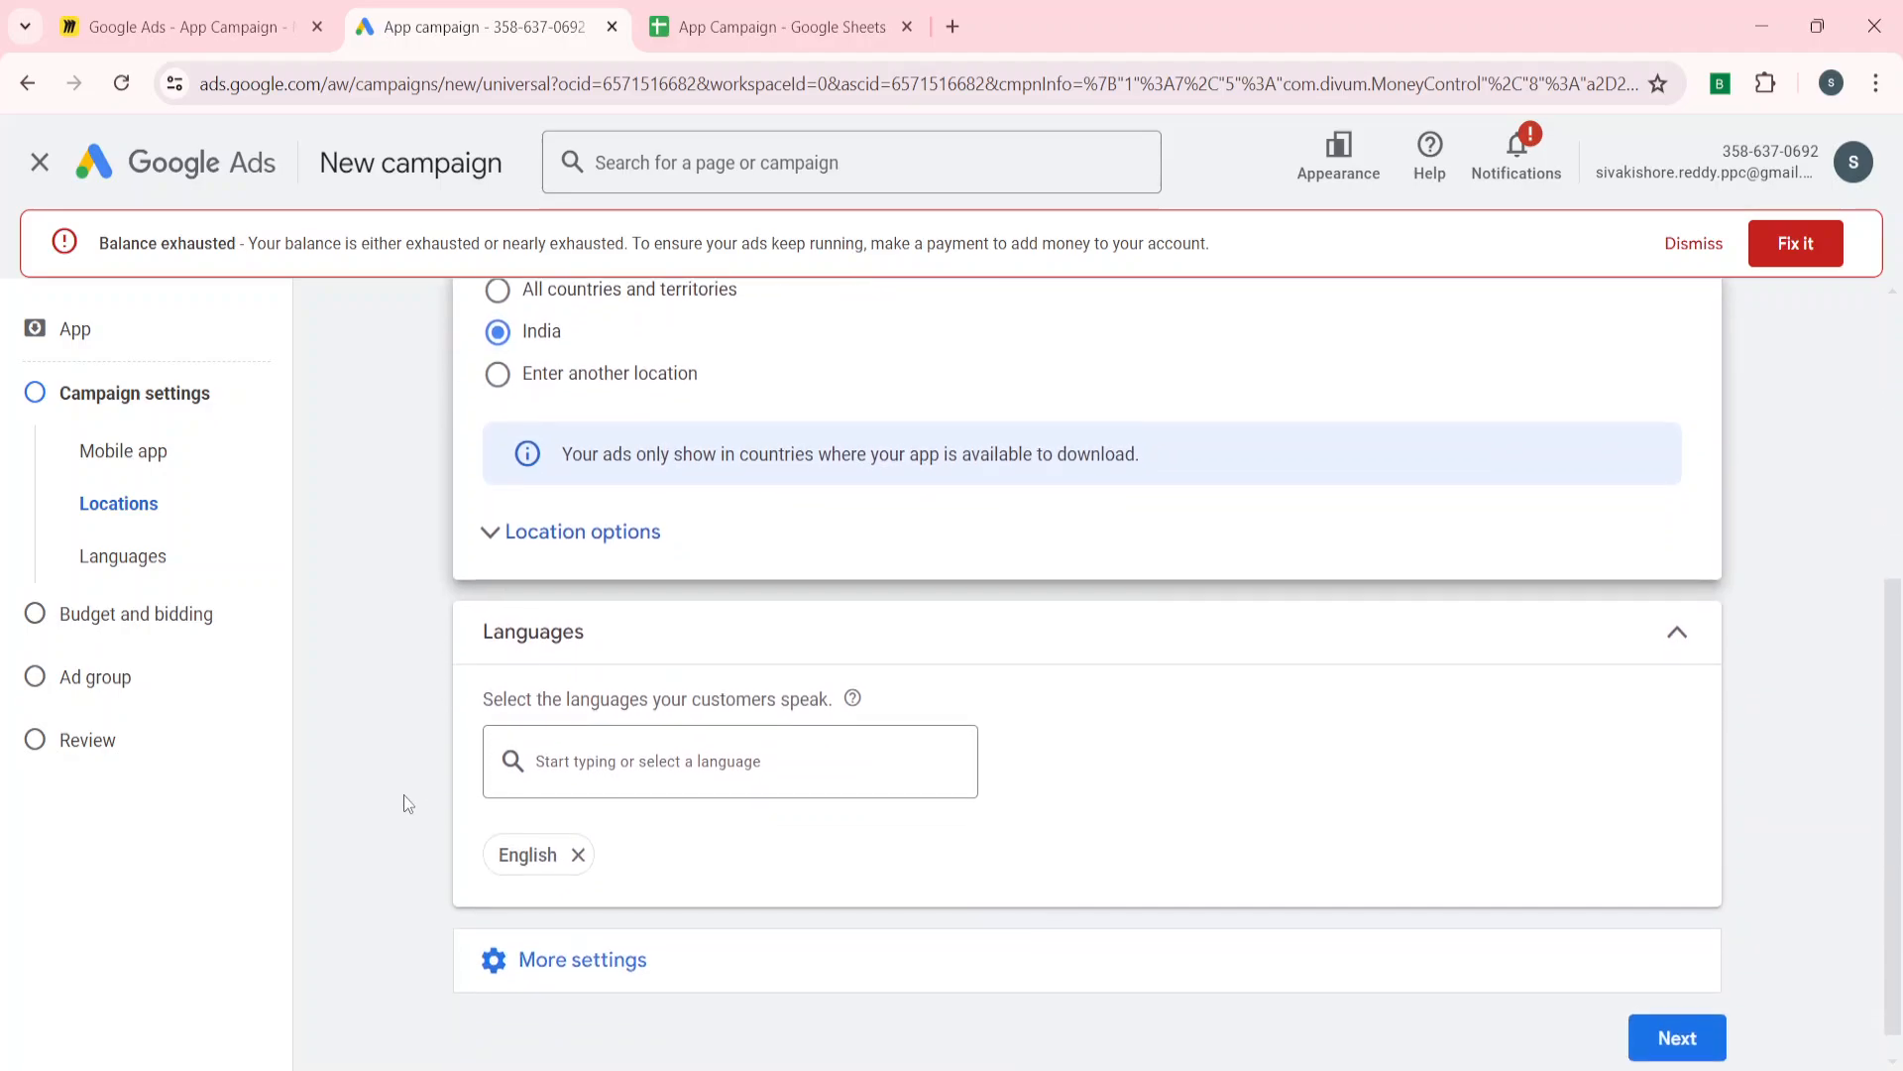
click(578, 856)
click(731, 630)
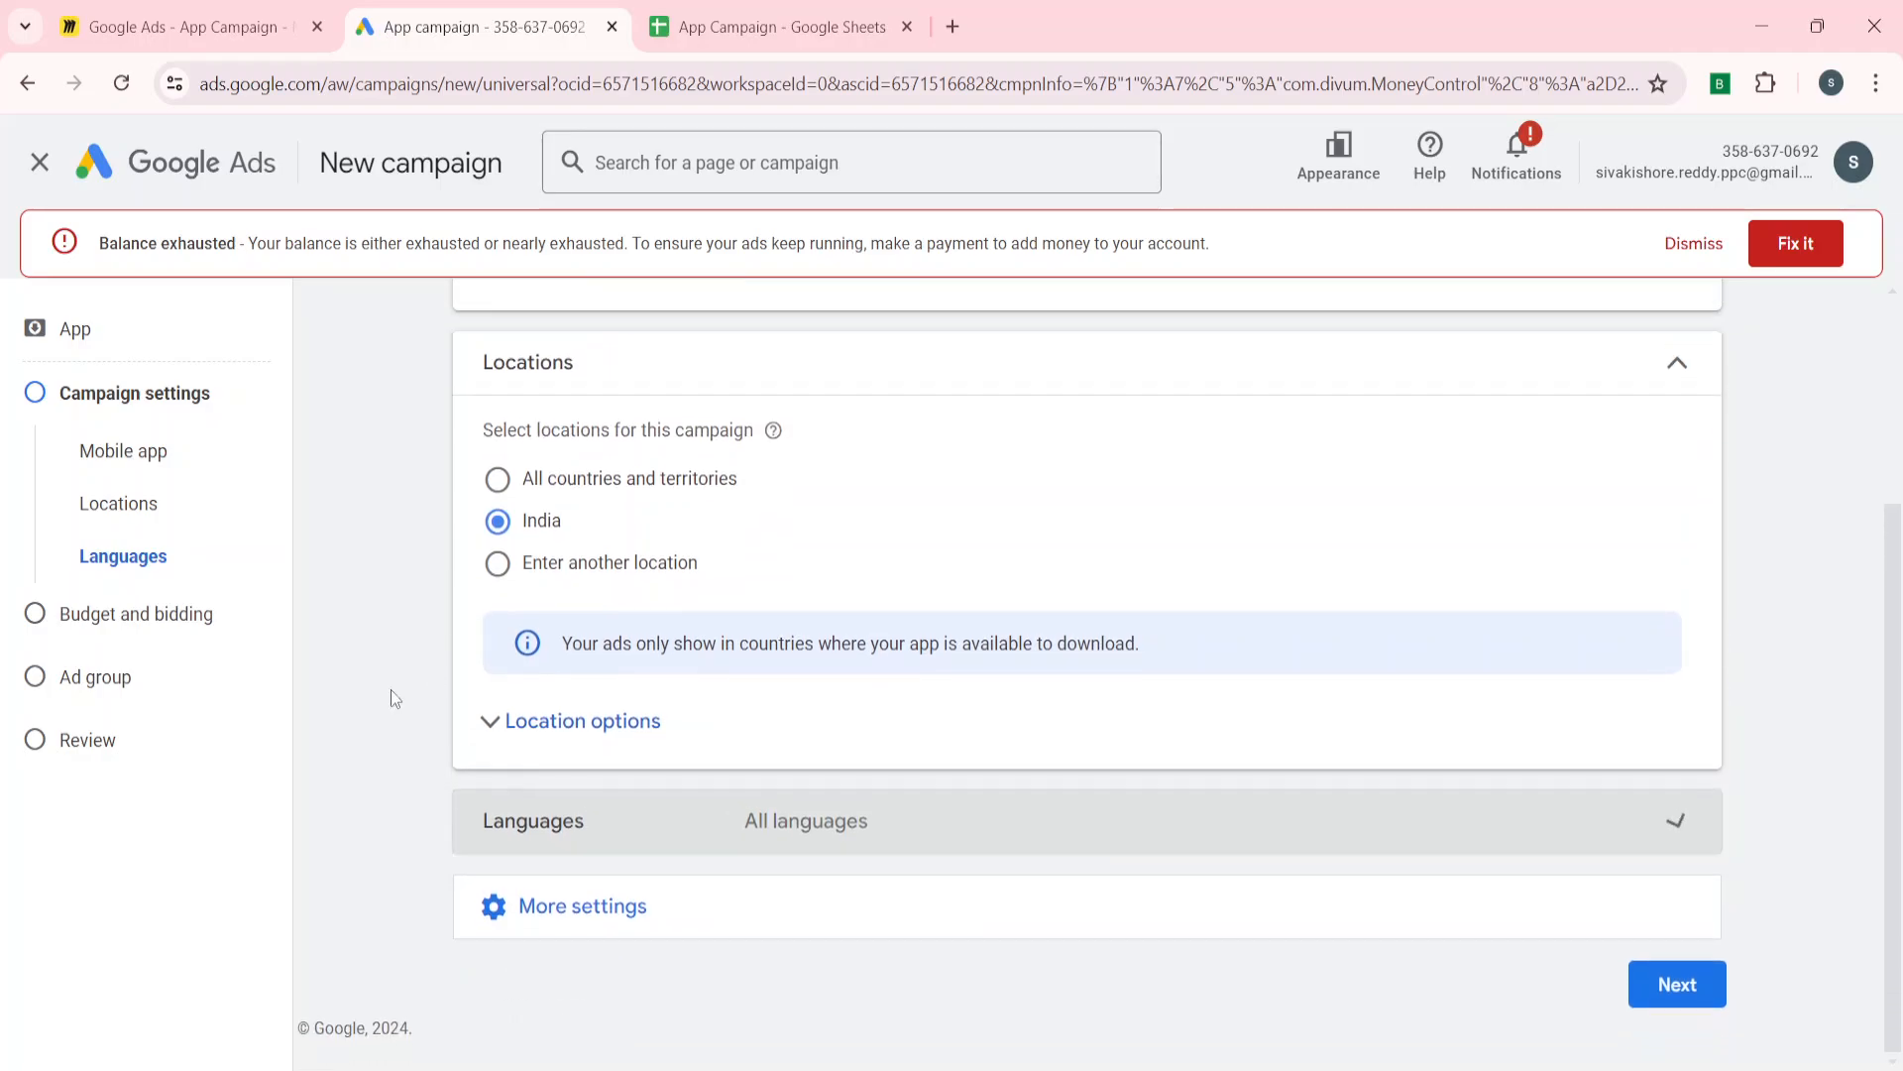
Step: Try attaching a Google Merchant Center feed in the additional campaign settings, and detach it again
click(589, 932)
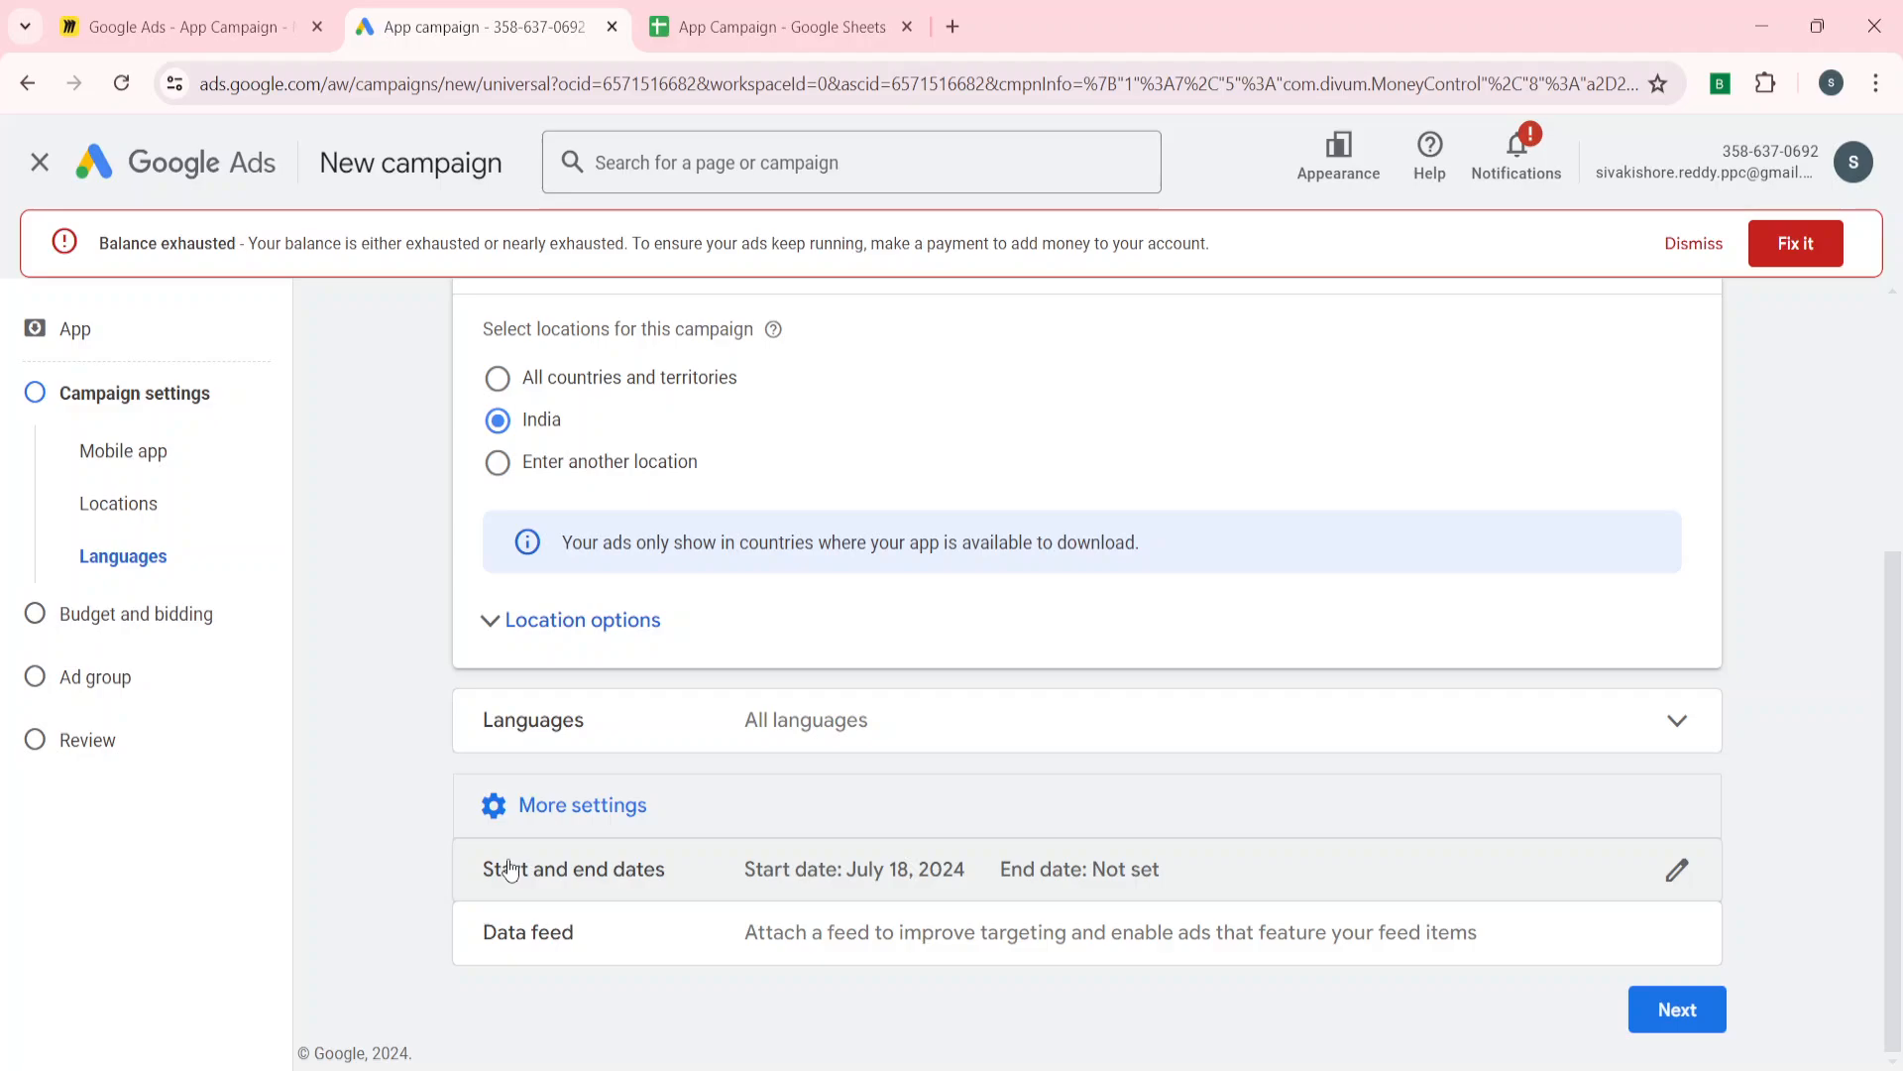
click(501, 930)
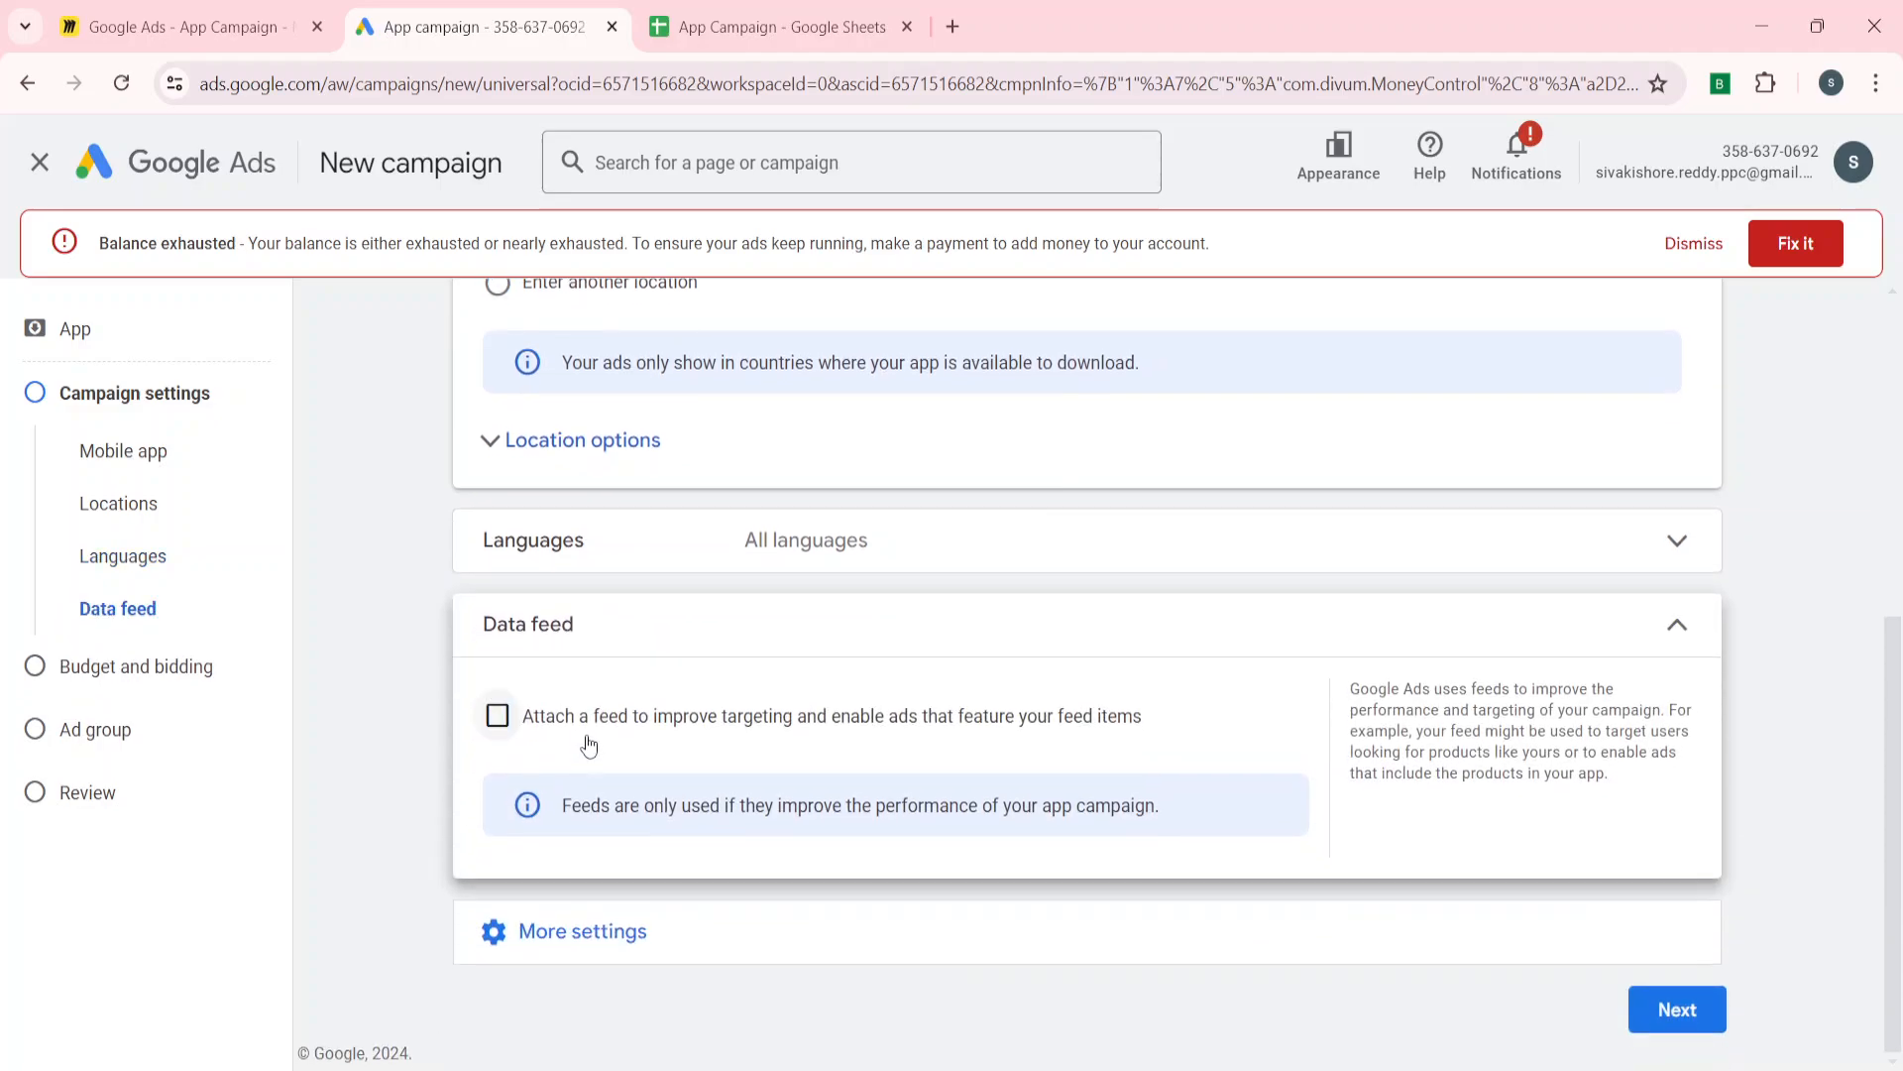
click(497, 716)
click(532, 929)
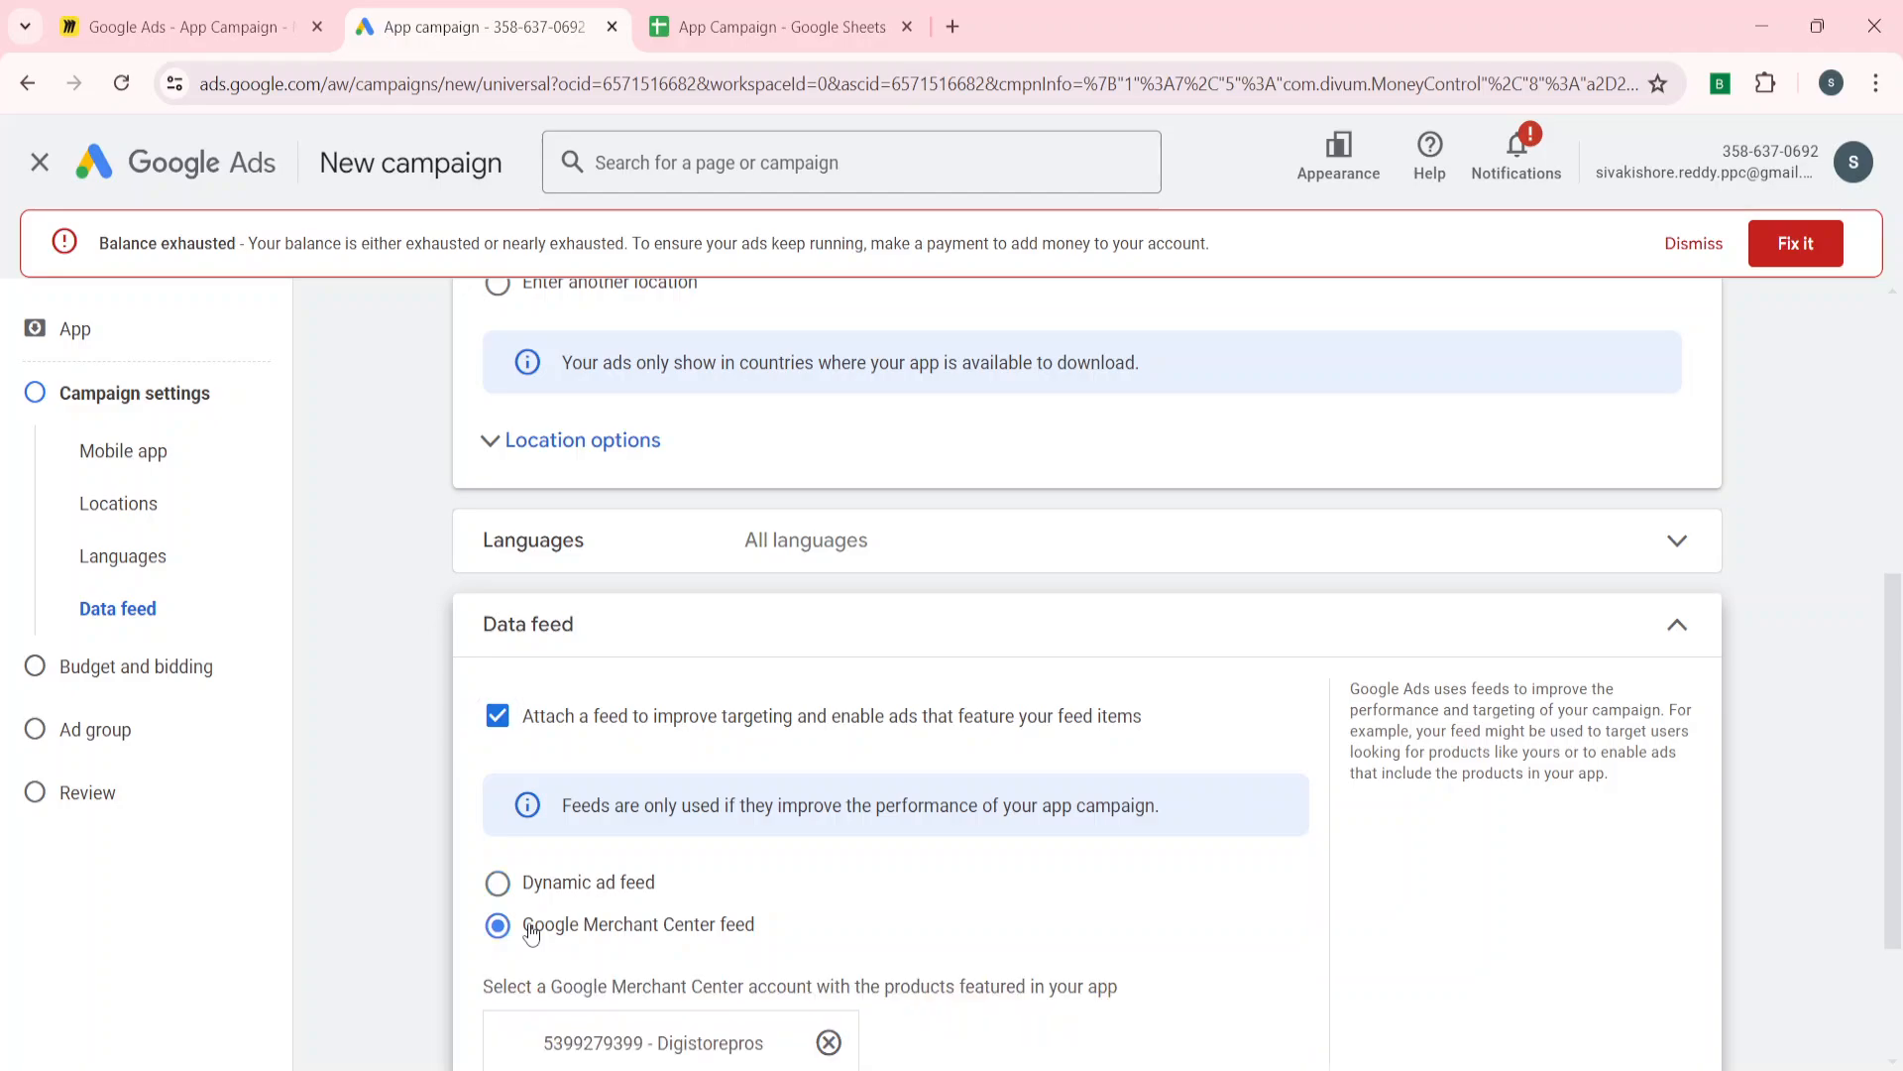
scroll(416, 851, down, 2)
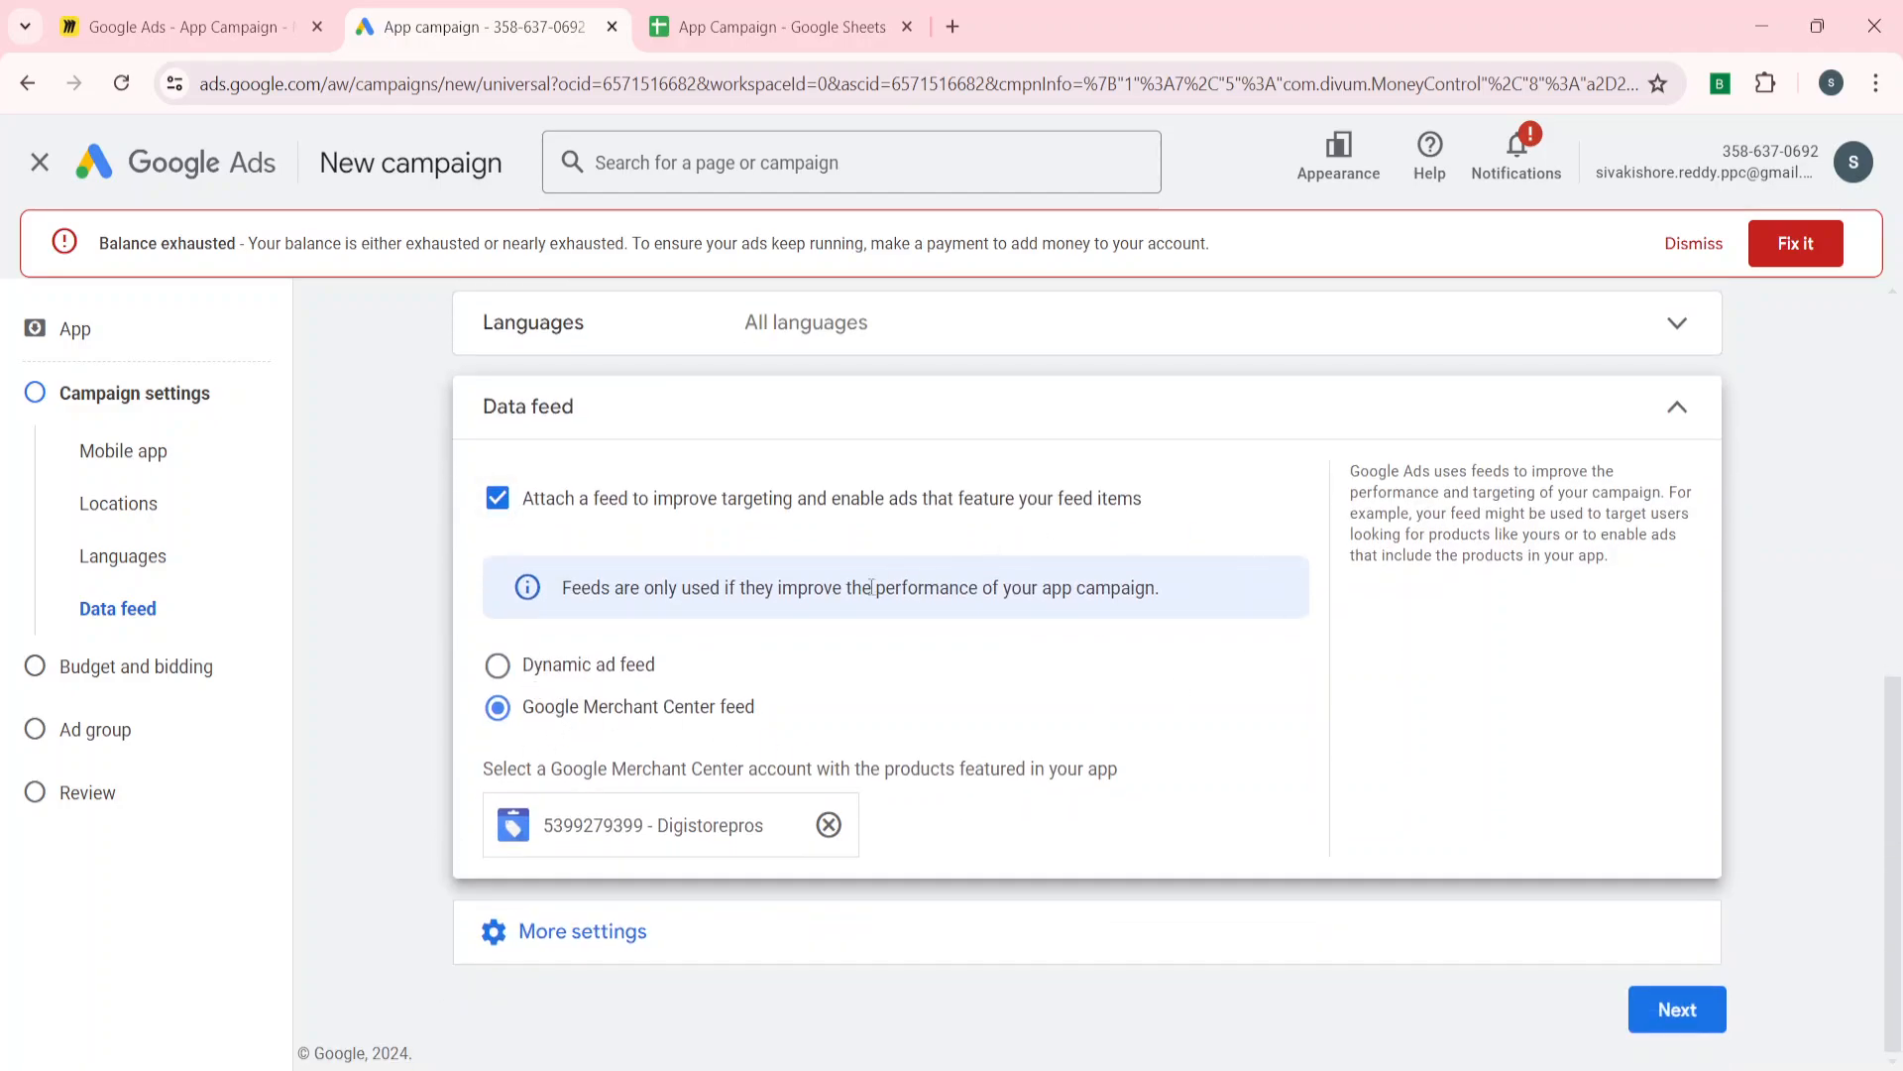
click(503, 505)
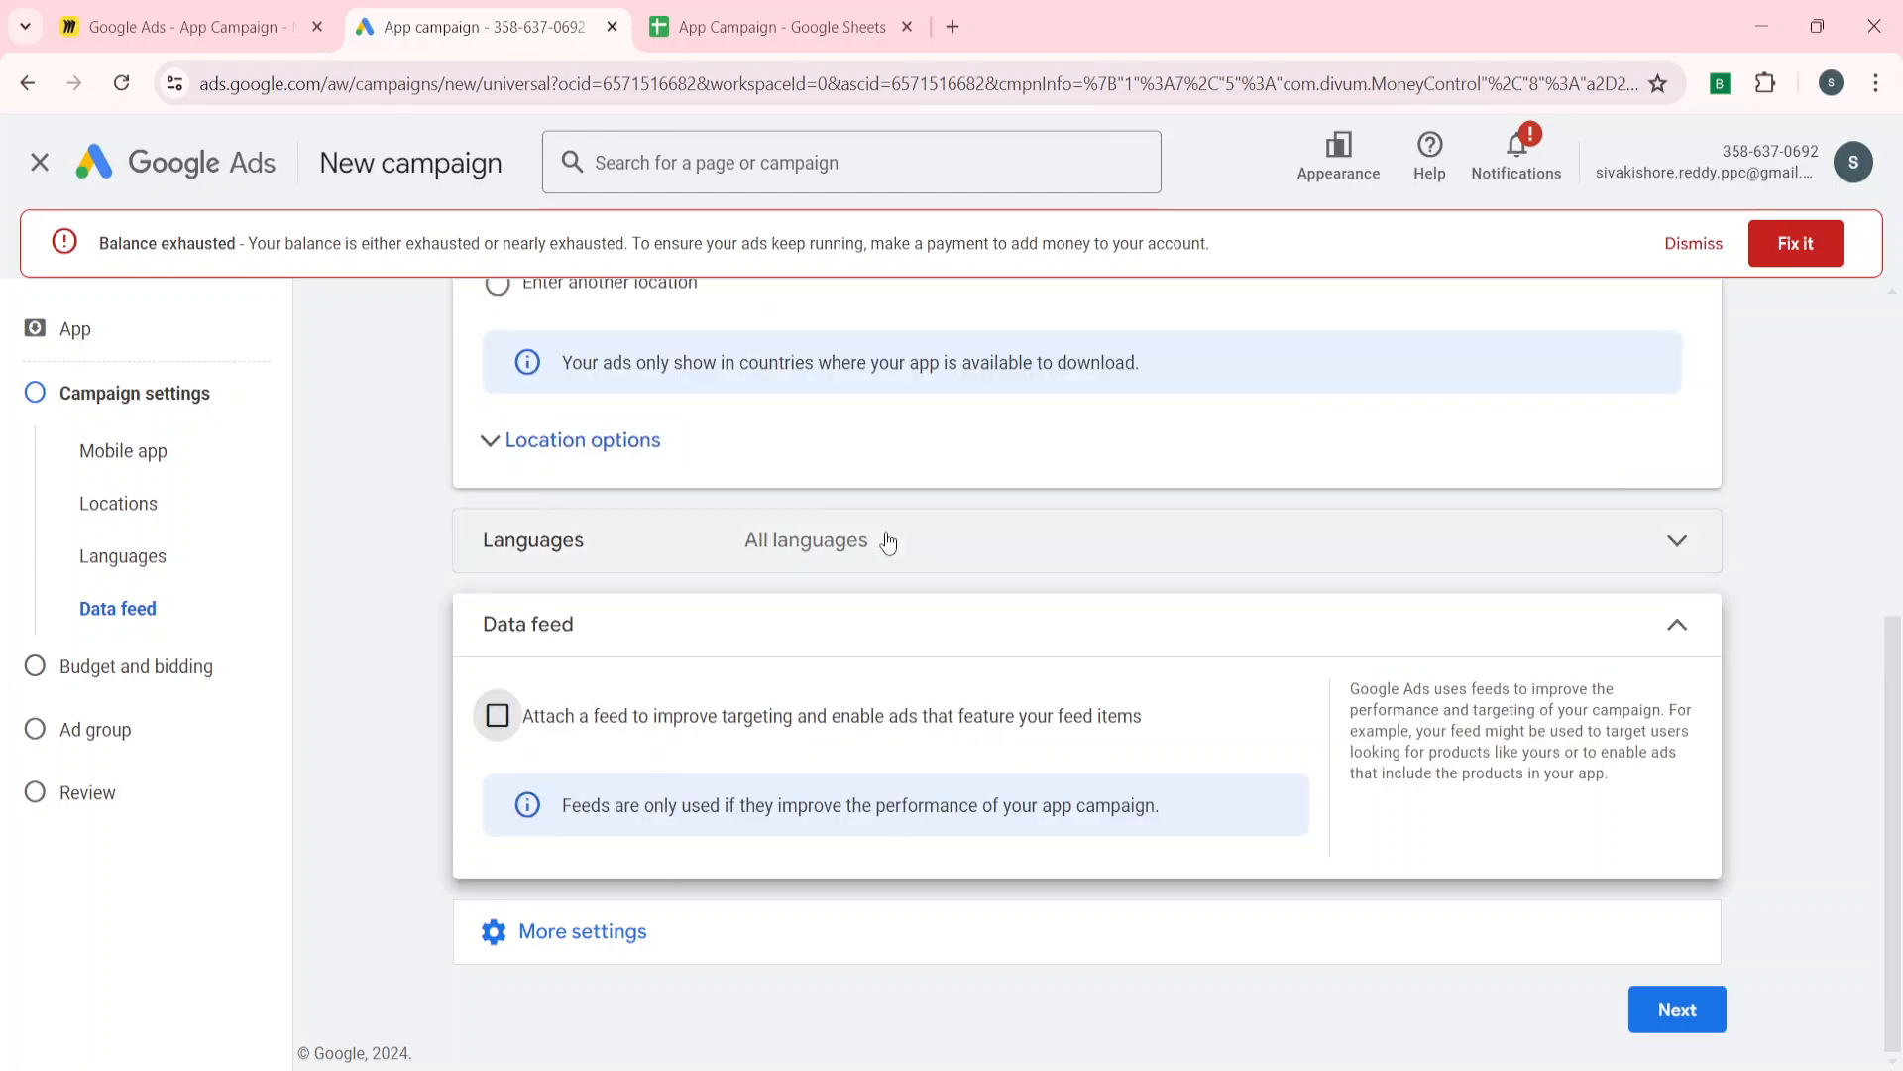
click(698, 647)
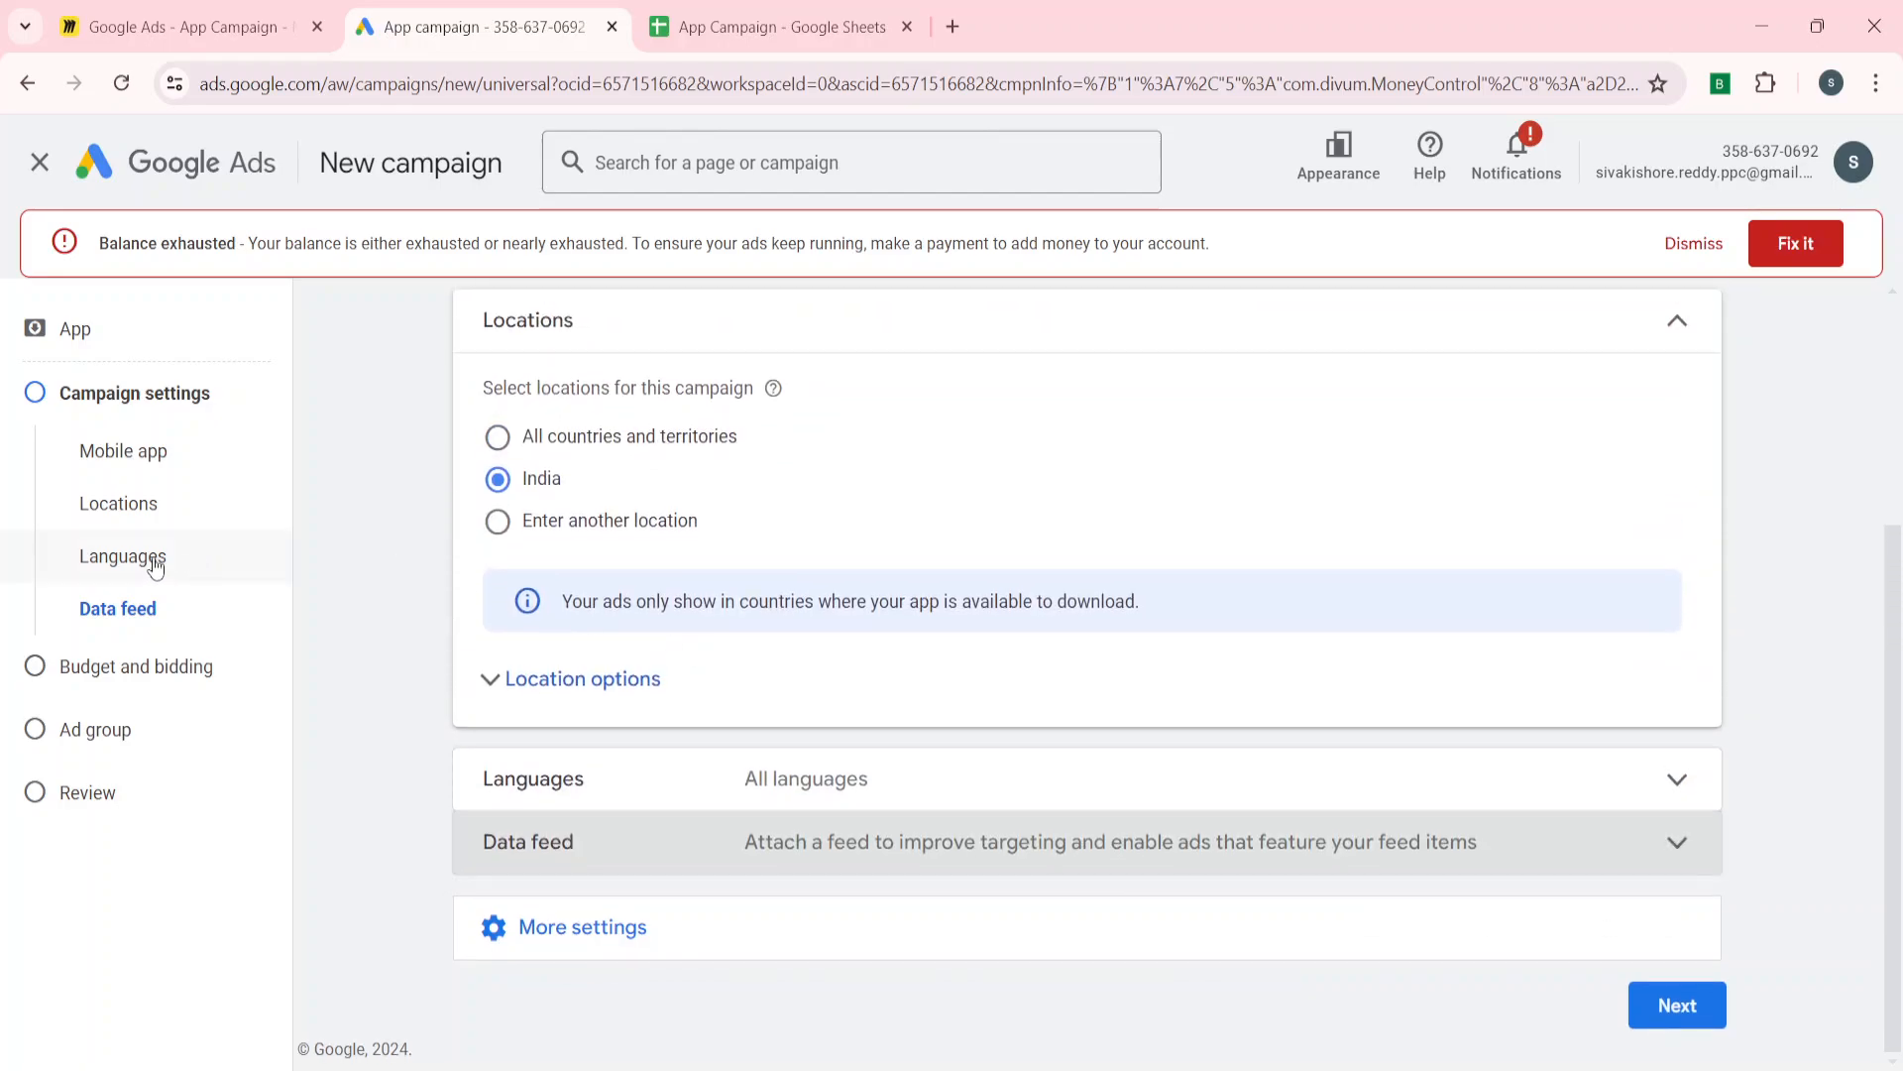
Step: Go to the budget and bidding settings and set the average daily budget to ₹1,000
click(127, 666)
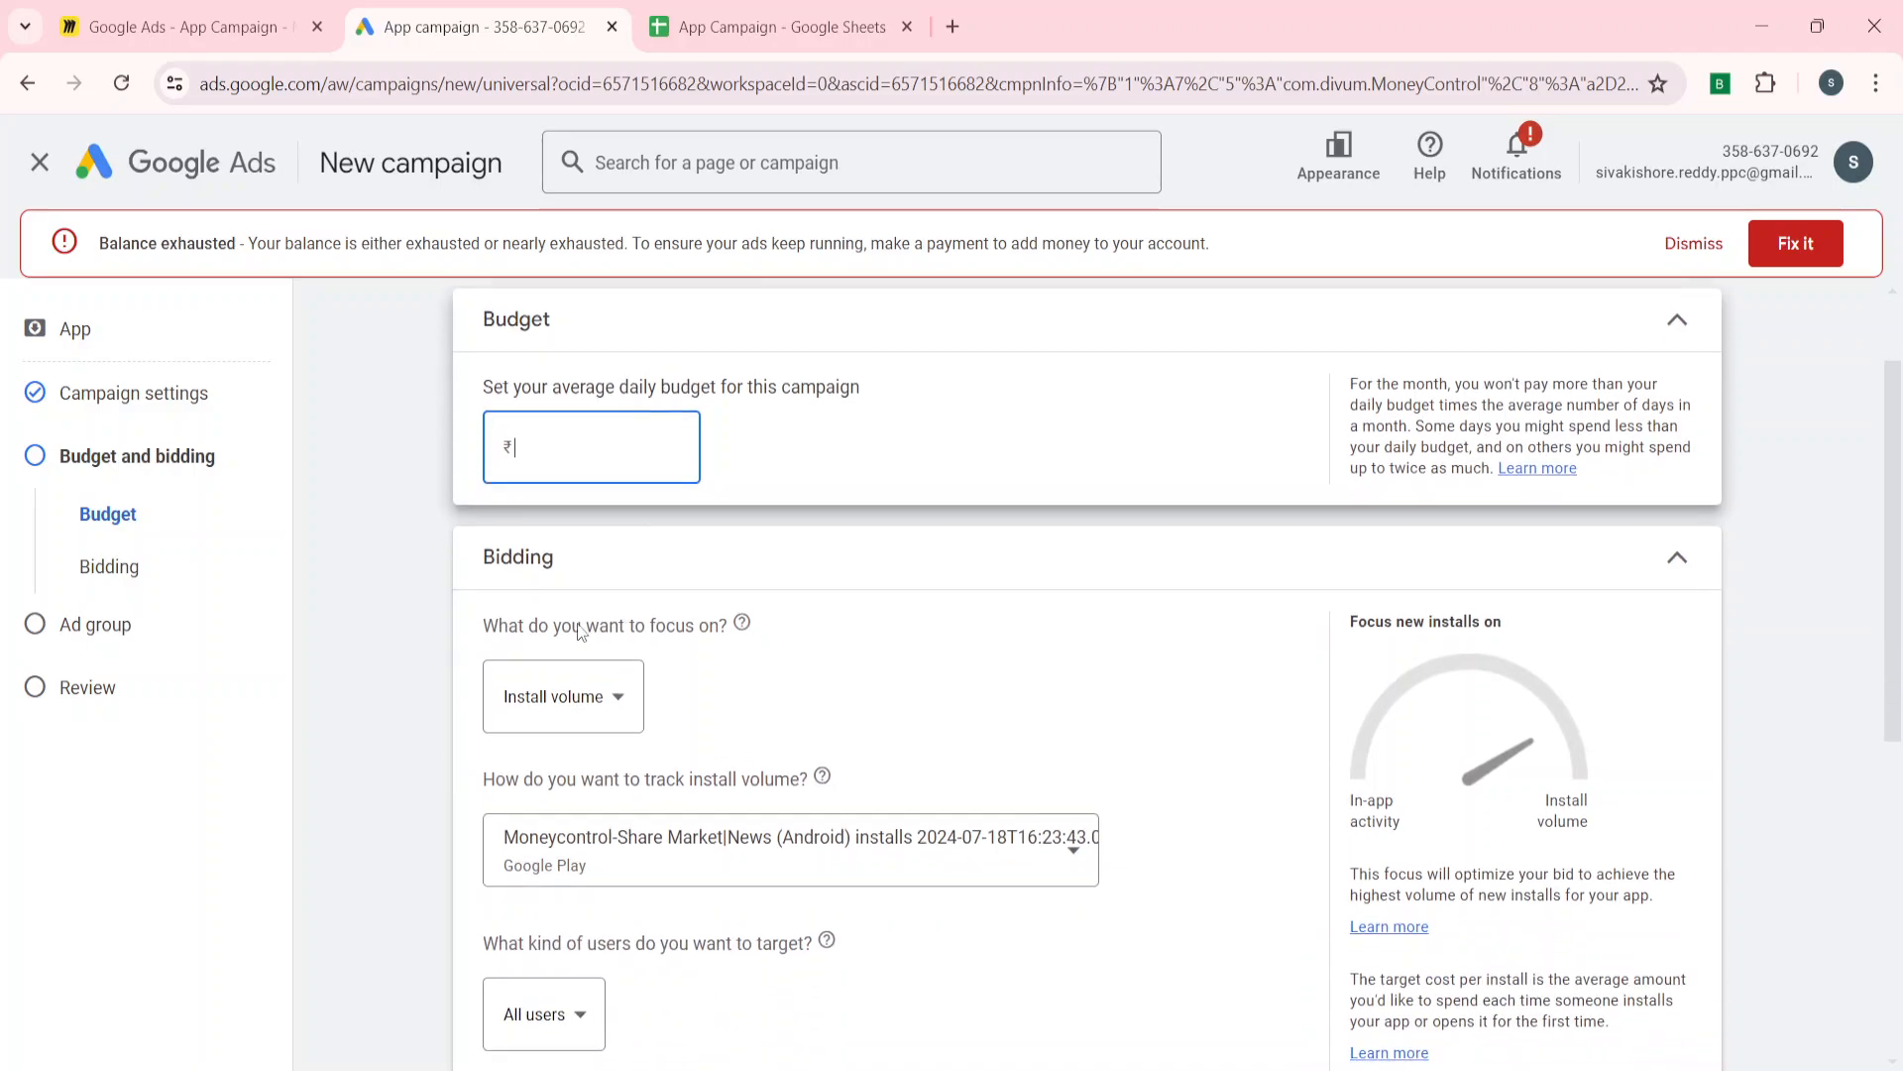
text(1000)
click(386, 684)
Step: Check the bidding focus options and keep Install volume
scroll(385, 684, down, 2)
click(556, 551)
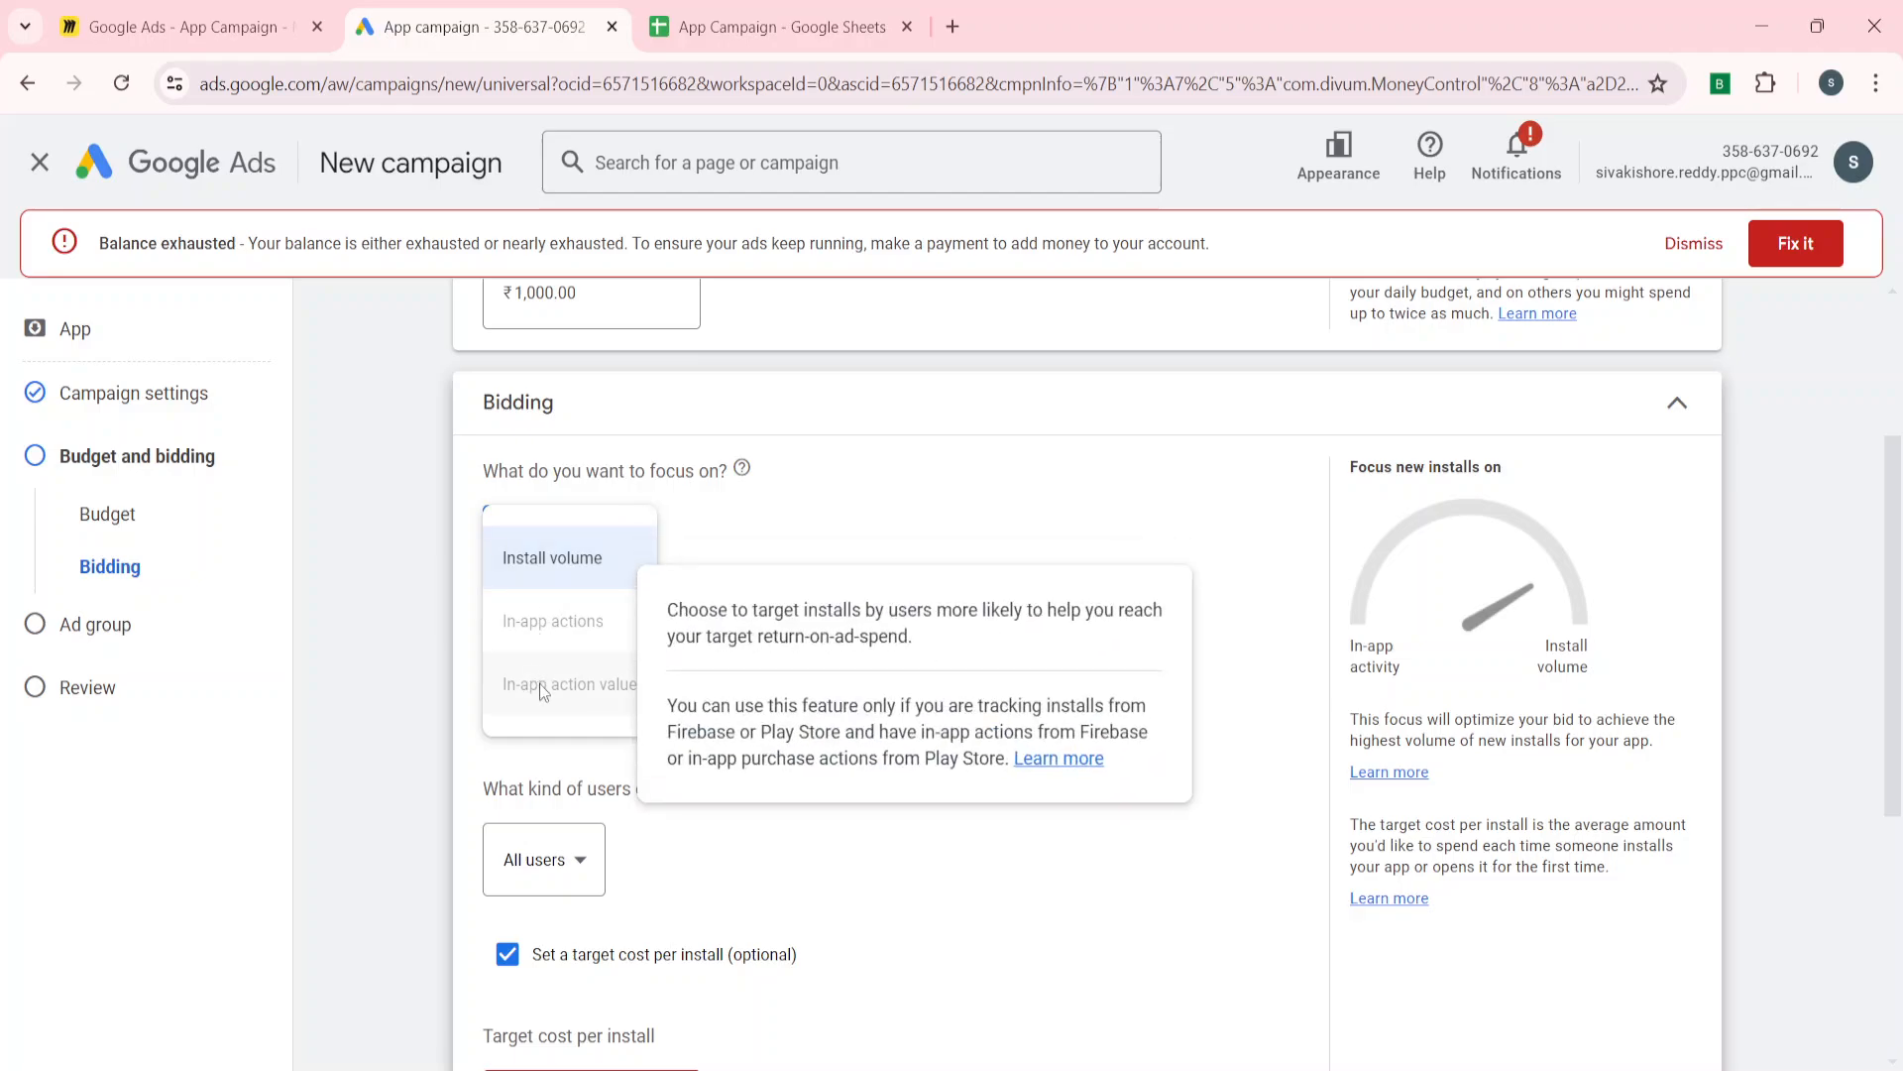
click(556, 562)
Step: Check the options for tracking install volume and keep the Google Play installs of the Moneycontrol Android app
scroll(892, 680, down, 1)
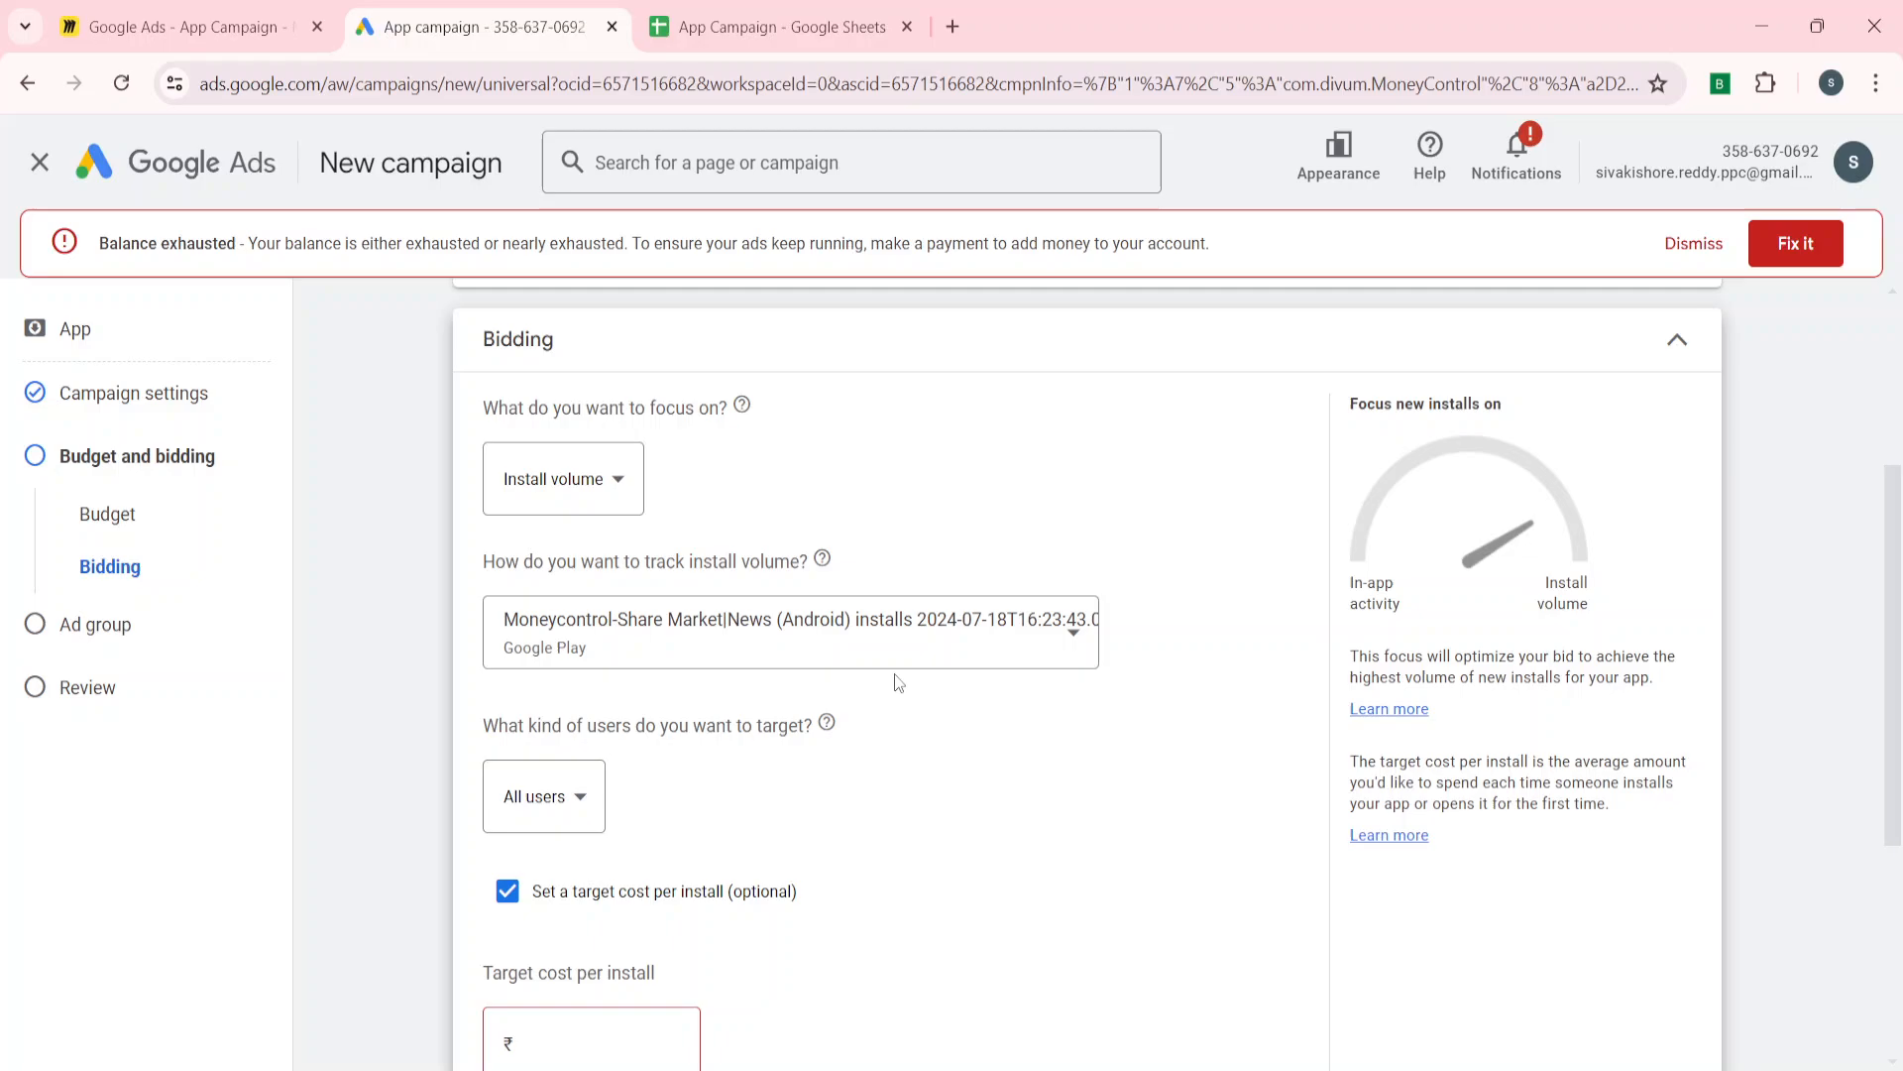
click(803, 652)
click(607, 694)
Step: Check which kinds of users can be targeted, including those likely to perform an in-app action, and keep All users
scroll(432, 761, down, 1)
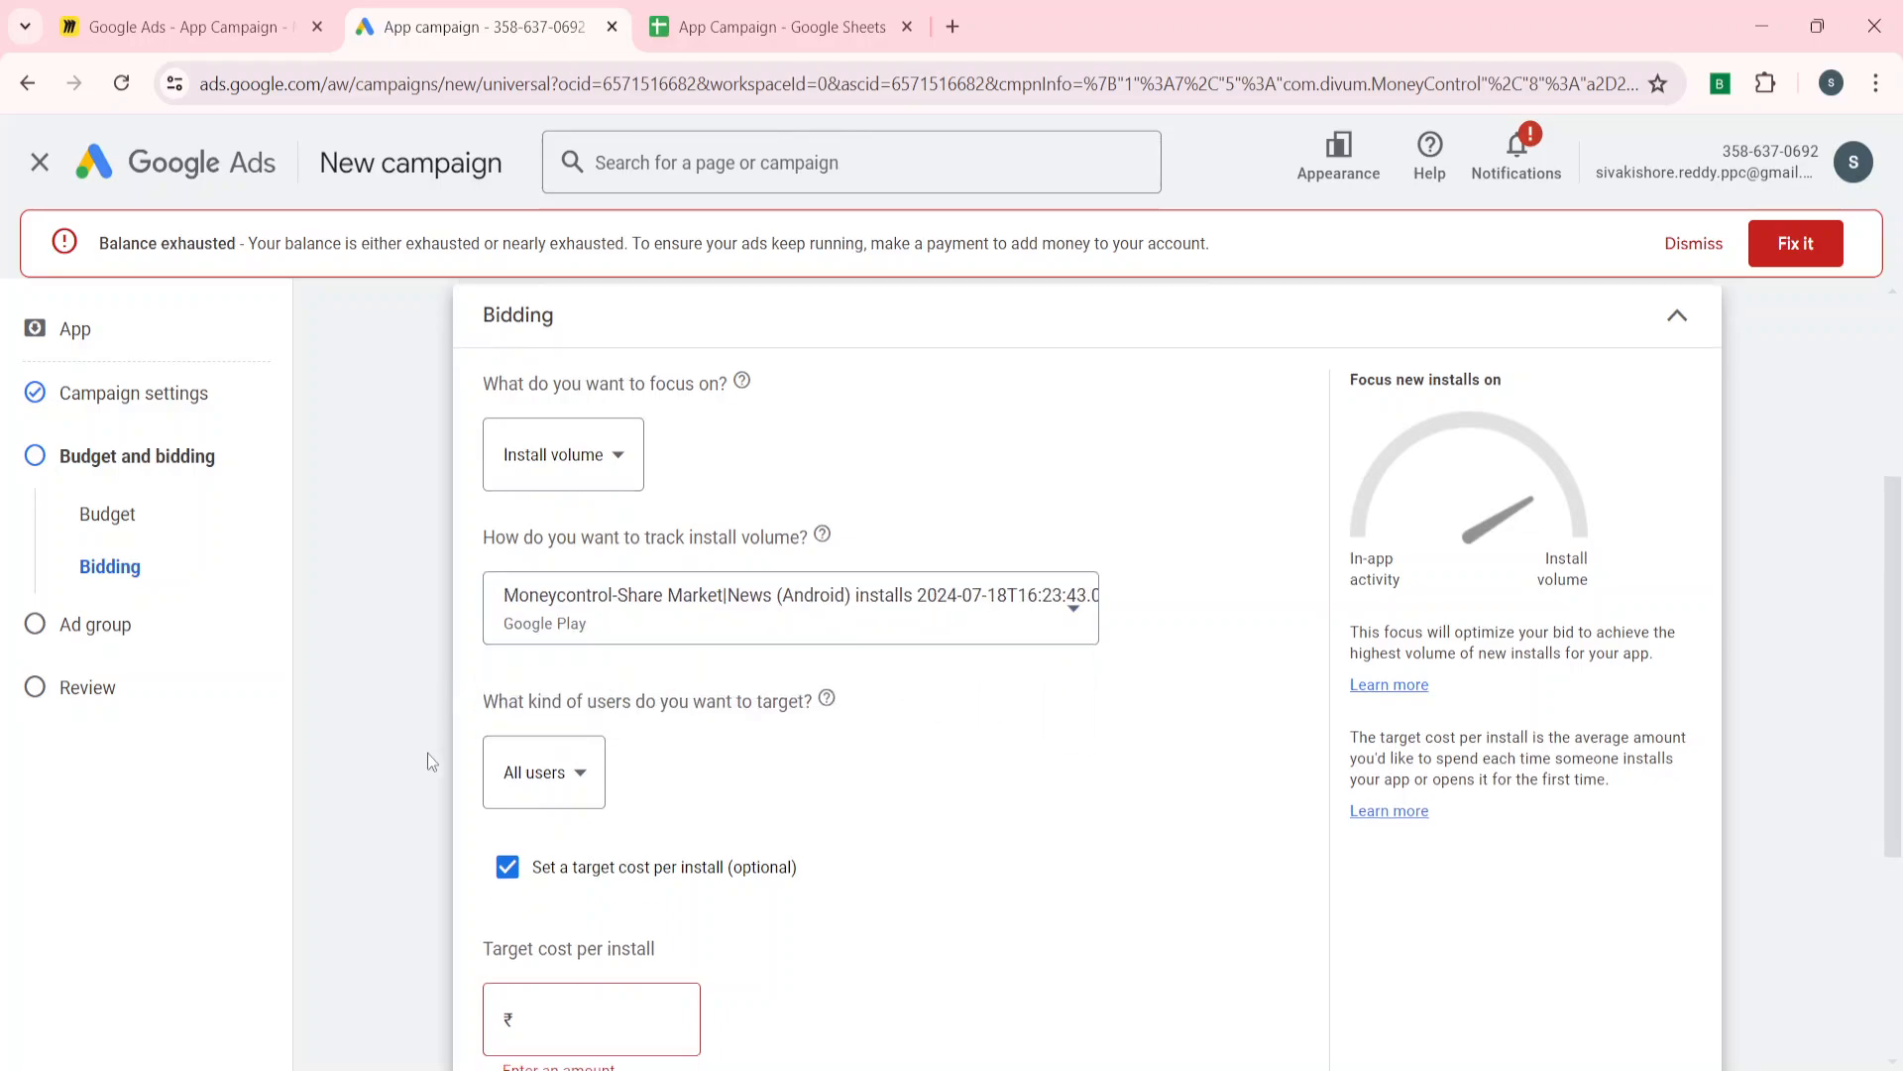
click(578, 706)
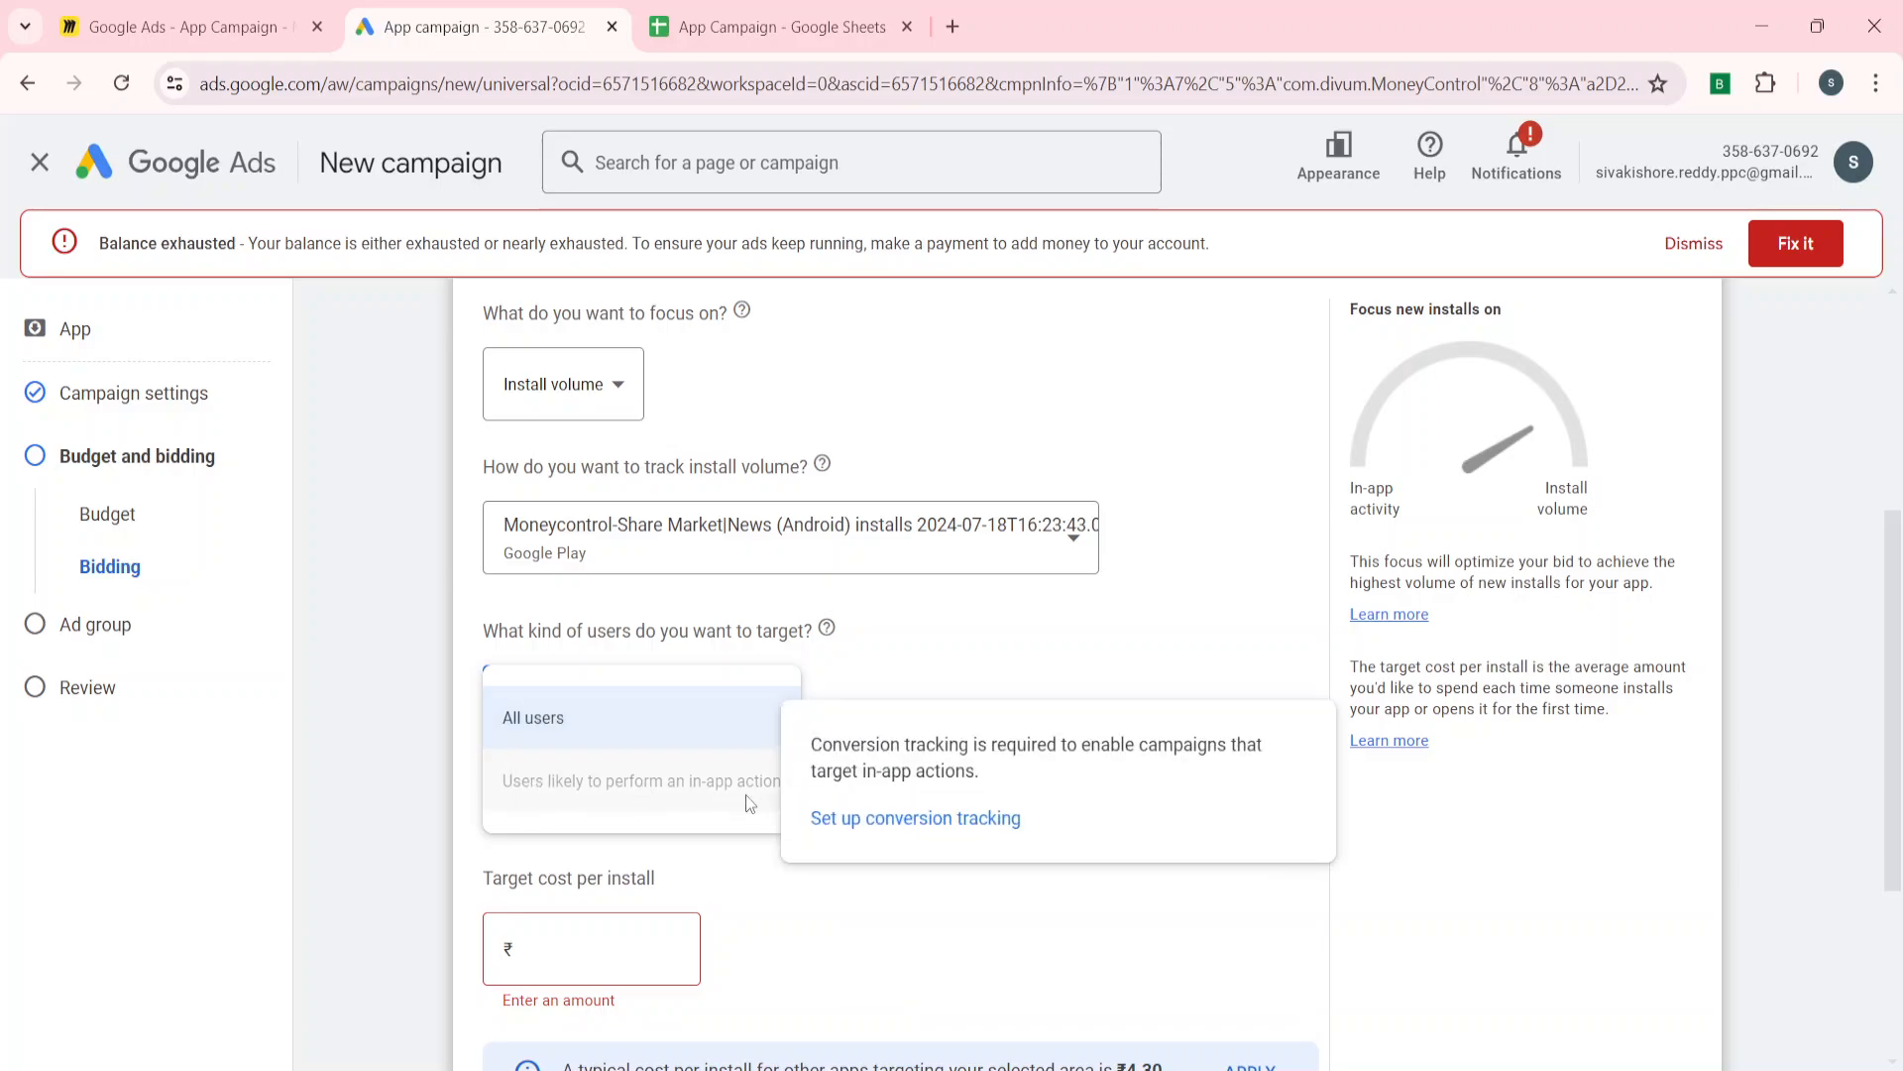
click(615, 700)
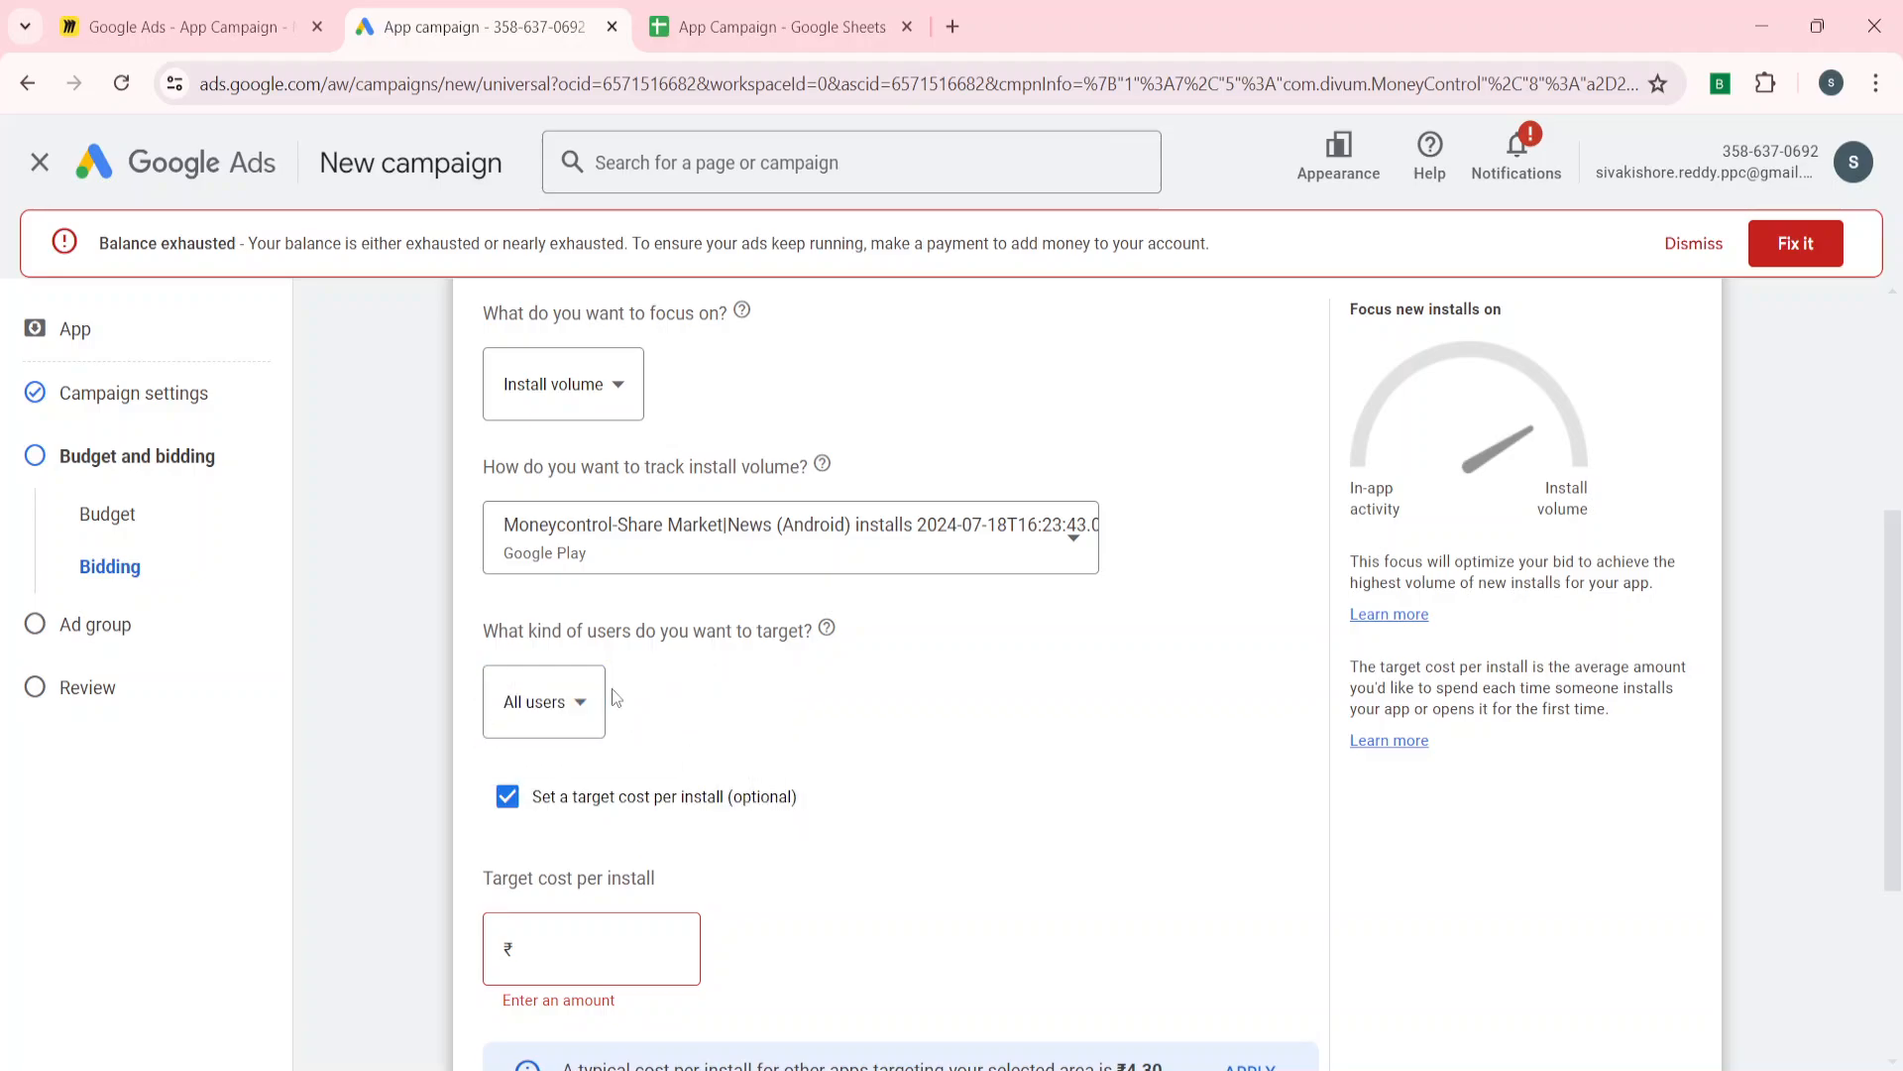
click(544, 704)
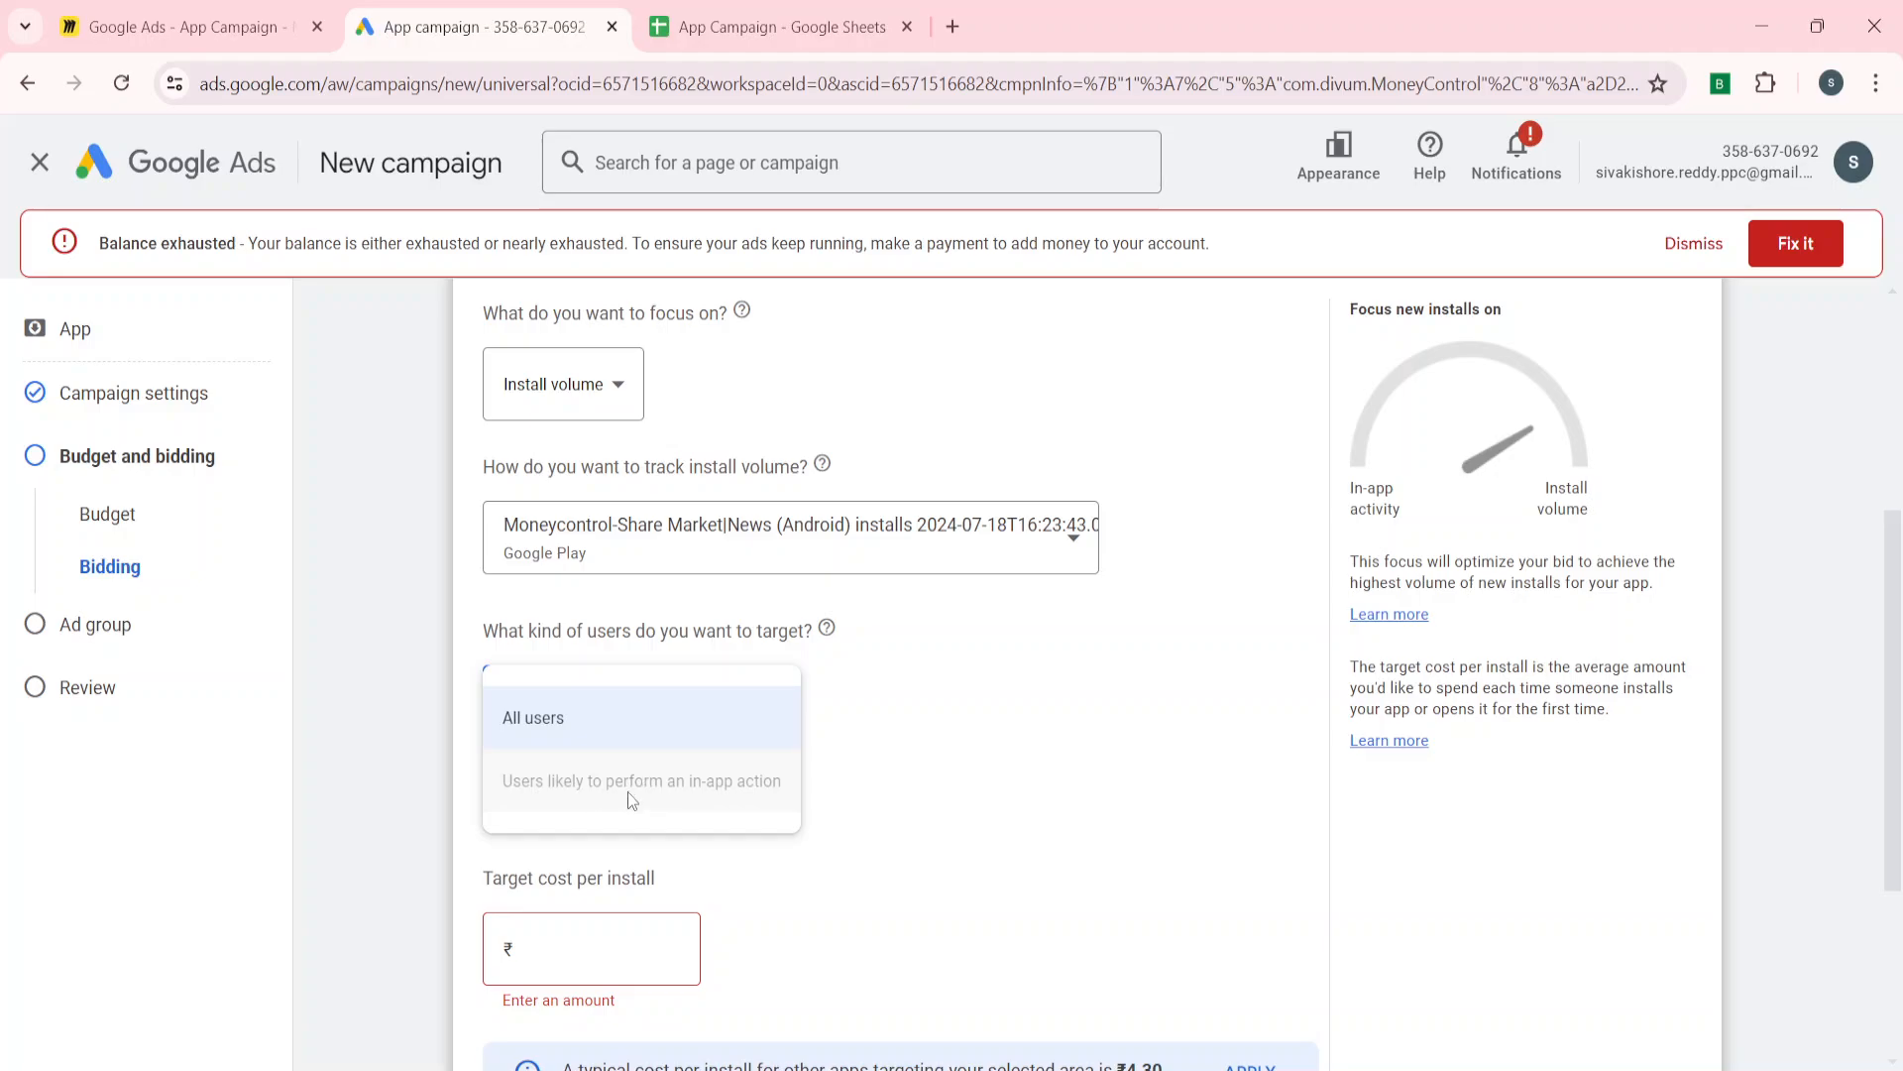
mouse_move(632, 789)
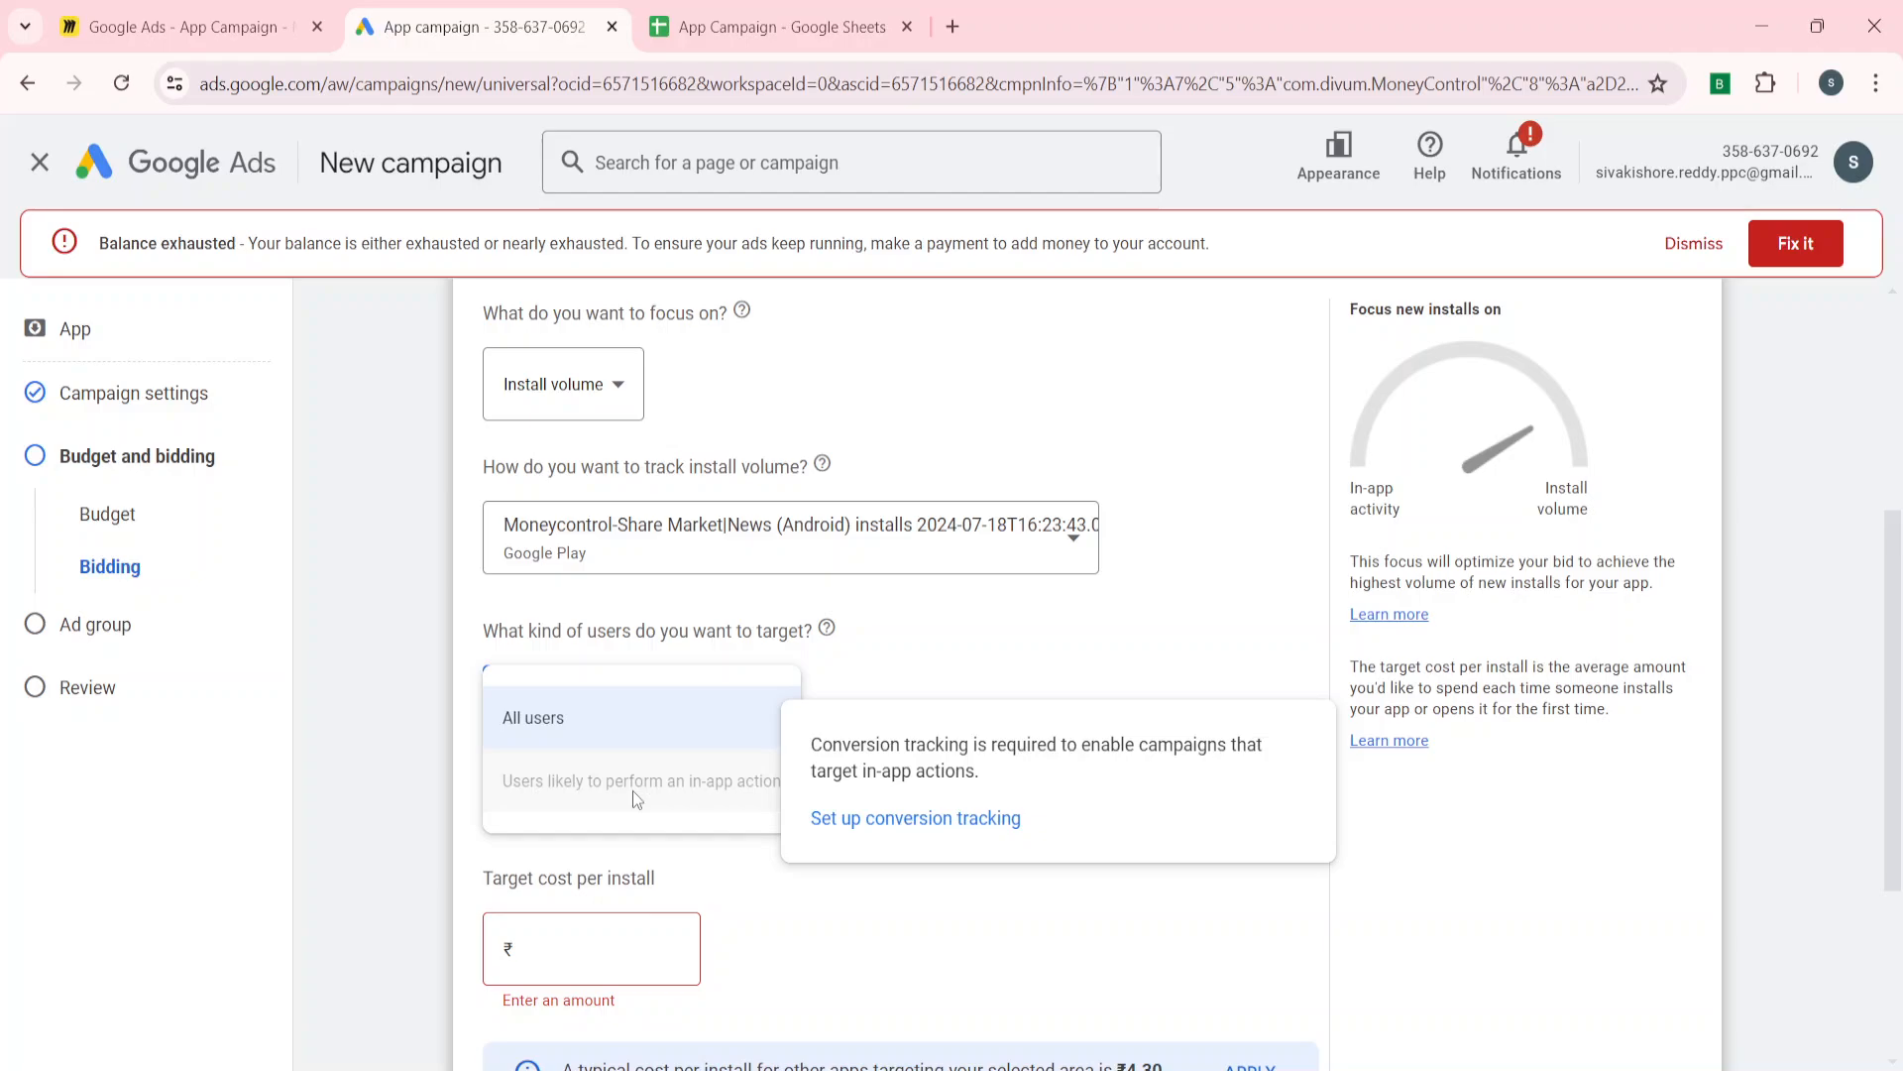
click(432, 821)
Step: Review the bidding settings again and recheck the focus options, leaving Install volume selected
scroll(444, 618, up, 1)
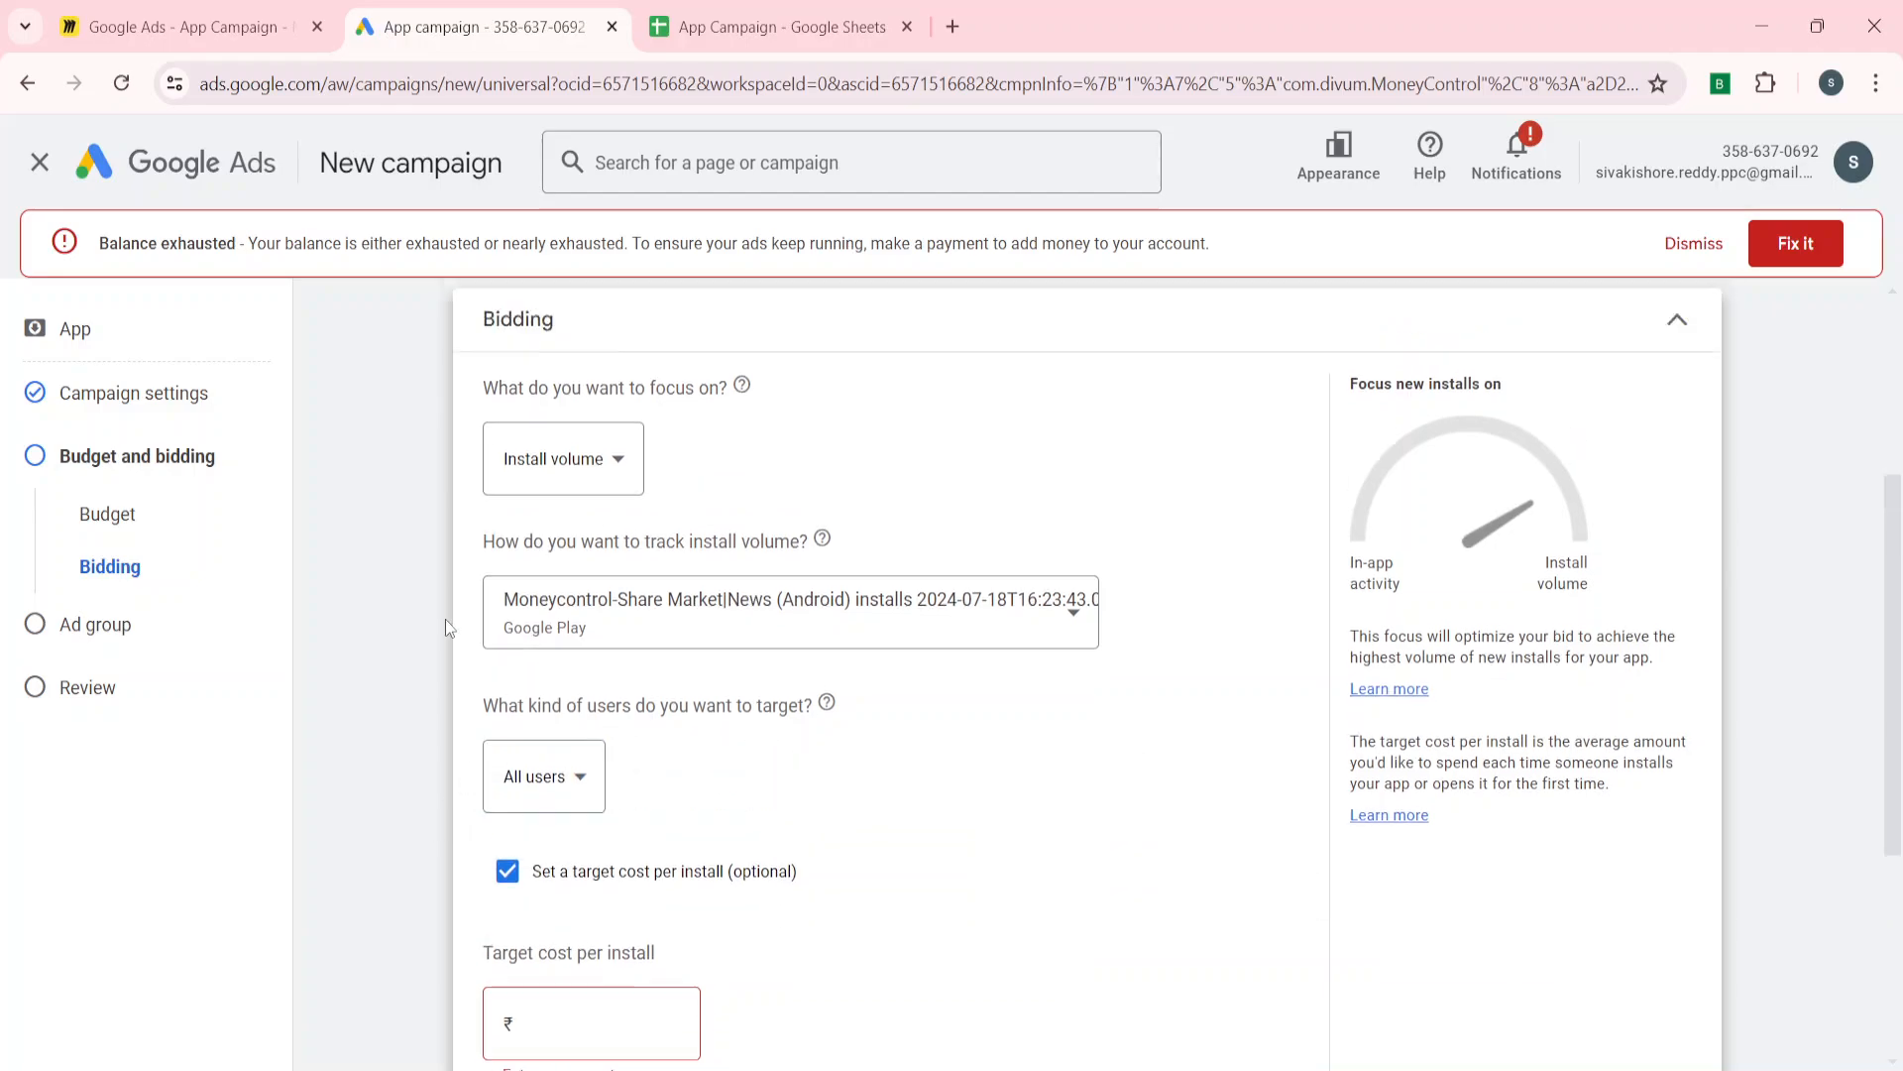
scroll(444, 619, up, 2)
scroll(373, 754, down, 4)
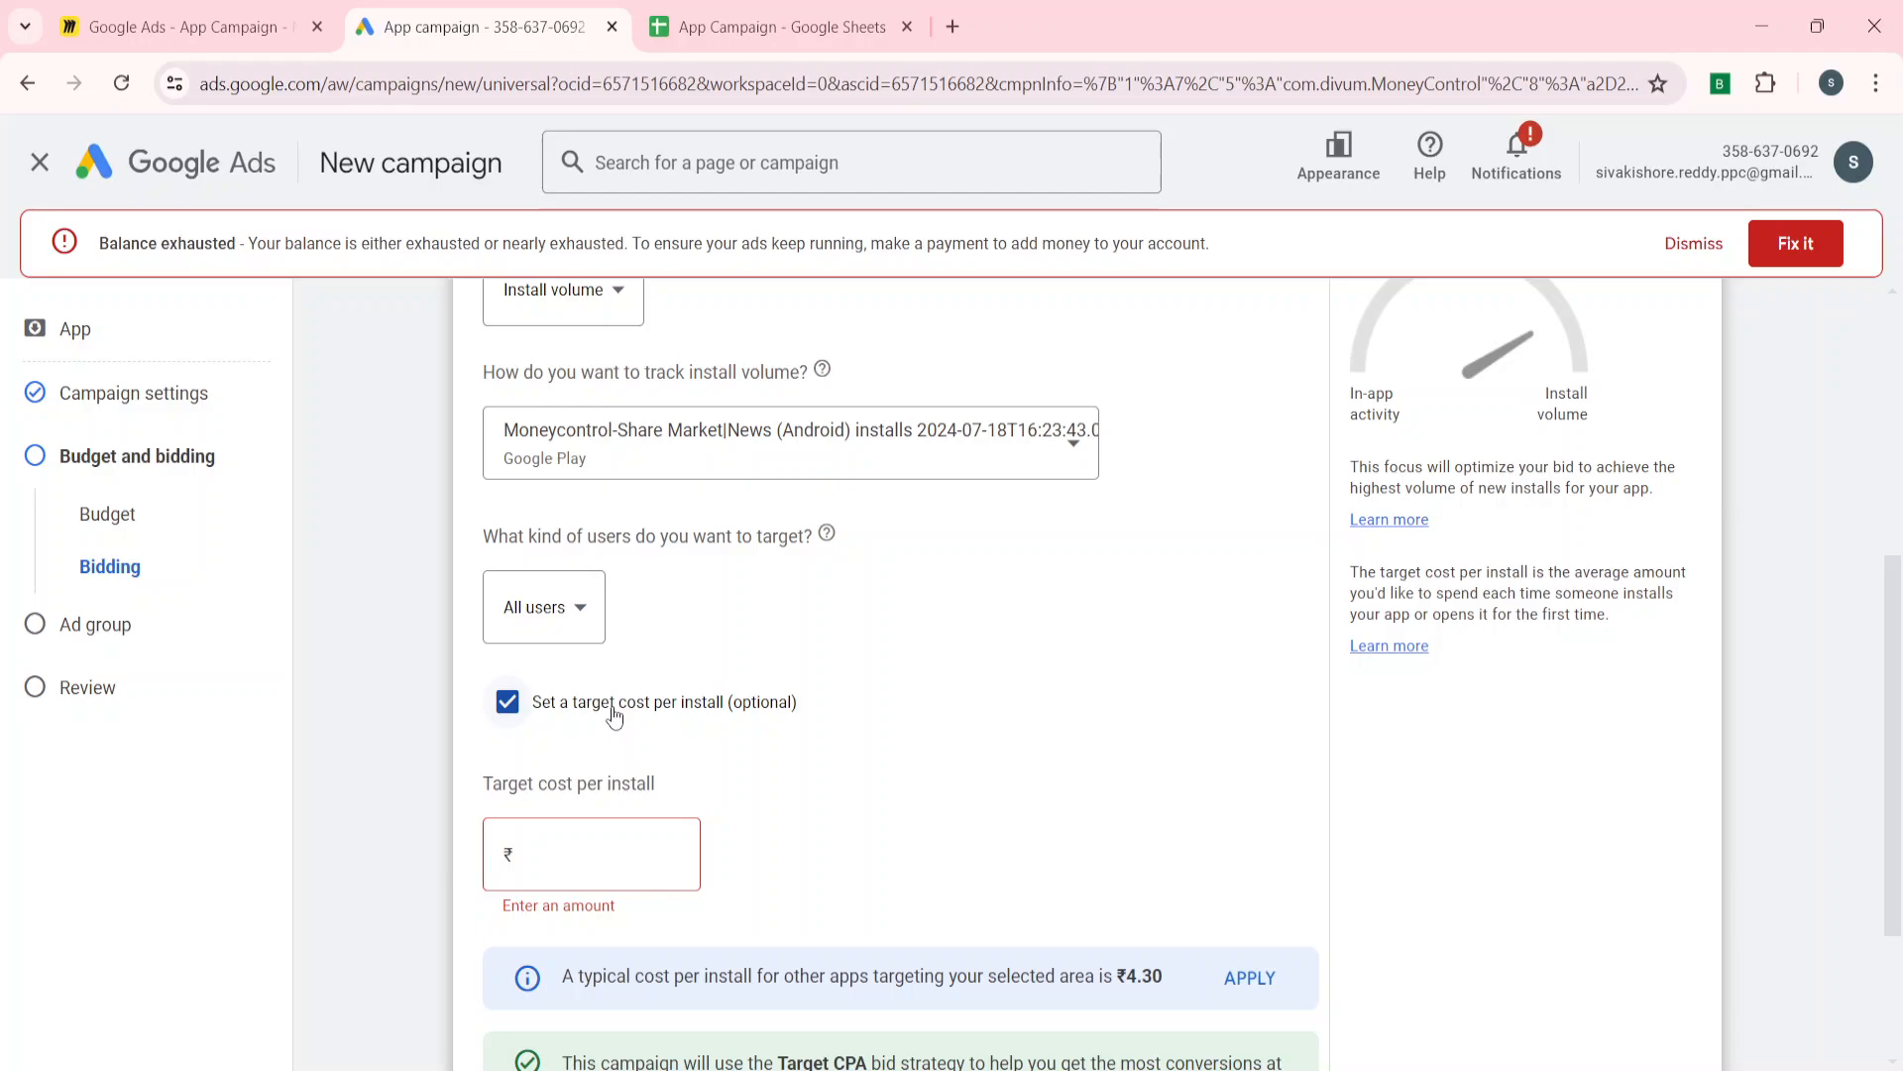
scroll(614, 714, up, 2)
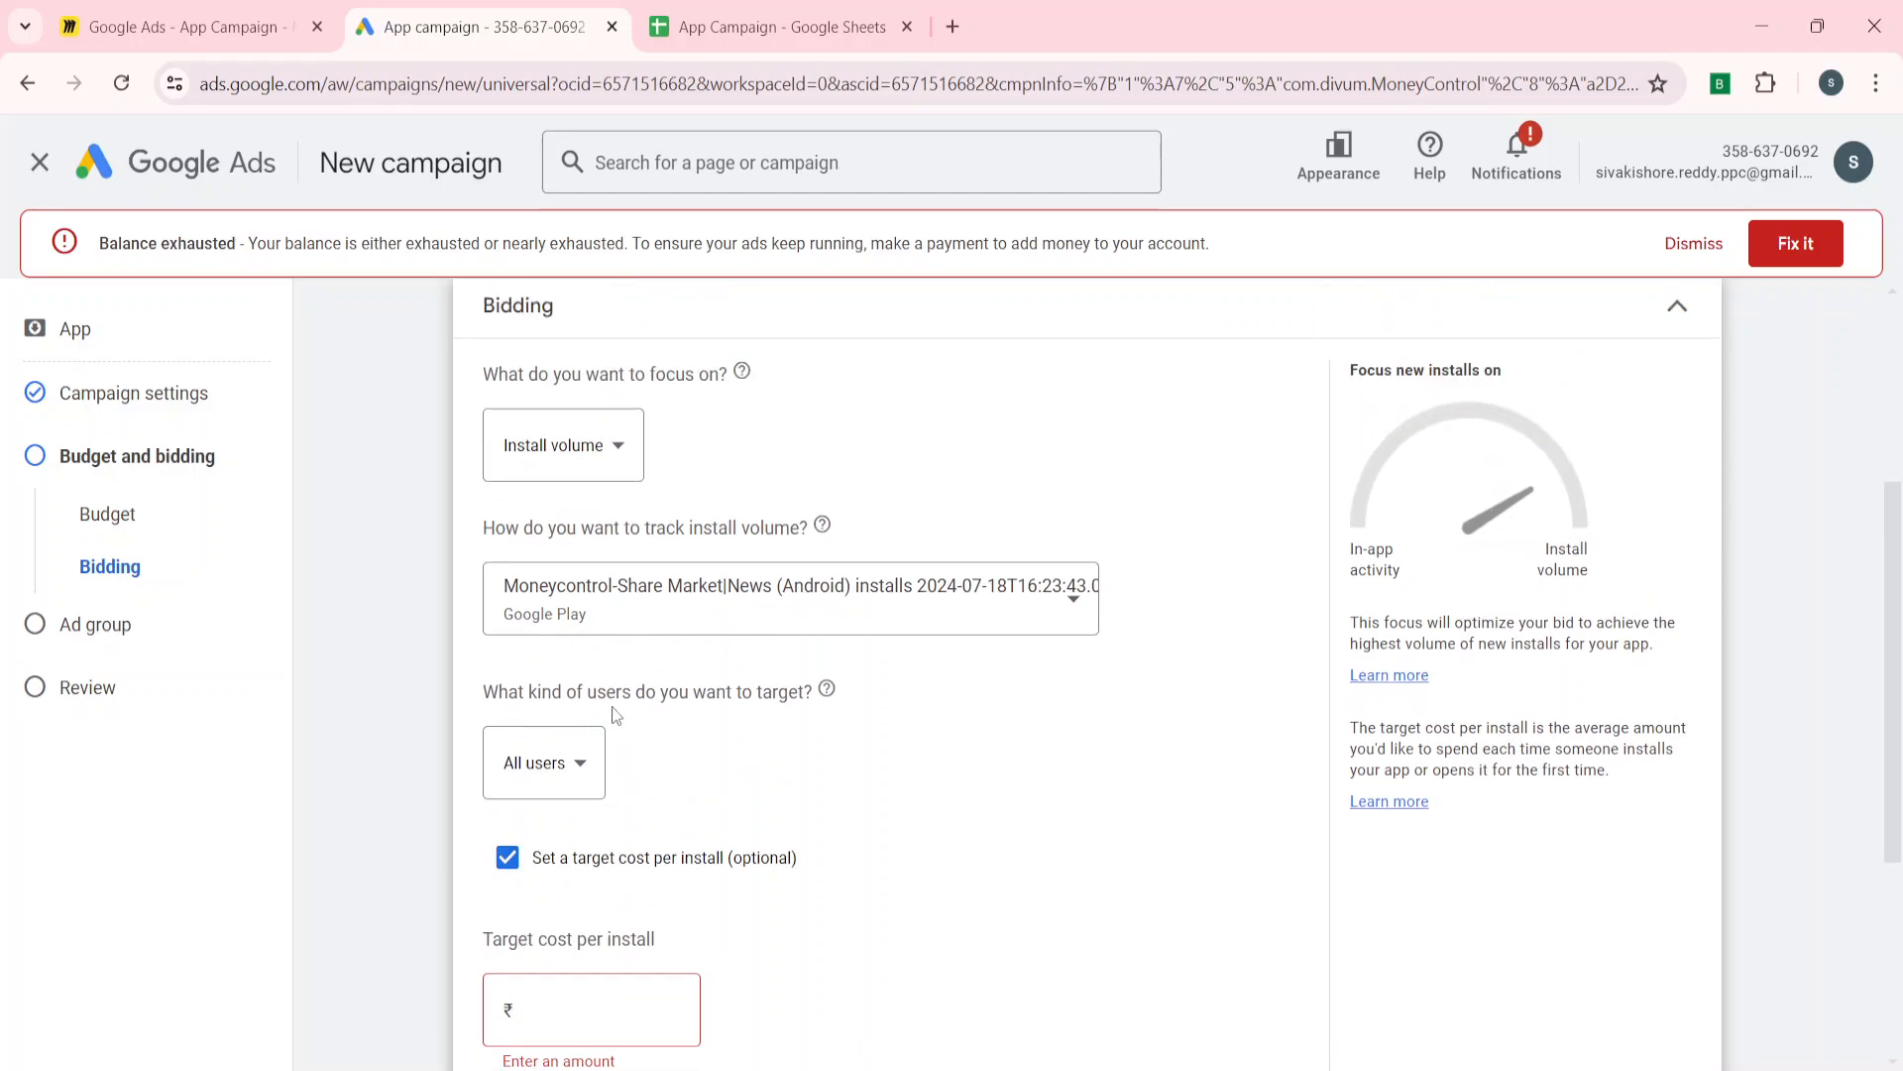
click(610, 441)
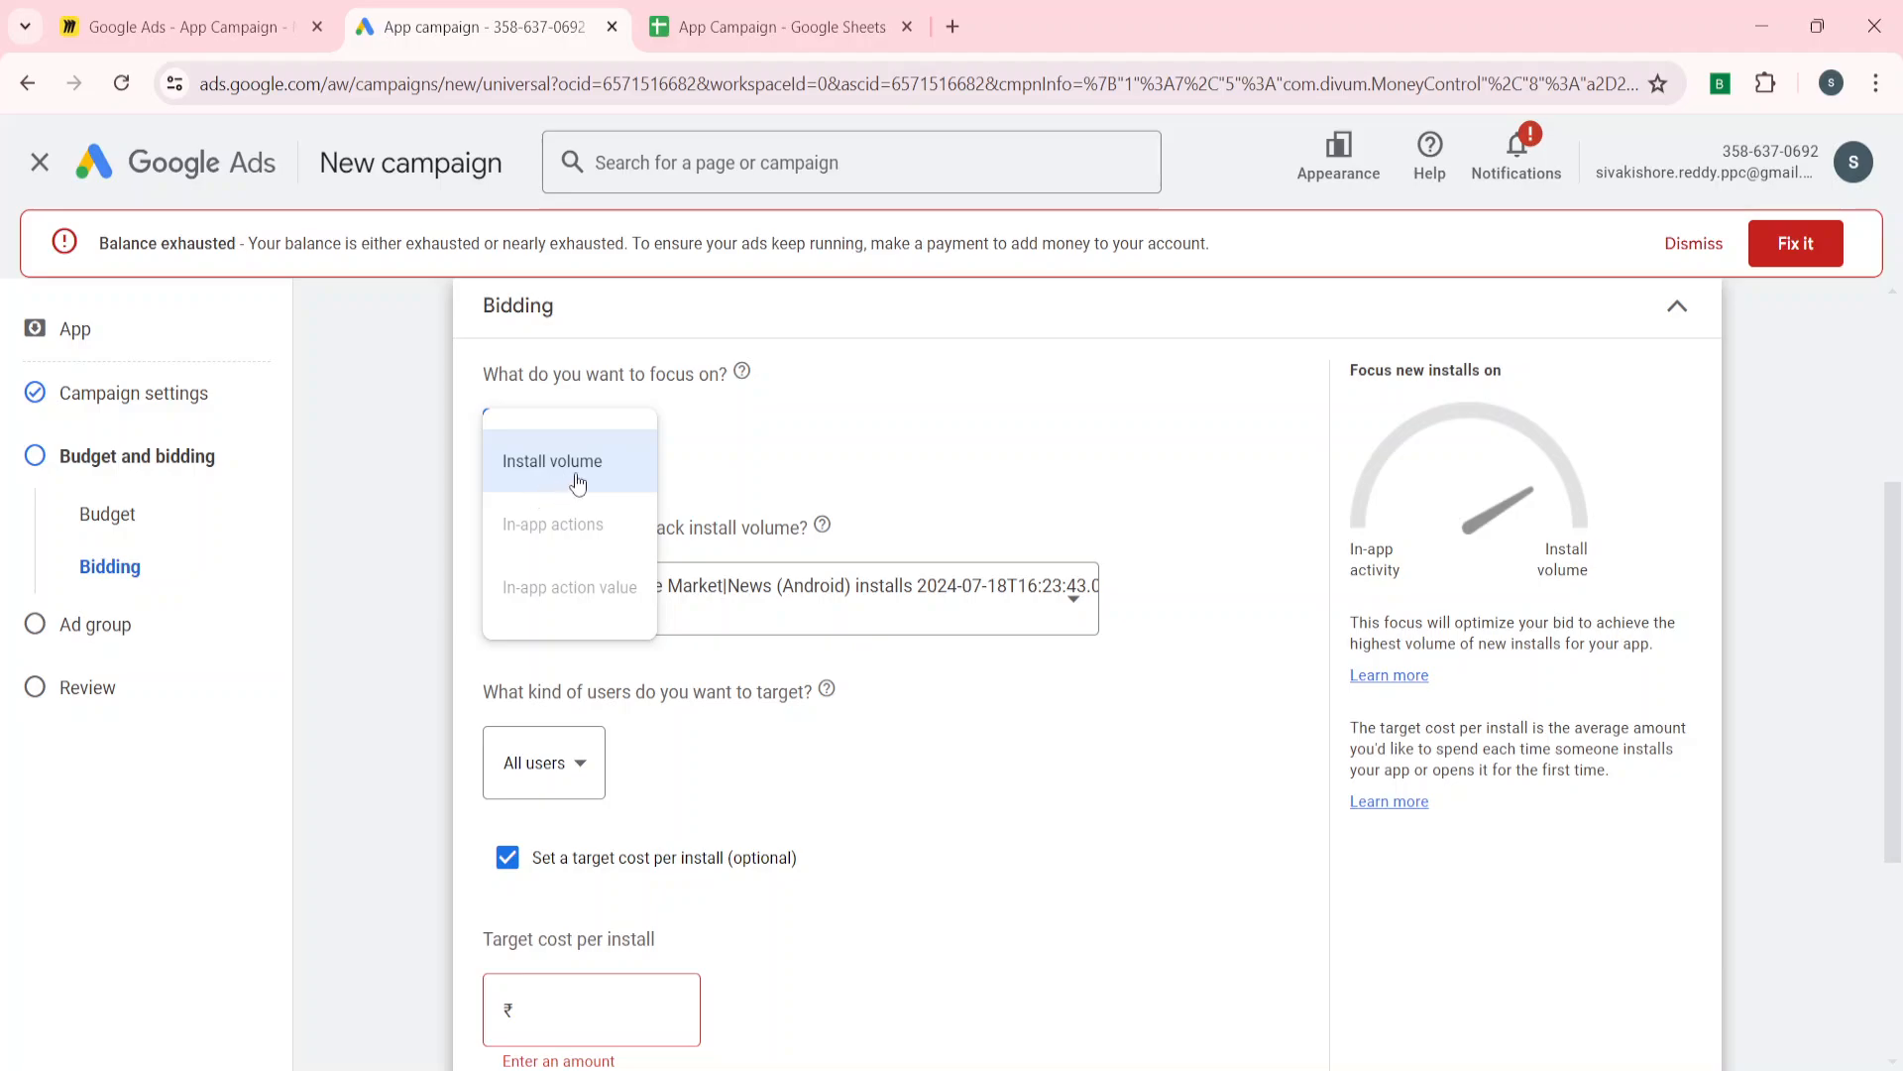
click(1046, 893)
Step: Turn off the optional target cost per install and continue to the ad group setup
scroll(1049, 895, down, 3)
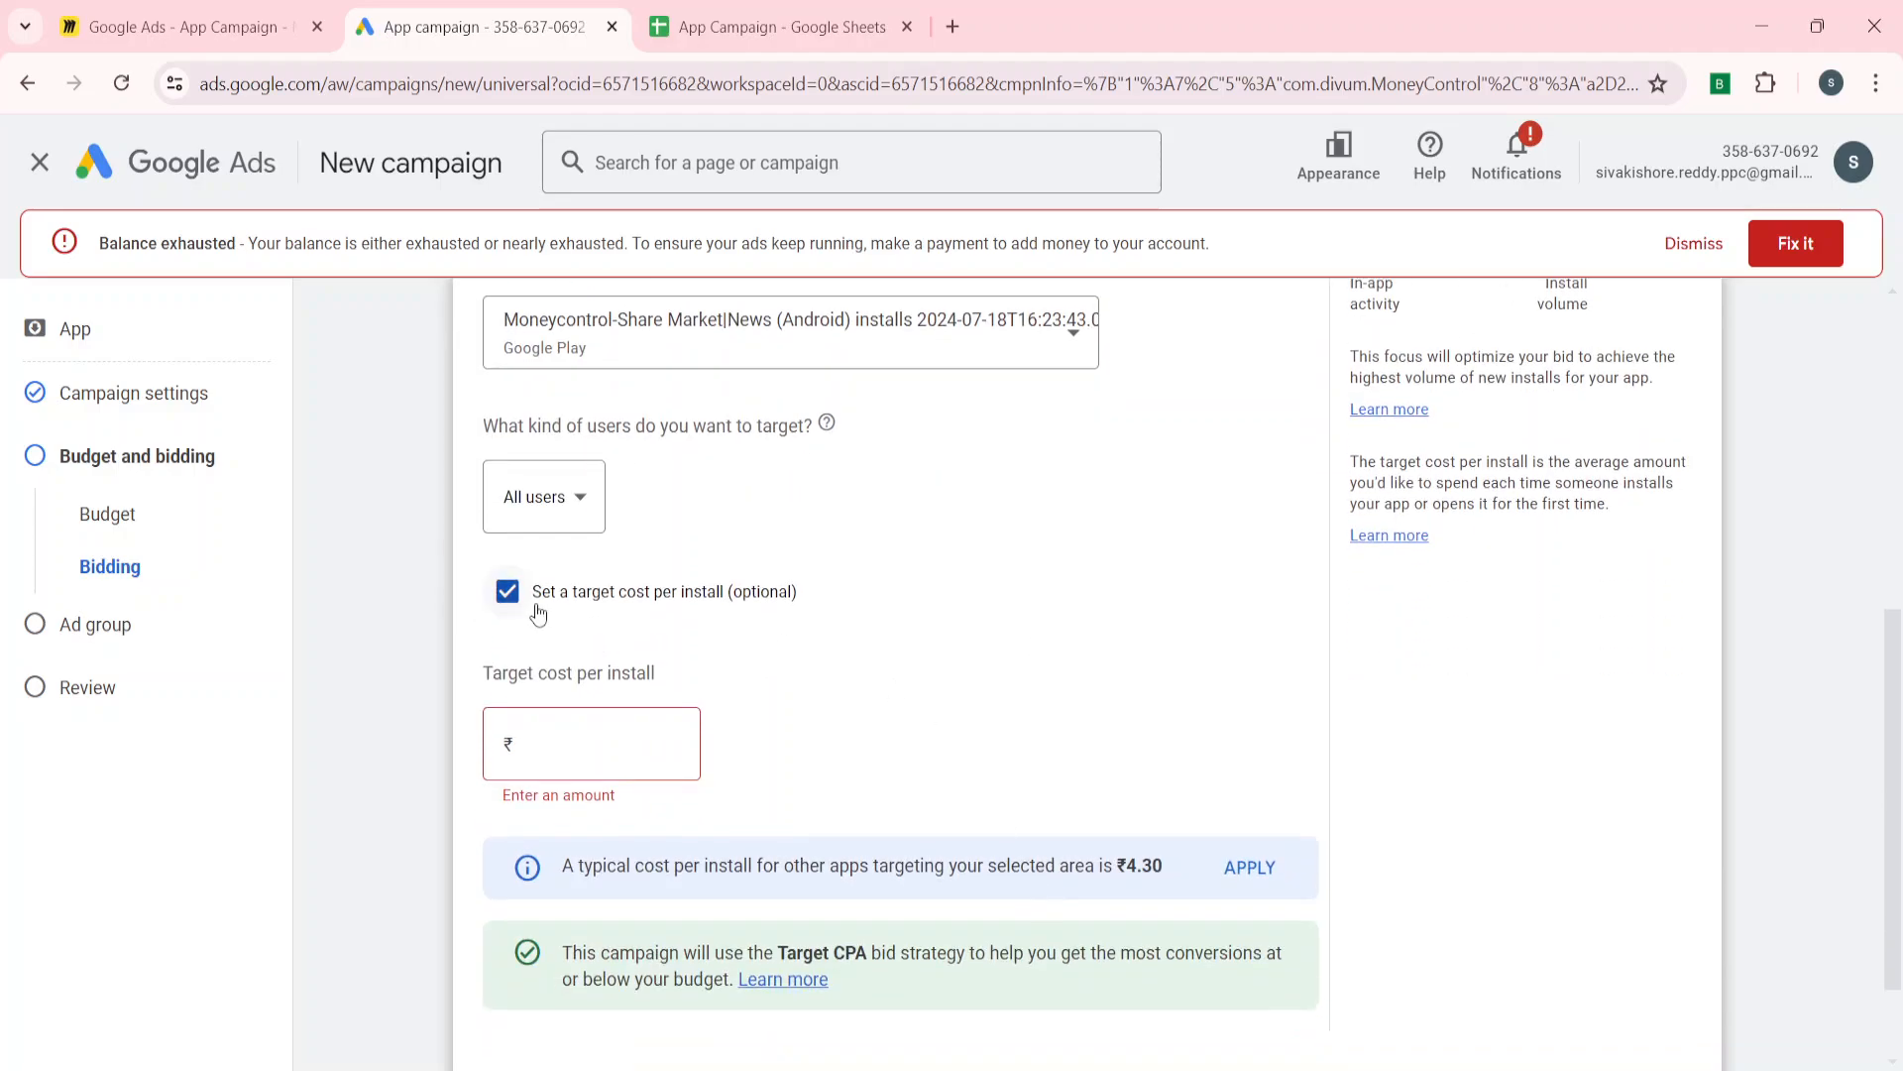
click(506, 591)
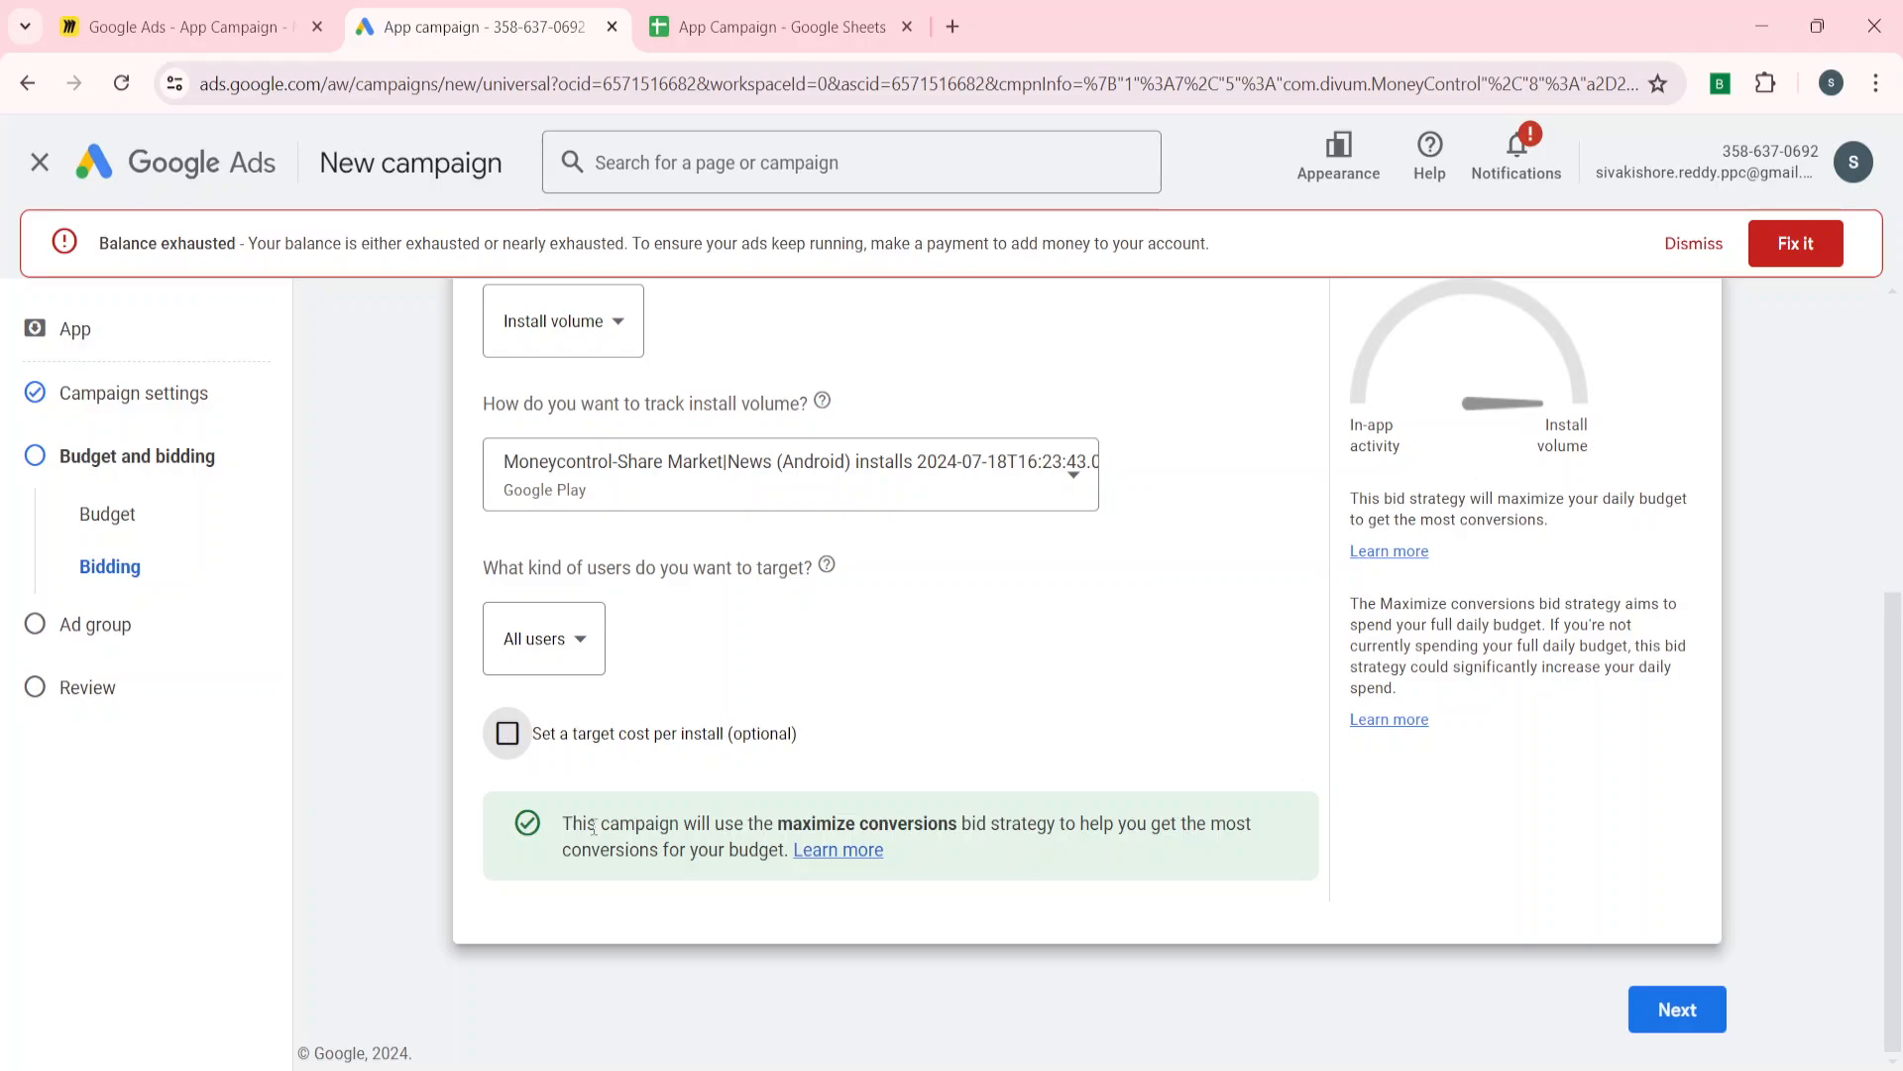
click(1682, 1013)
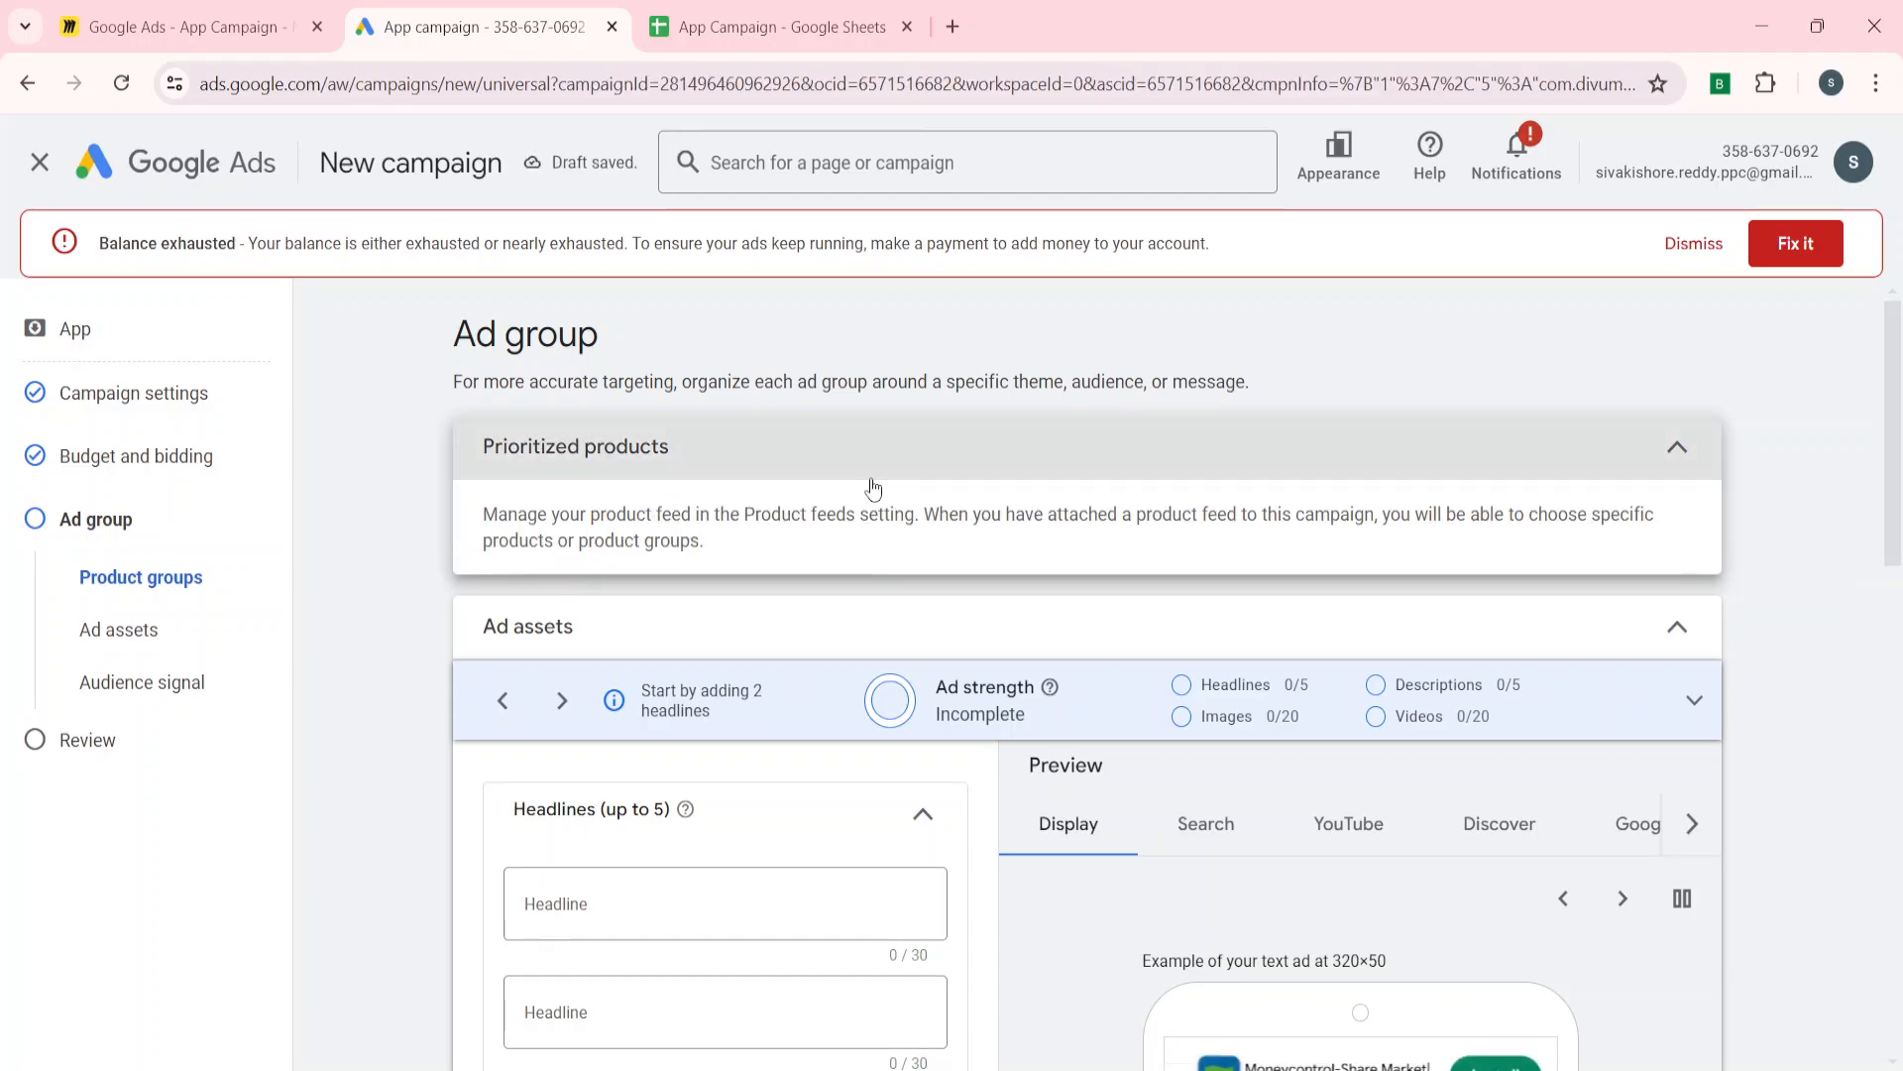
Step: Collapse the prioritized products section and preview the ad for Search, YouTube, Discover and Google Play
click(872, 480)
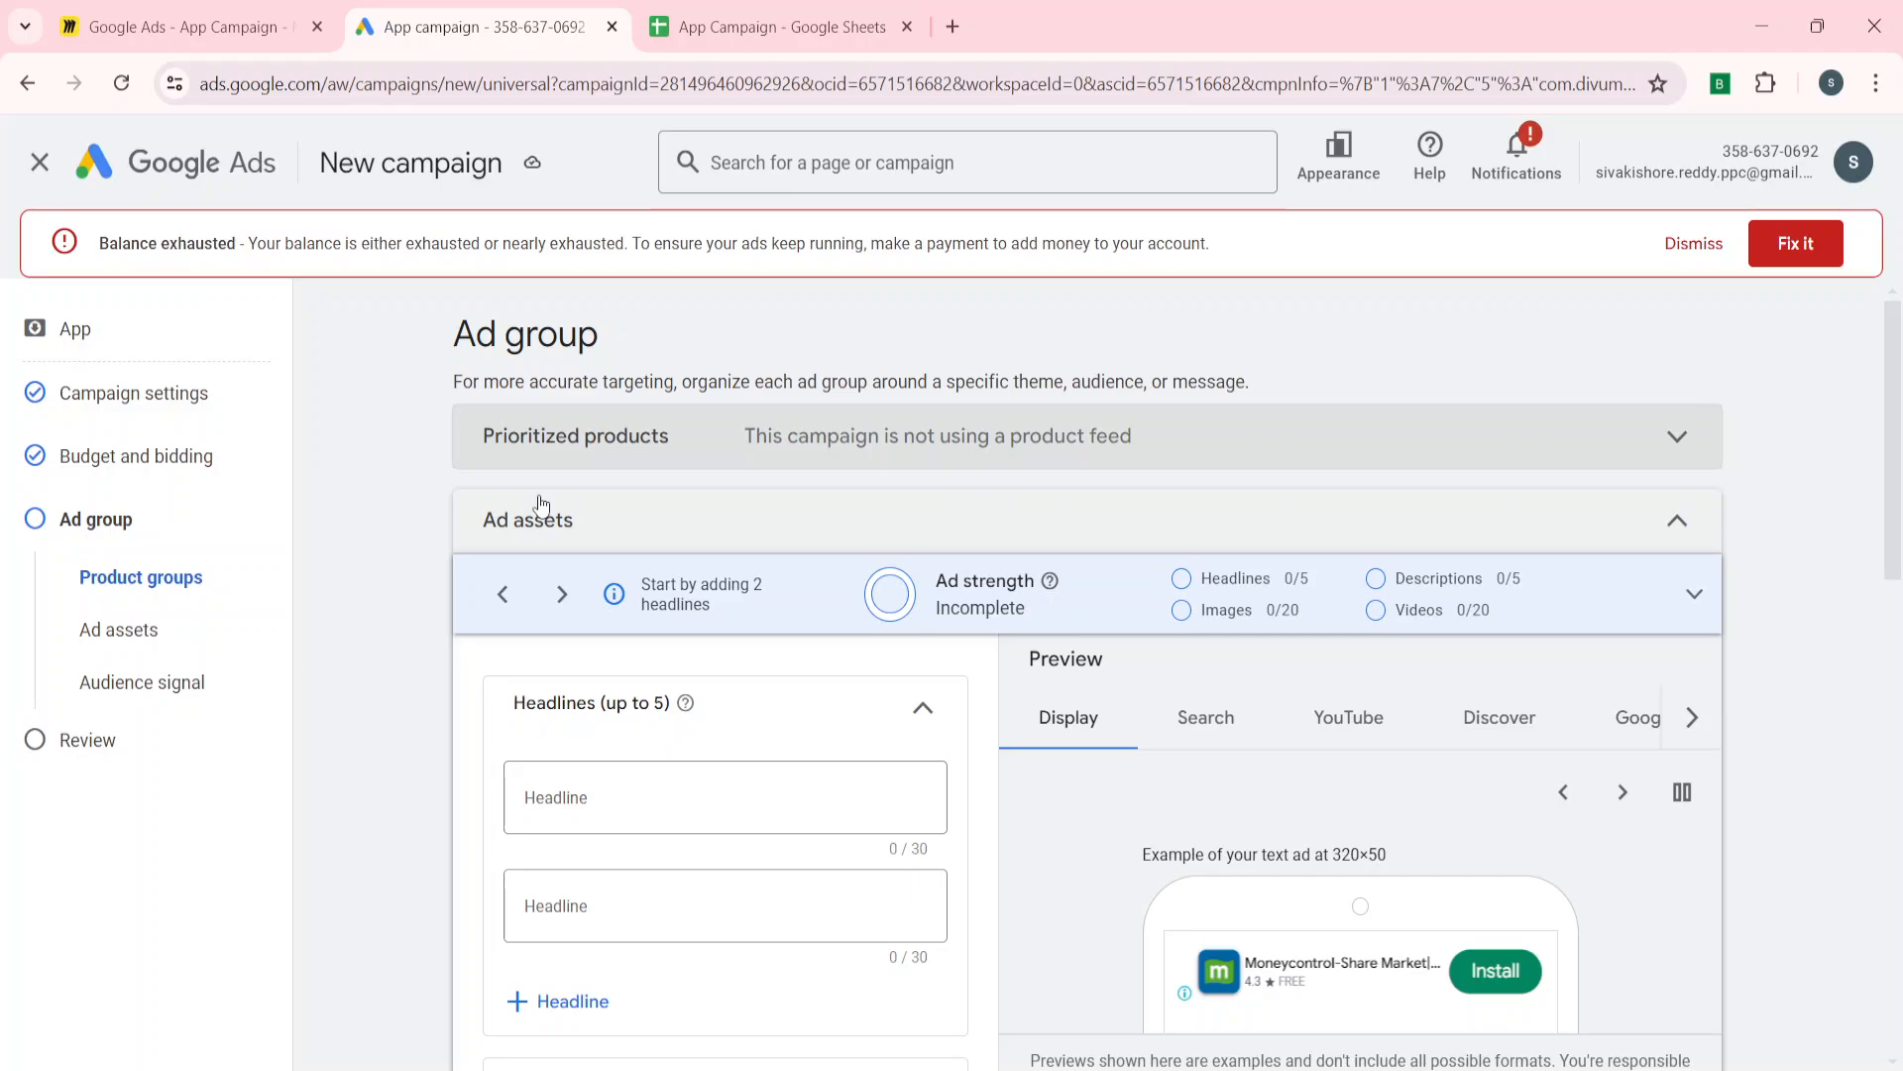
scroll(418, 686, down, 2)
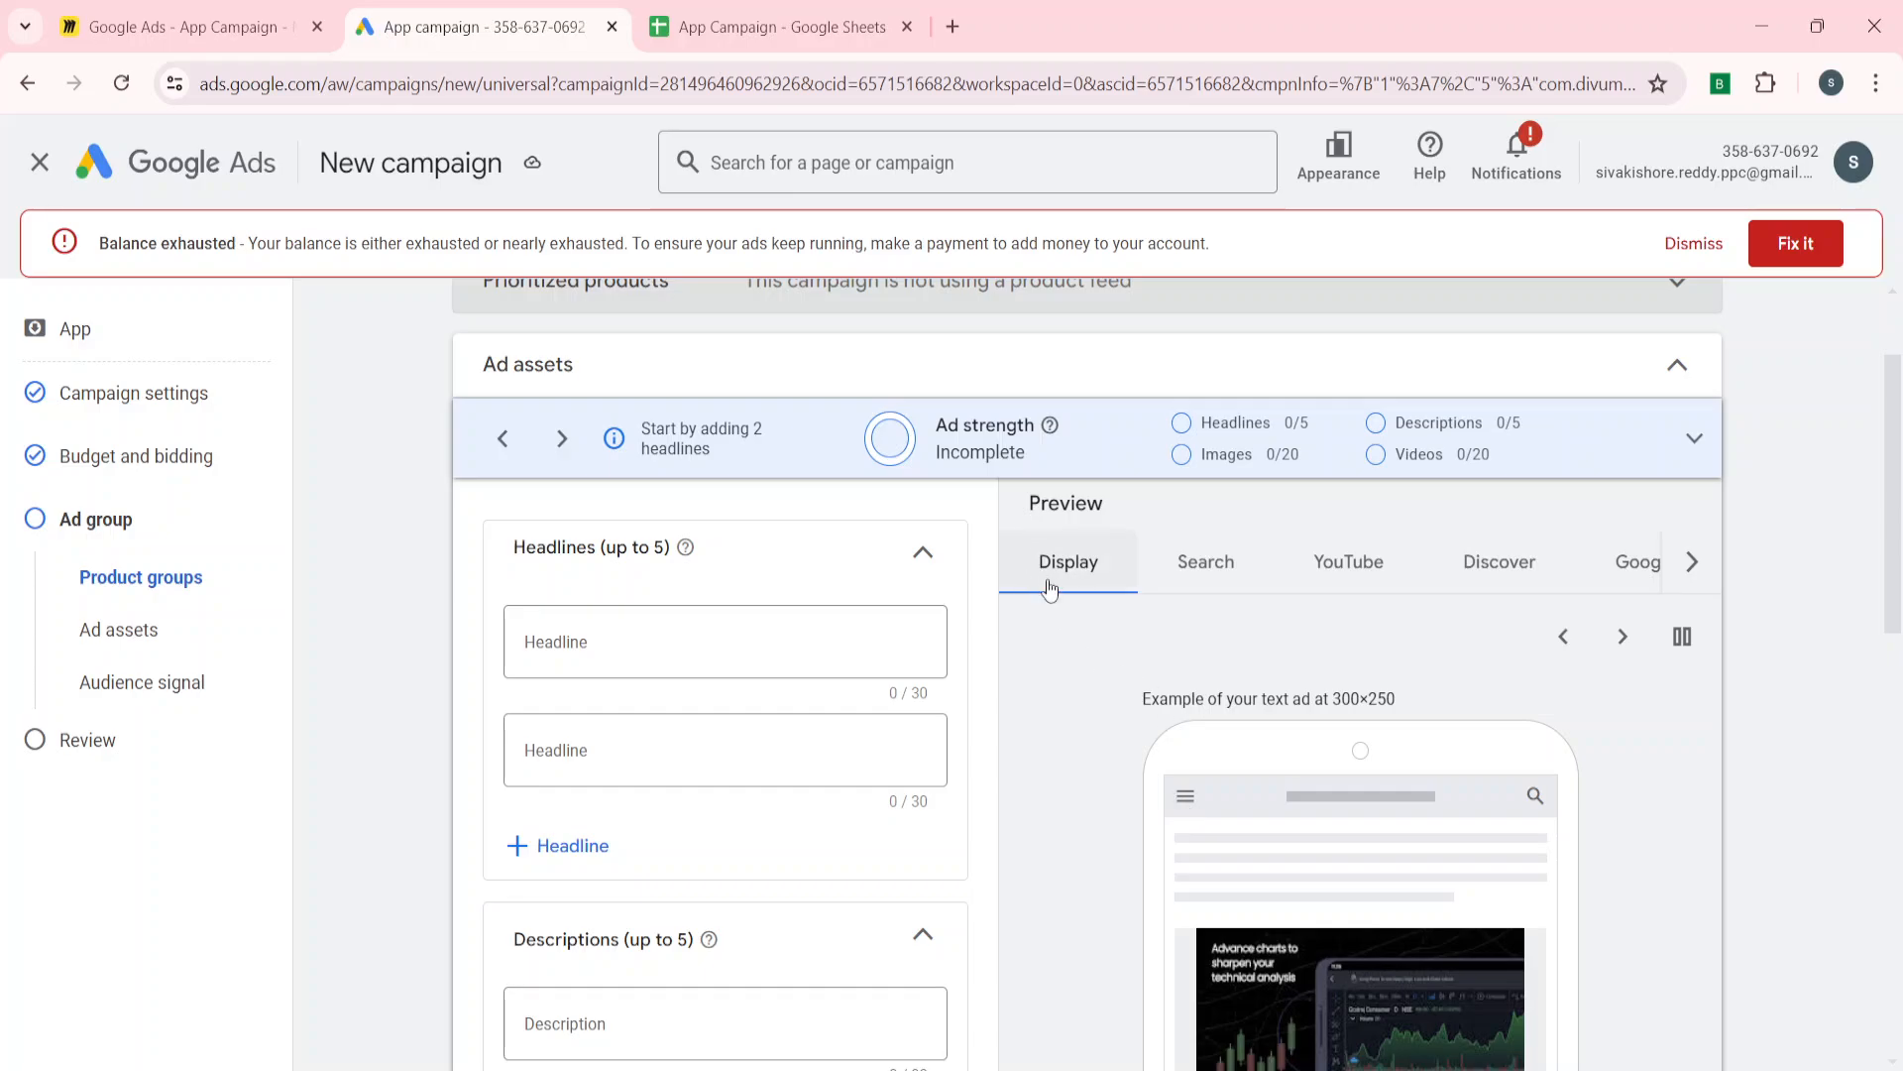
click(1215, 584)
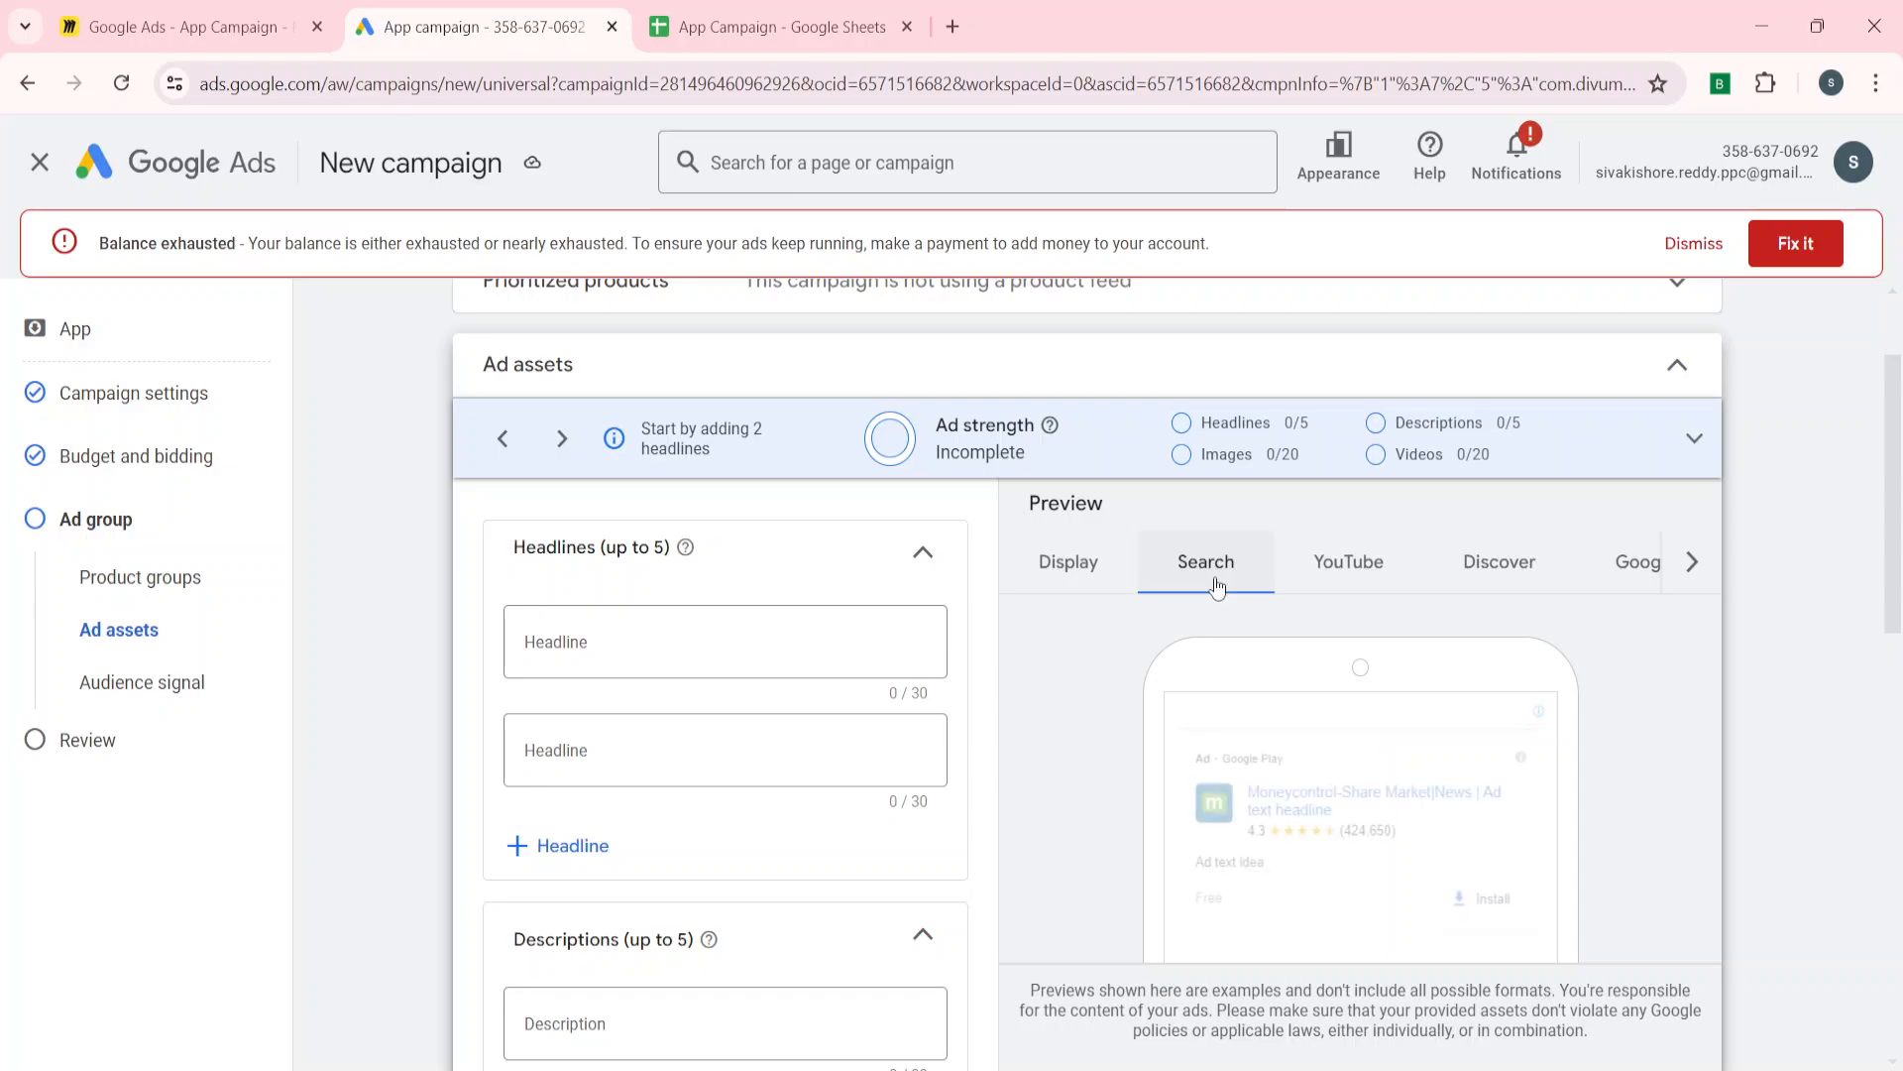
click(1376, 589)
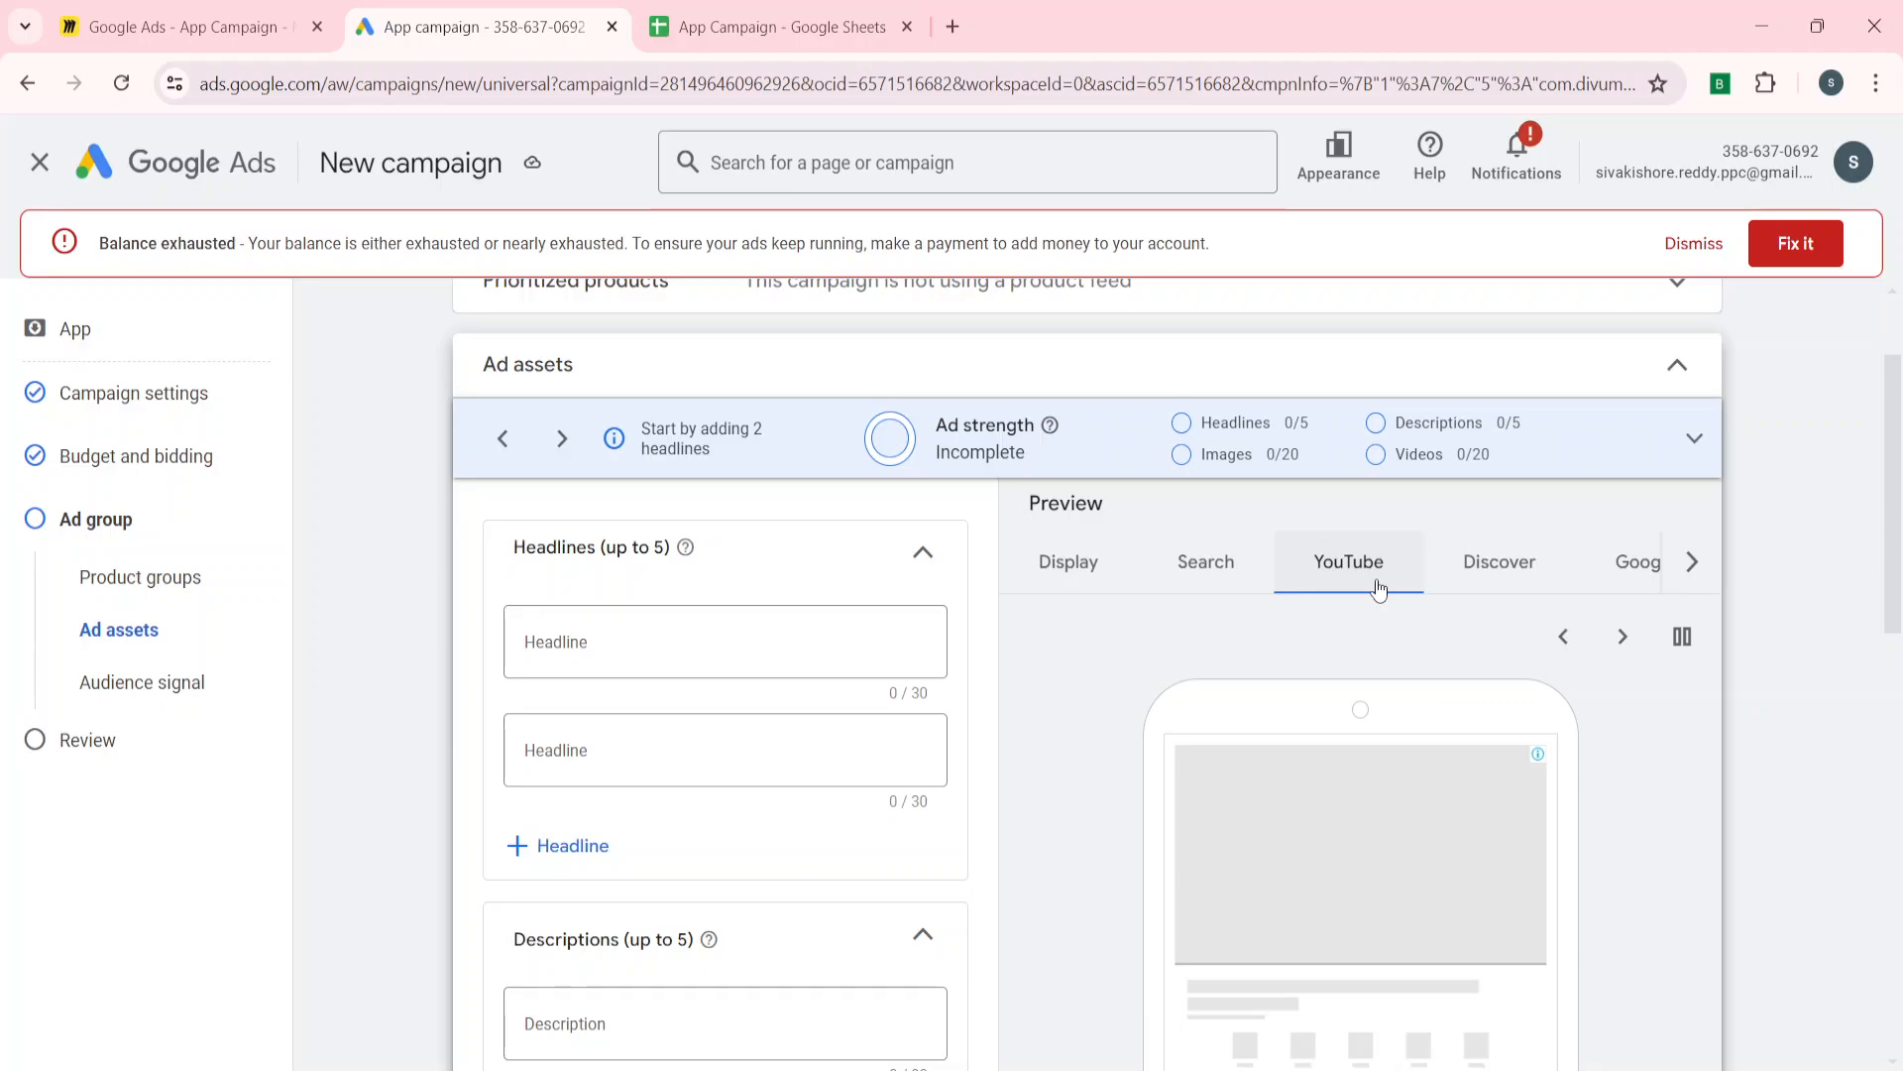
click(1451, 587)
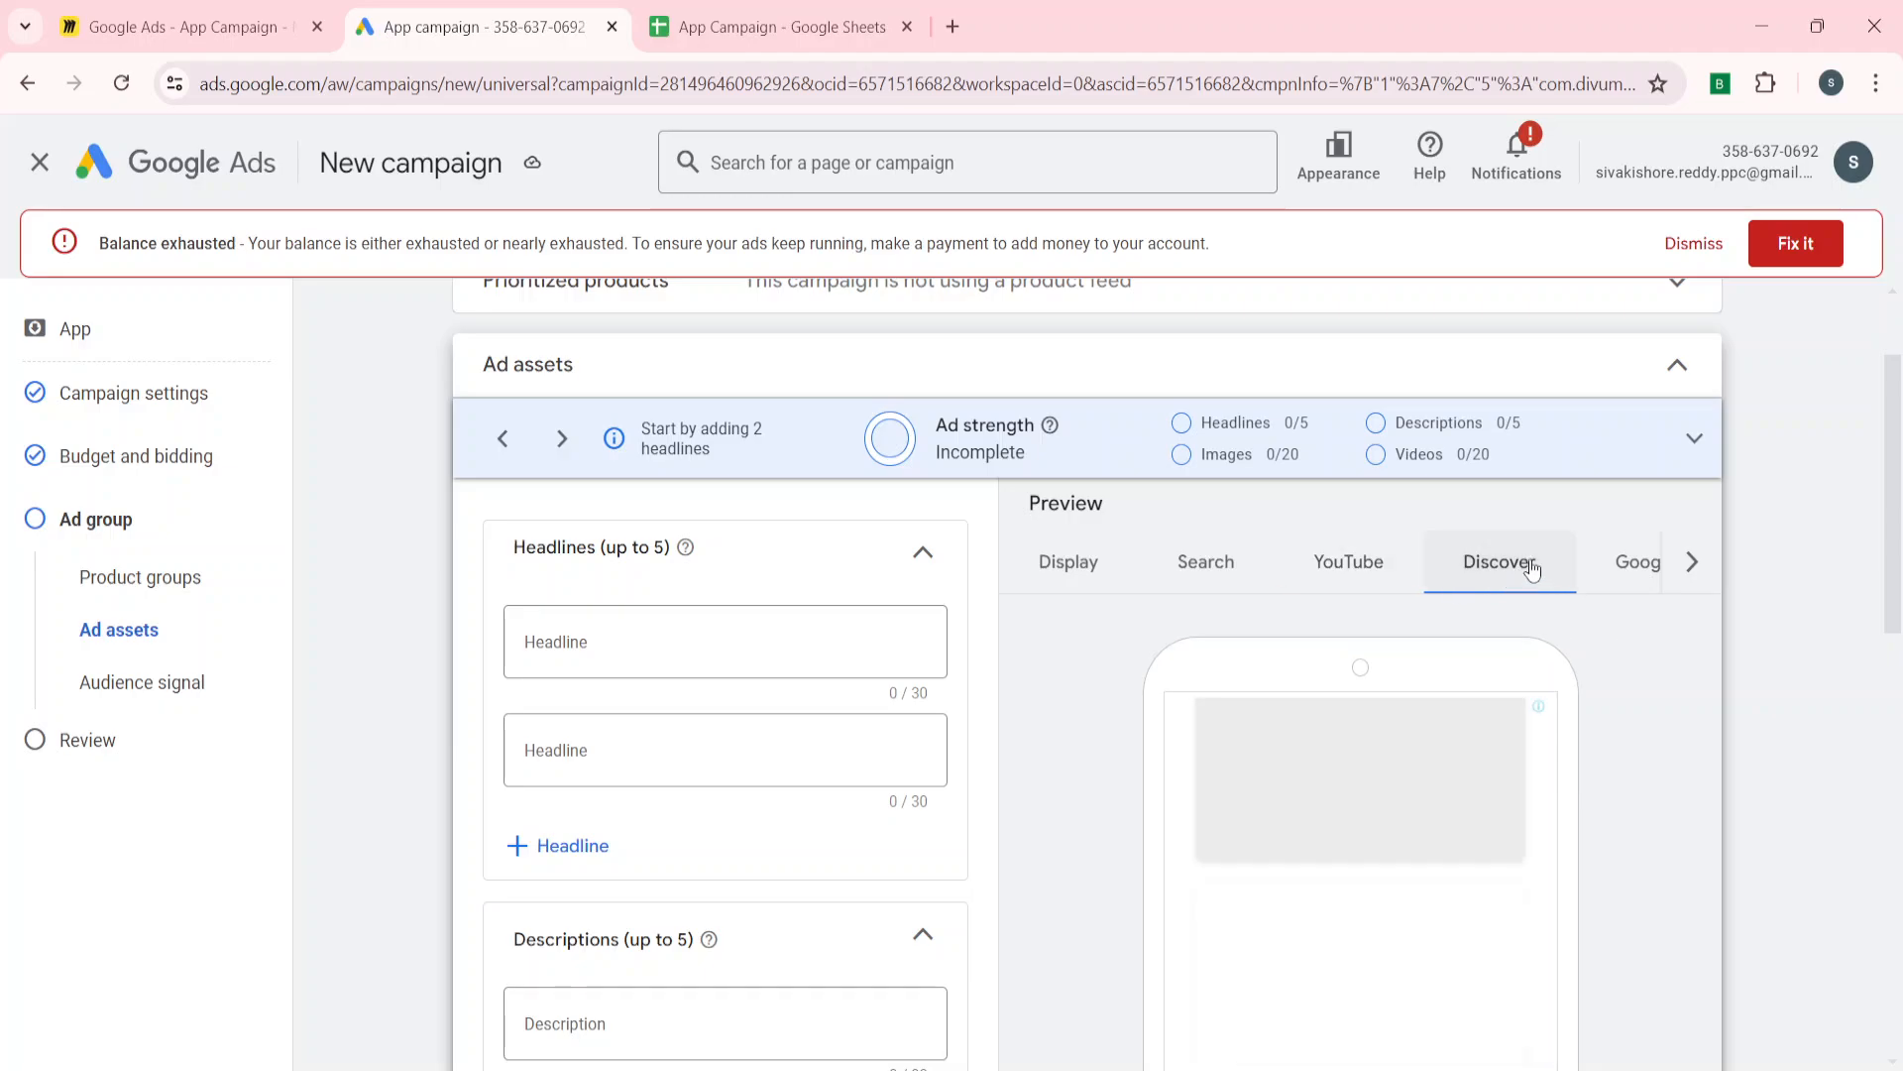
click(1636, 563)
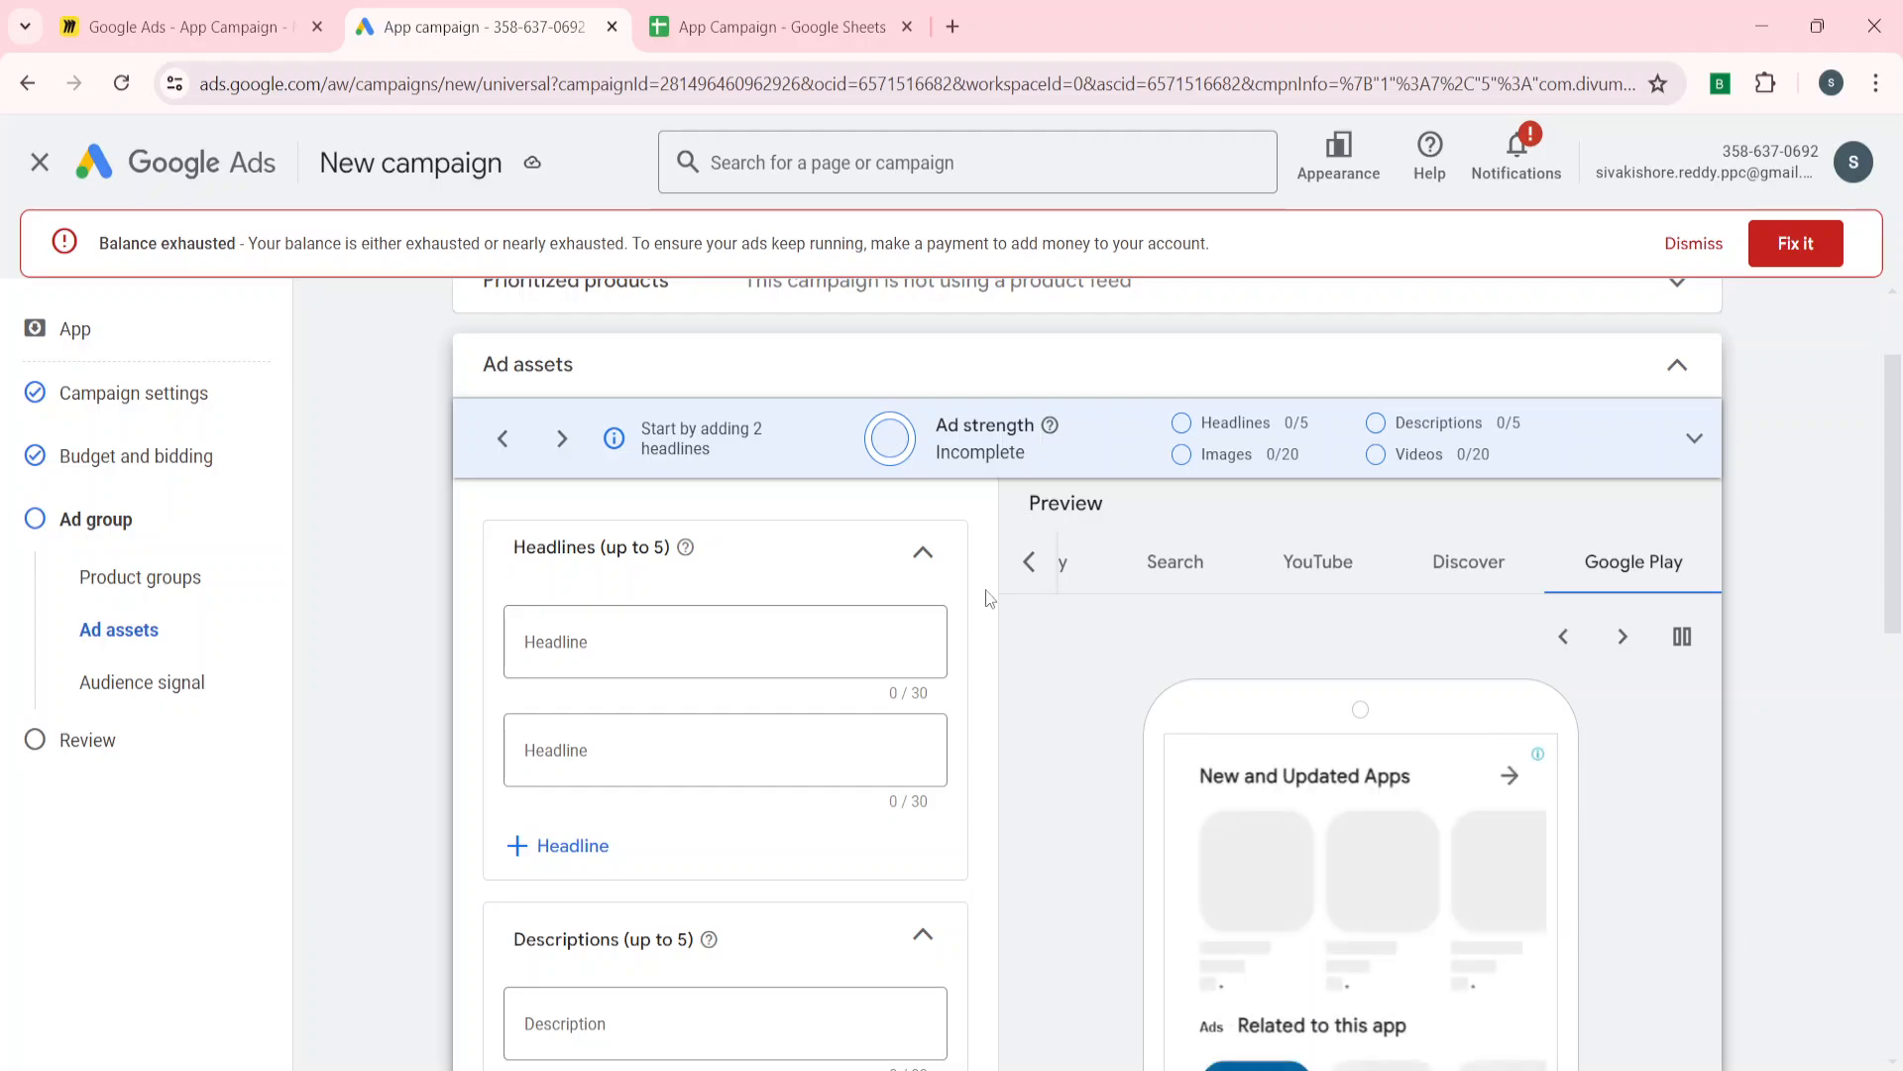
Step: Copy Headline 1, "Digistorepros", from the App Campaign sheet into the ad's first headline
click(801, 17)
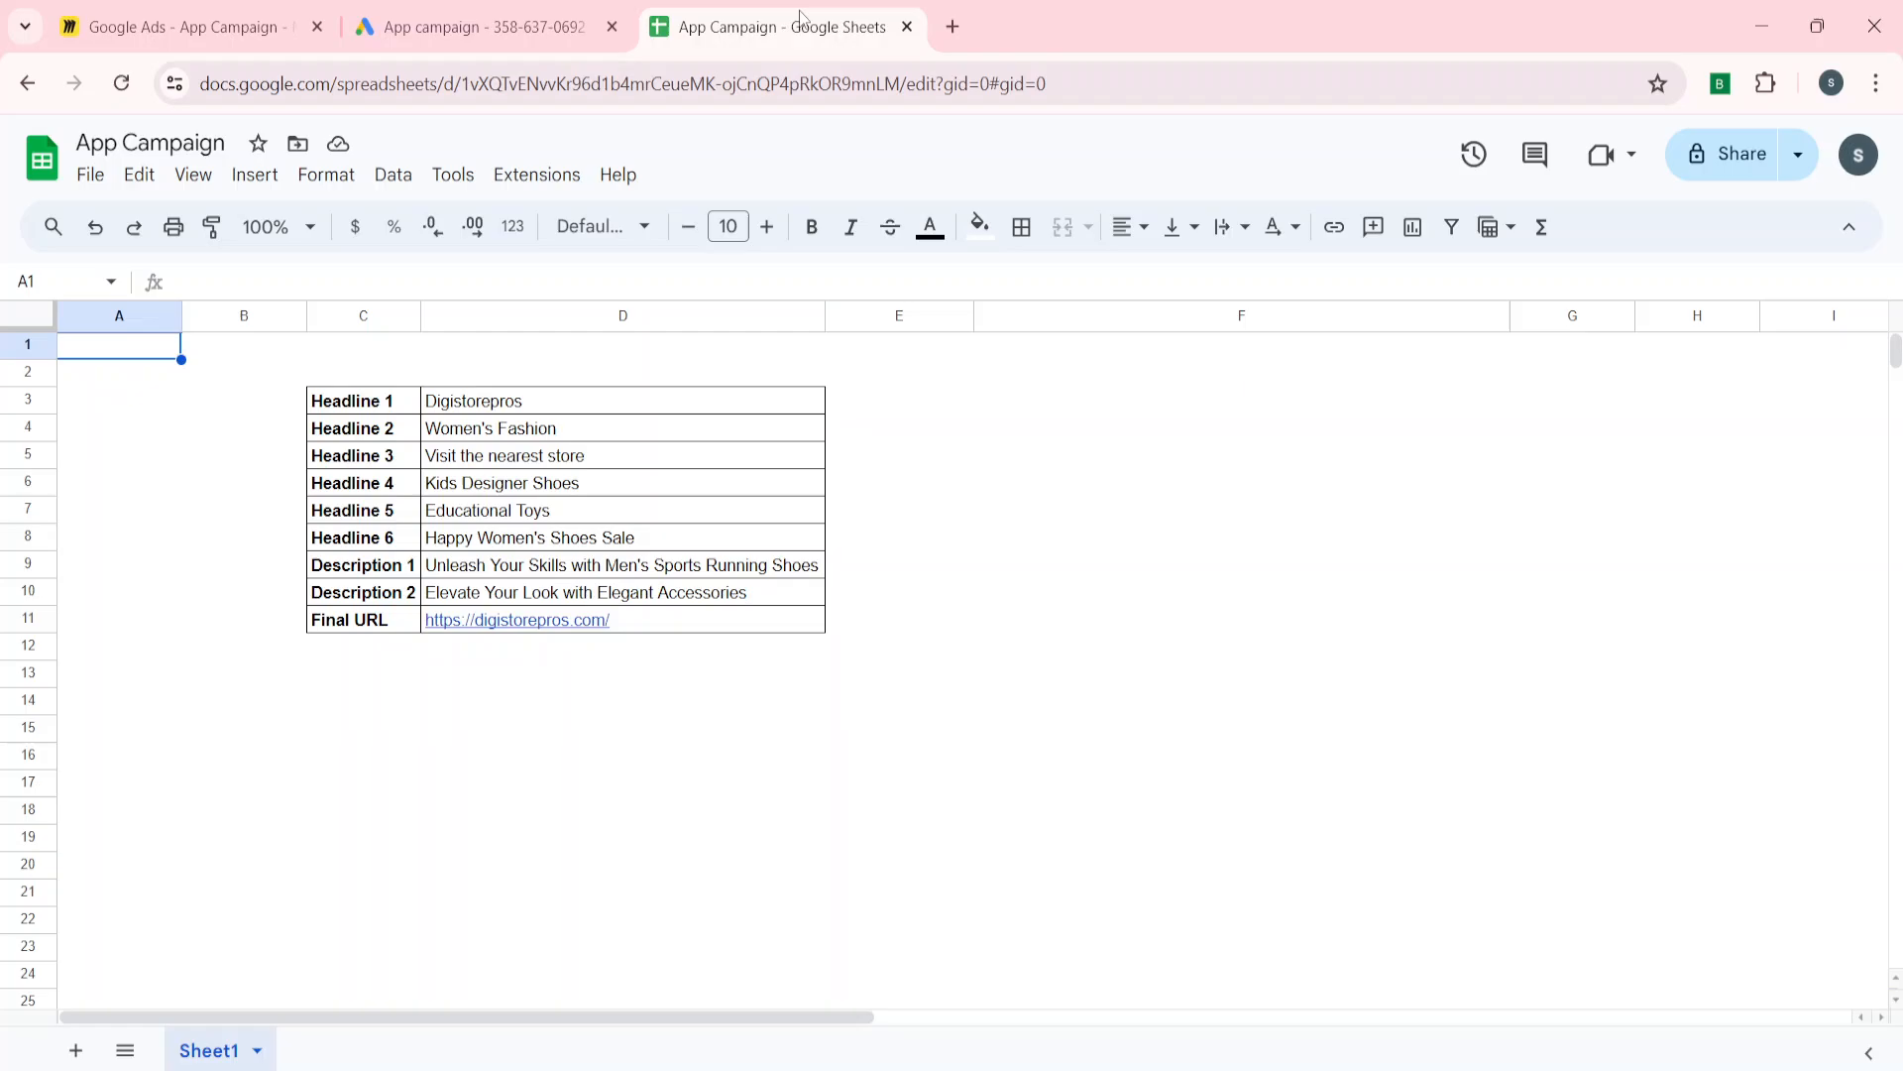
click(573, 406)
click(484, 27)
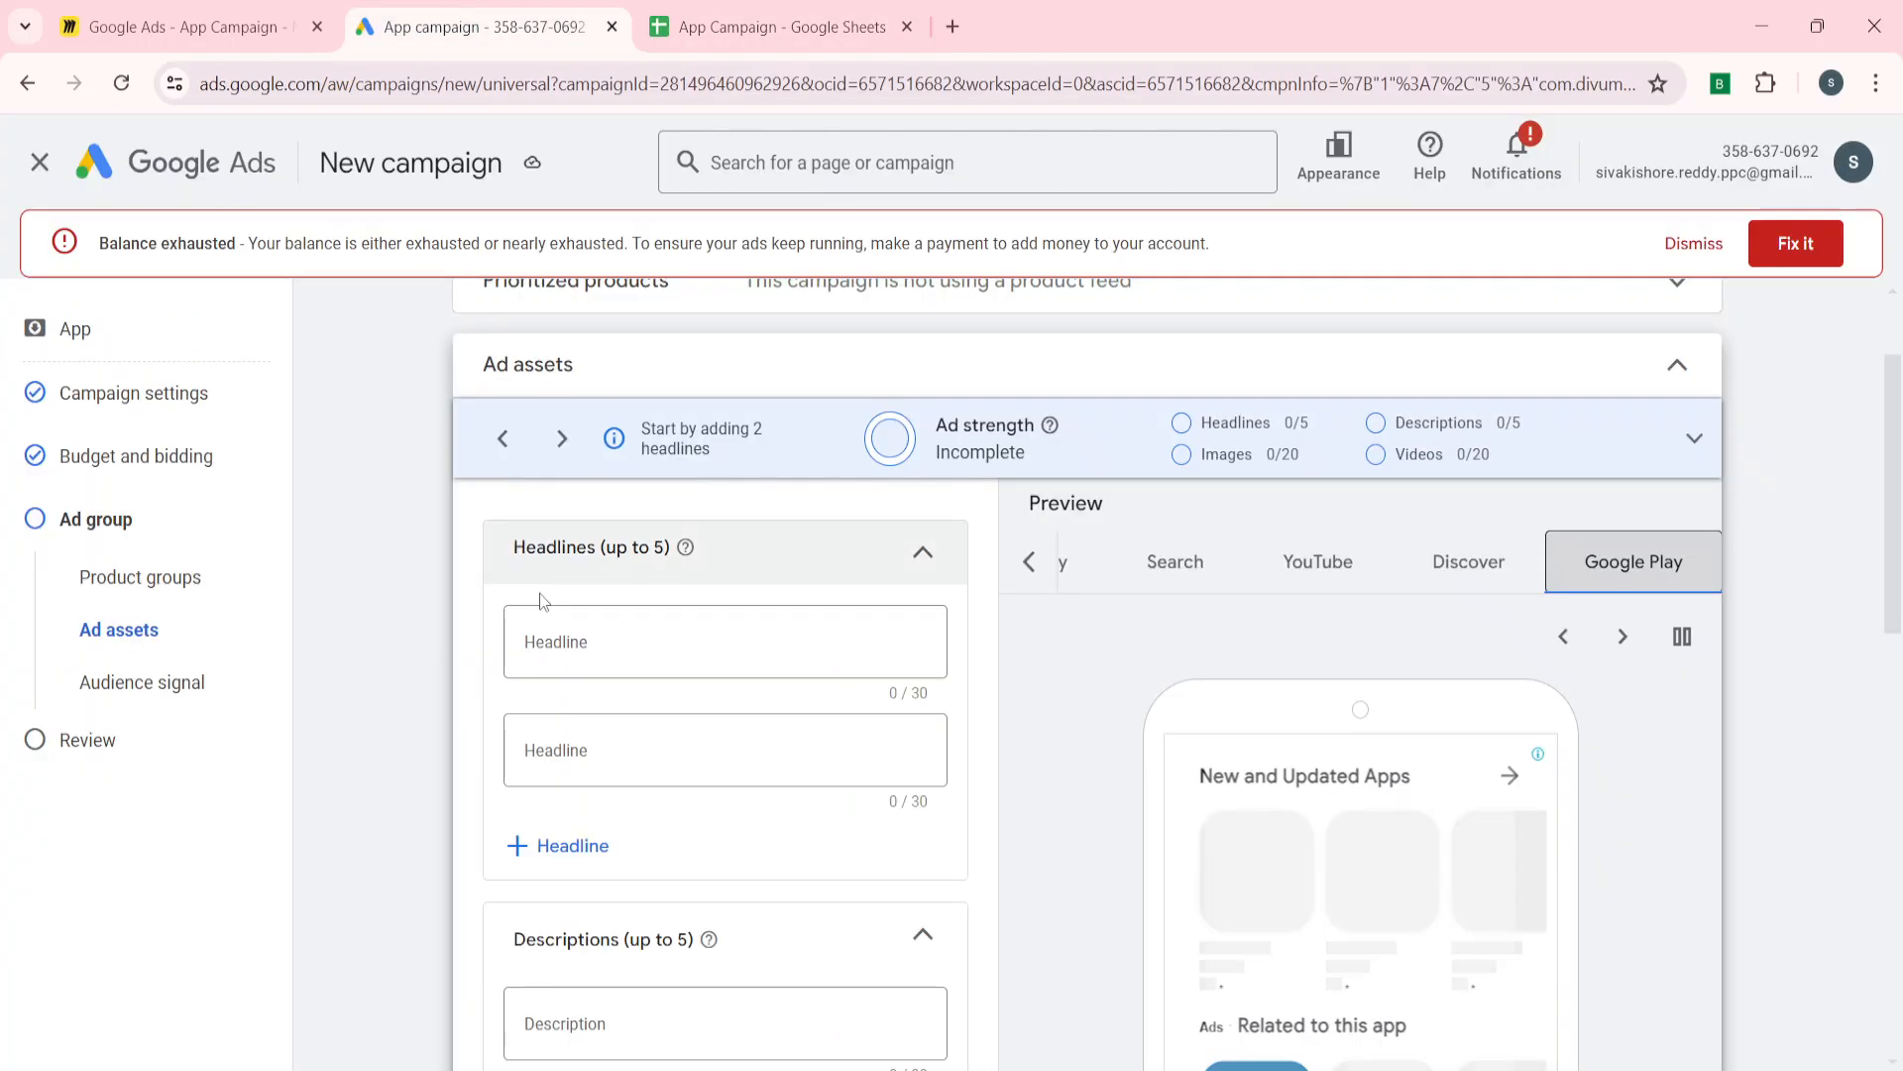
click(581, 635)
text(Digistorepros)
Step: Copy Headline 2, "Women's Fashion", from the App Campaign sheet into the ad's second headline
click(585, 778)
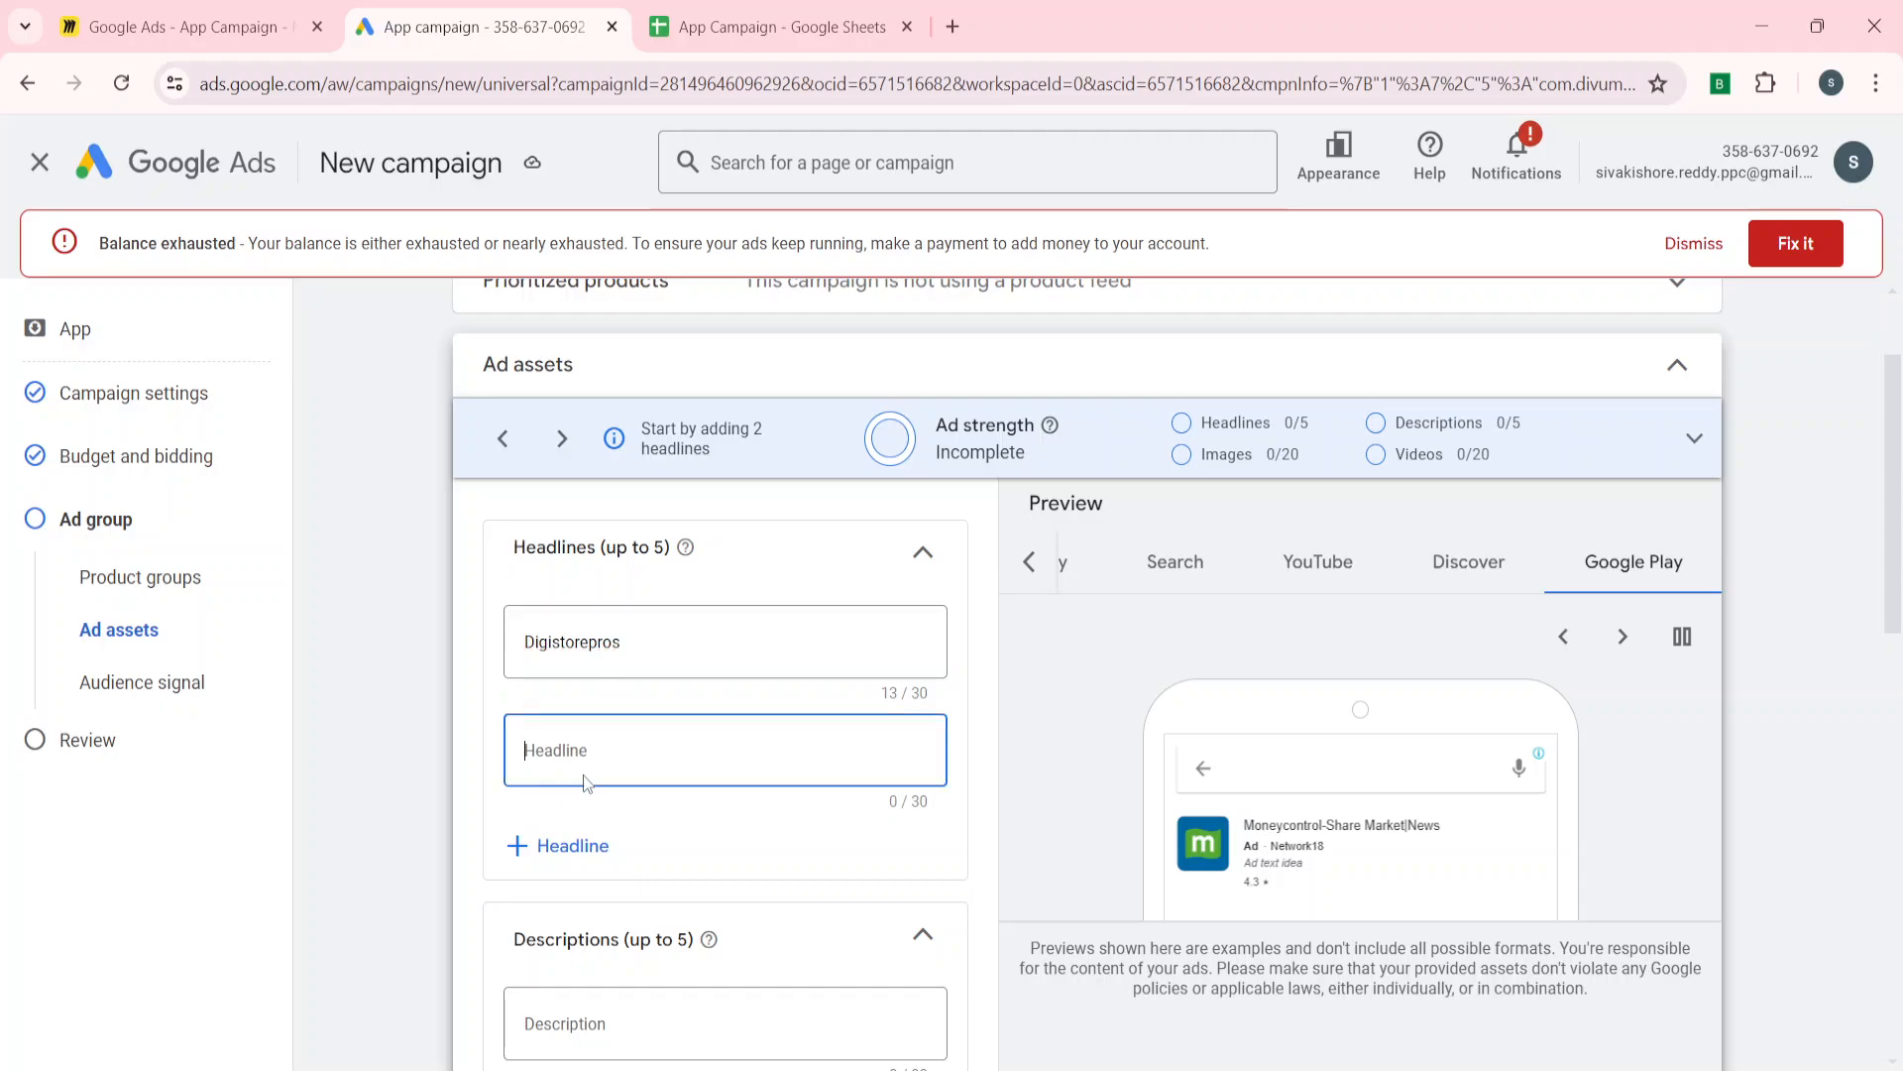
click(783, 27)
key(Down)
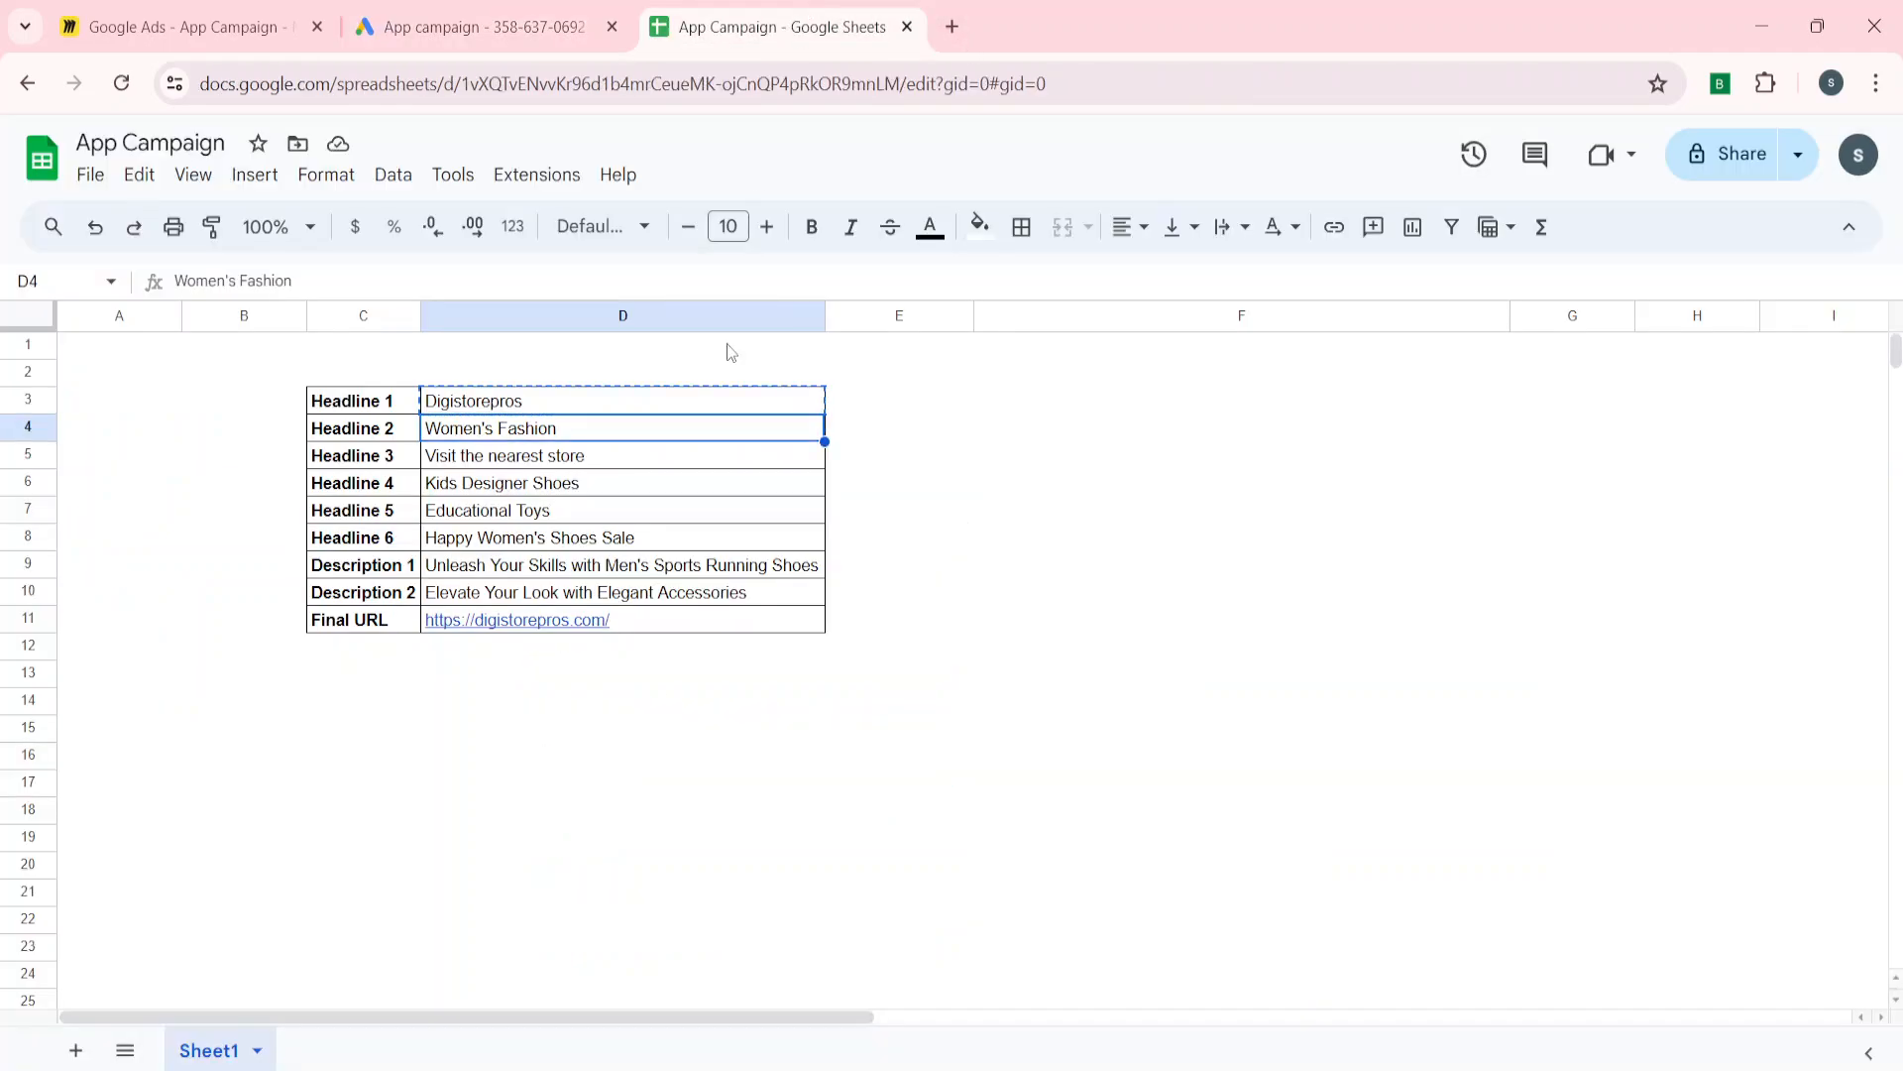
click(476, 27)
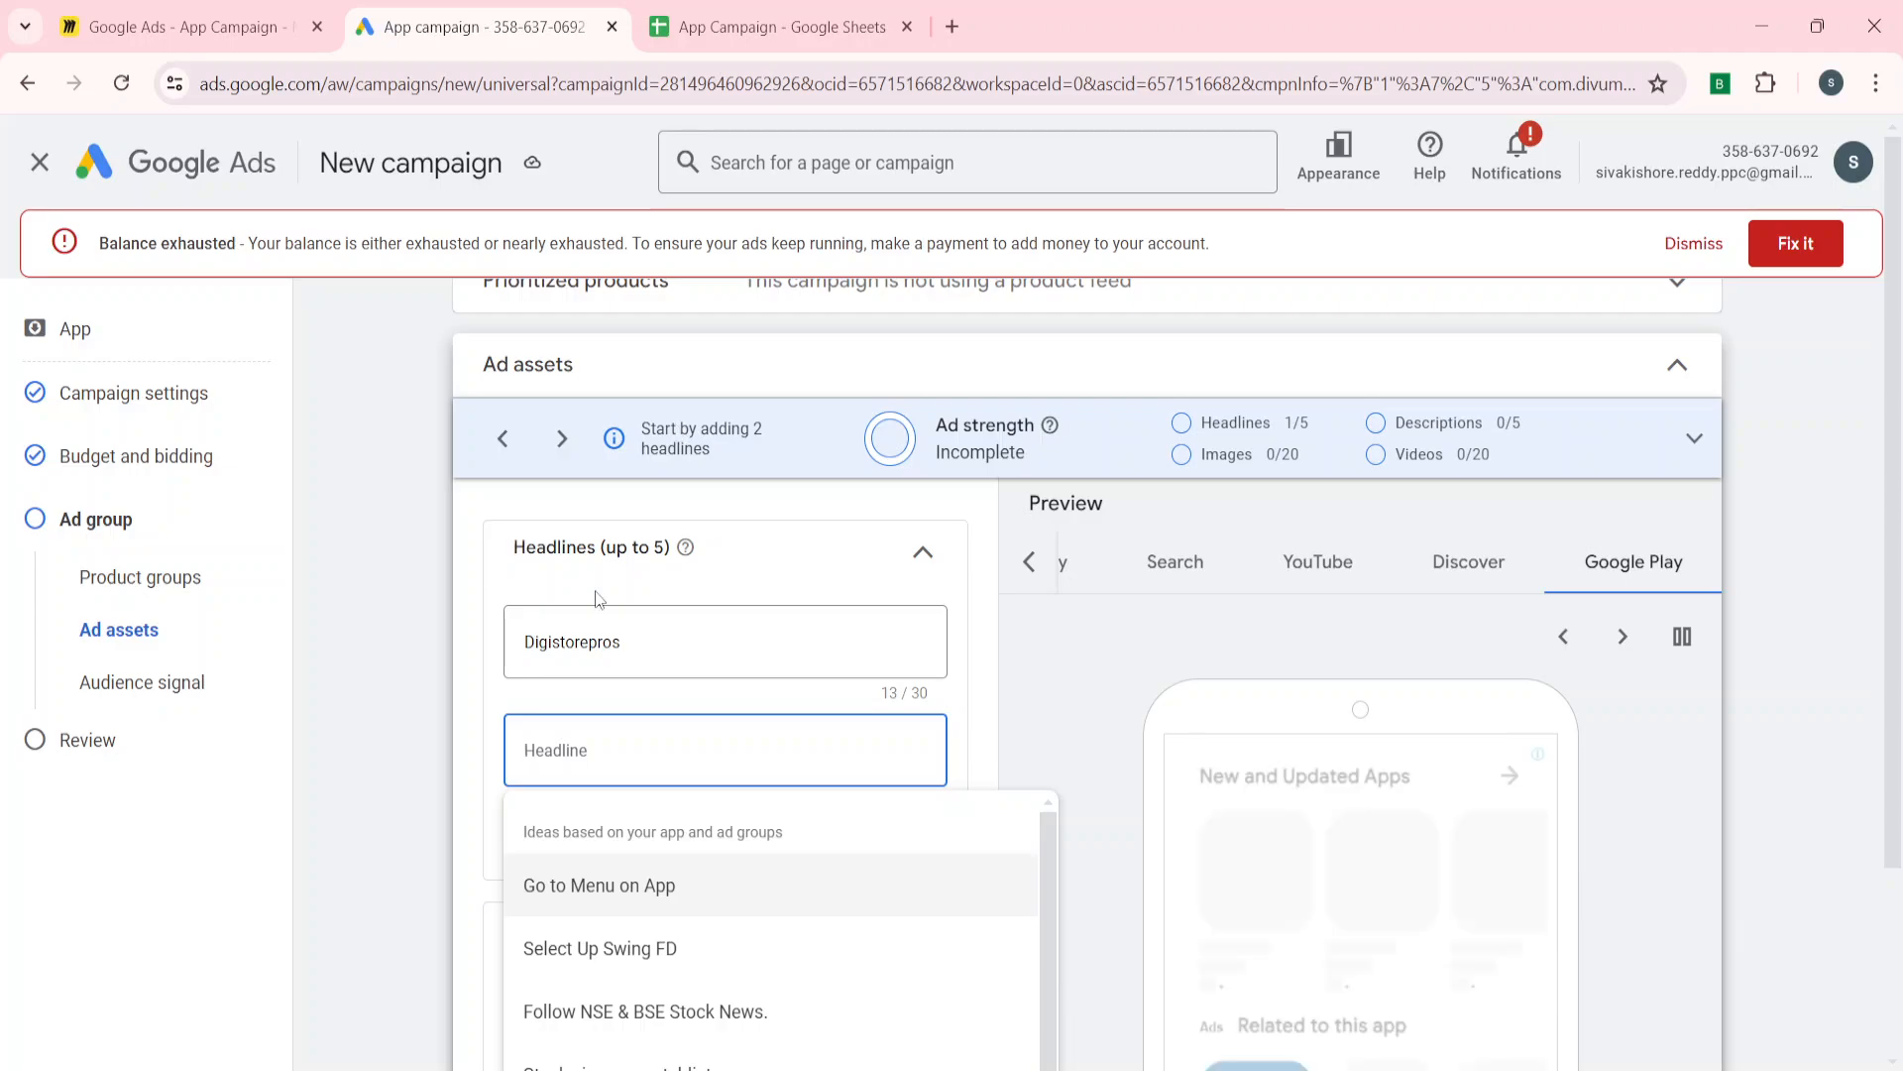
text(Women's Fashion)
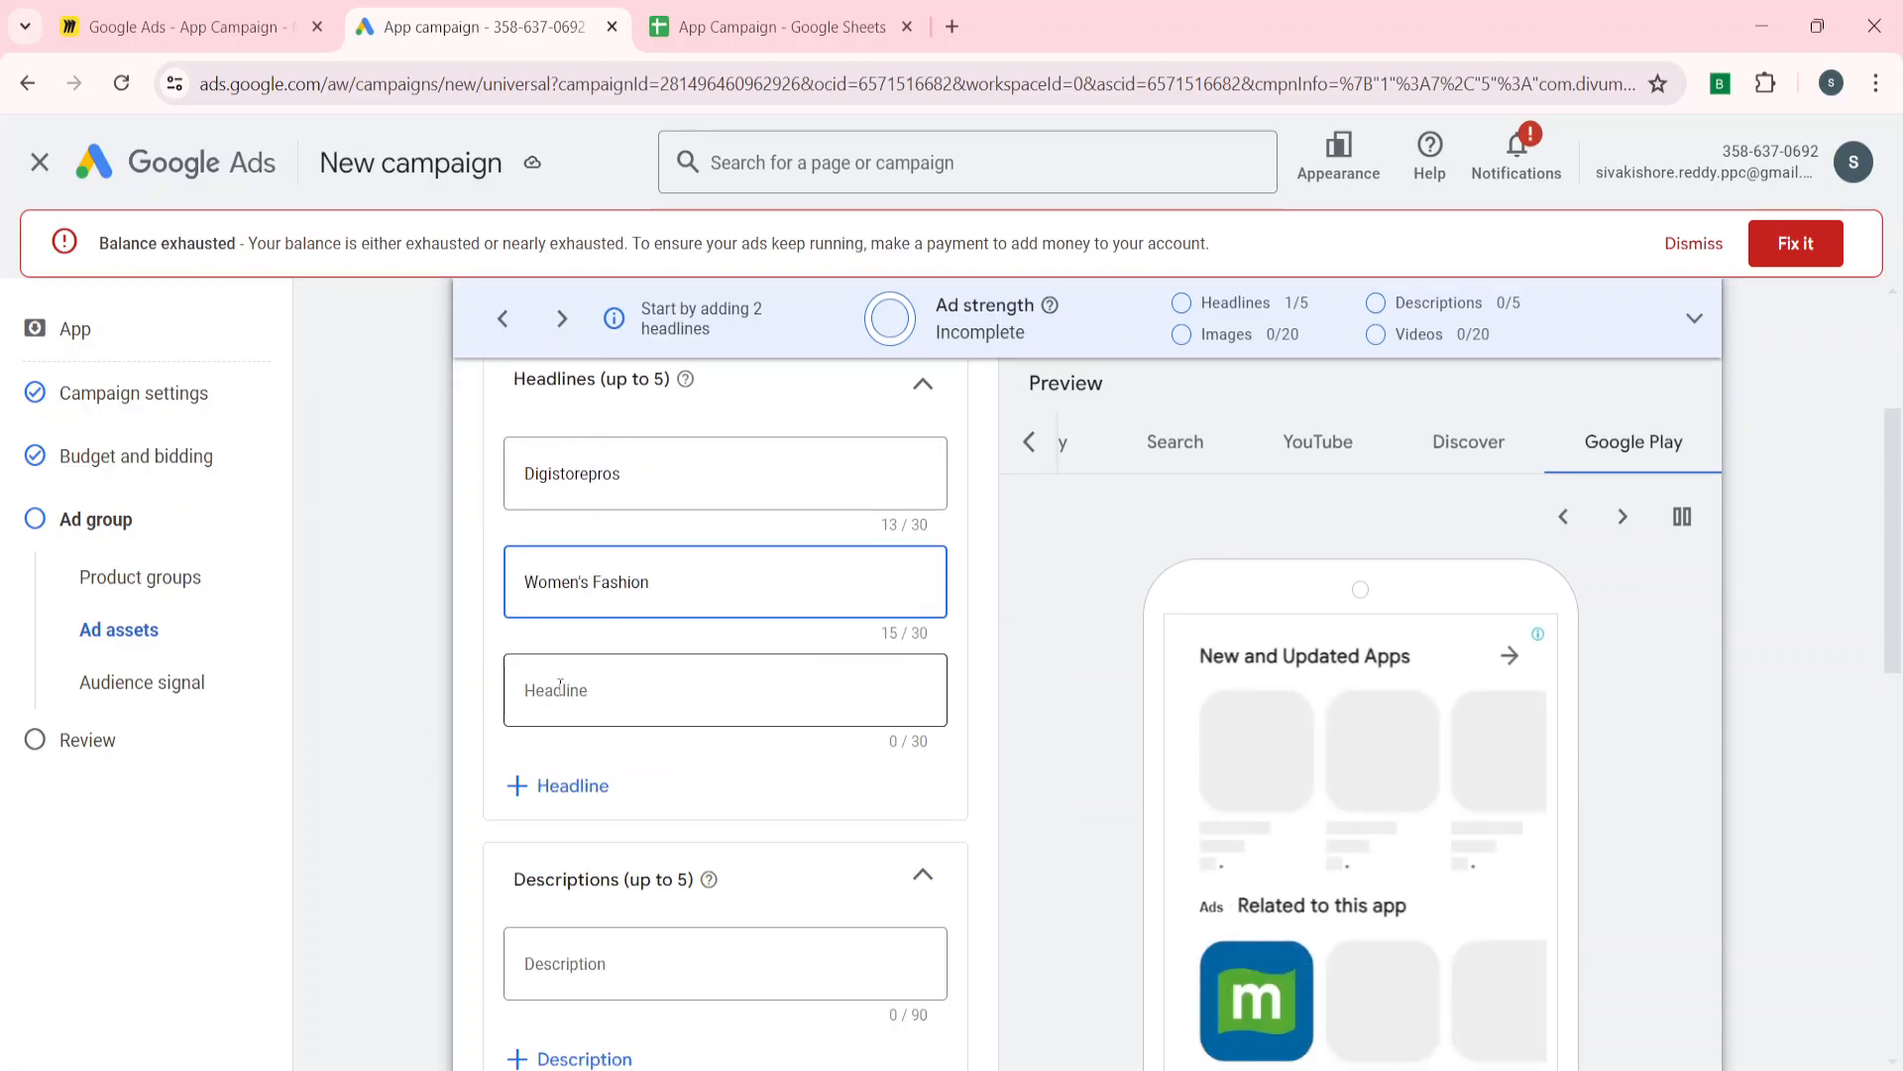
Step: Copy Headline 3, "Visit the nearest store", from the App Campaign sheet into the ad's third headline
key(Tab)
click(836, 8)
key(Down)
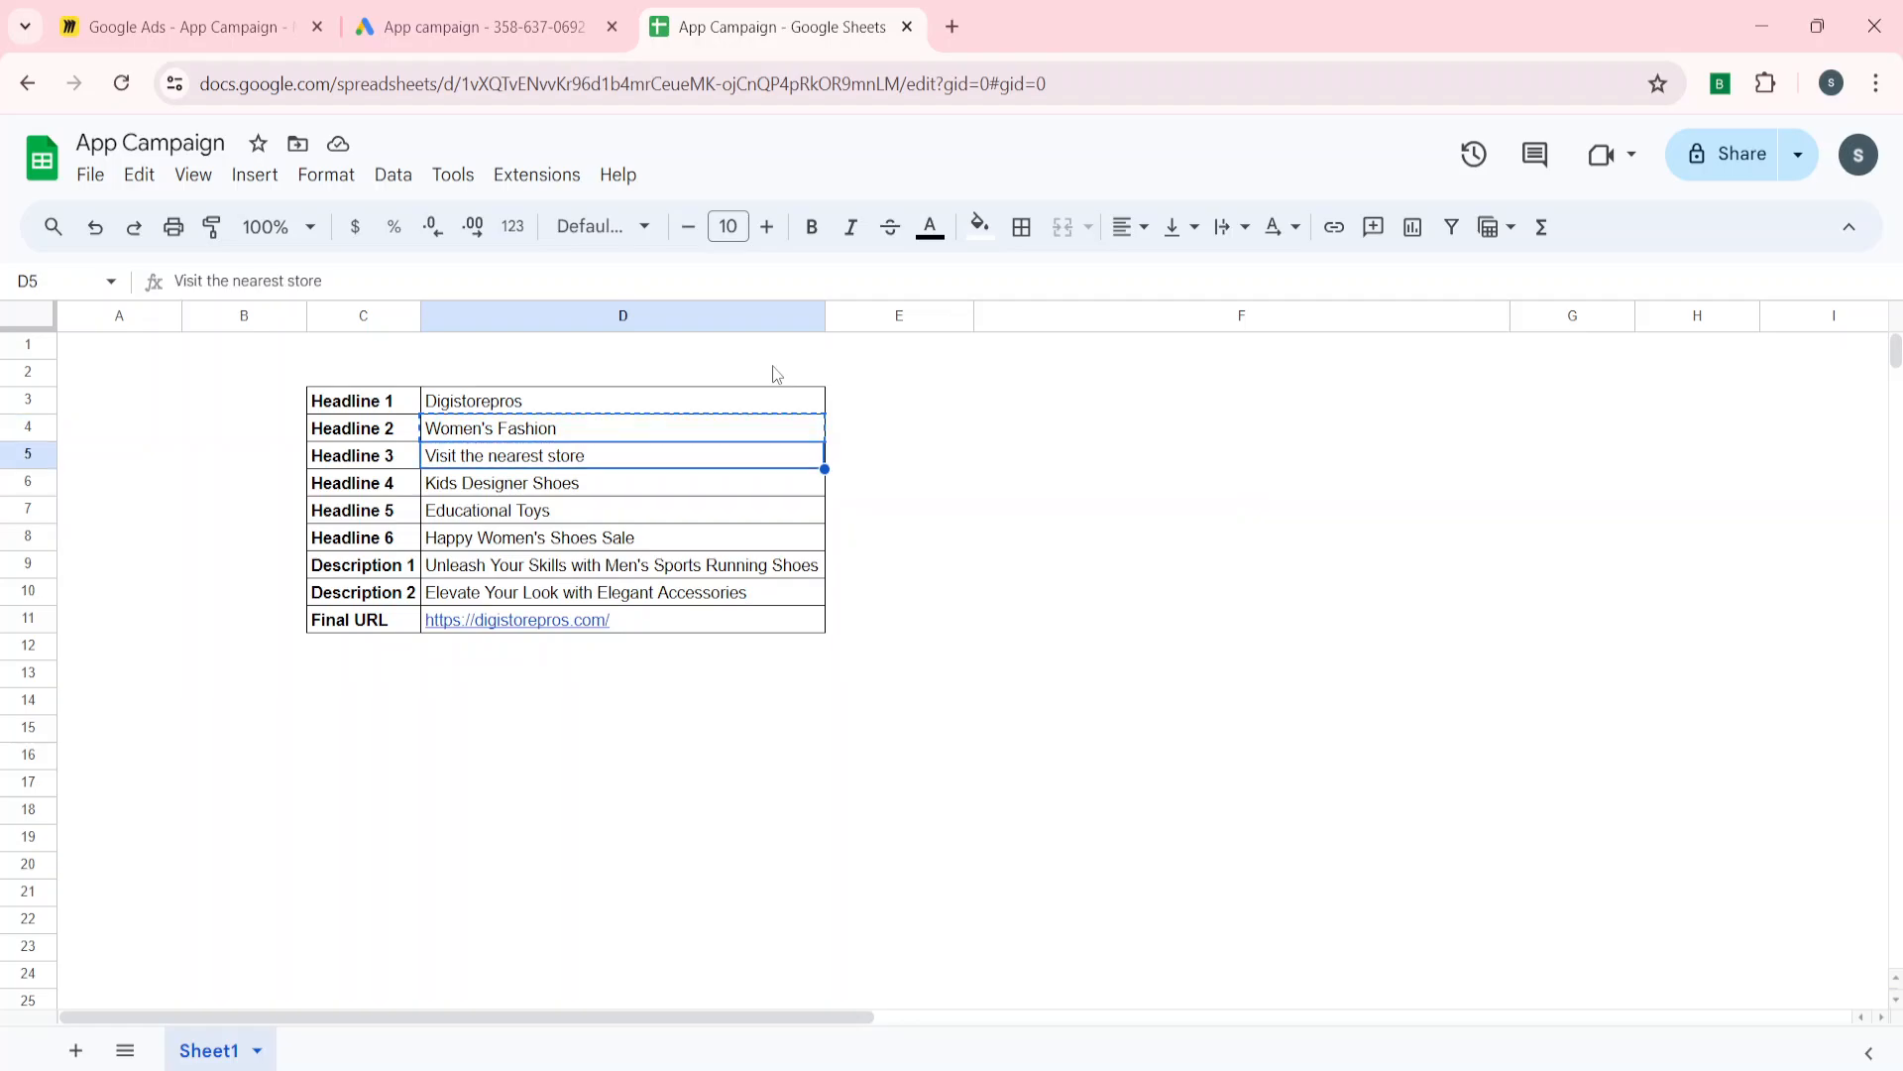
key(ctrl+c)
click(582, 10)
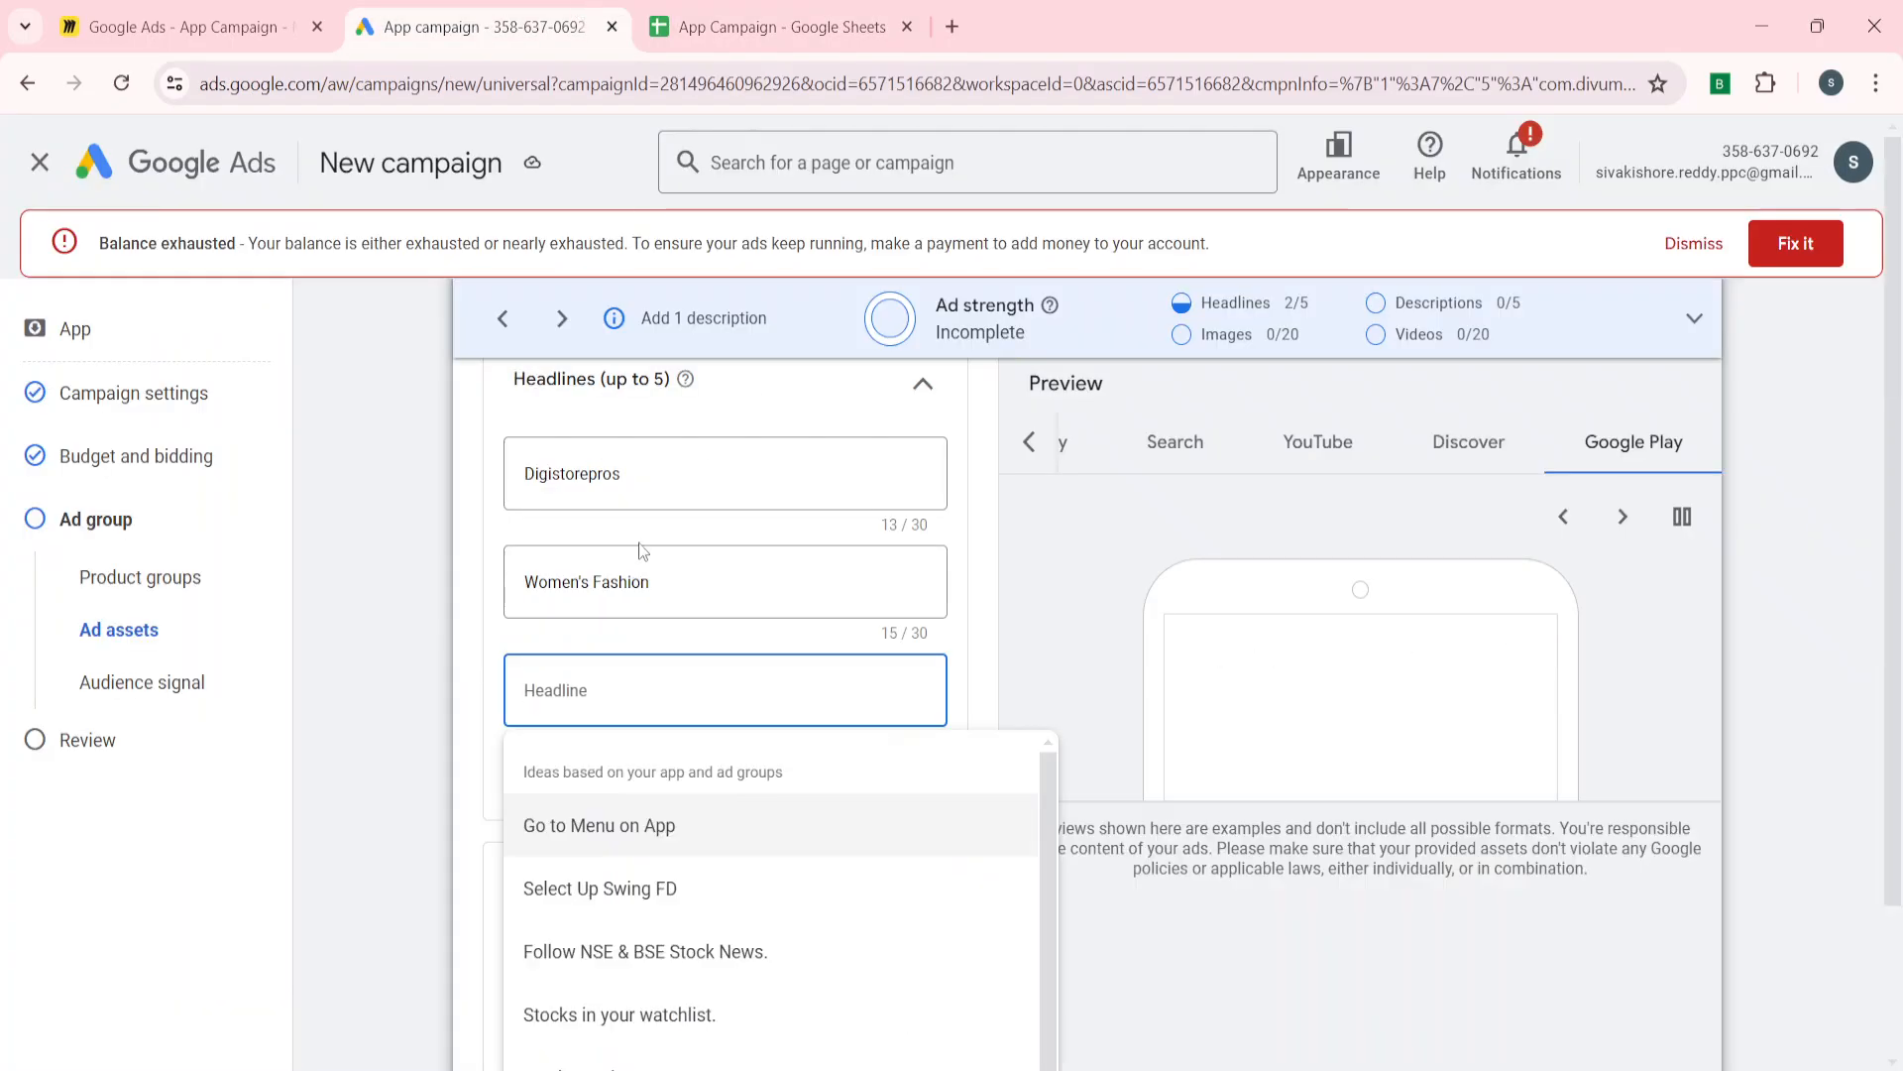
key(ctrl+v)
click(433, 680)
Step: Copy Description 1, "Unleash Your Skills with Men's Sports Running Shoes", from the App Campaign sheet into the ad's first description
scroll(432, 680, down, 2)
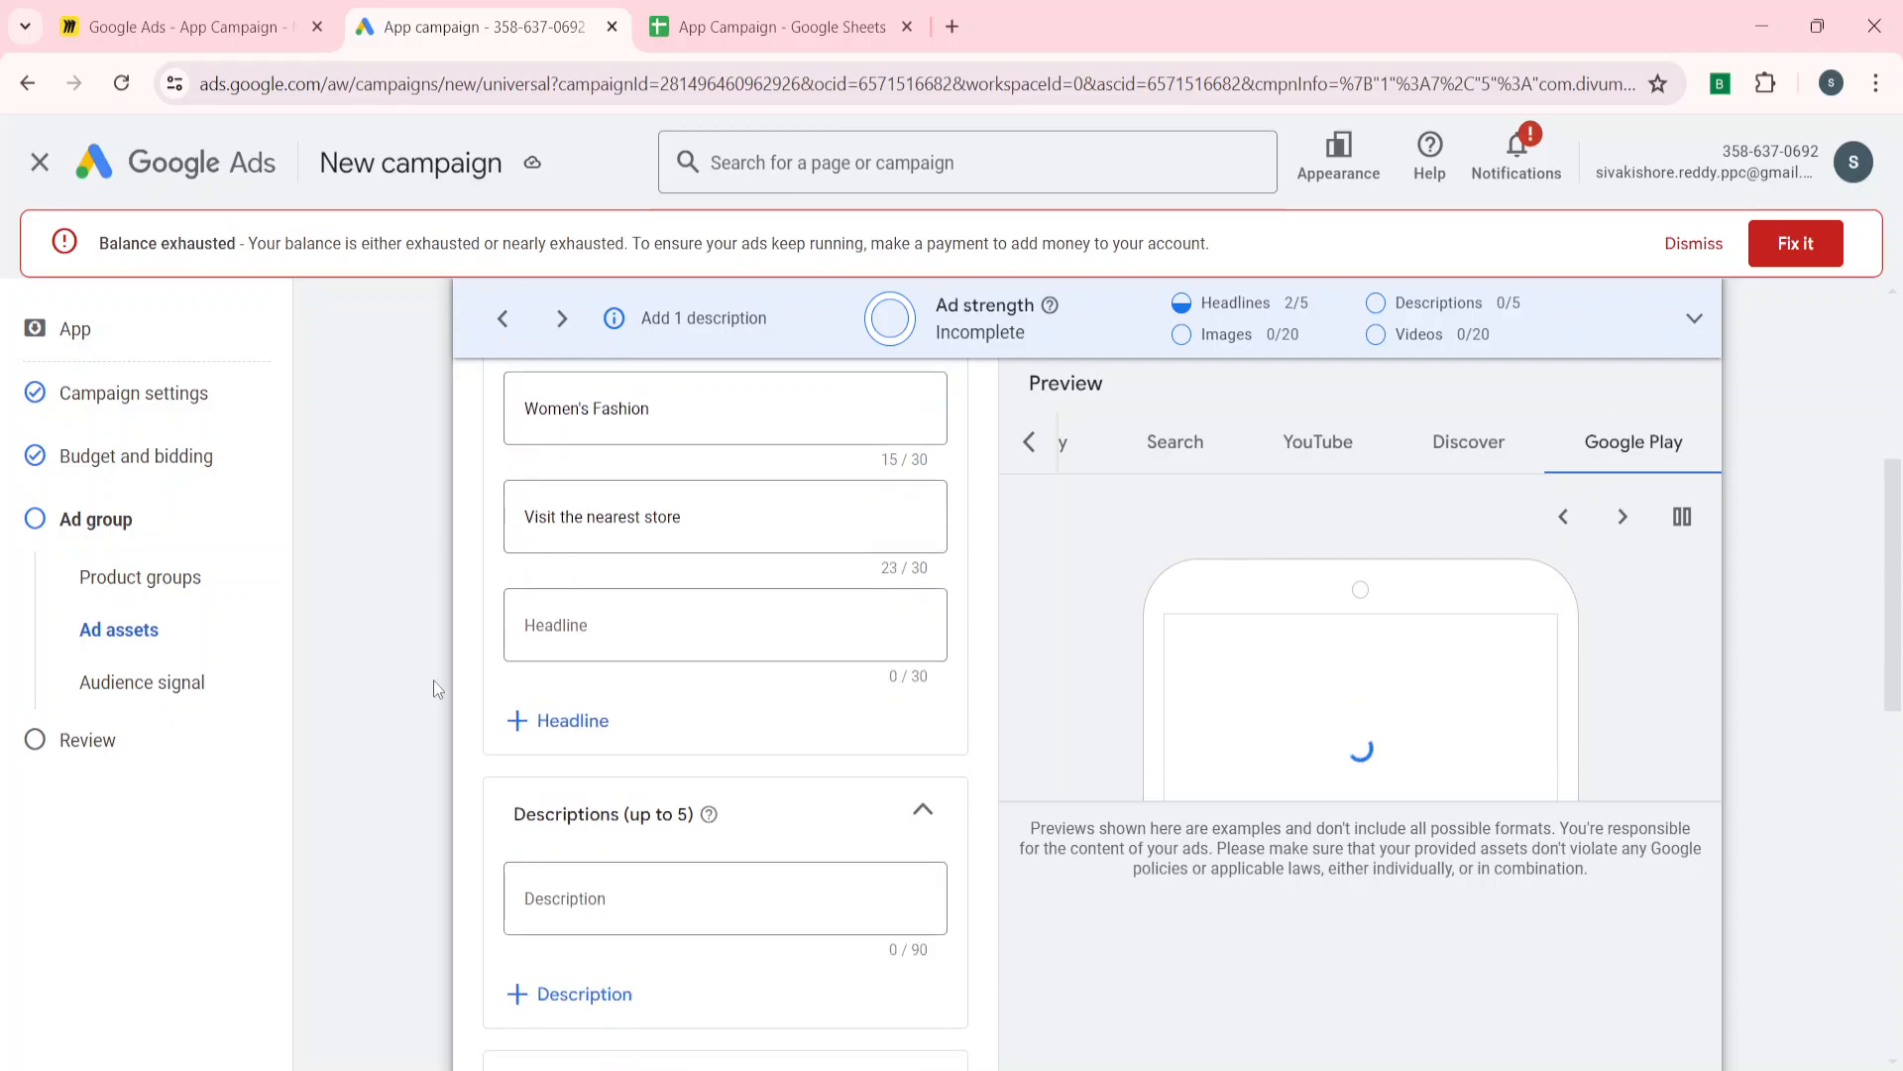
click(578, 873)
click(775, 28)
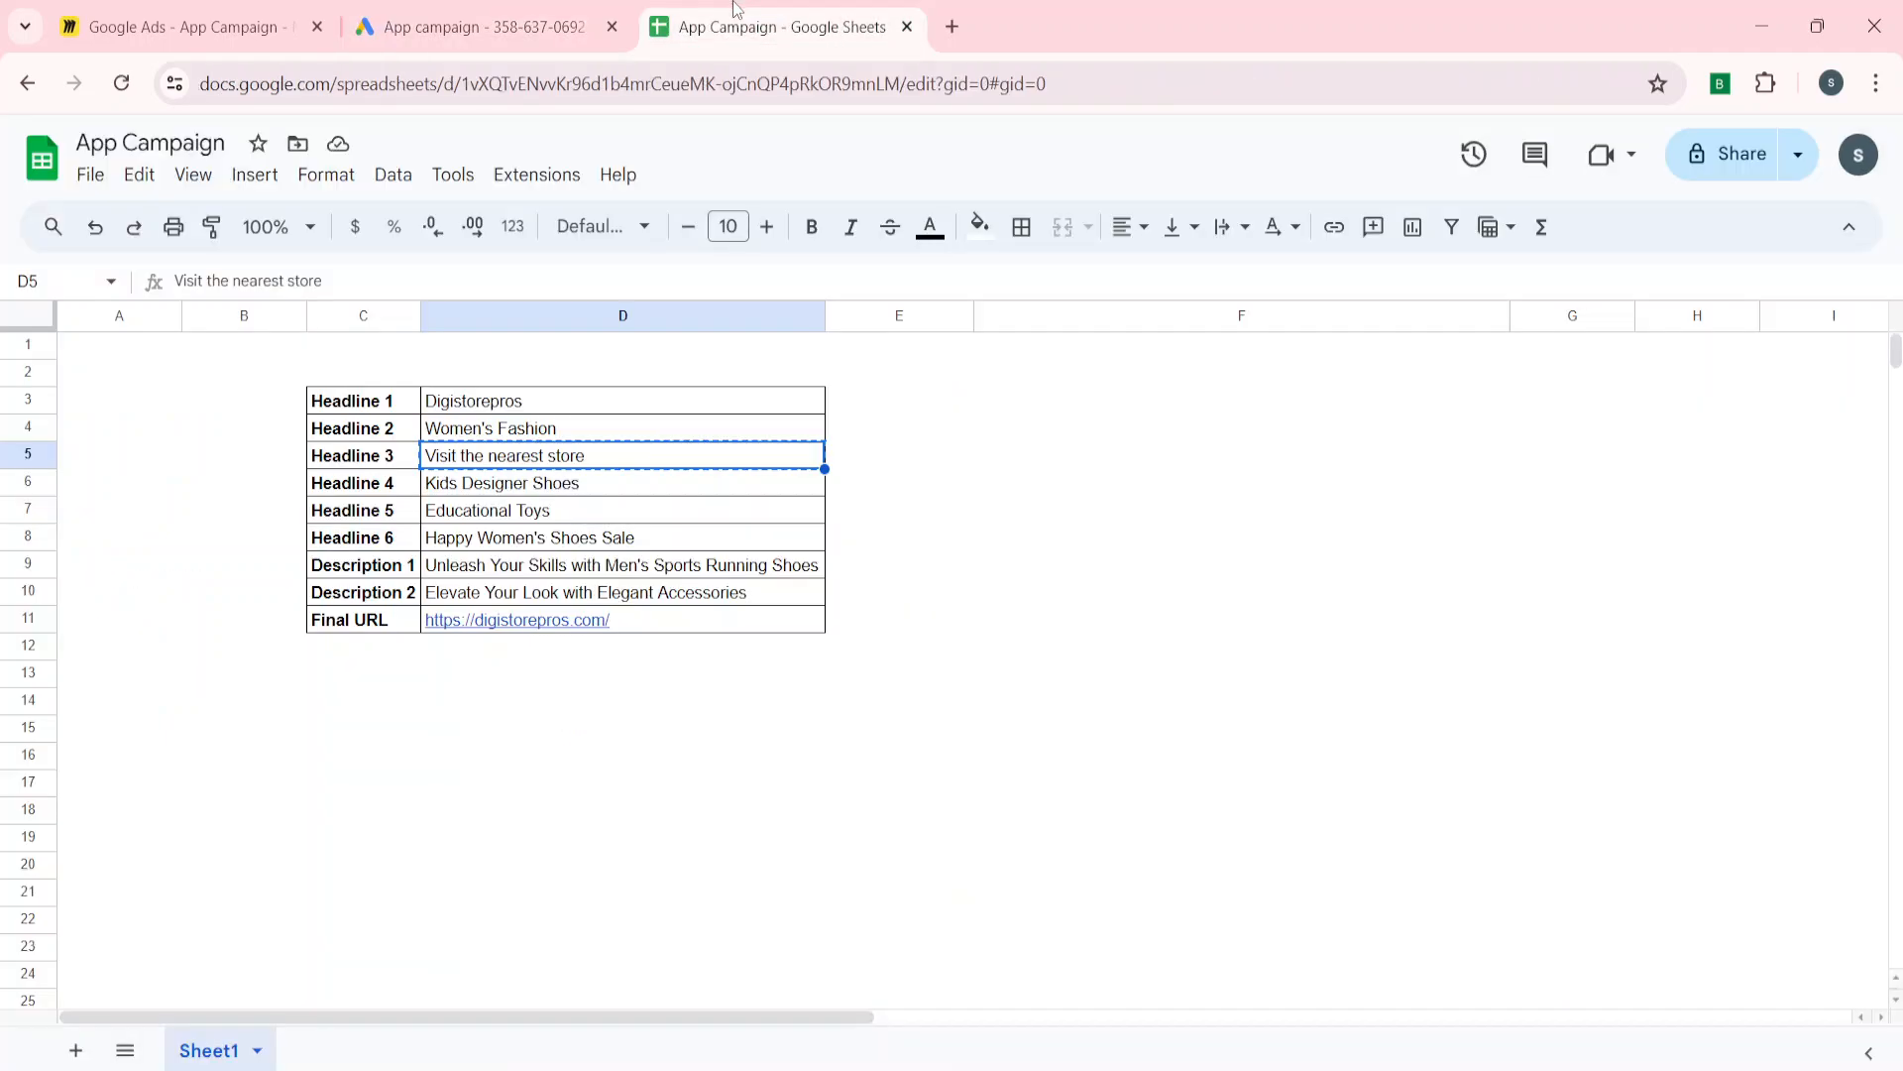
key(Down)
key(Down)
key(Down)
key(Down)
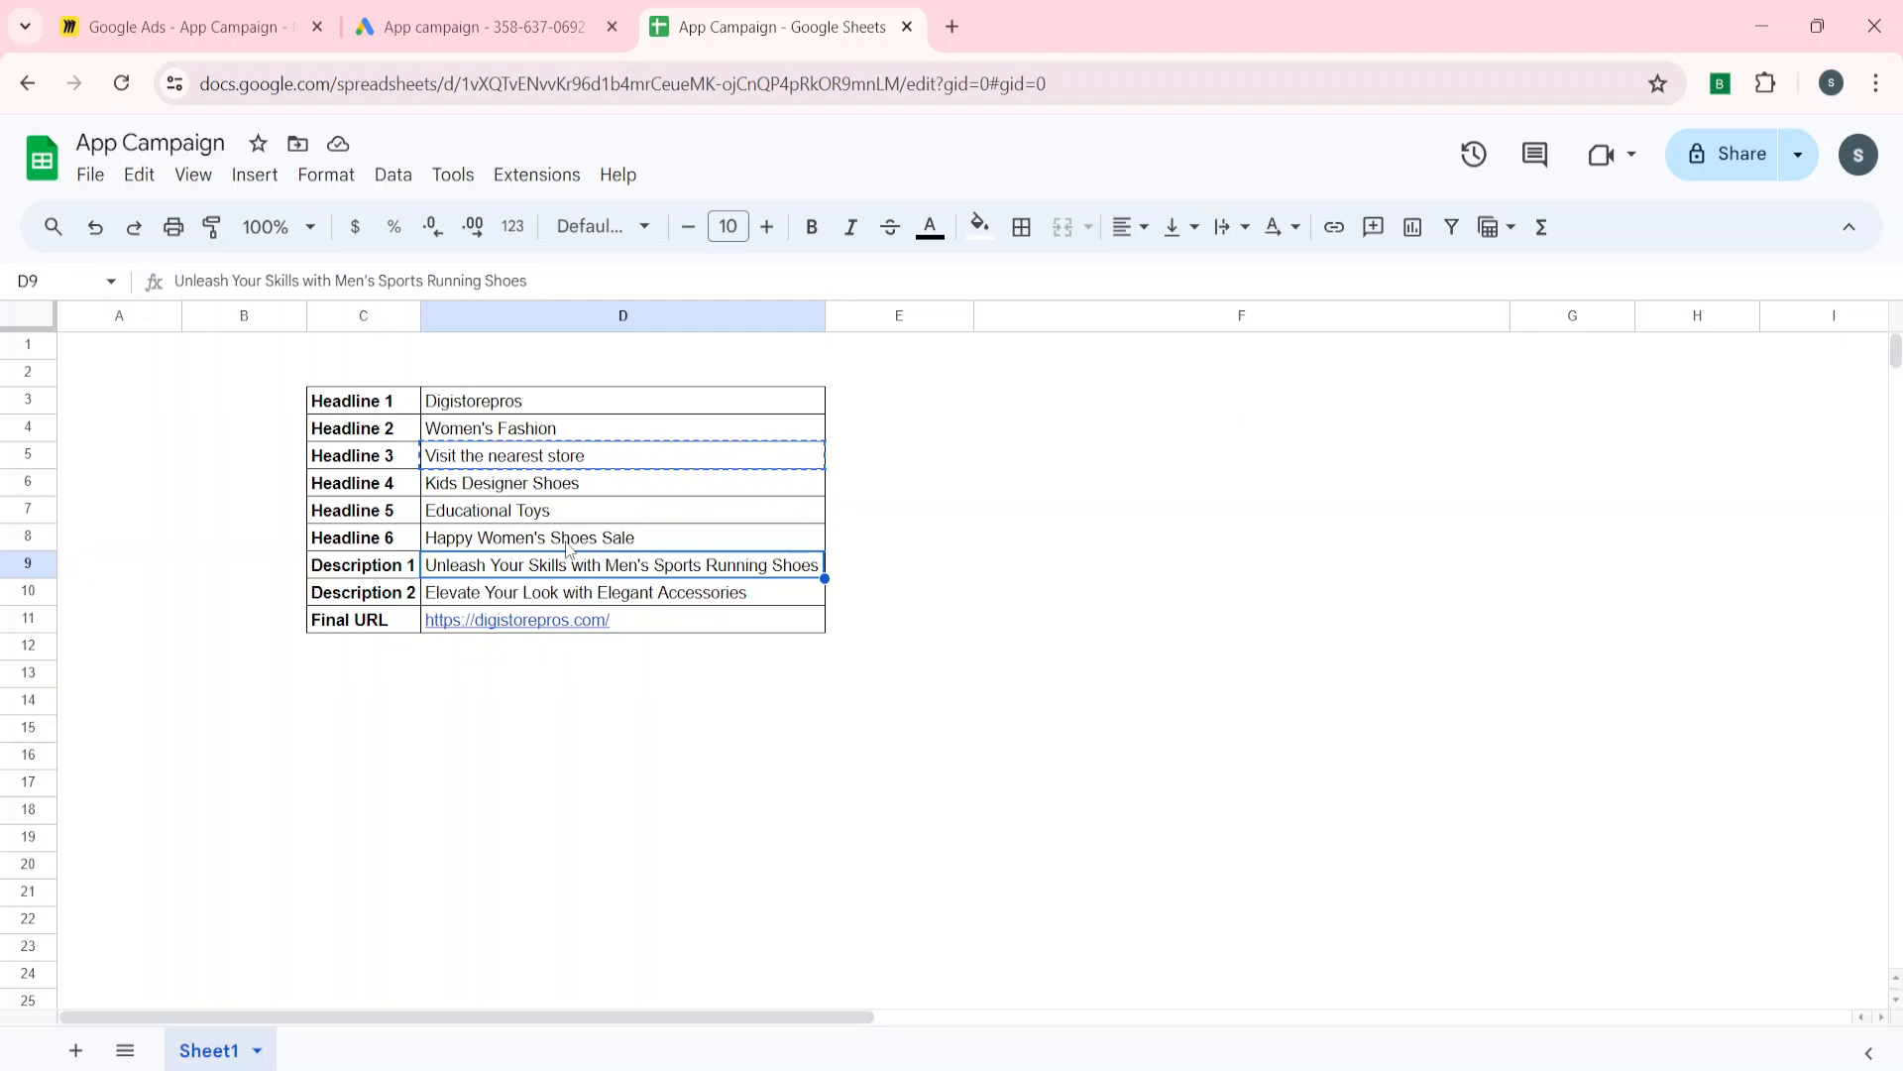
key(ctrl+c)
click(476, 26)
key(ctrl+v)
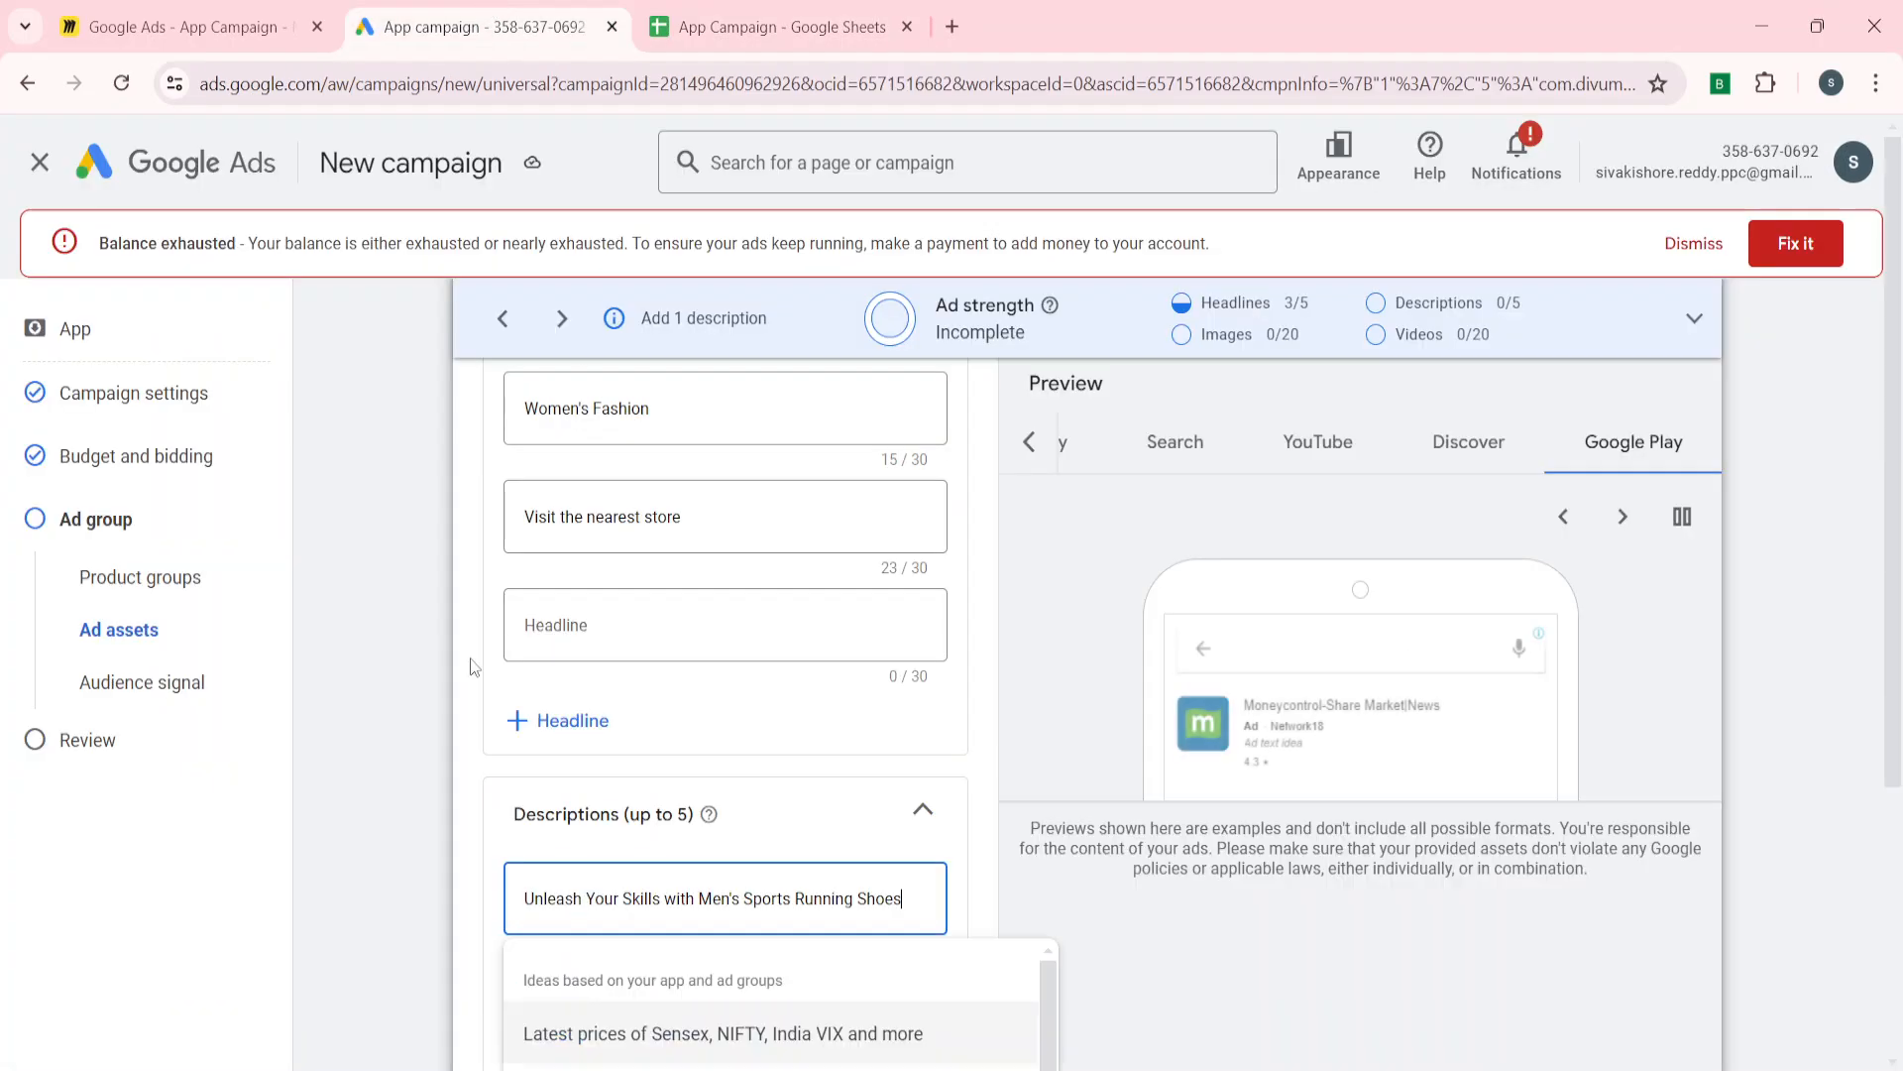
click(370, 837)
Step: Copy Description 2, "Elevate Your Look with Elegant Accessories", from the App Campaign sheet into the ad's second description
scroll(446, 803, down, 2)
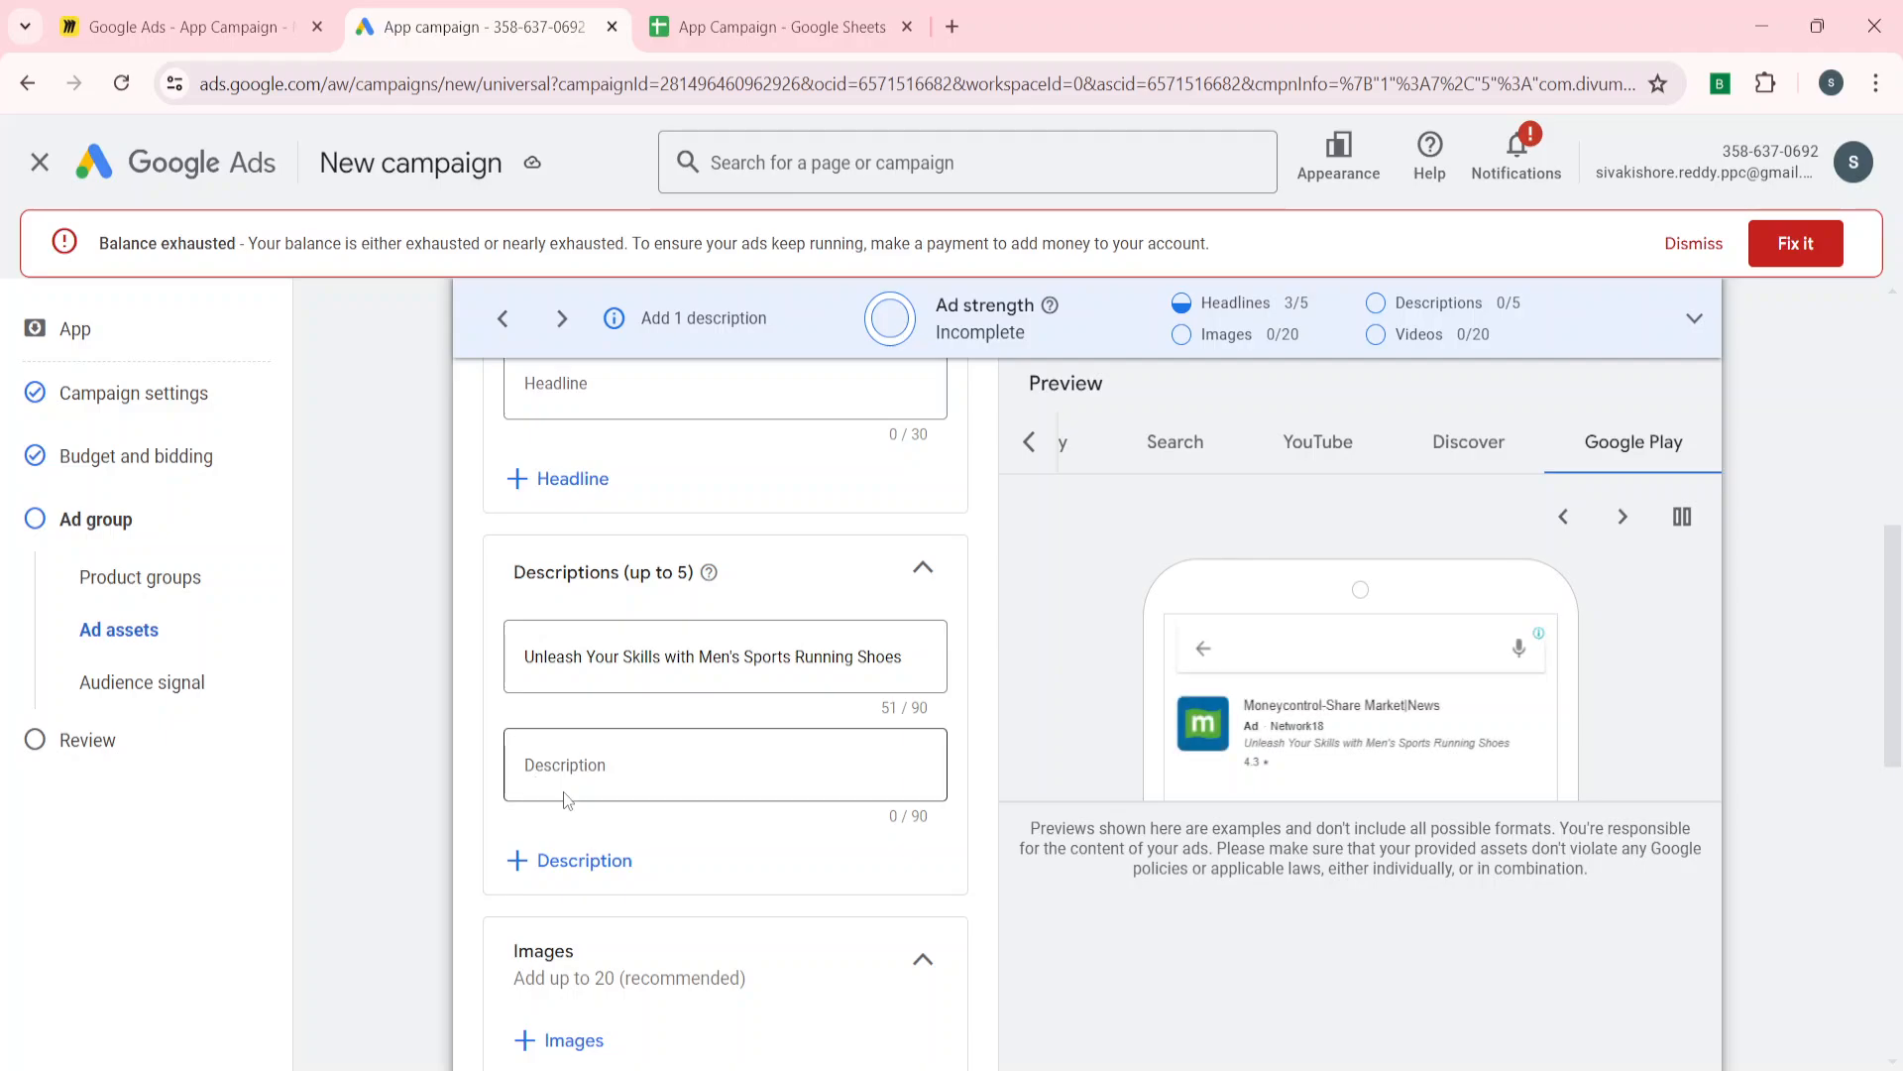
click(564, 791)
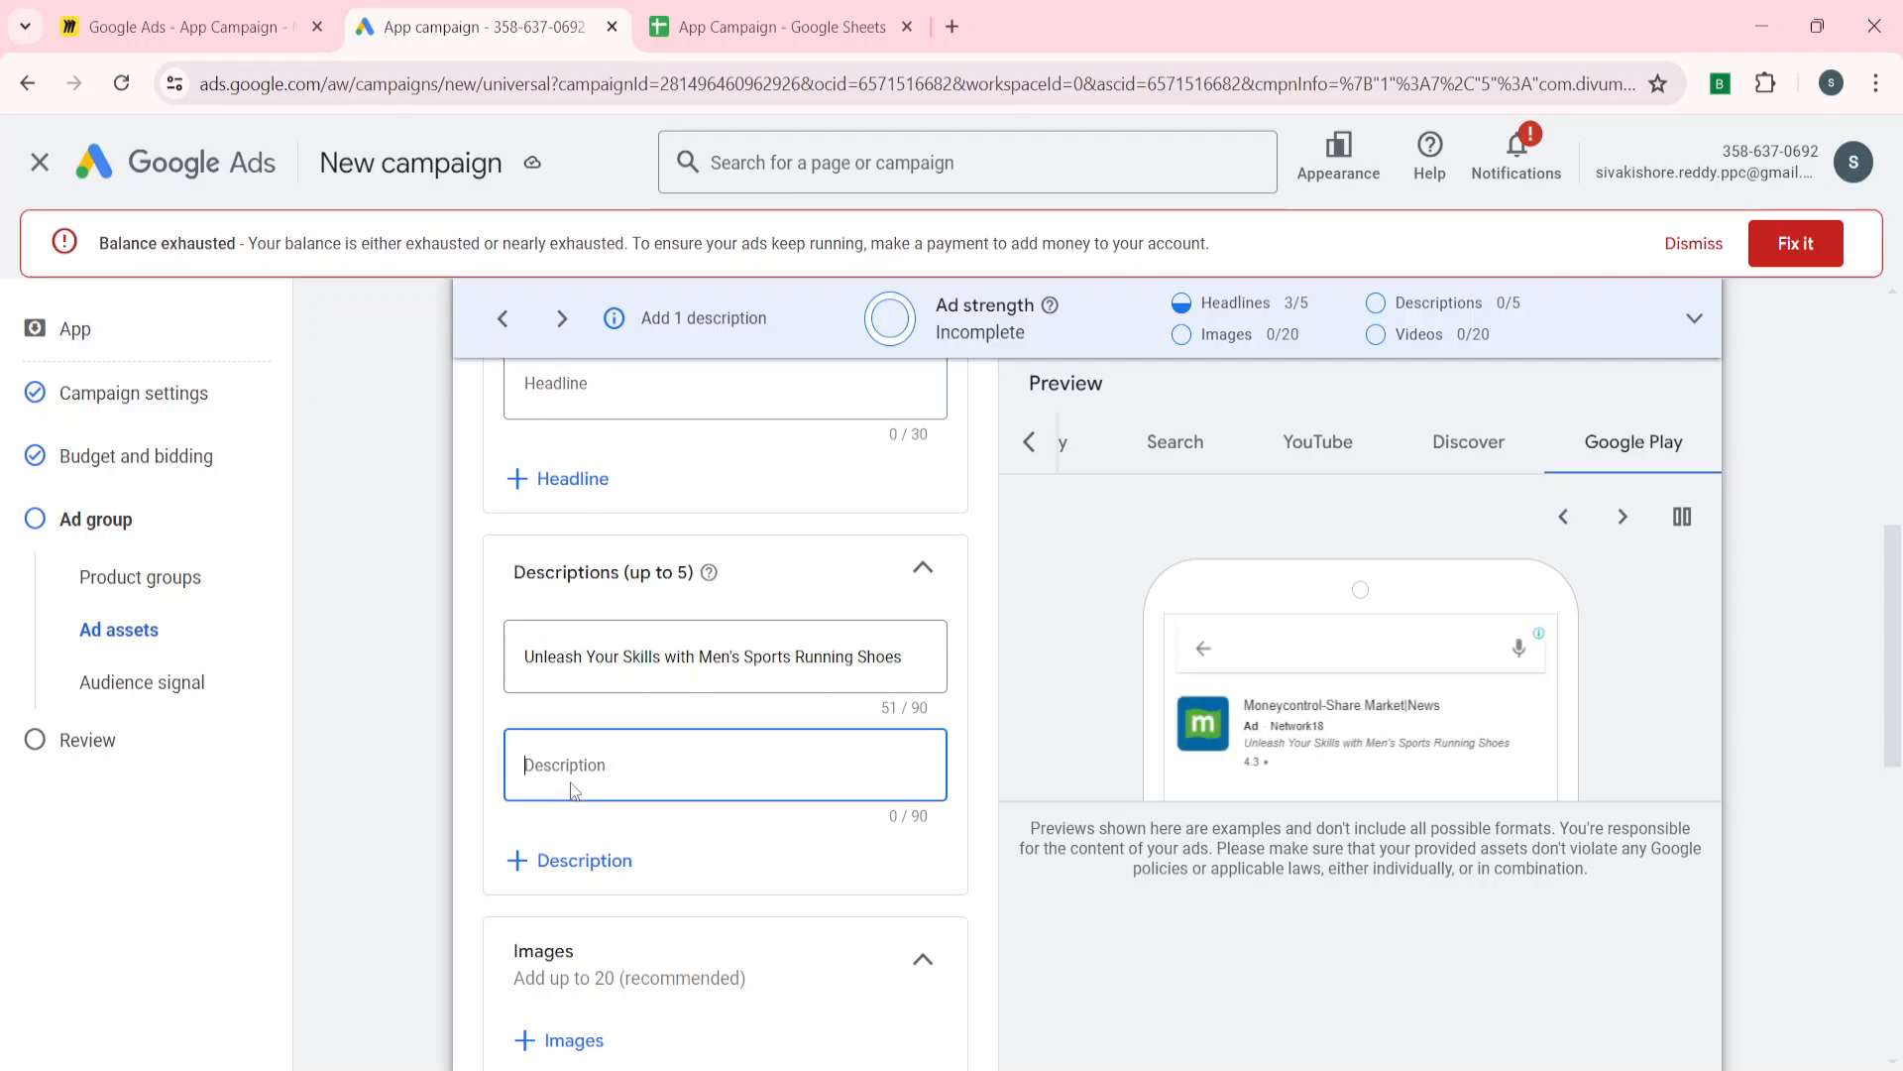
click(697, 12)
key(Down)
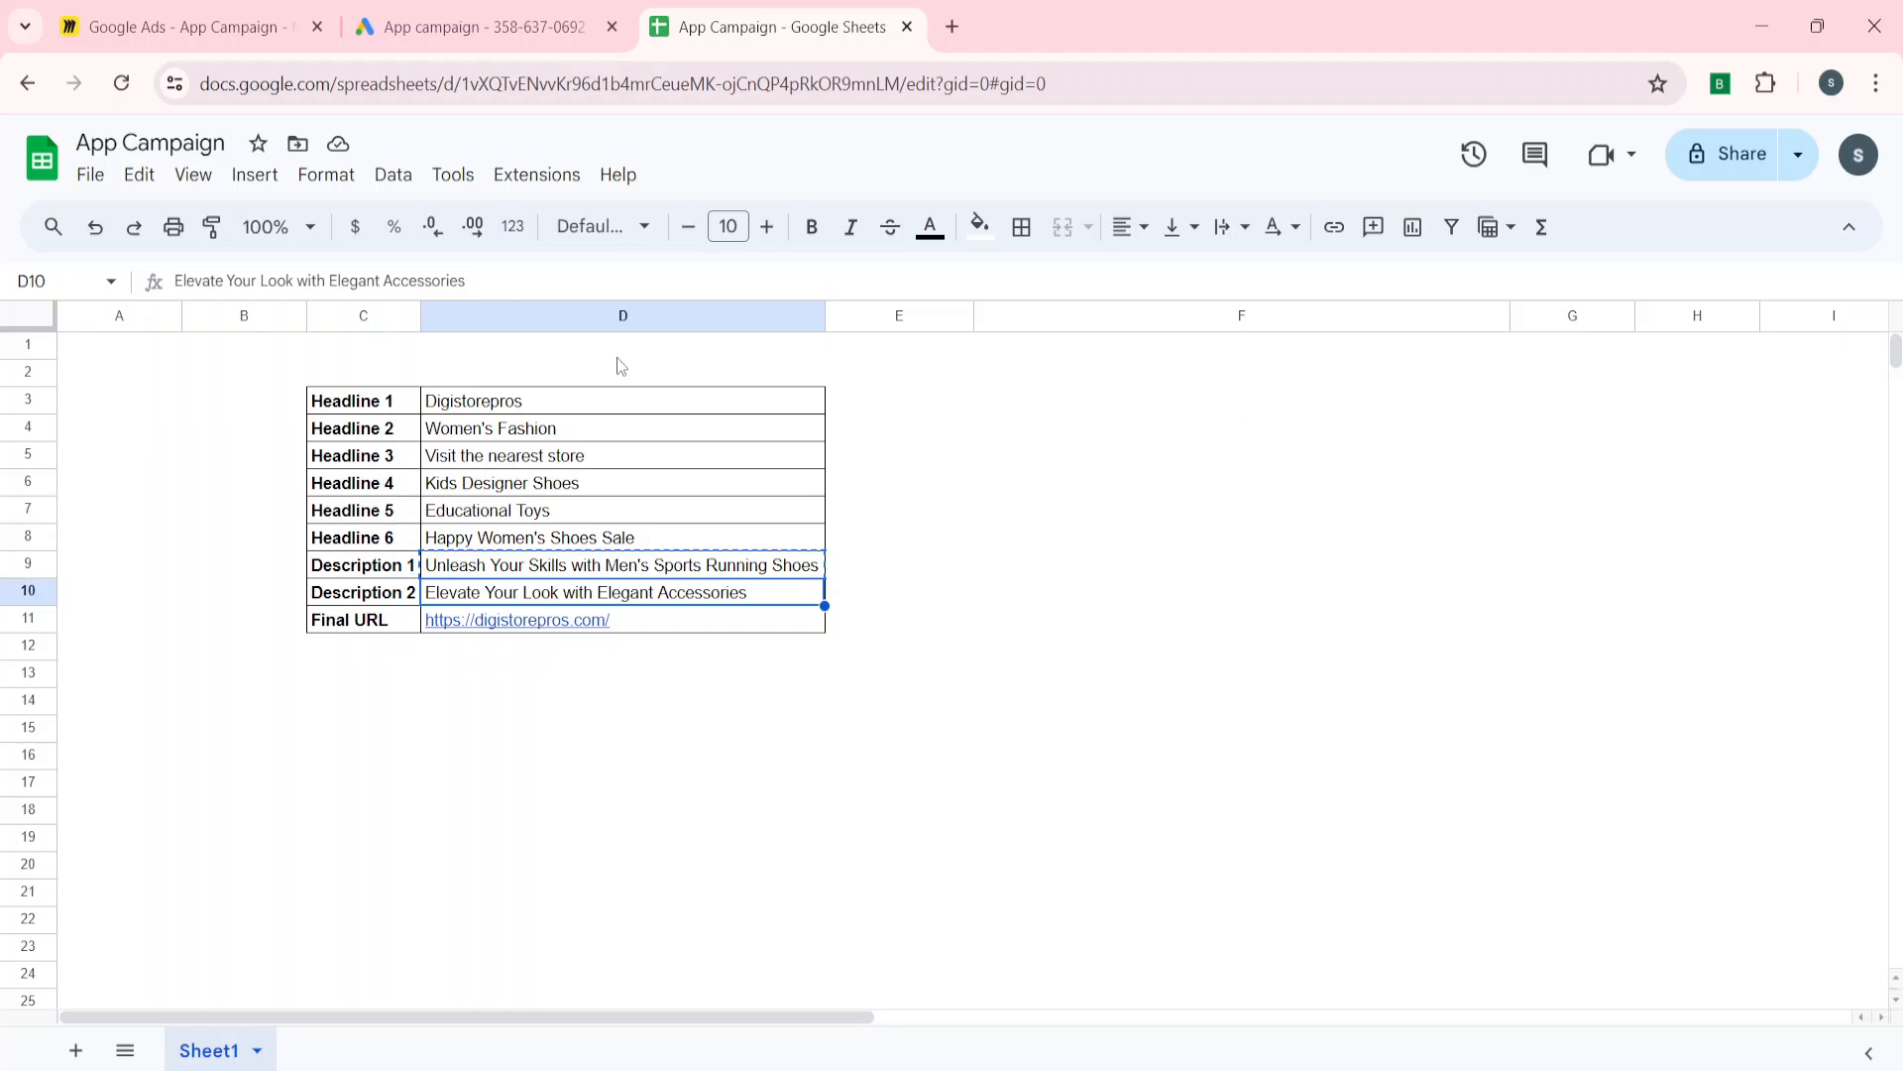
key(ctrl+c)
click(543, 12)
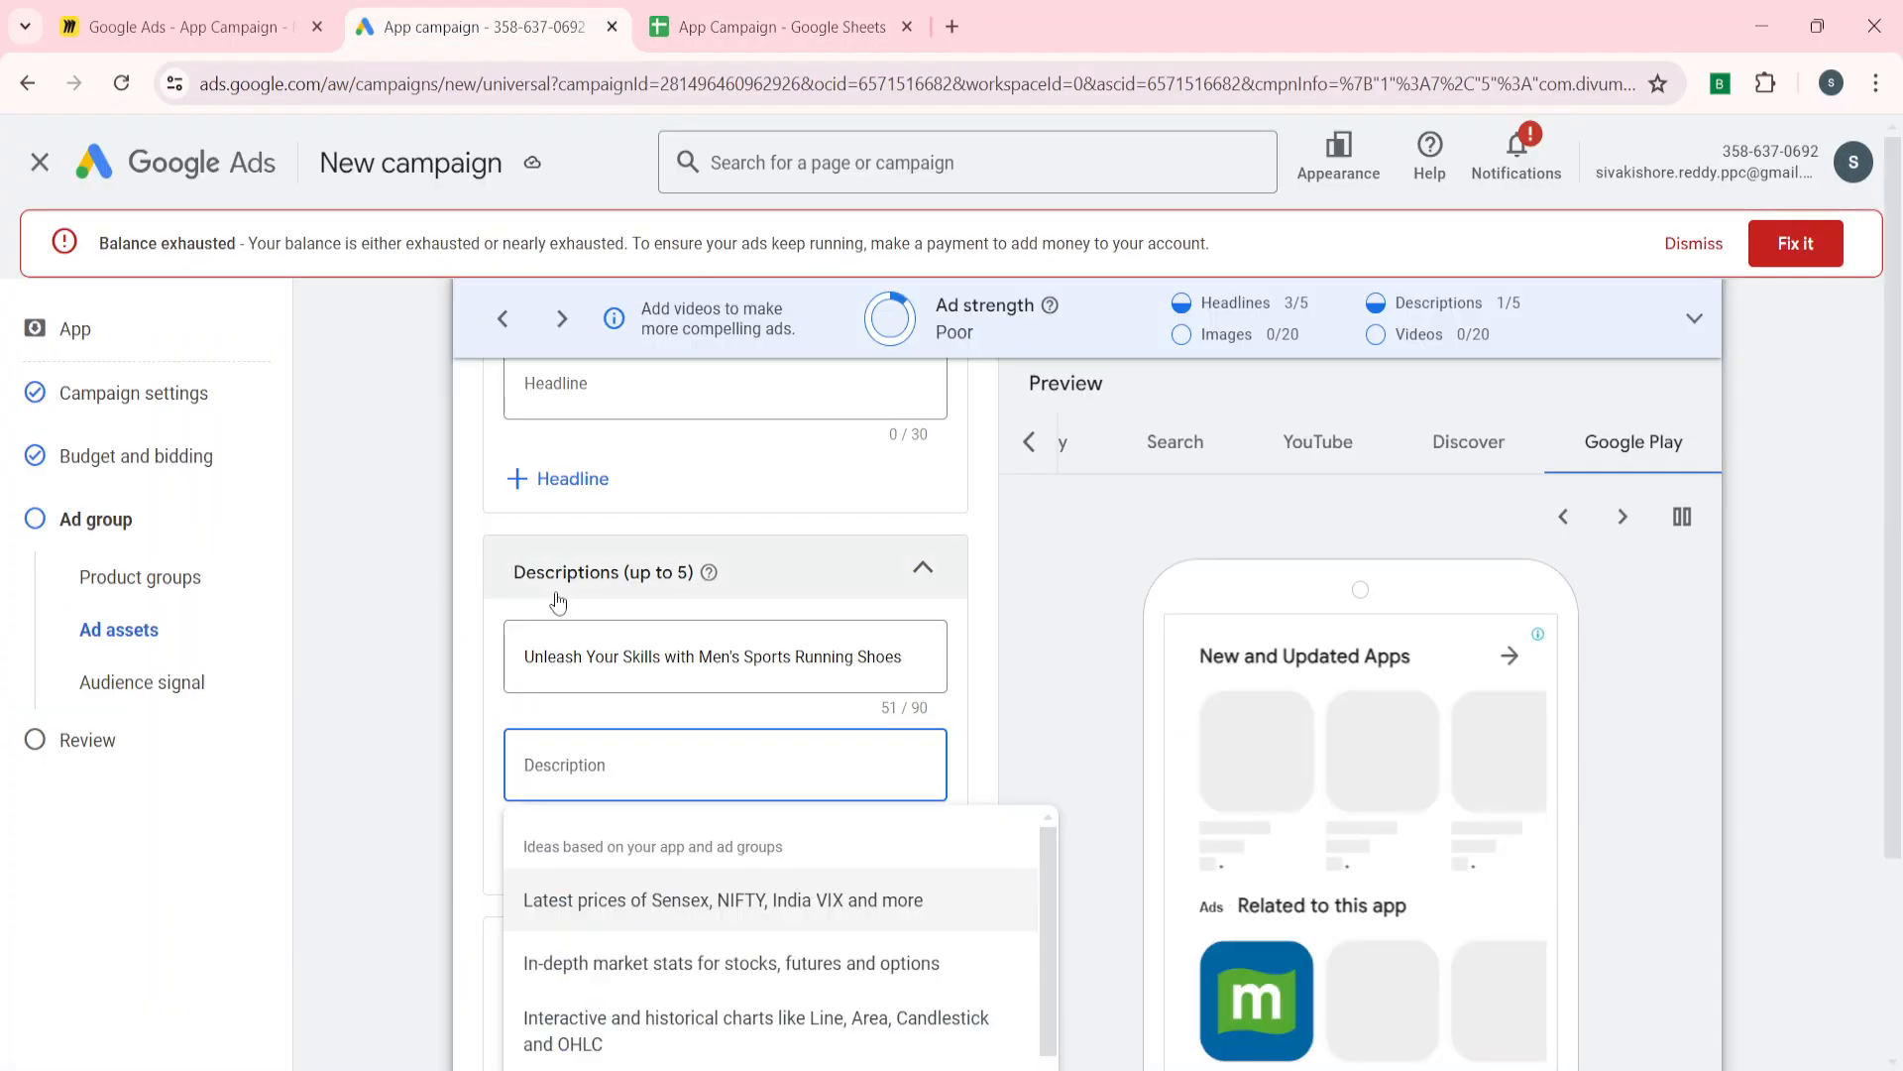
key(ctrl+v)
click(419, 776)
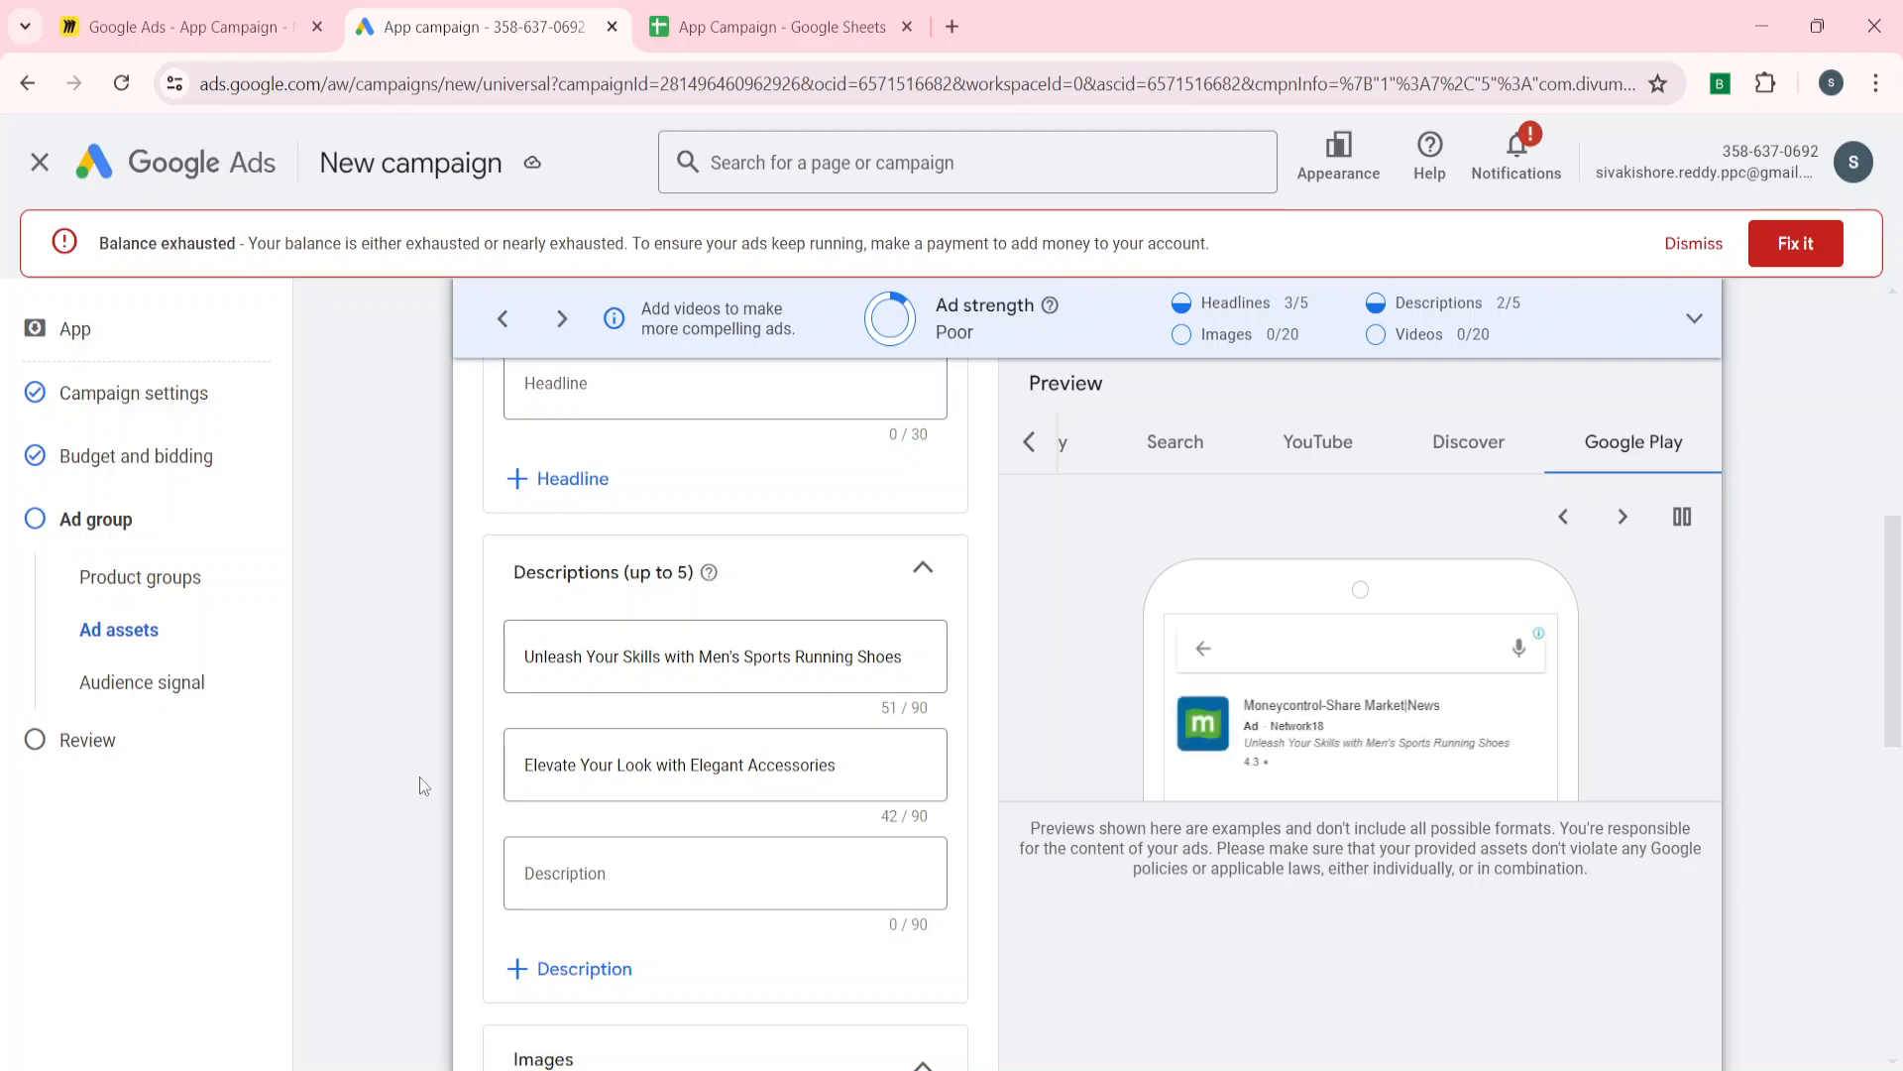
Step: Add the recent images Ear rings.jpg, Shoes.jpg and sale.jpg to the ad's image assets
scroll(420, 776, down, 5)
click(560, 704)
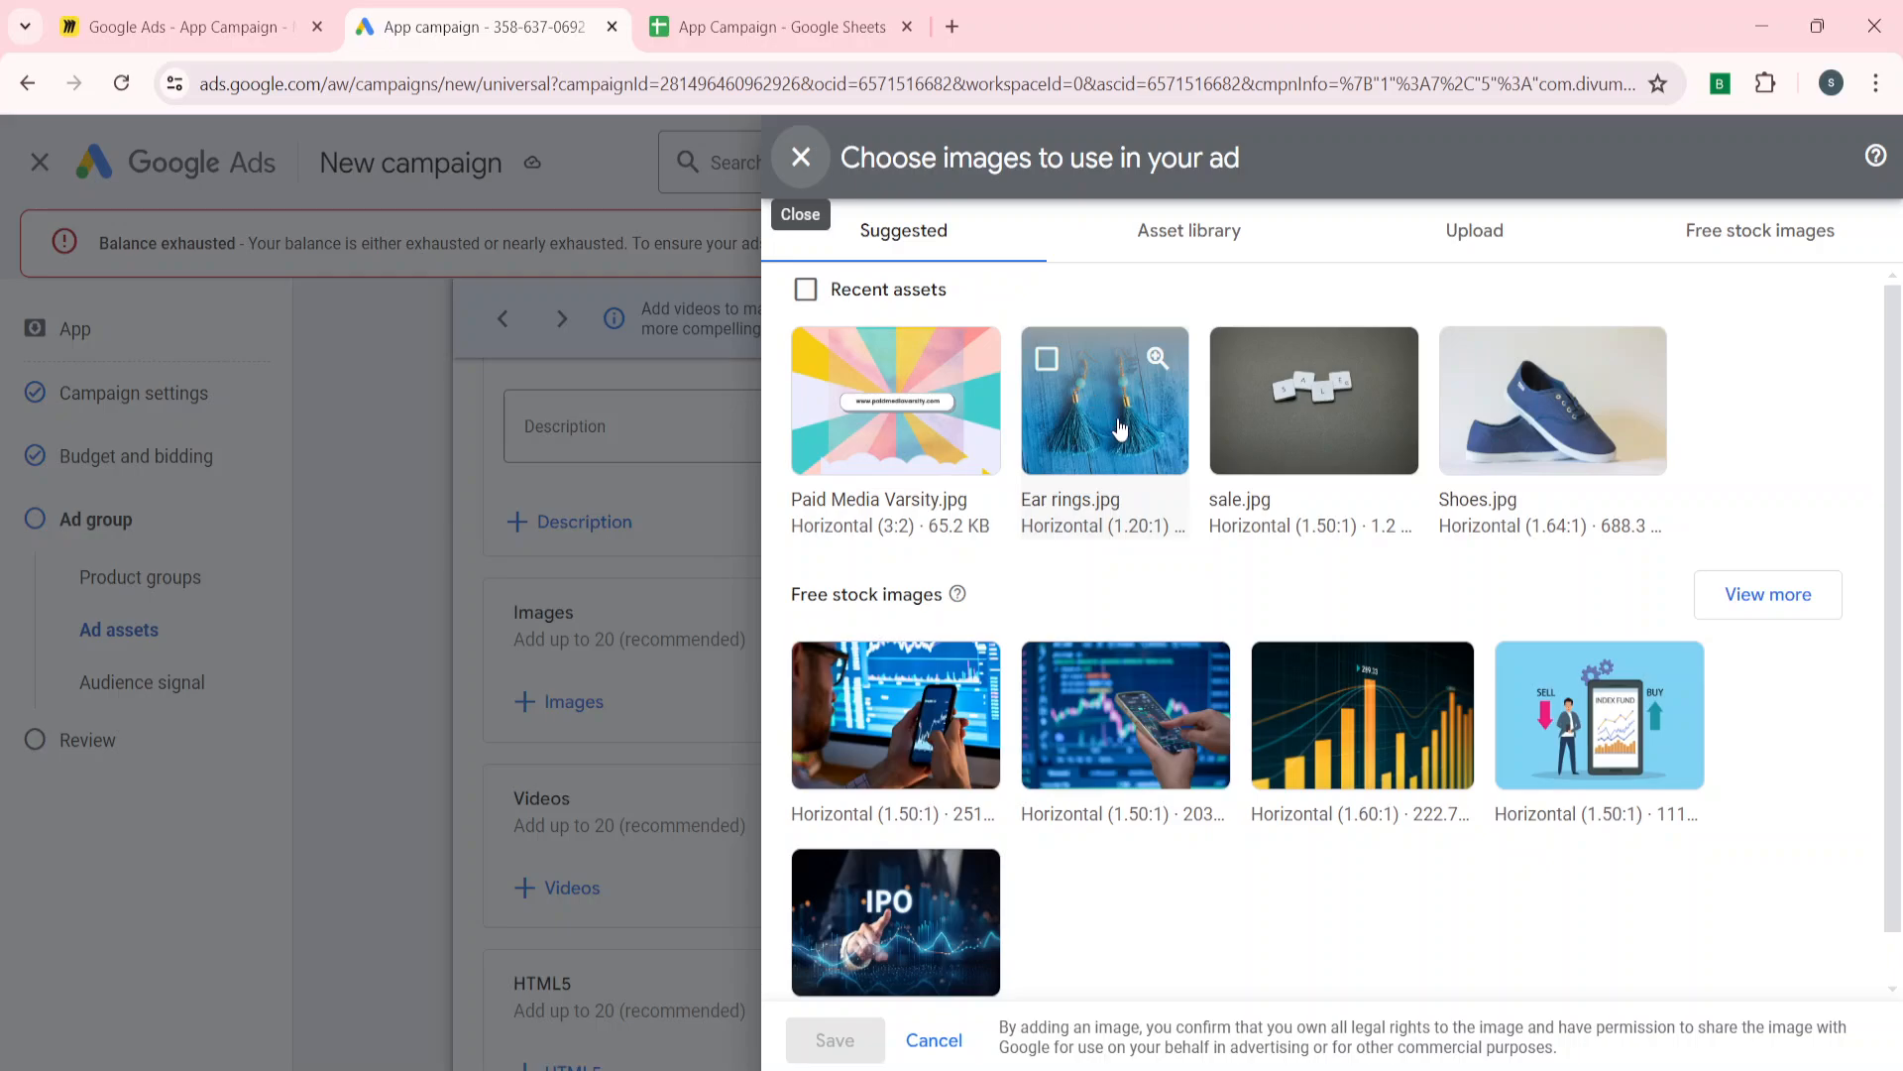
click(1120, 429)
click(1551, 417)
click(1324, 414)
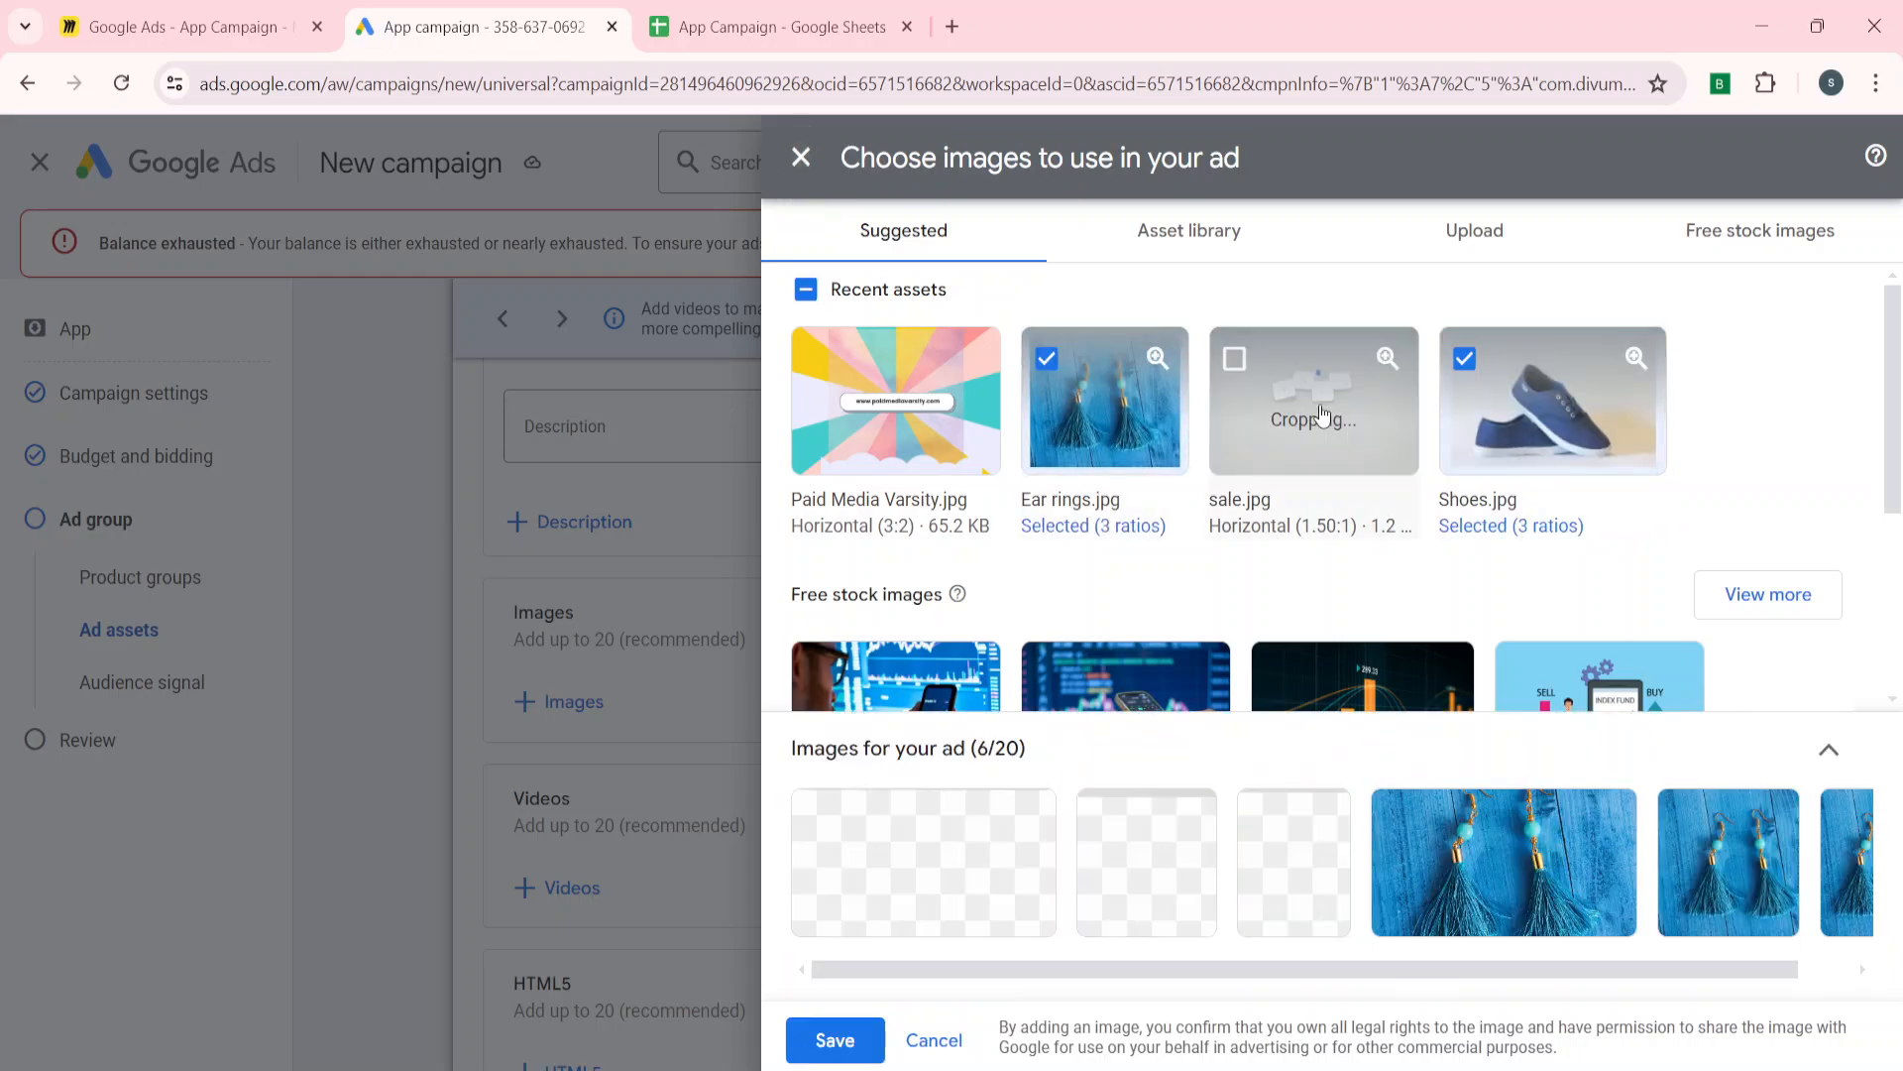
click(835, 1040)
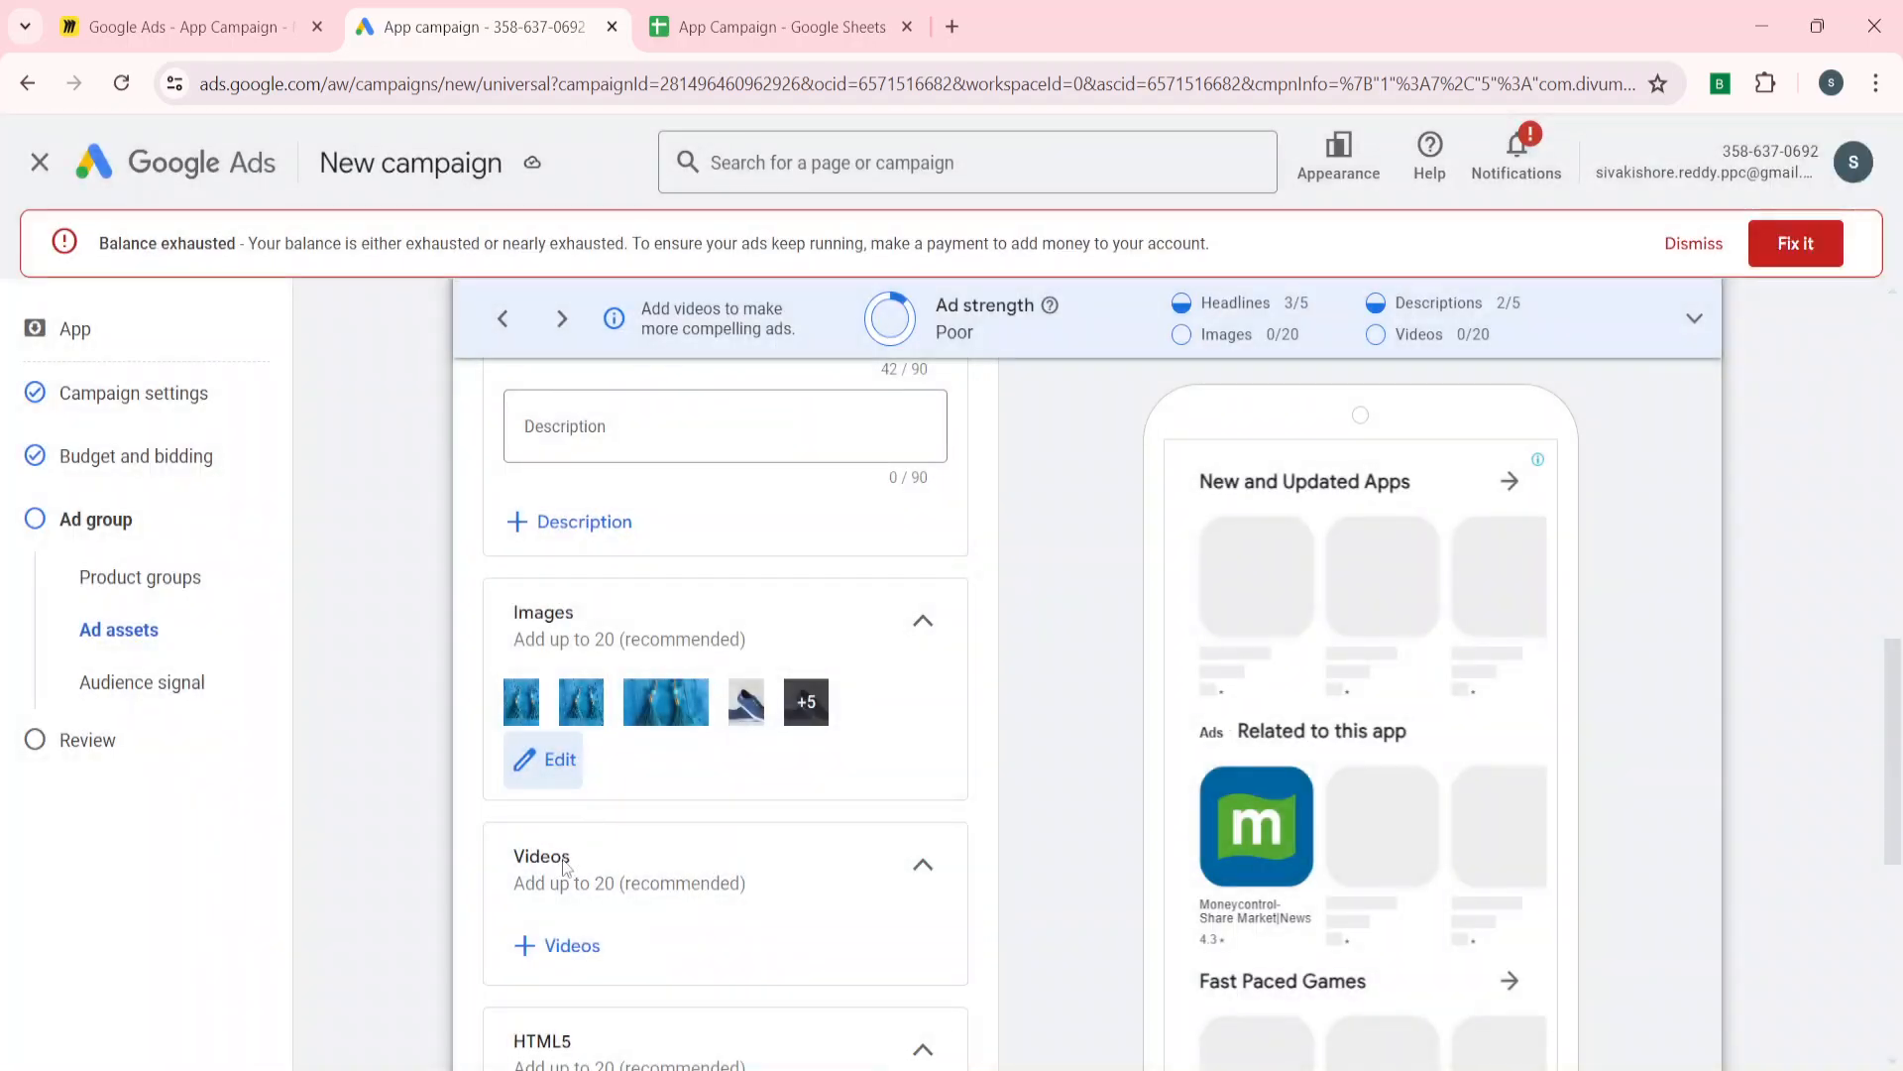
Step: Add the "shoes clip" and "sale" videos from the asset library to the ad's video assets
scroll(565, 867, down, 2)
click(552, 758)
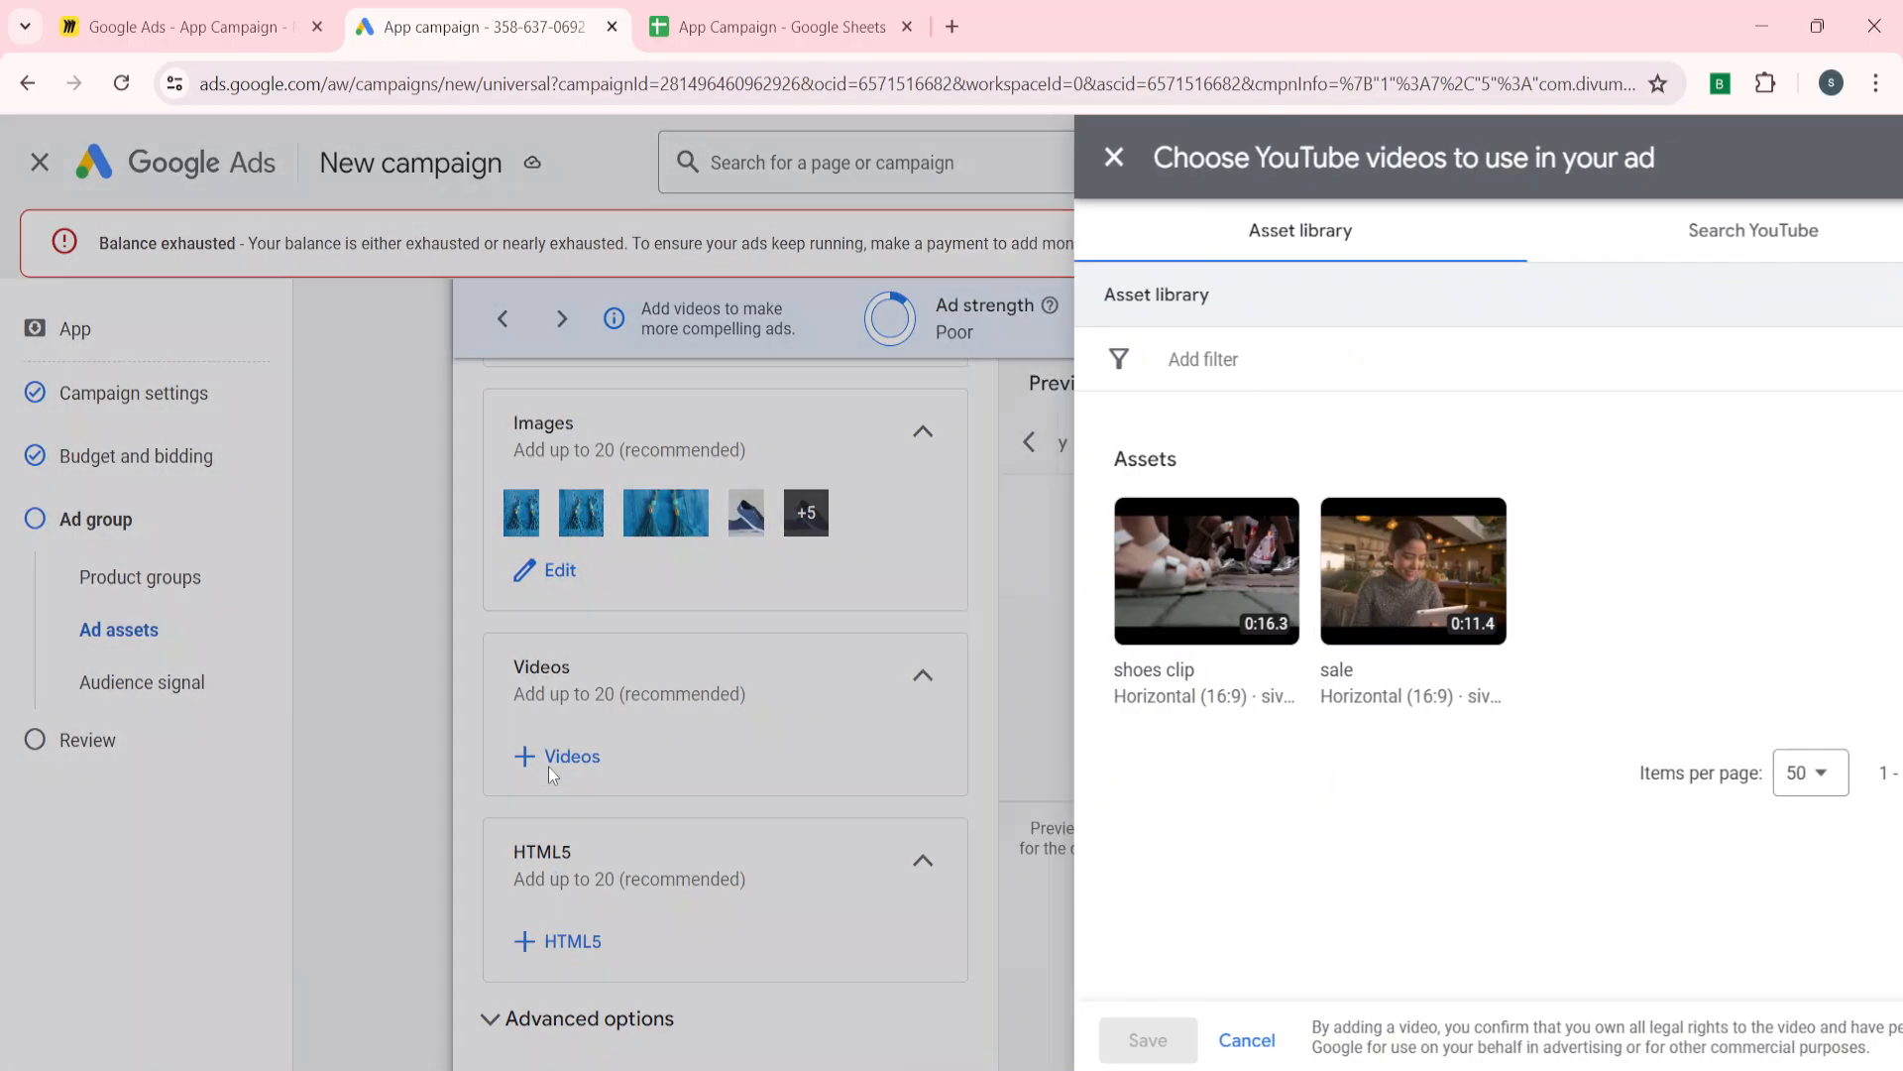
click(892, 565)
click(1117, 580)
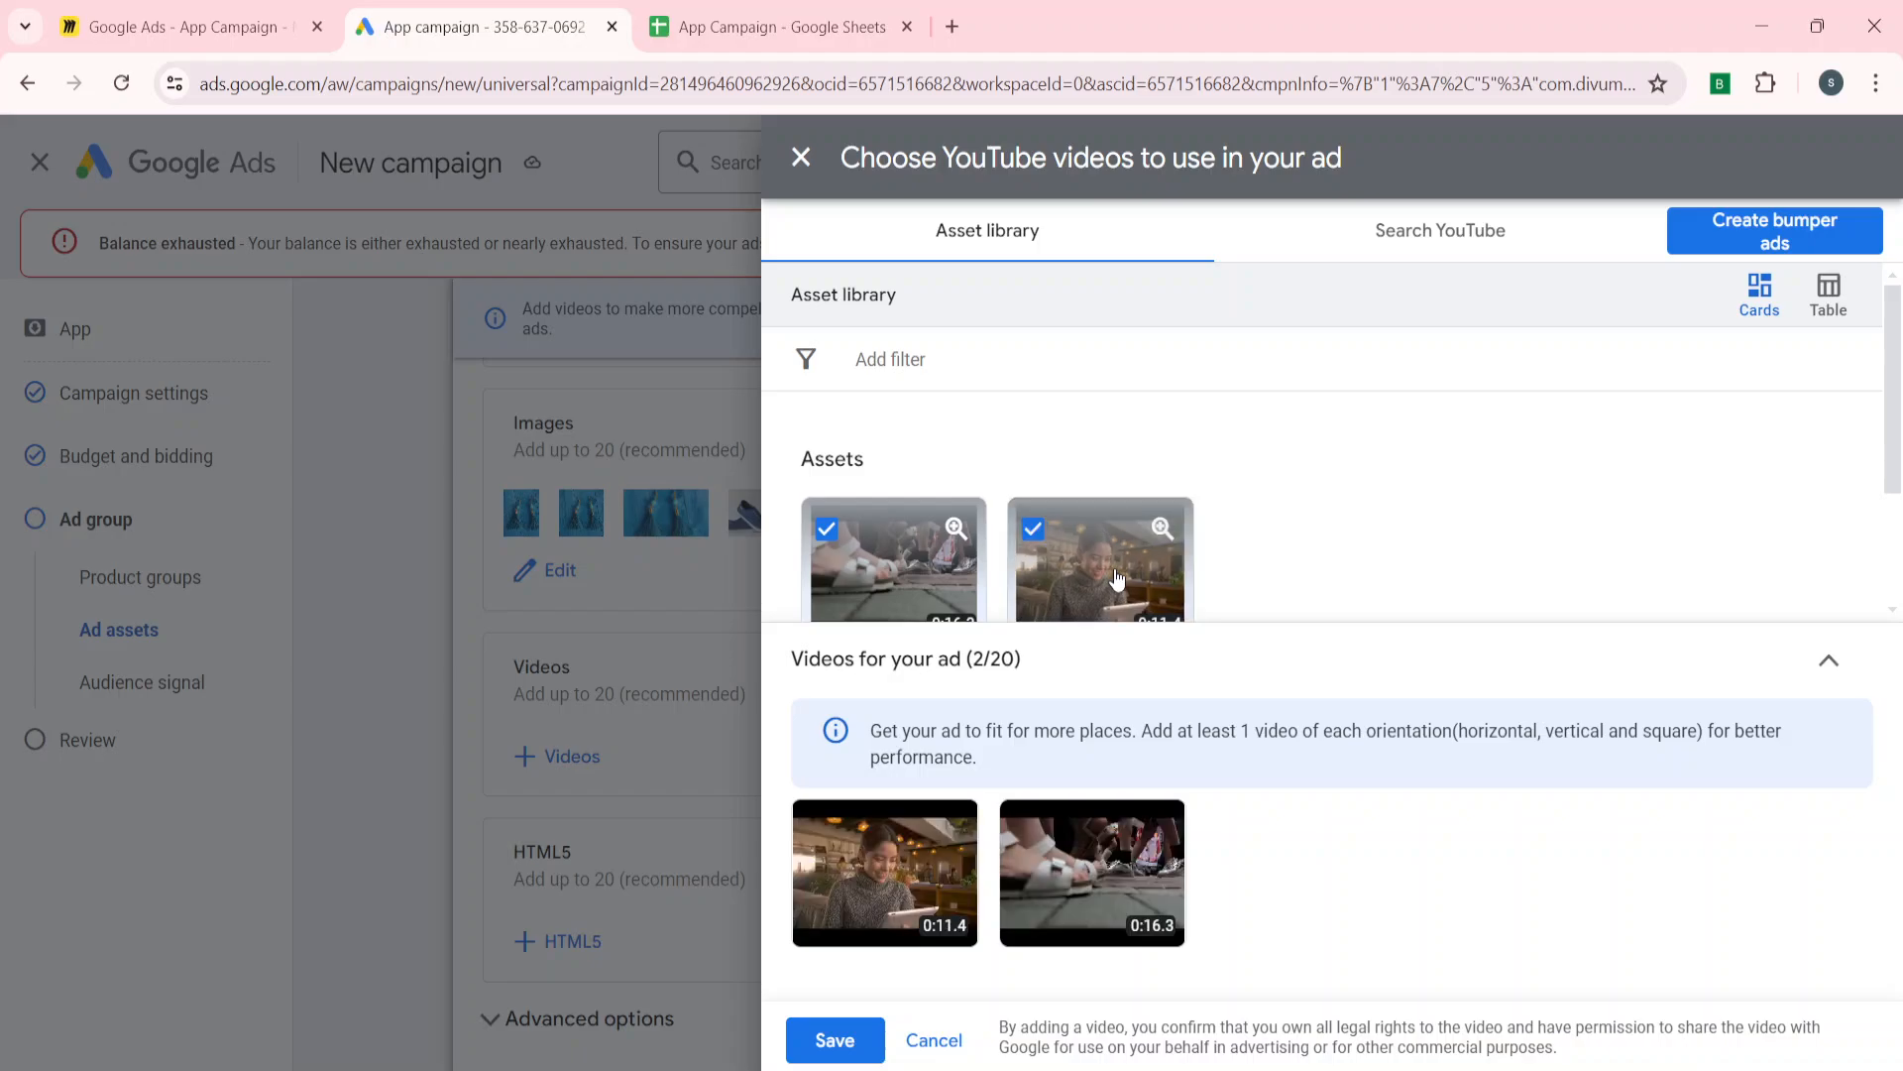
click(834, 1040)
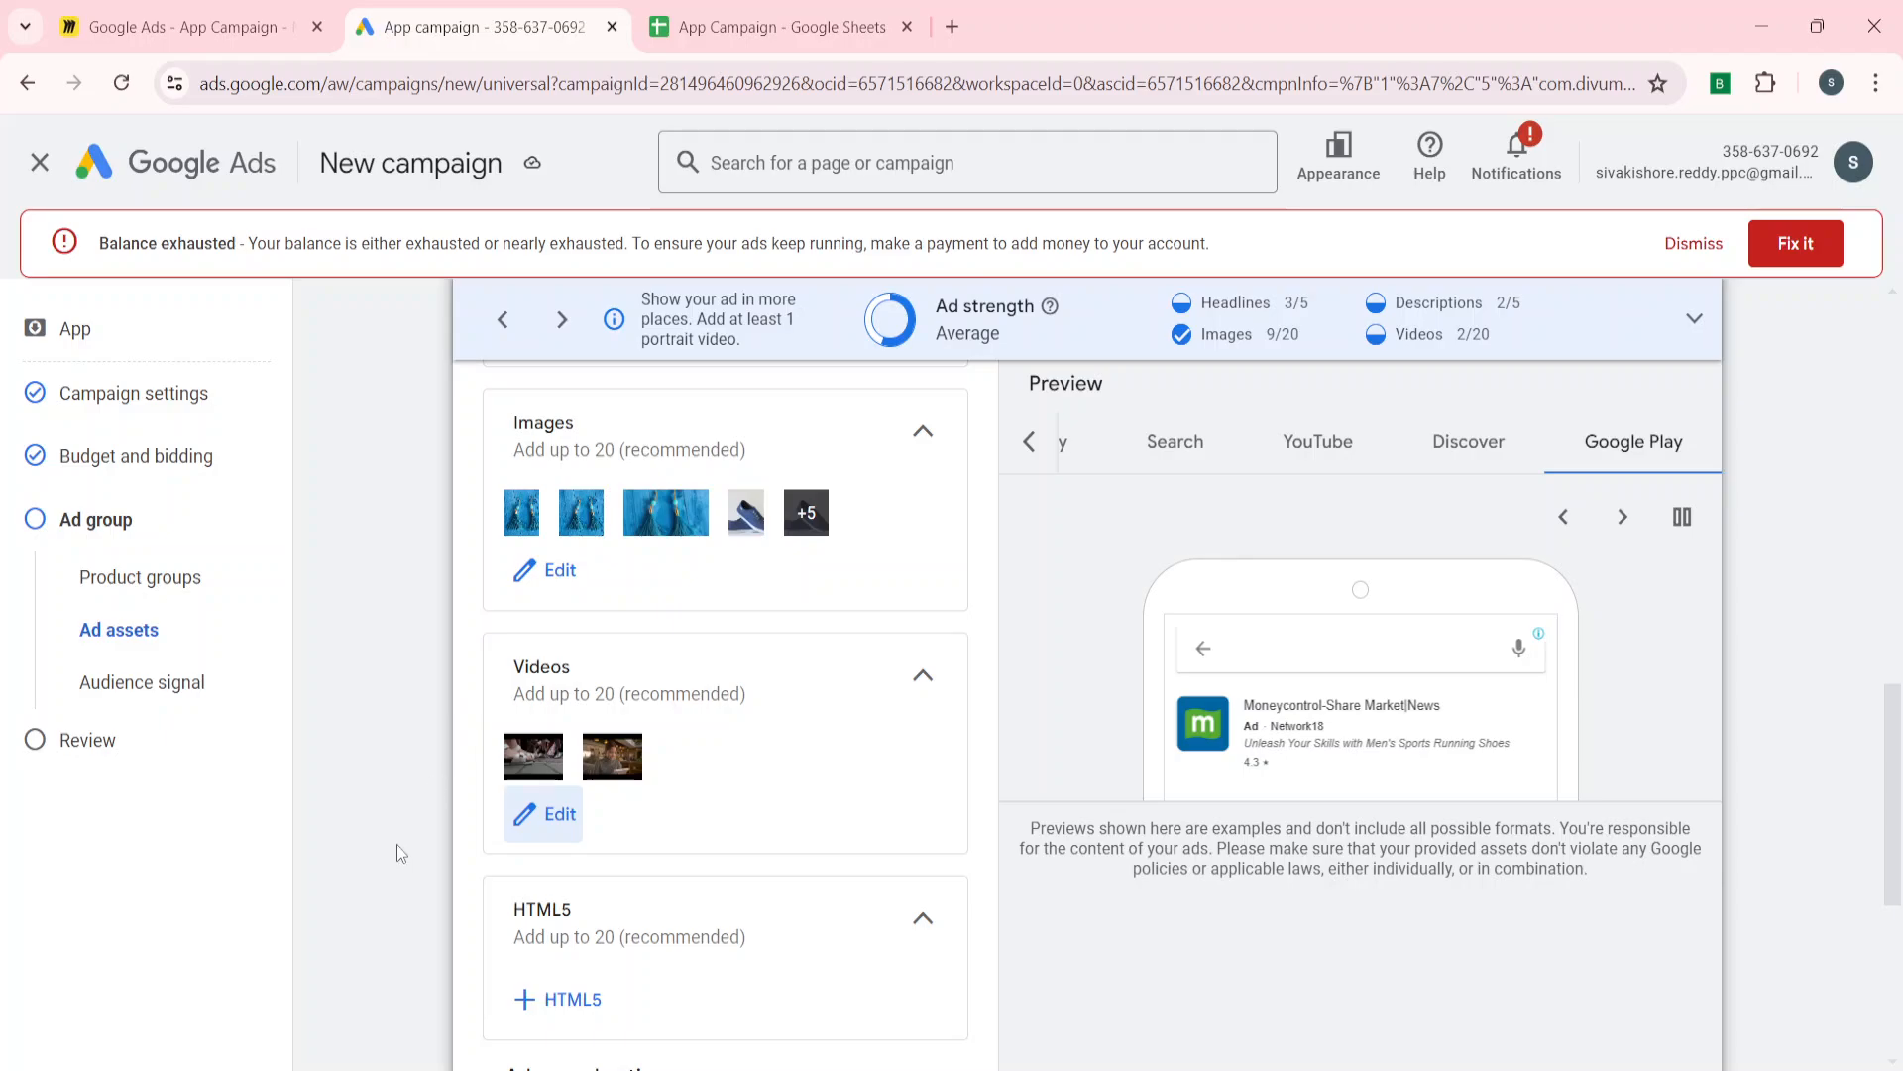
Step: Add the saved "News audiences" audience as the ad group's audience signal and continue to the campaign review
scroll(398, 850, down, 4)
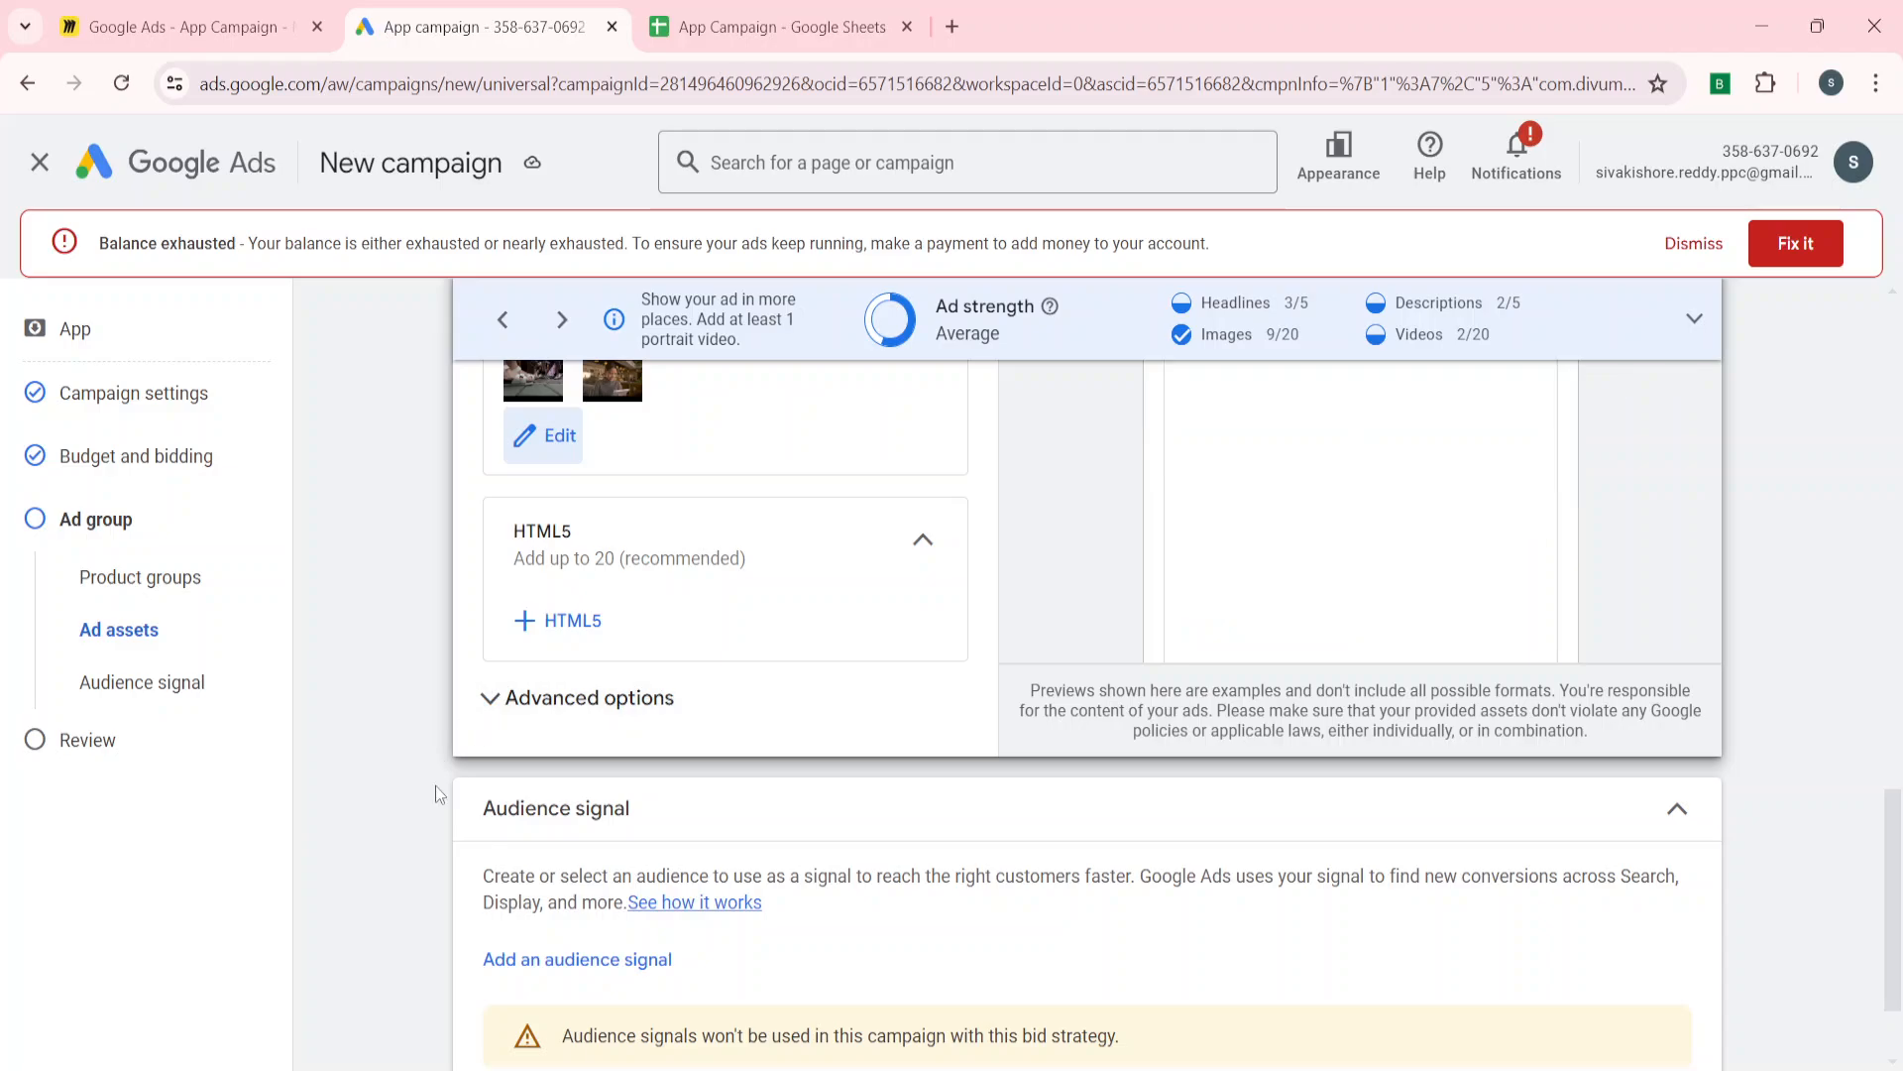
scroll(436, 786, down, 2)
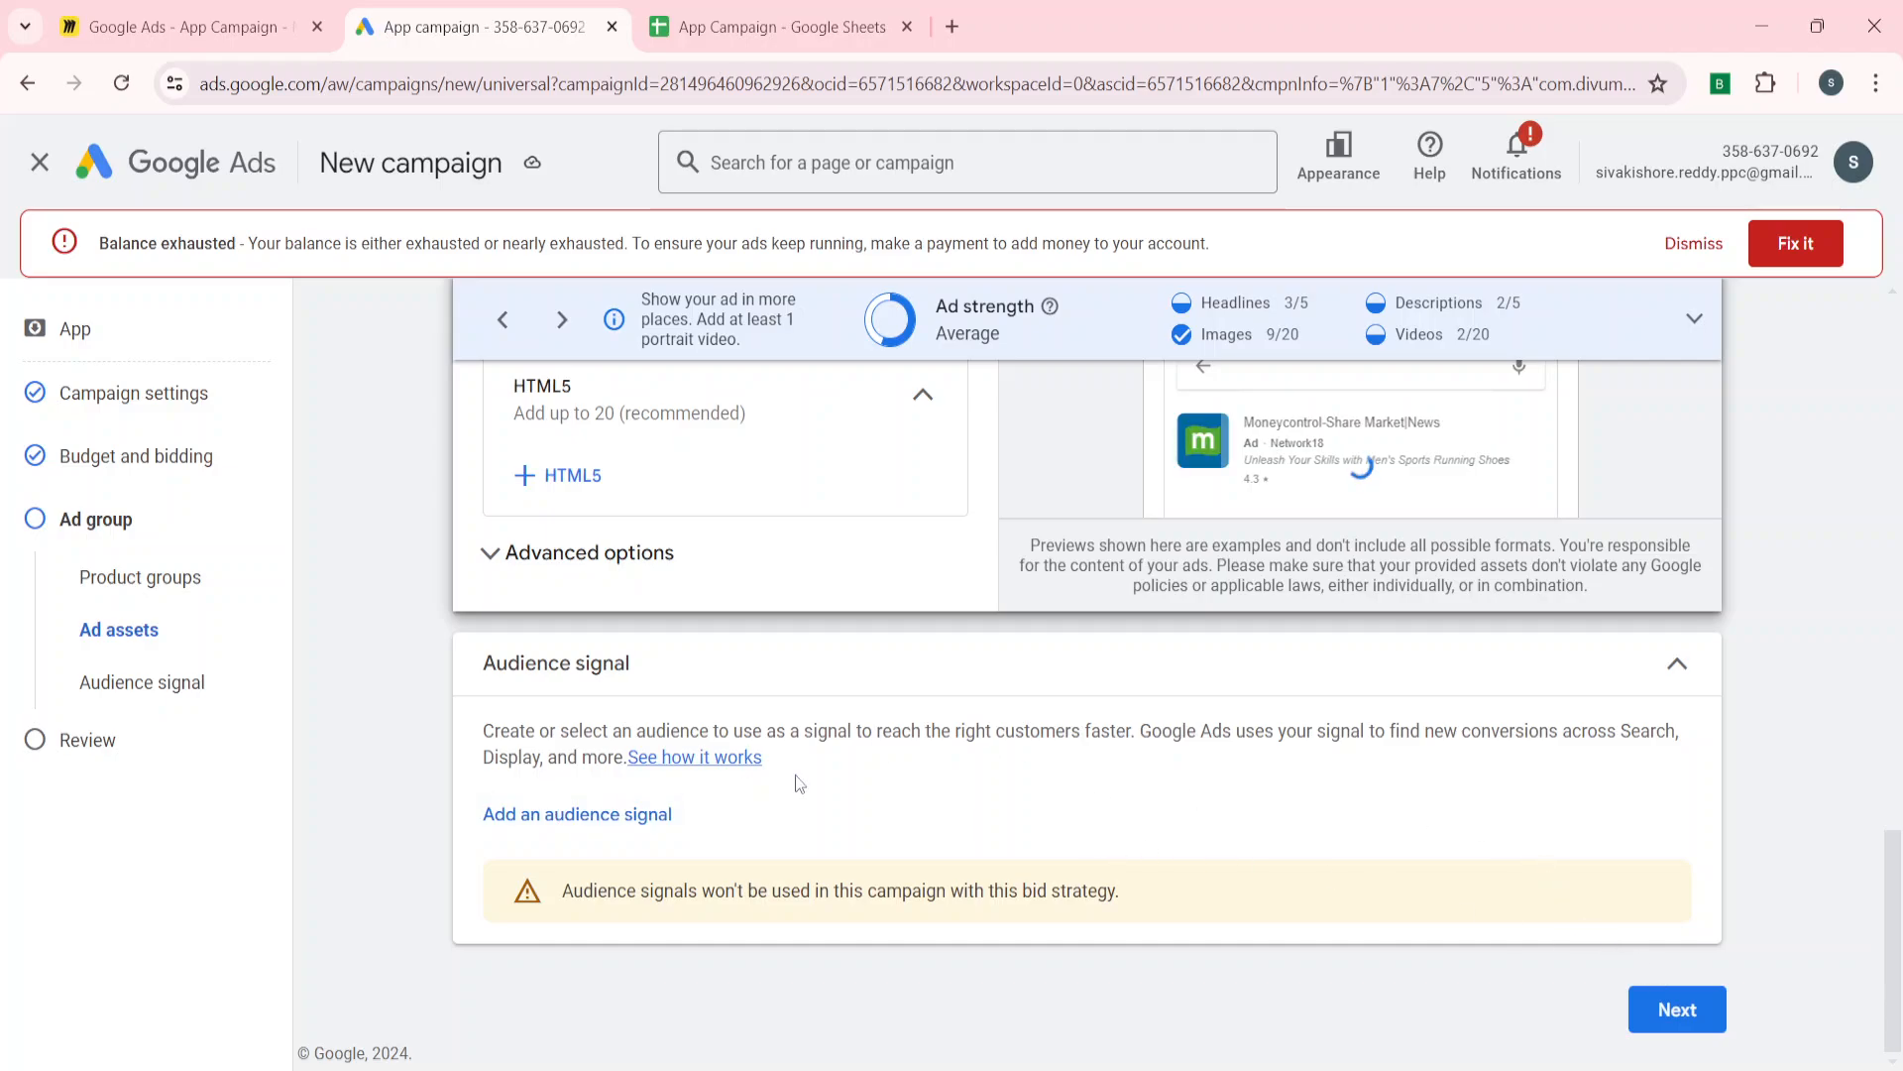
click(580, 817)
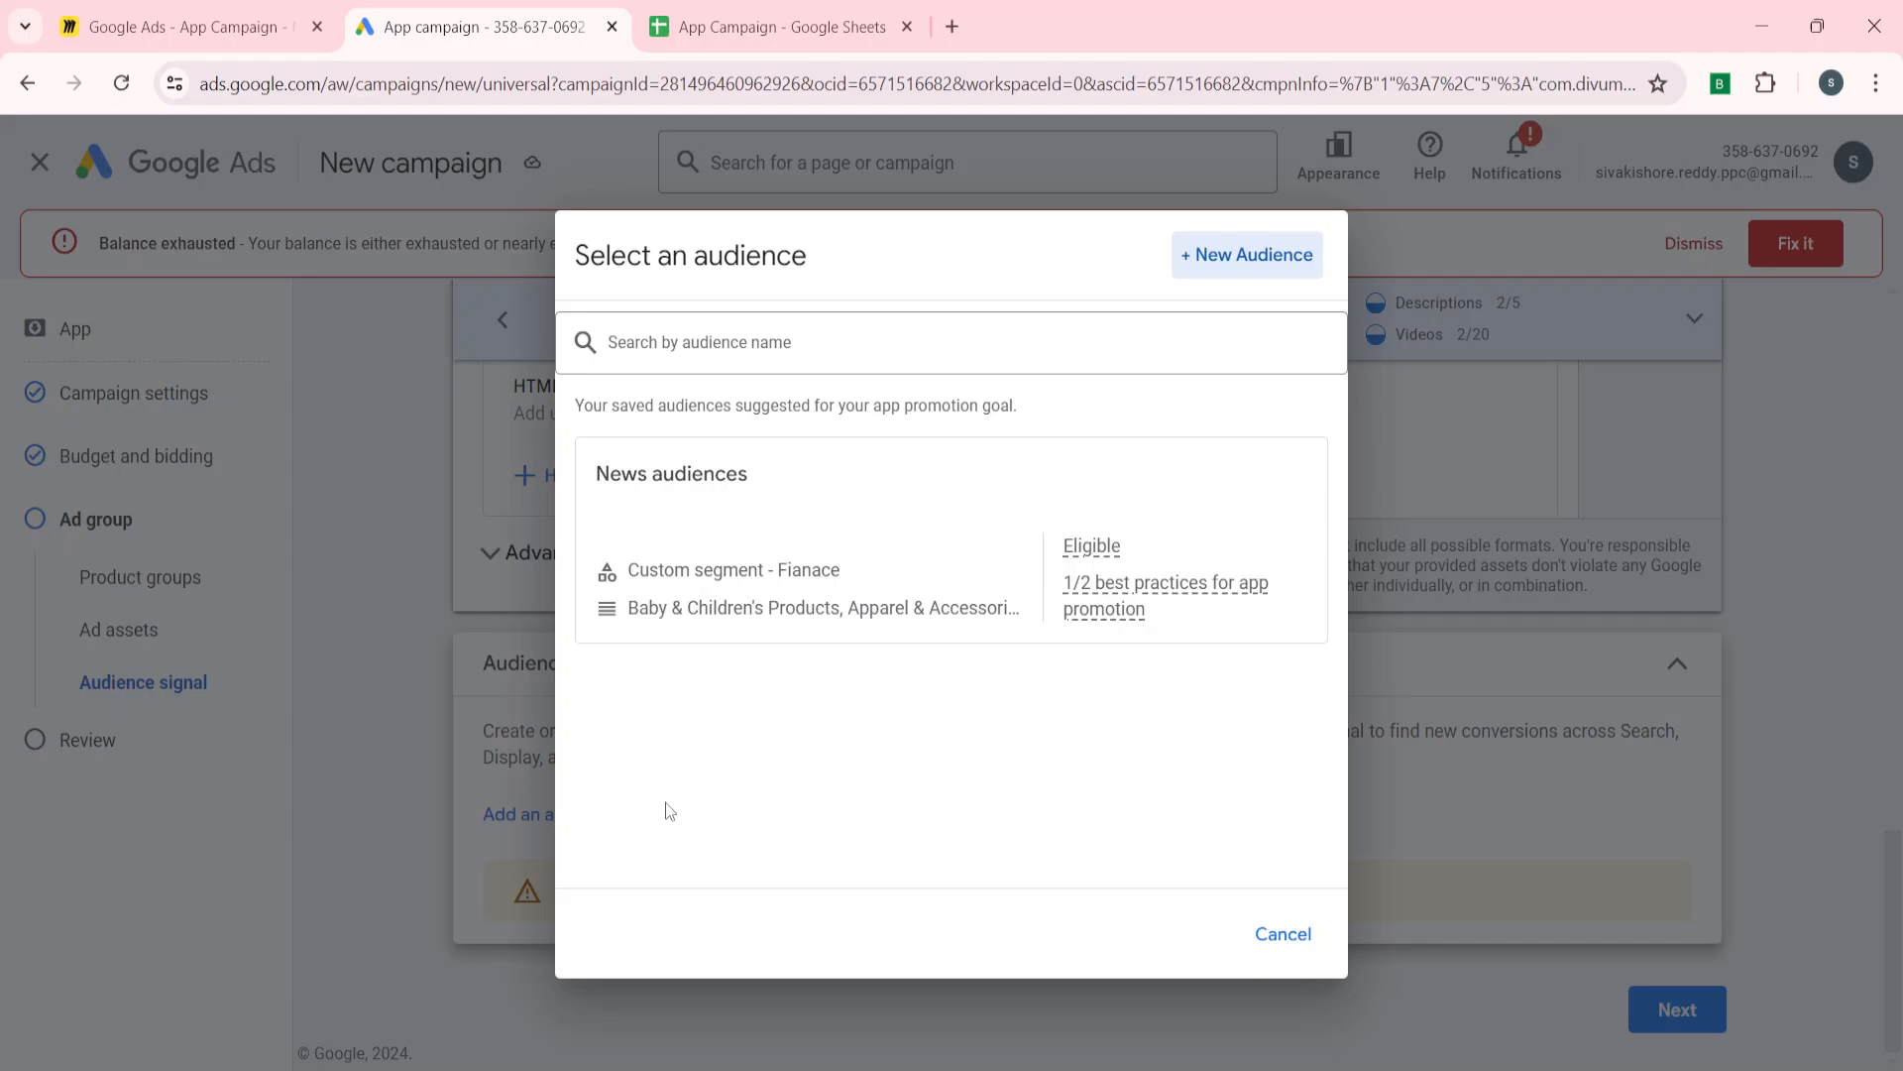
click(723, 602)
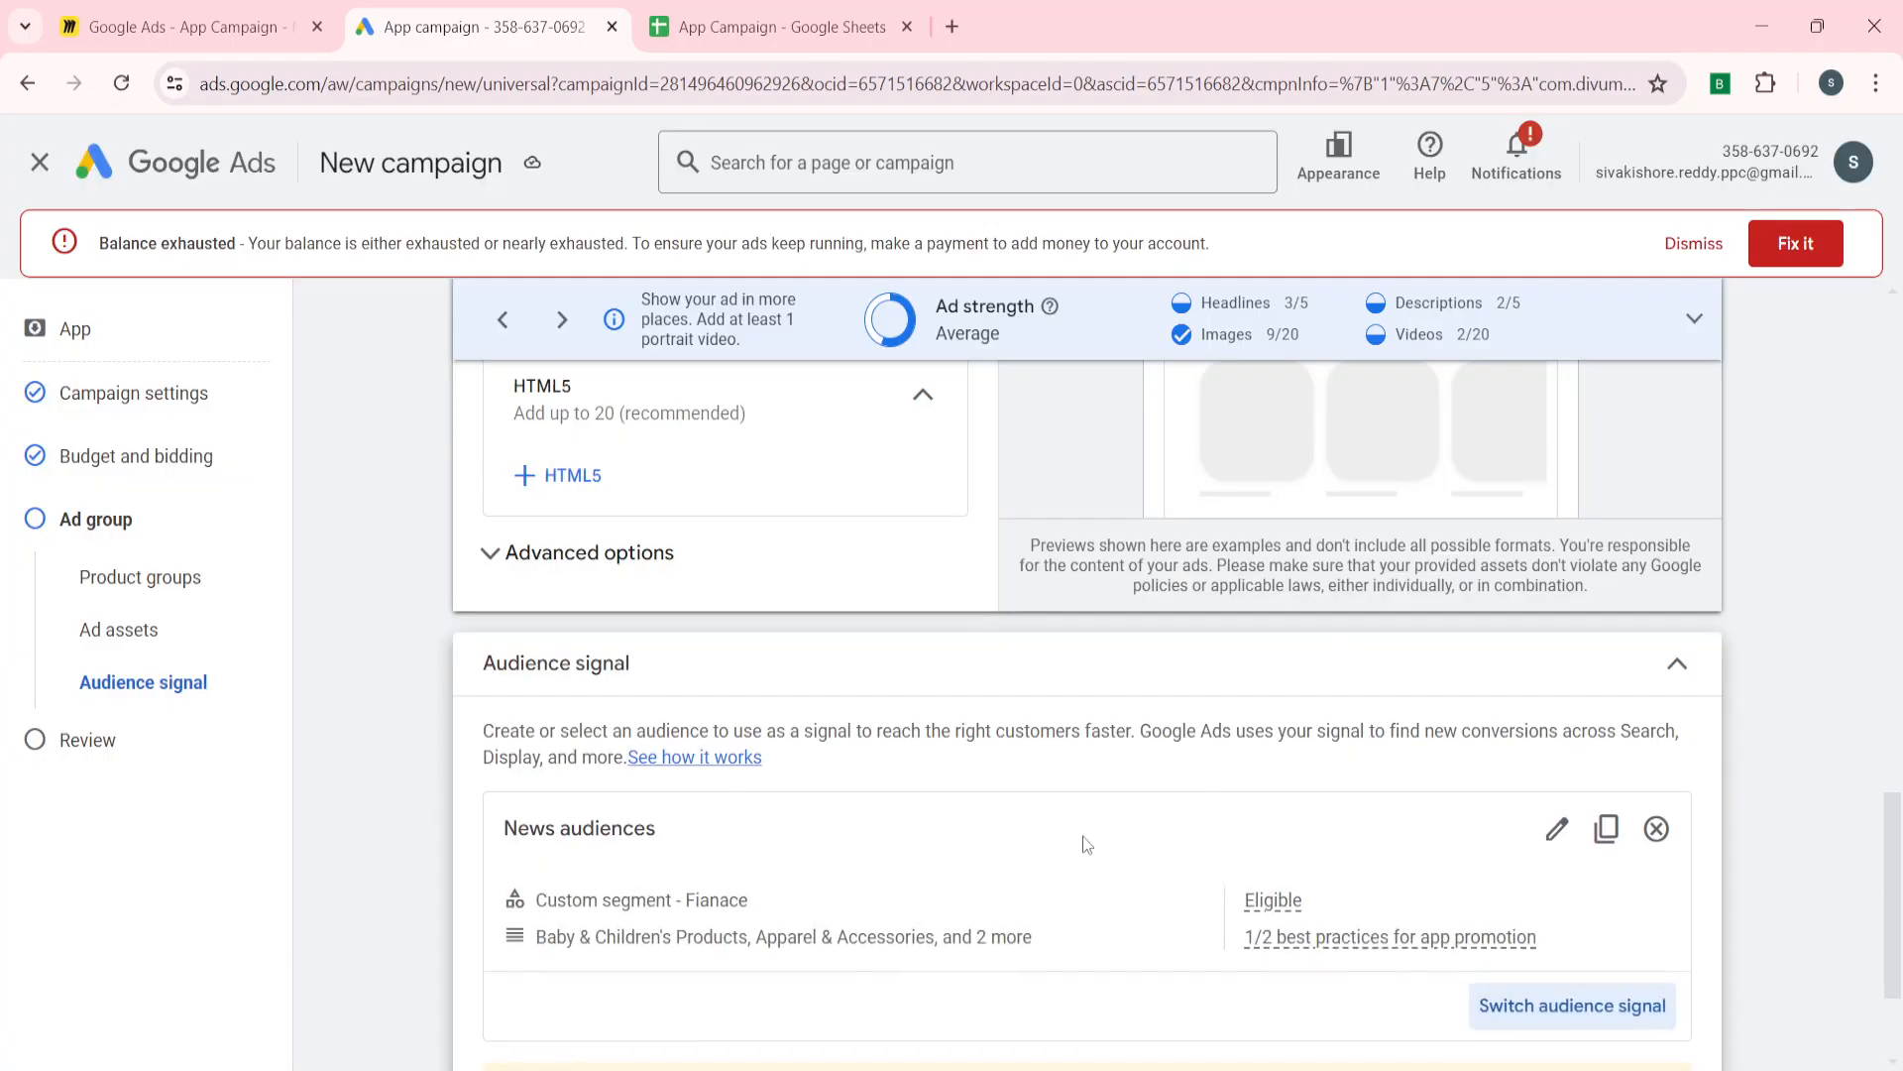
scroll(1083, 835, down, 3)
click(1678, 1011)
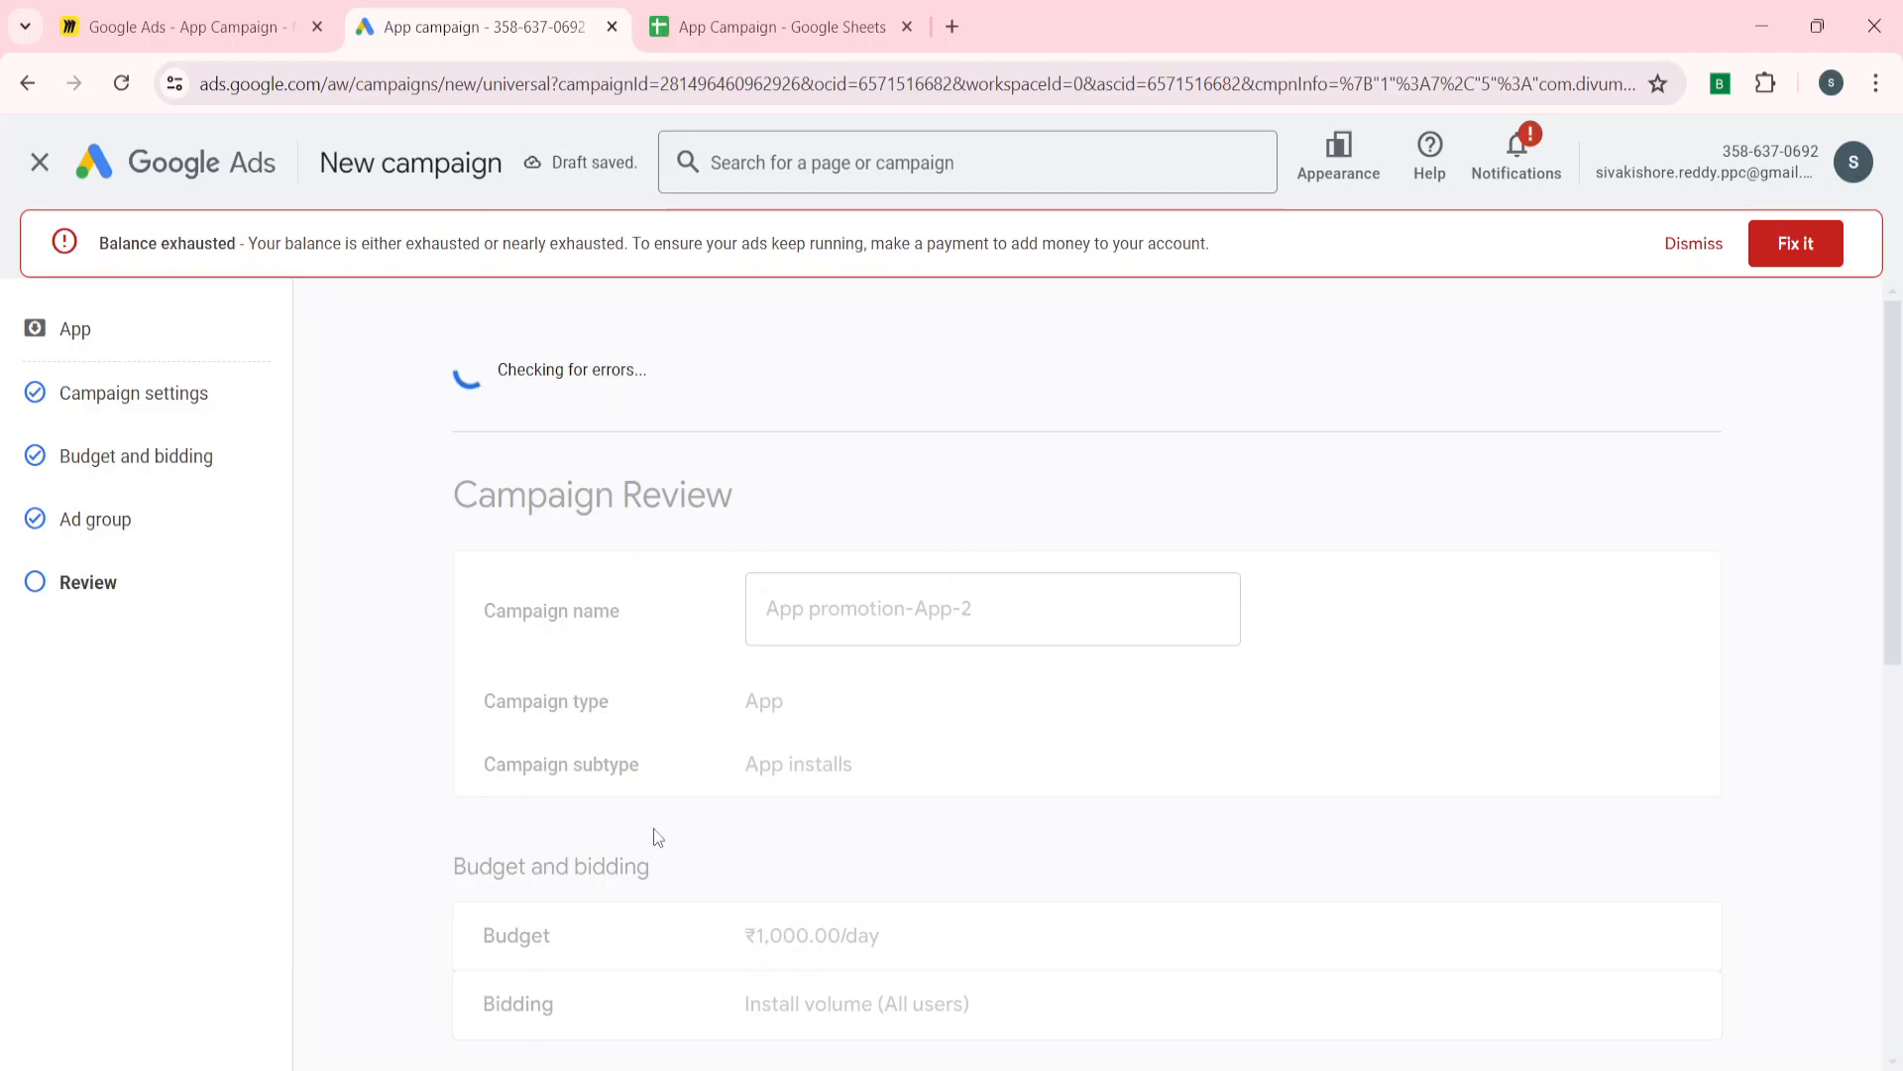
Step: Look through the campaign review and rename the campaign as "APP Installs"
scroll(574, 836, down, 6)
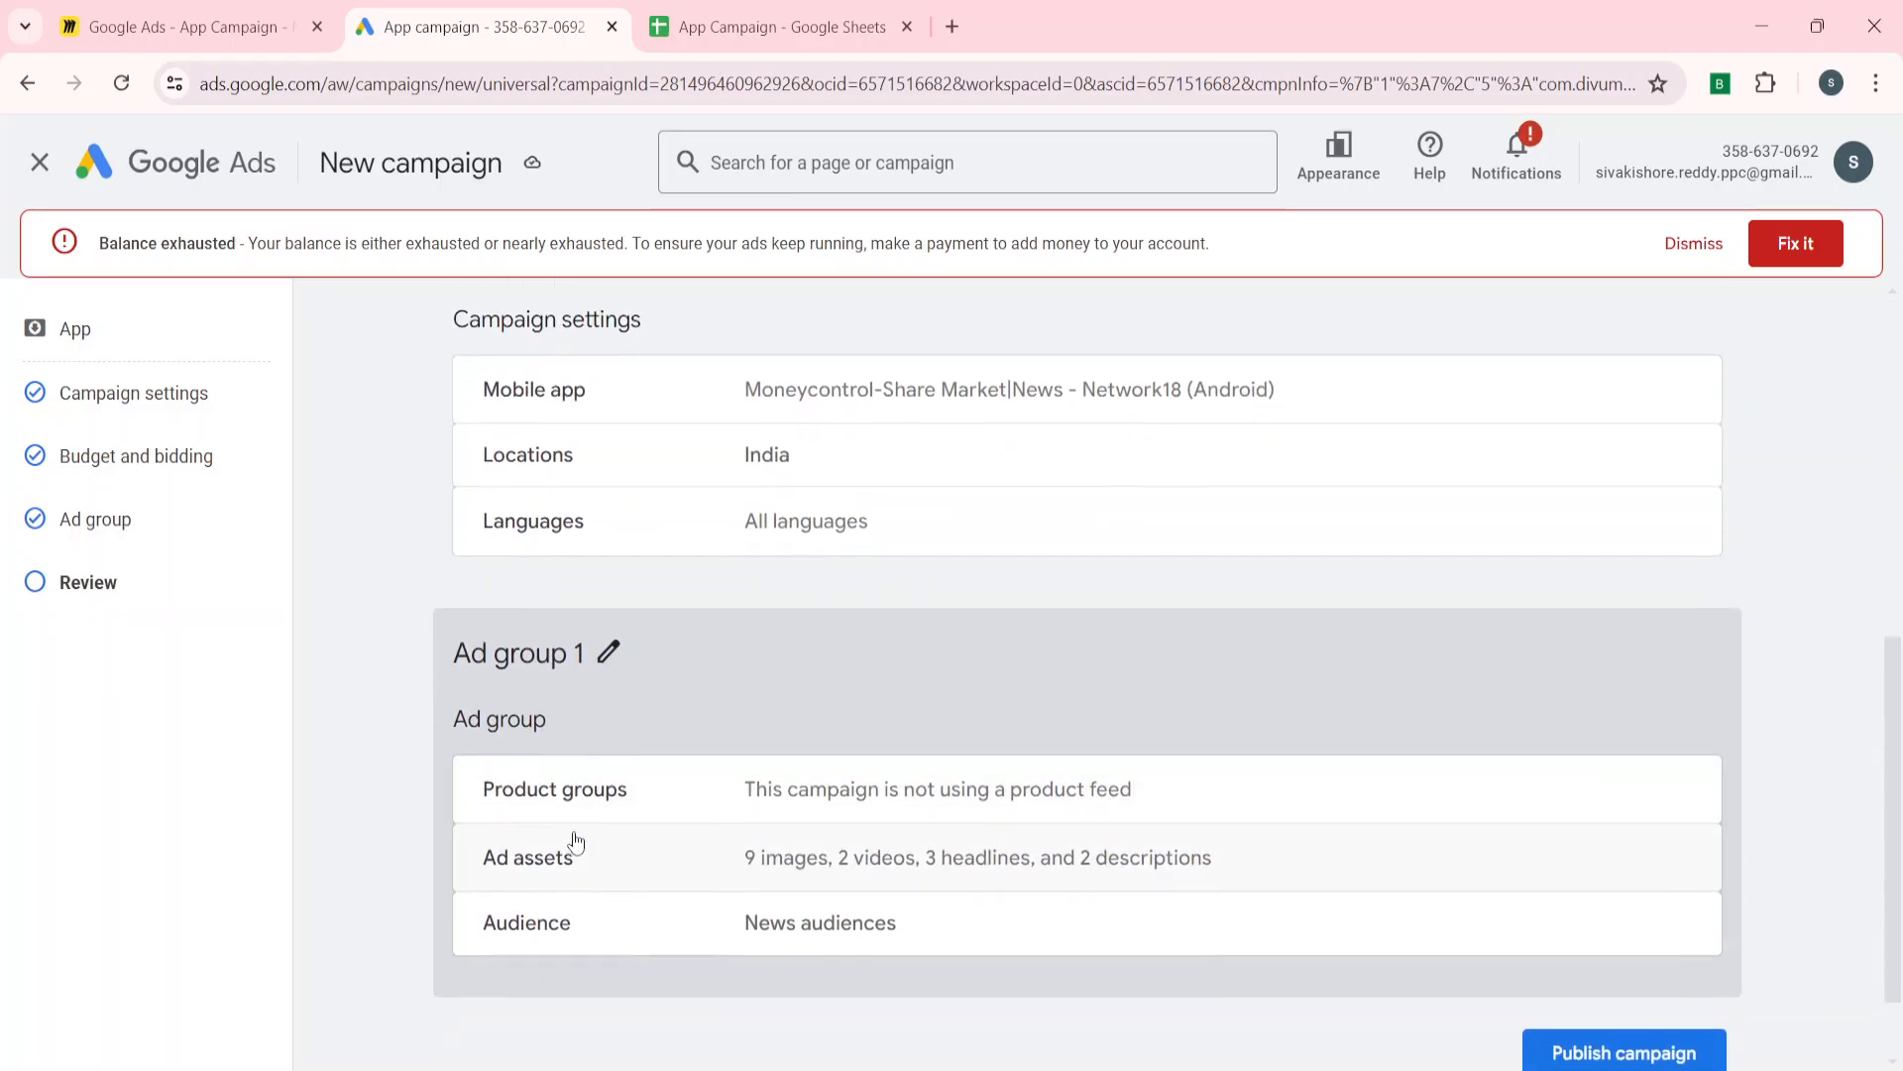
scroll(574, 836, up, 6)
click(945, 558)
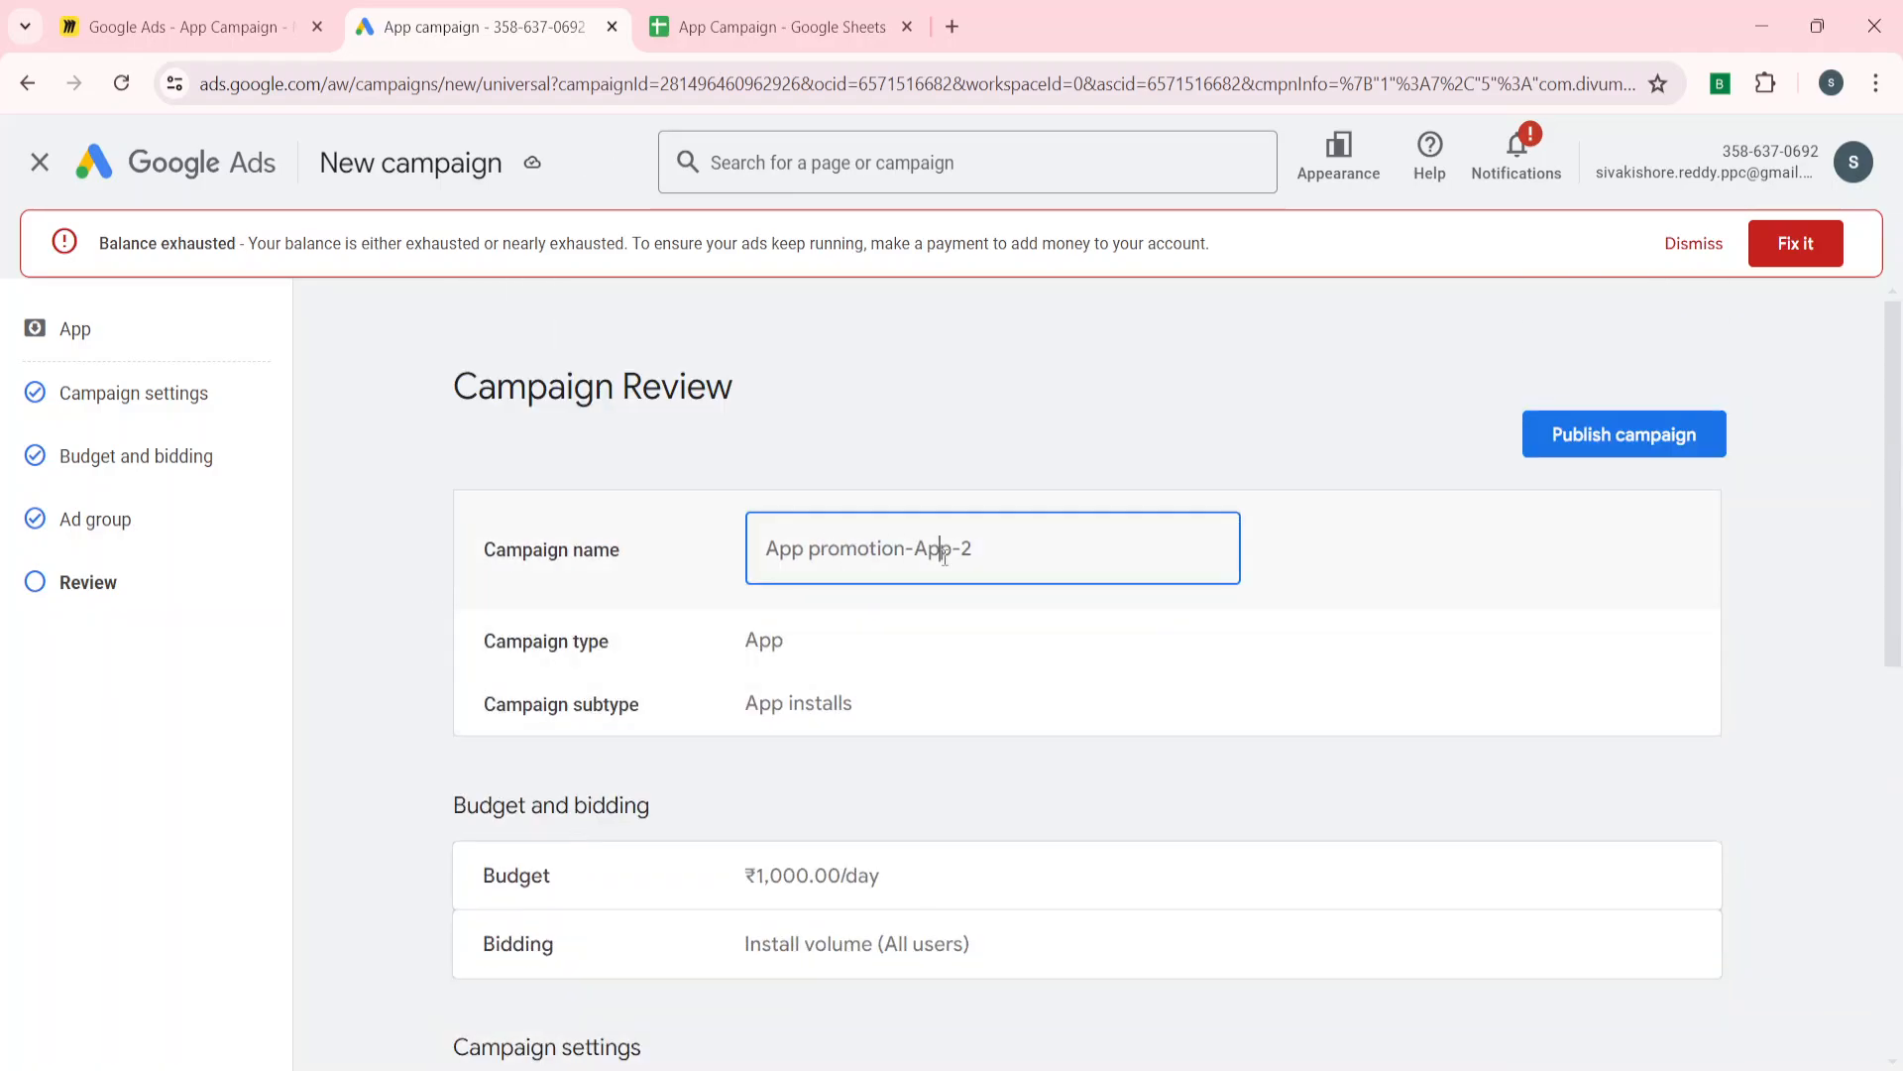
key(ctrl+a)
key(BackSpace)
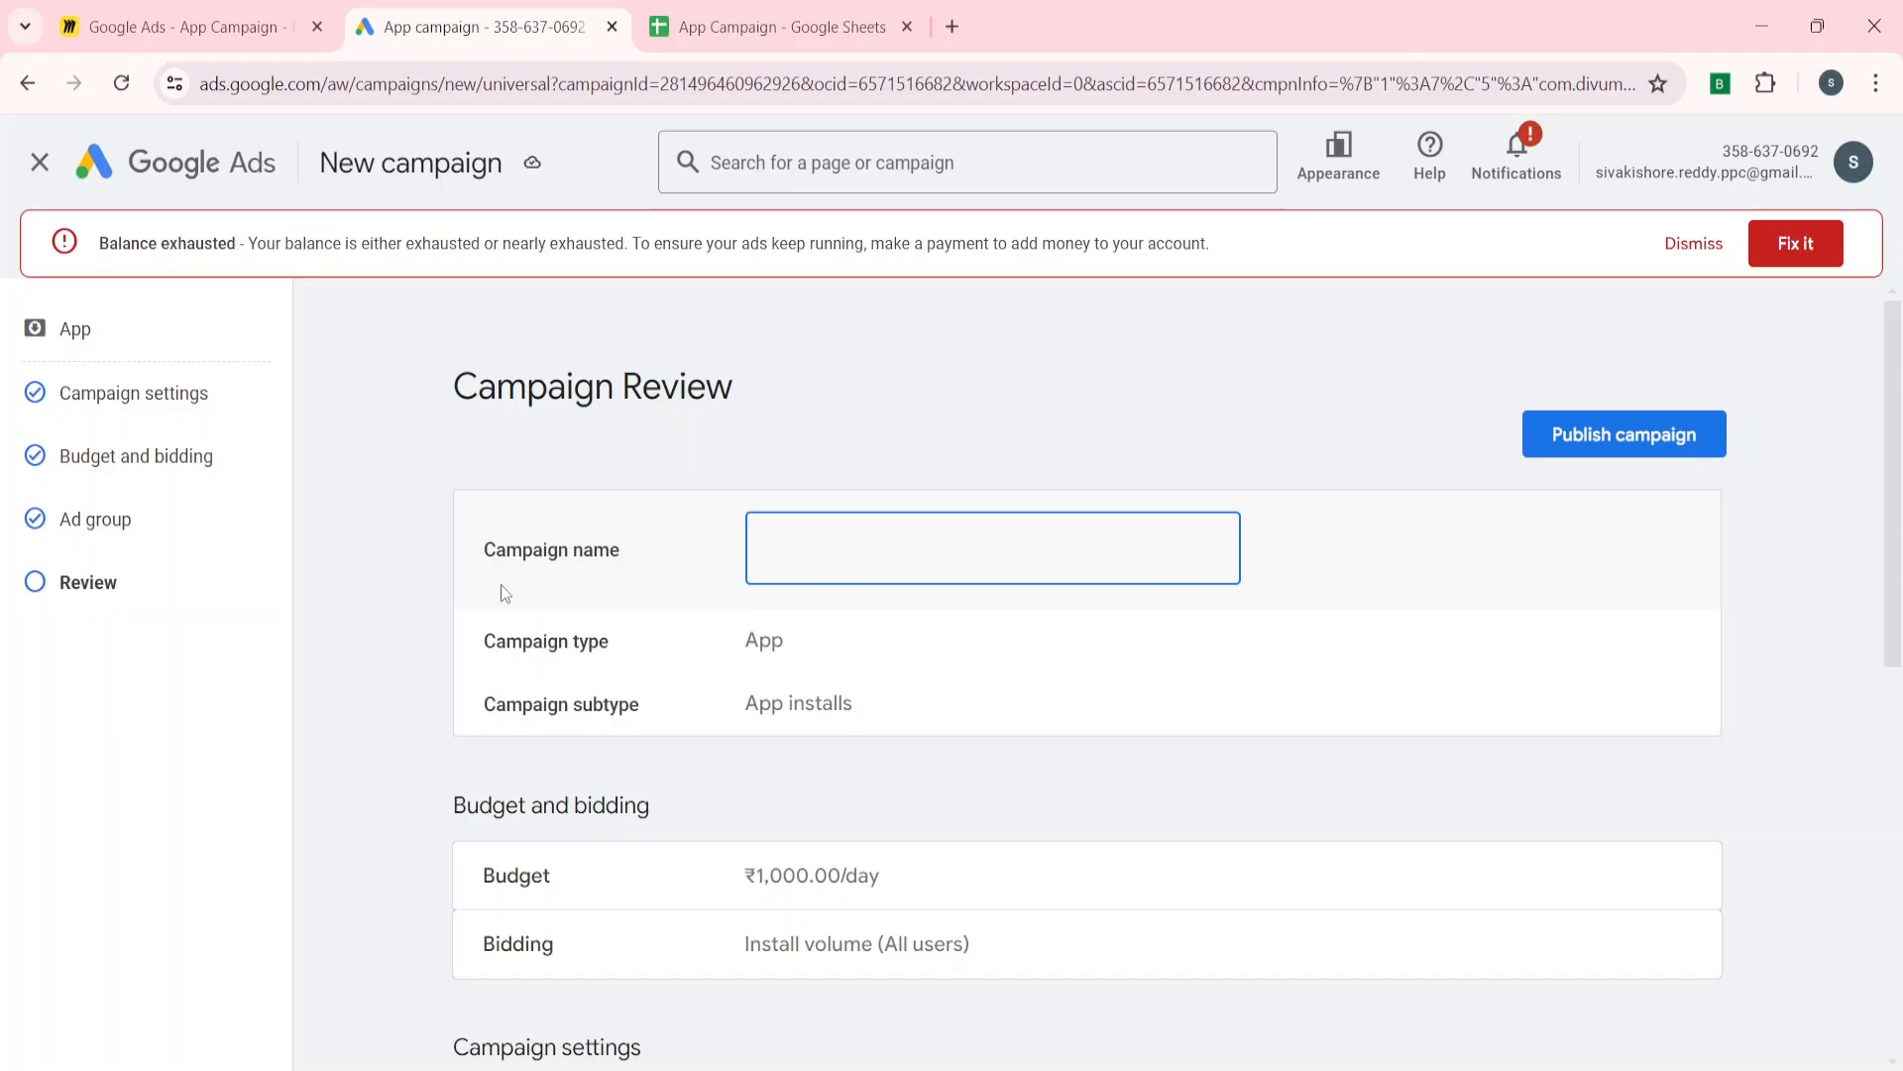
text(APP Installs)
Step: Check the campaign summary down to the ad group details and publish the campaign
click(1604, 442)
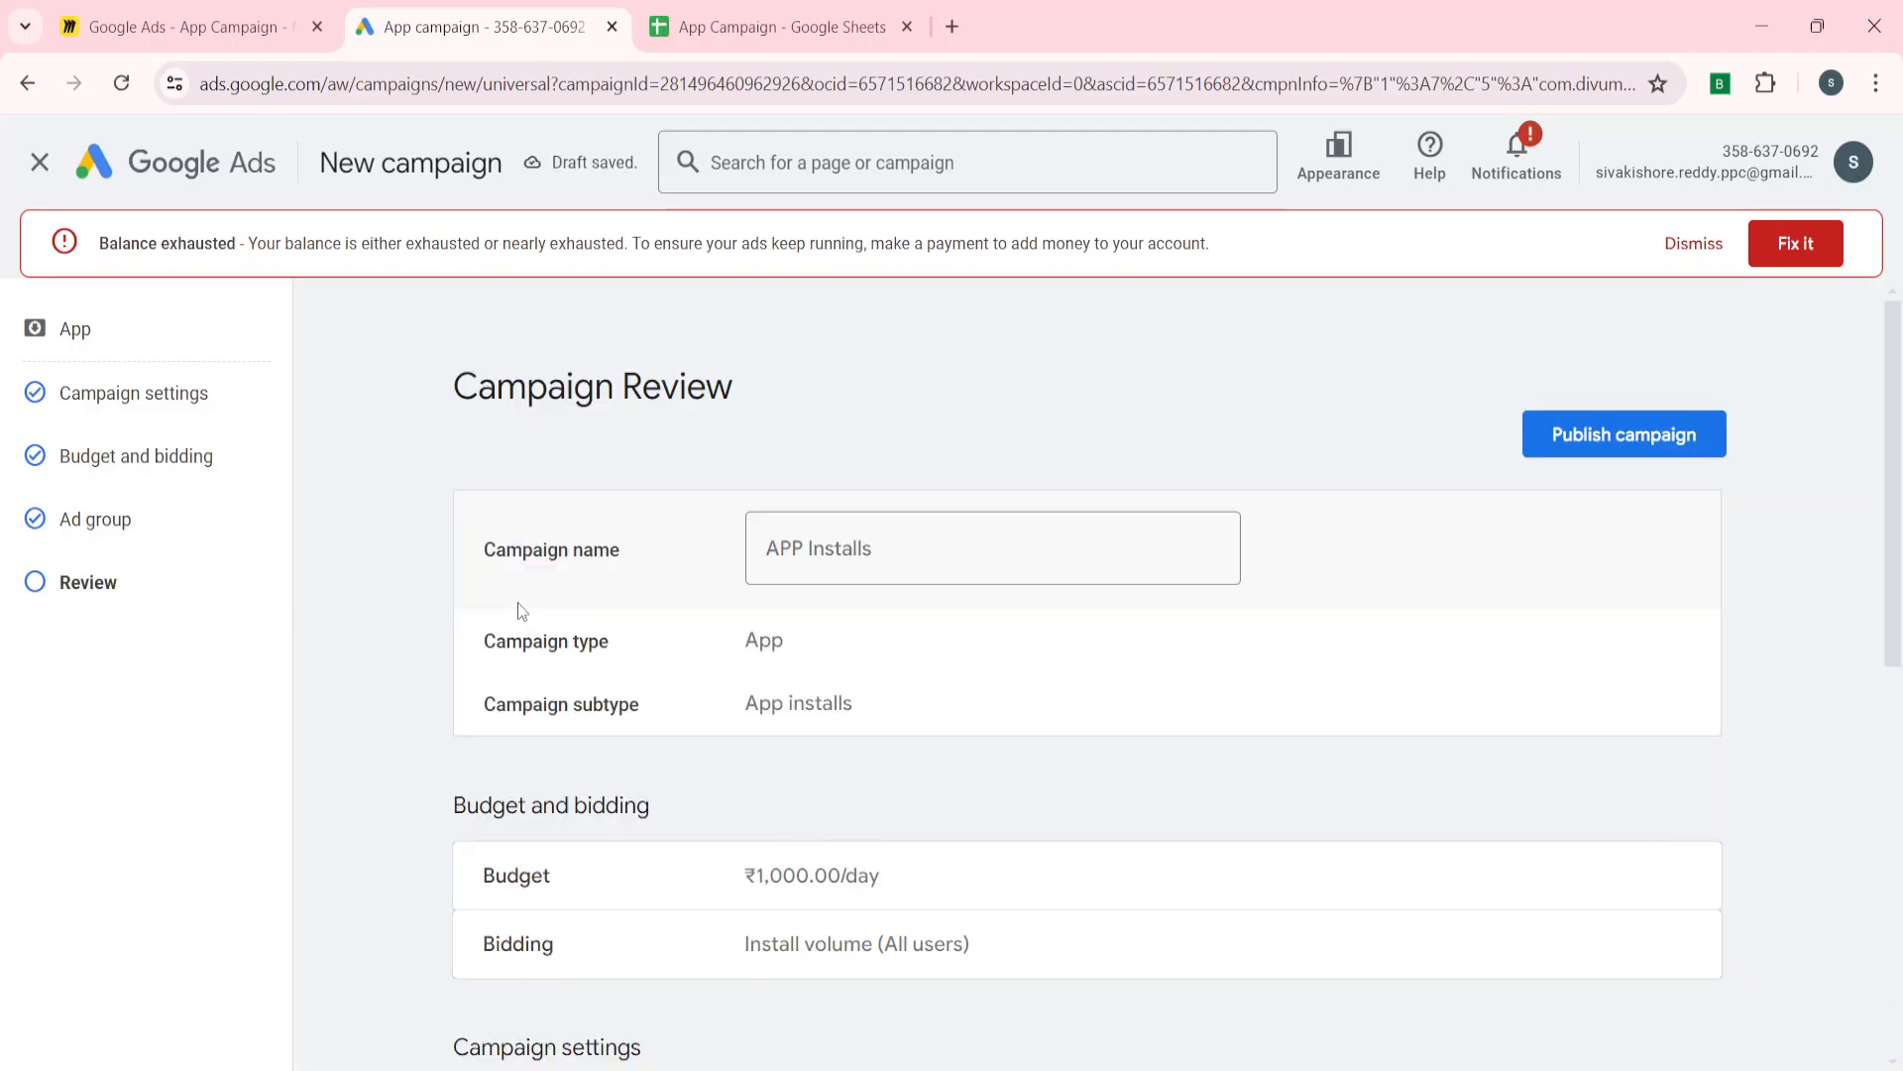
scroll(517, 602, down, 9)
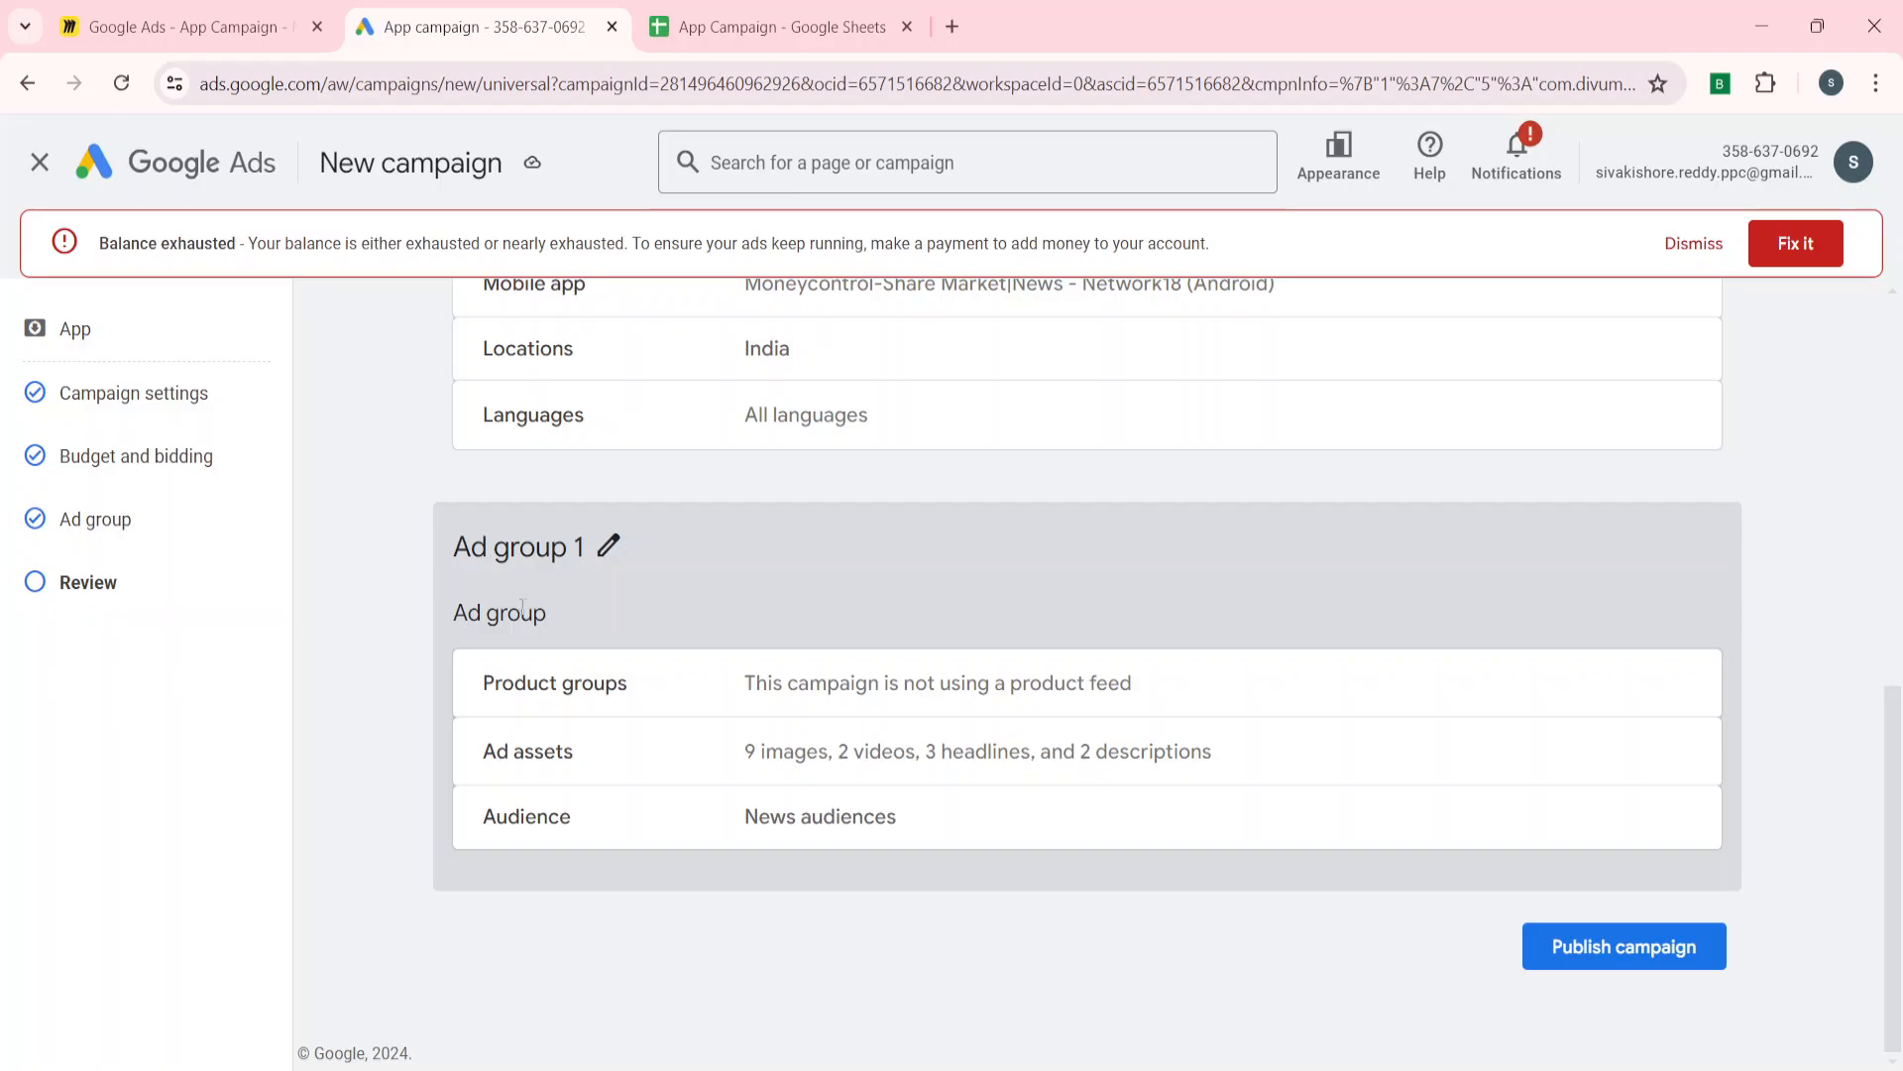
scroll(1077, 334, up, 9)
click(1606, 416)
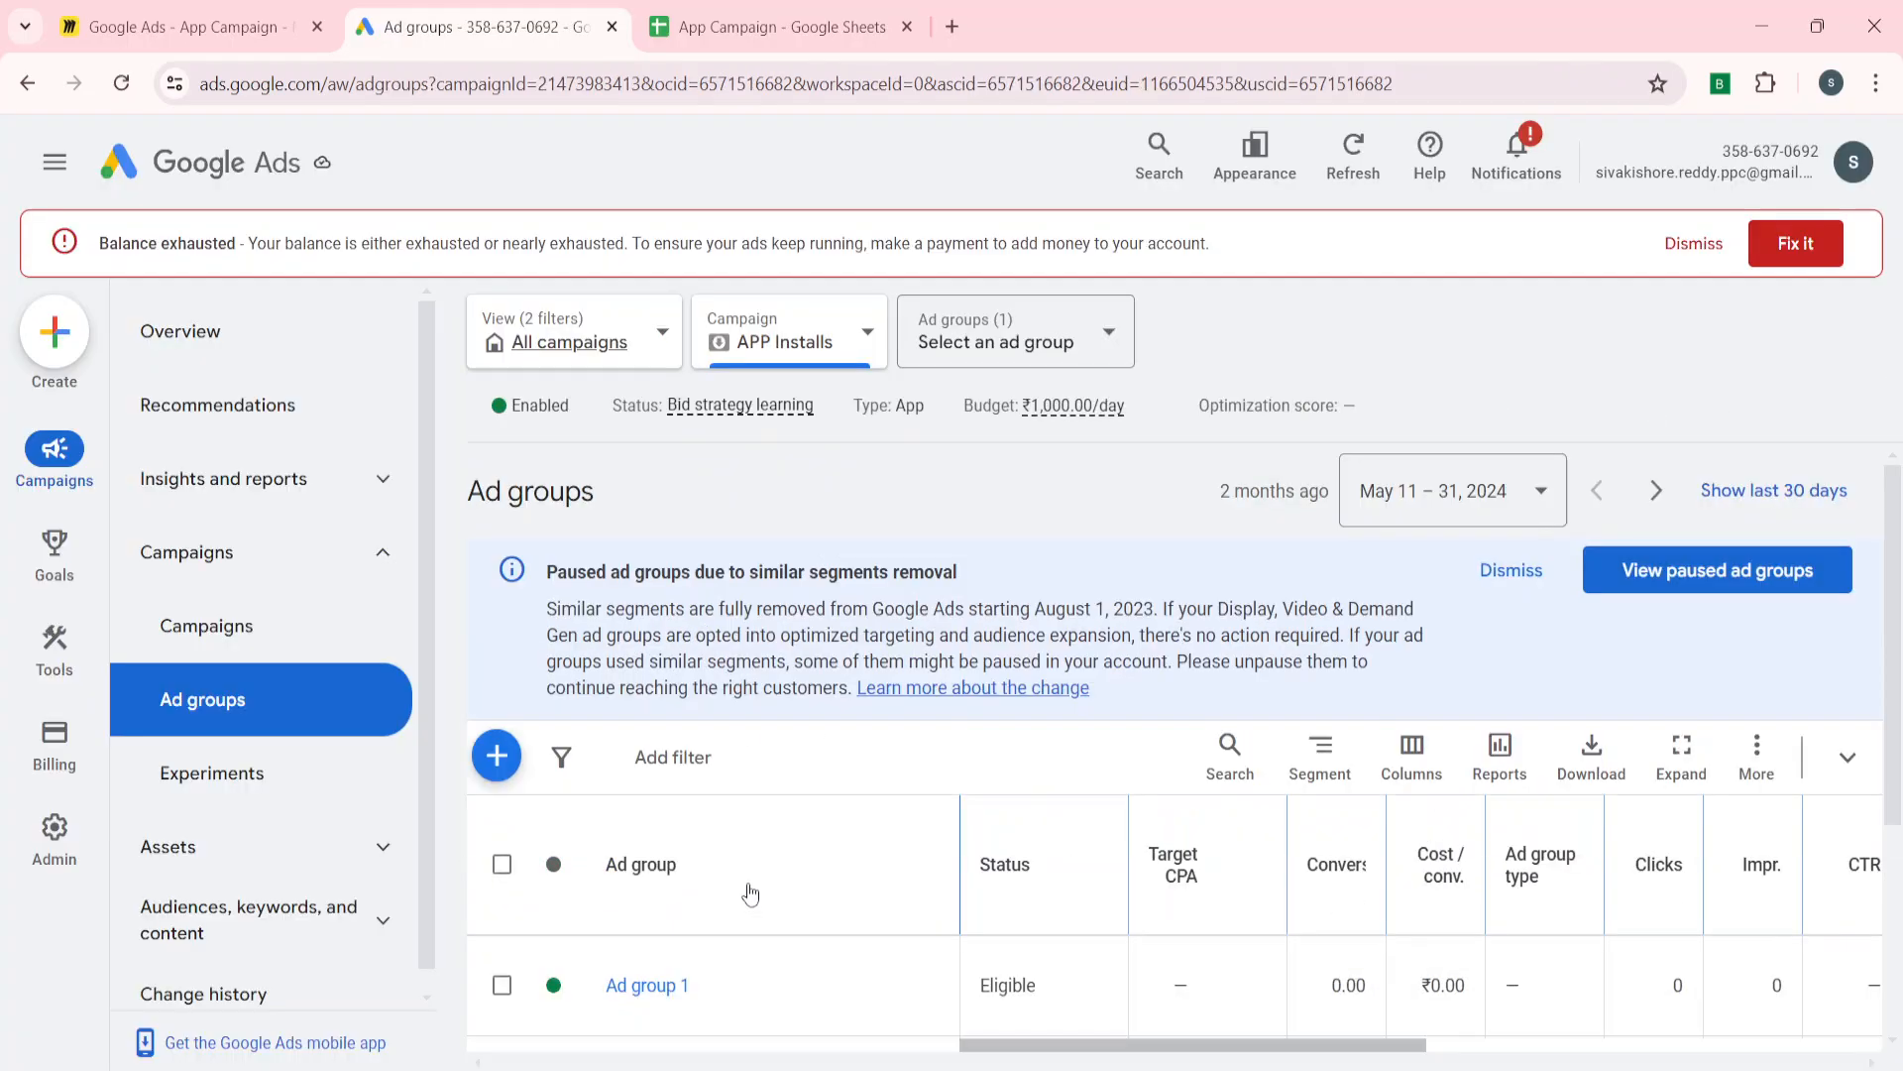
Step: Open the campaigns table of the APP Installs campaign and add the Installs column to its column set
scroll(1247, 916, right, 5)
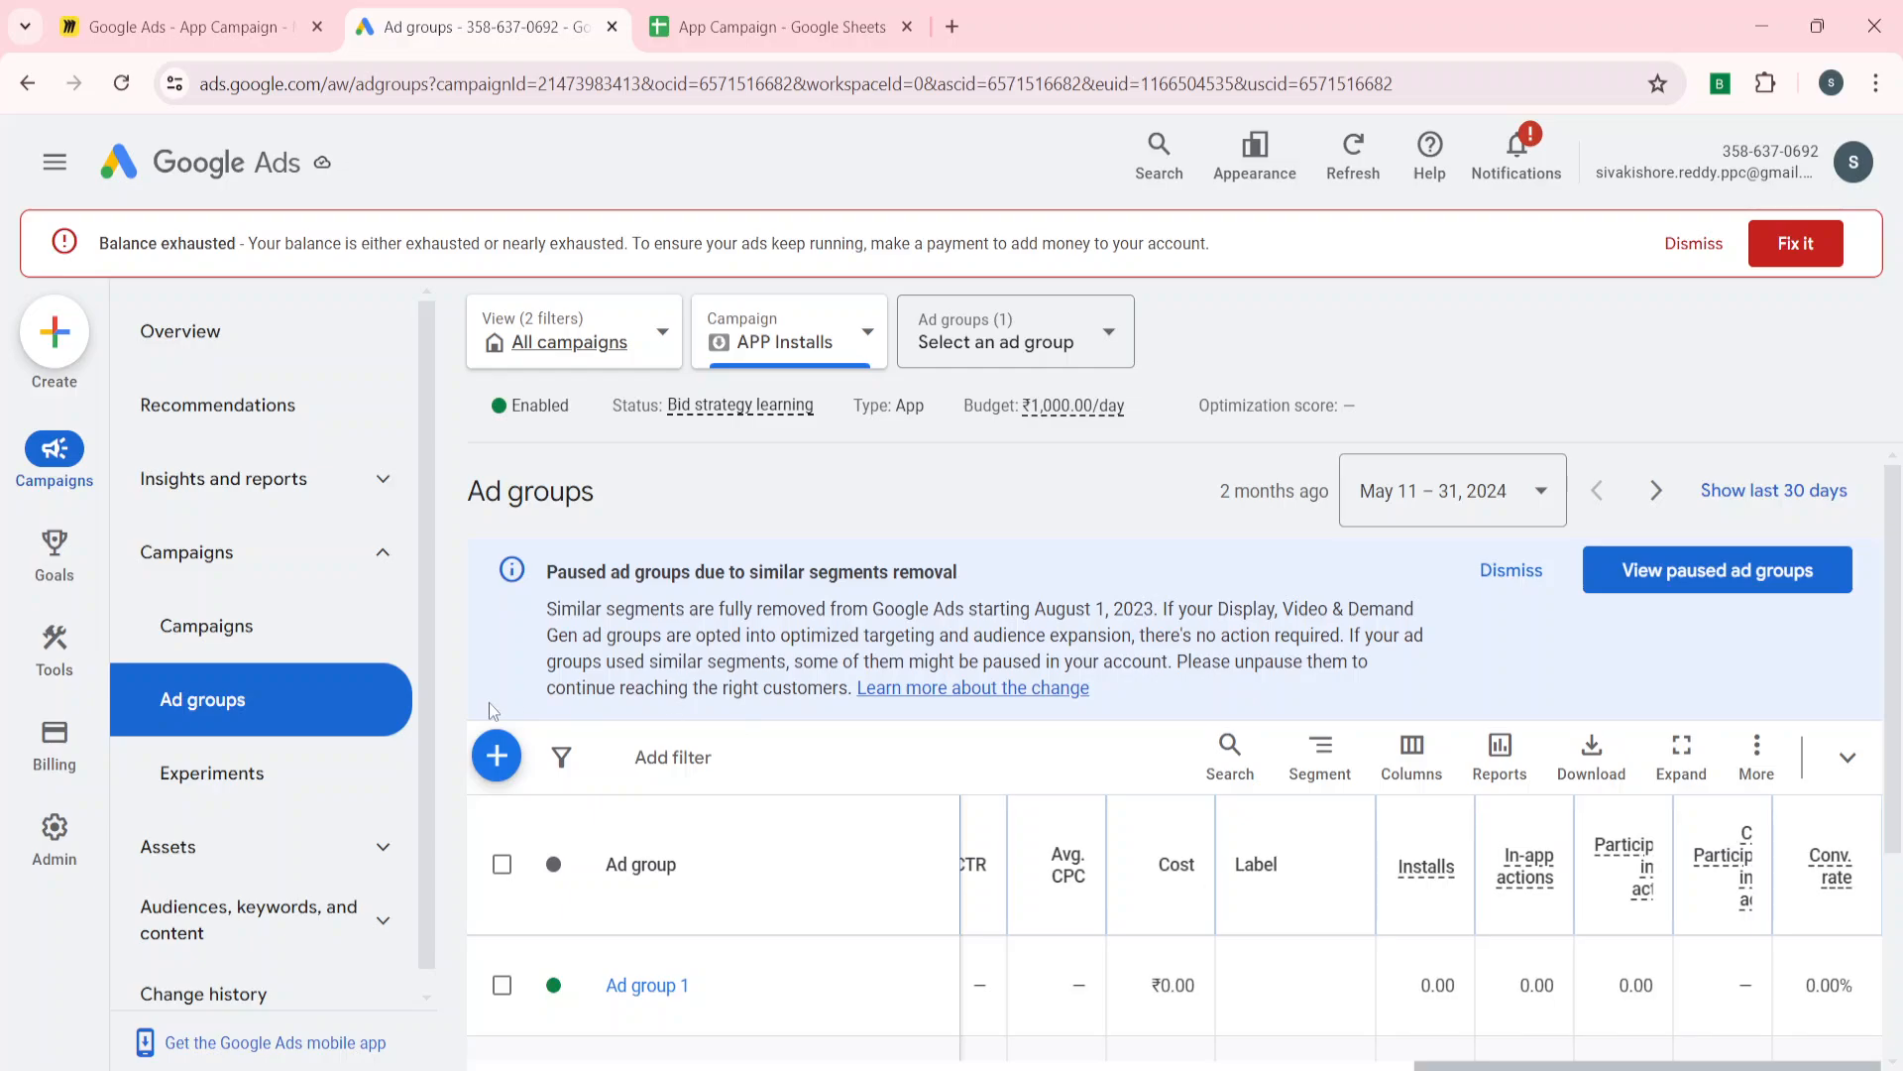
click(474, 628)
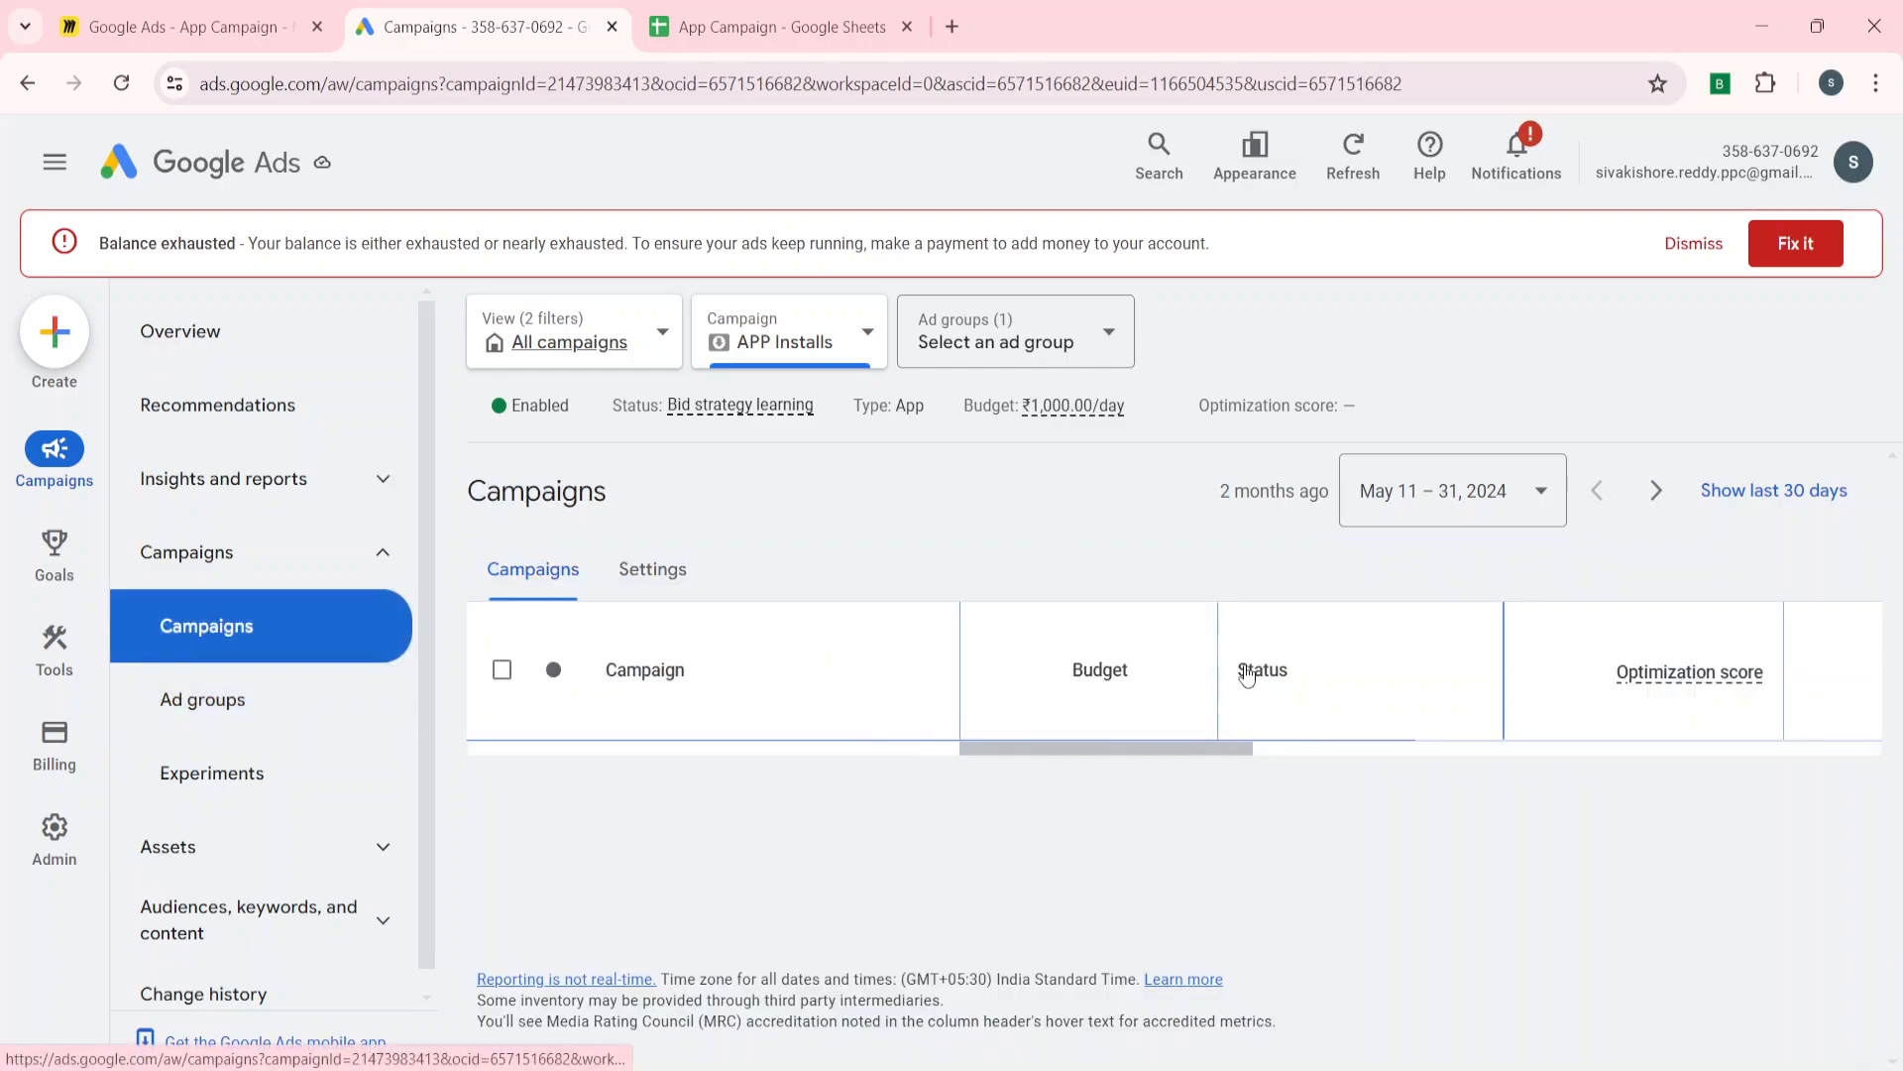
mouse_move(1249, 670)
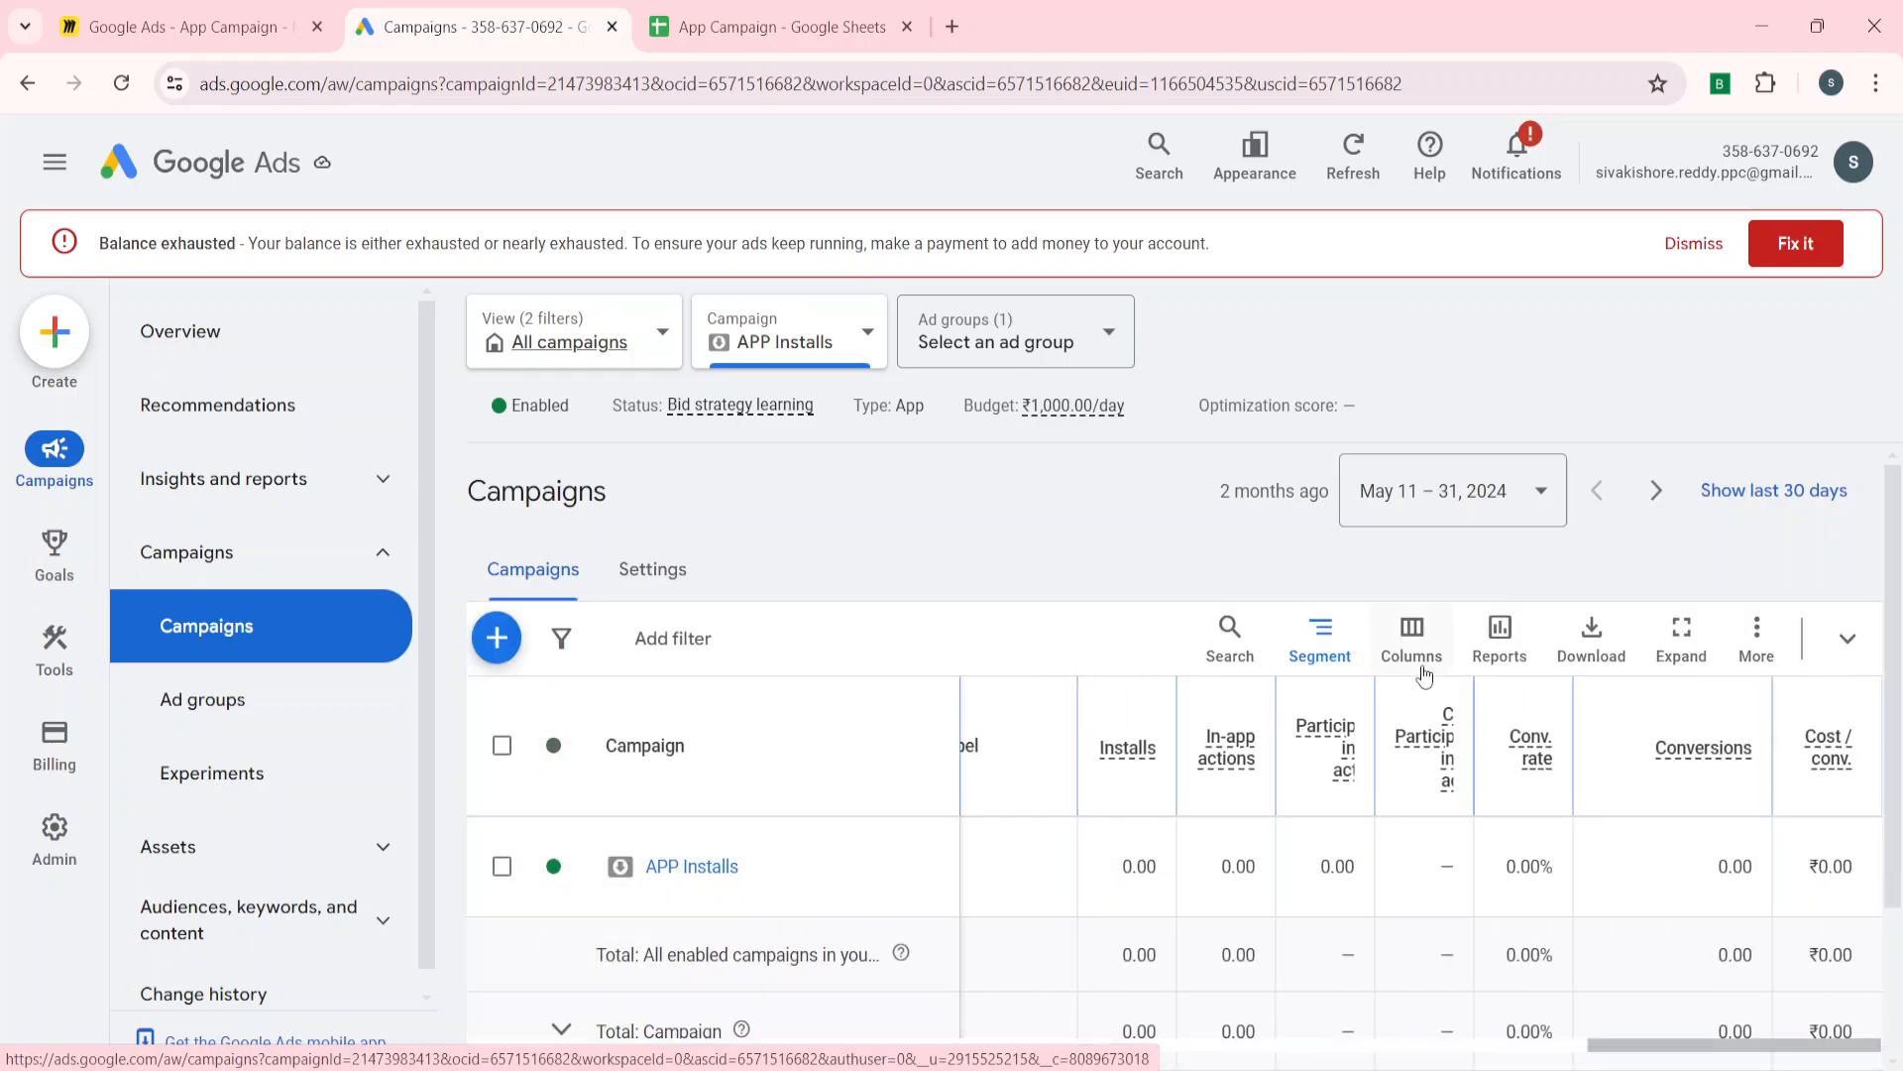
click(1412, 639)
click(1397, 699)
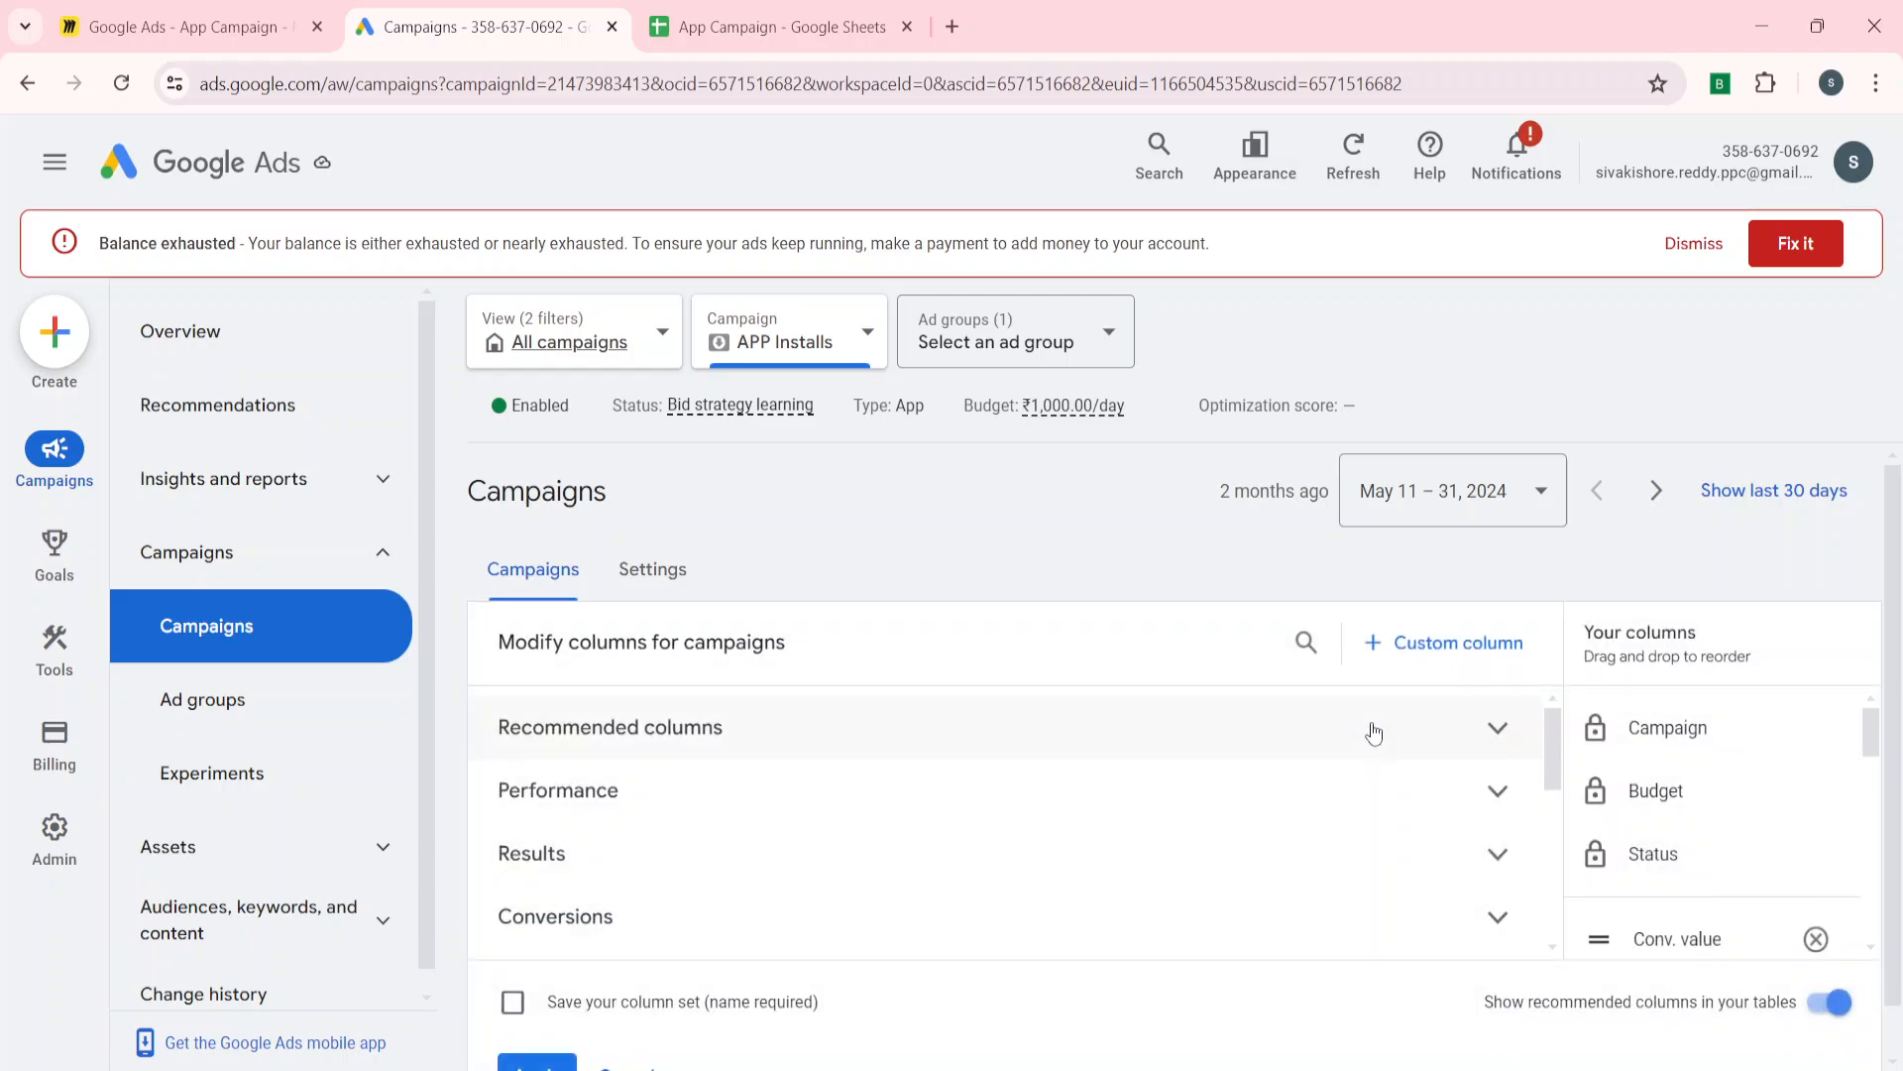
click(1307, 643)
text(ins)
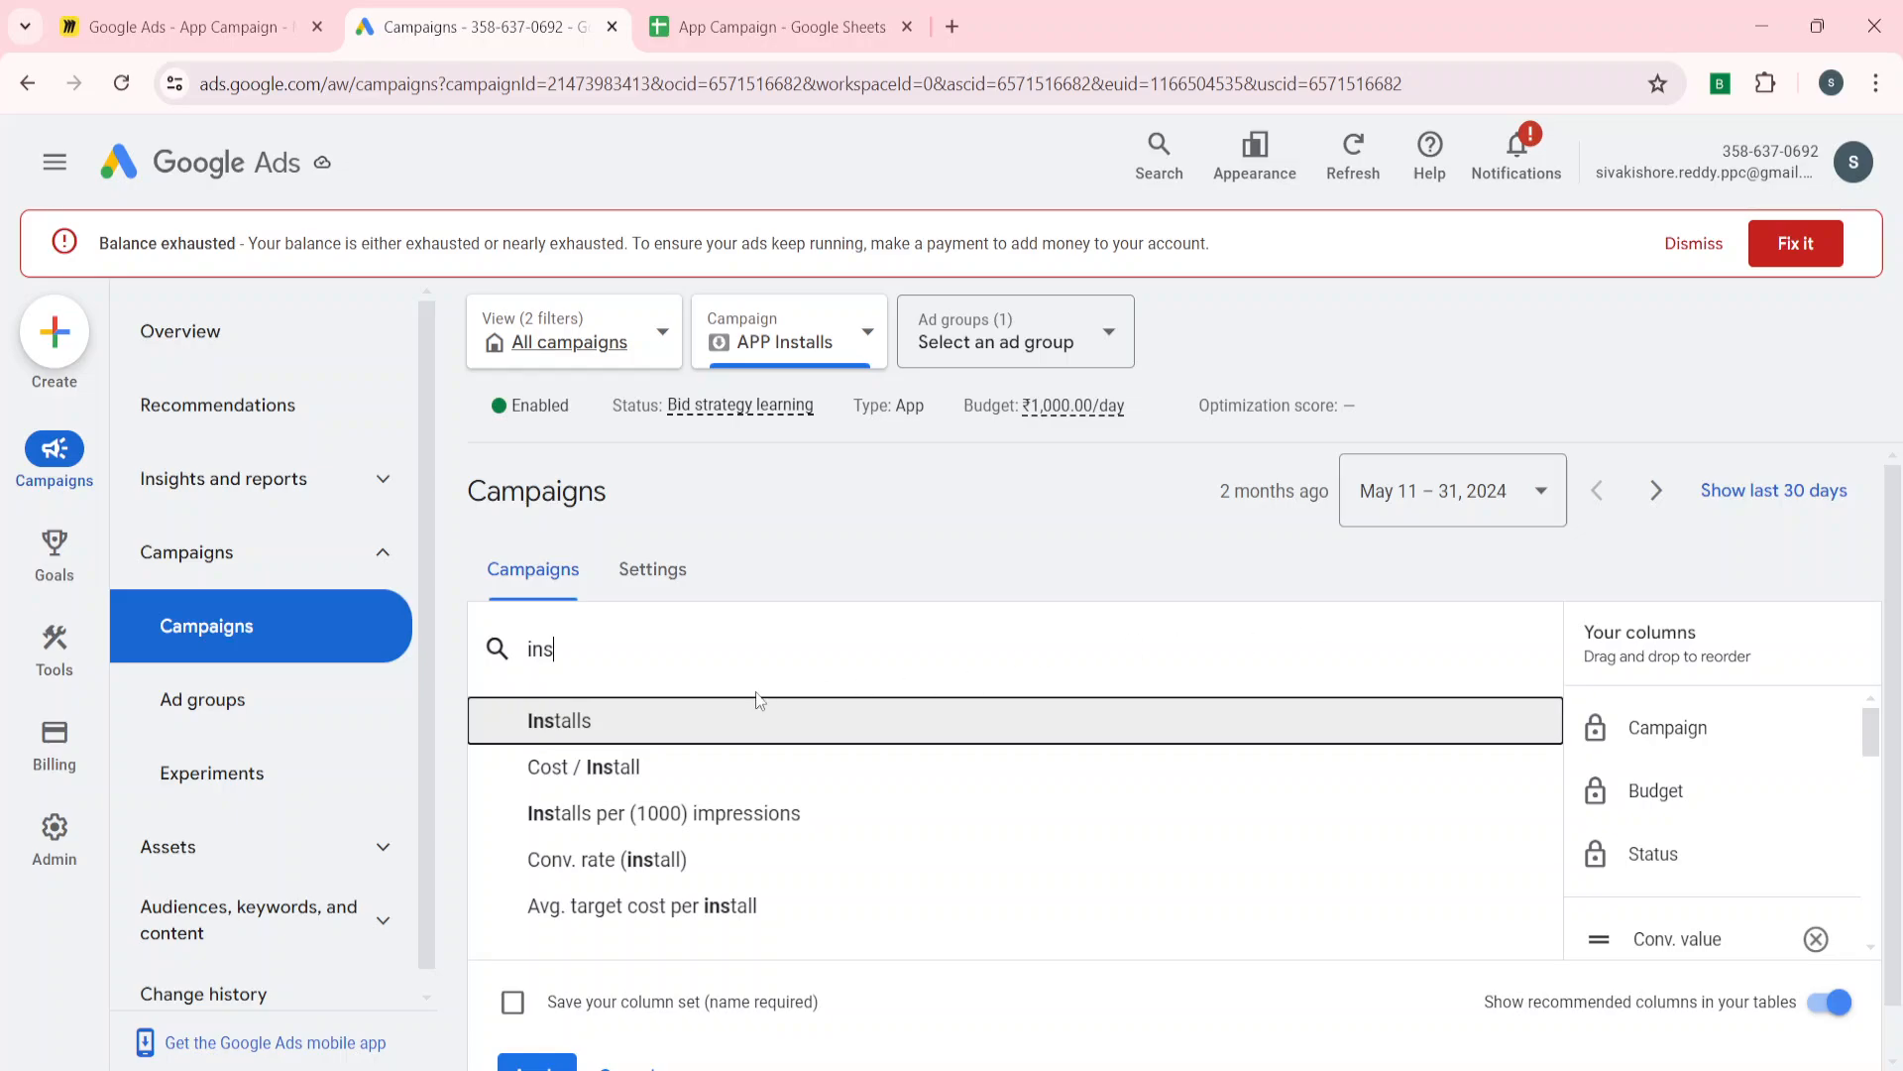
click(573, 734)
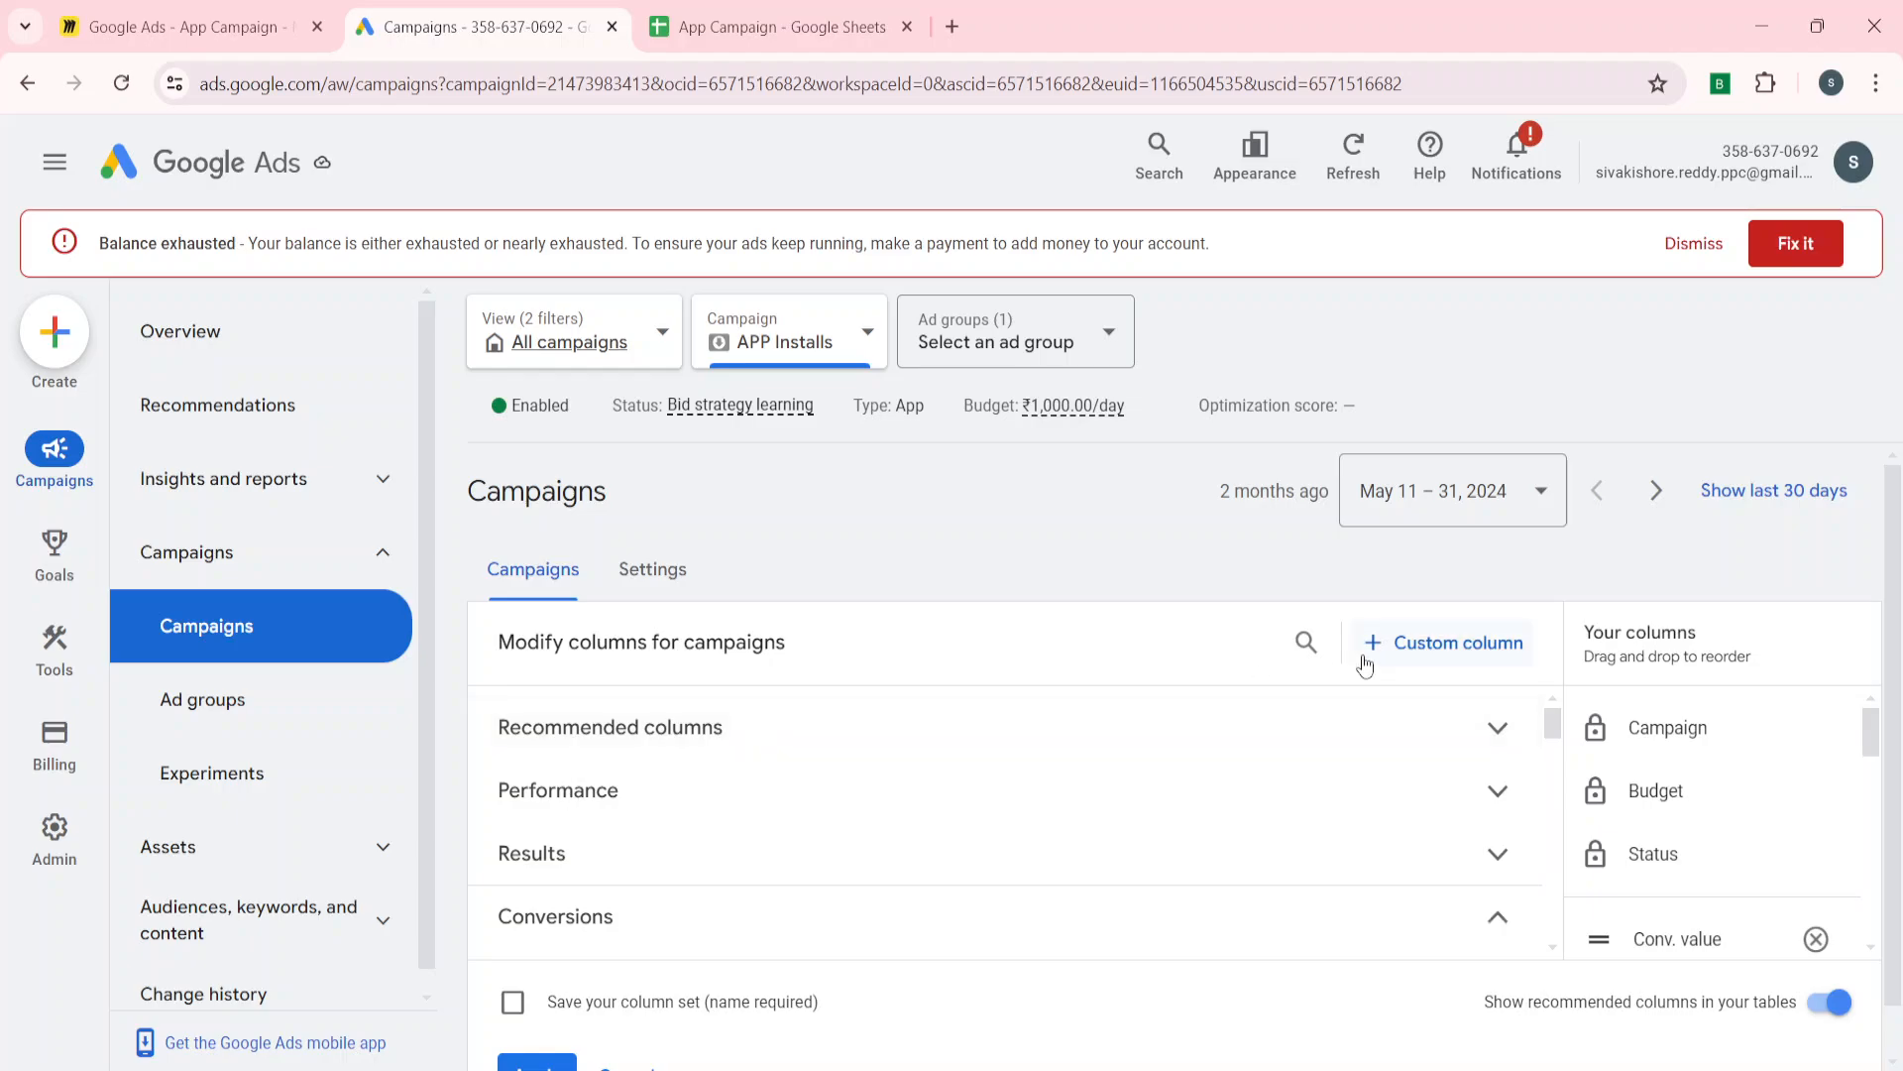
Step: Add the Cost / Install column to the campaigns table and apply the column changes
click(1296, 639)
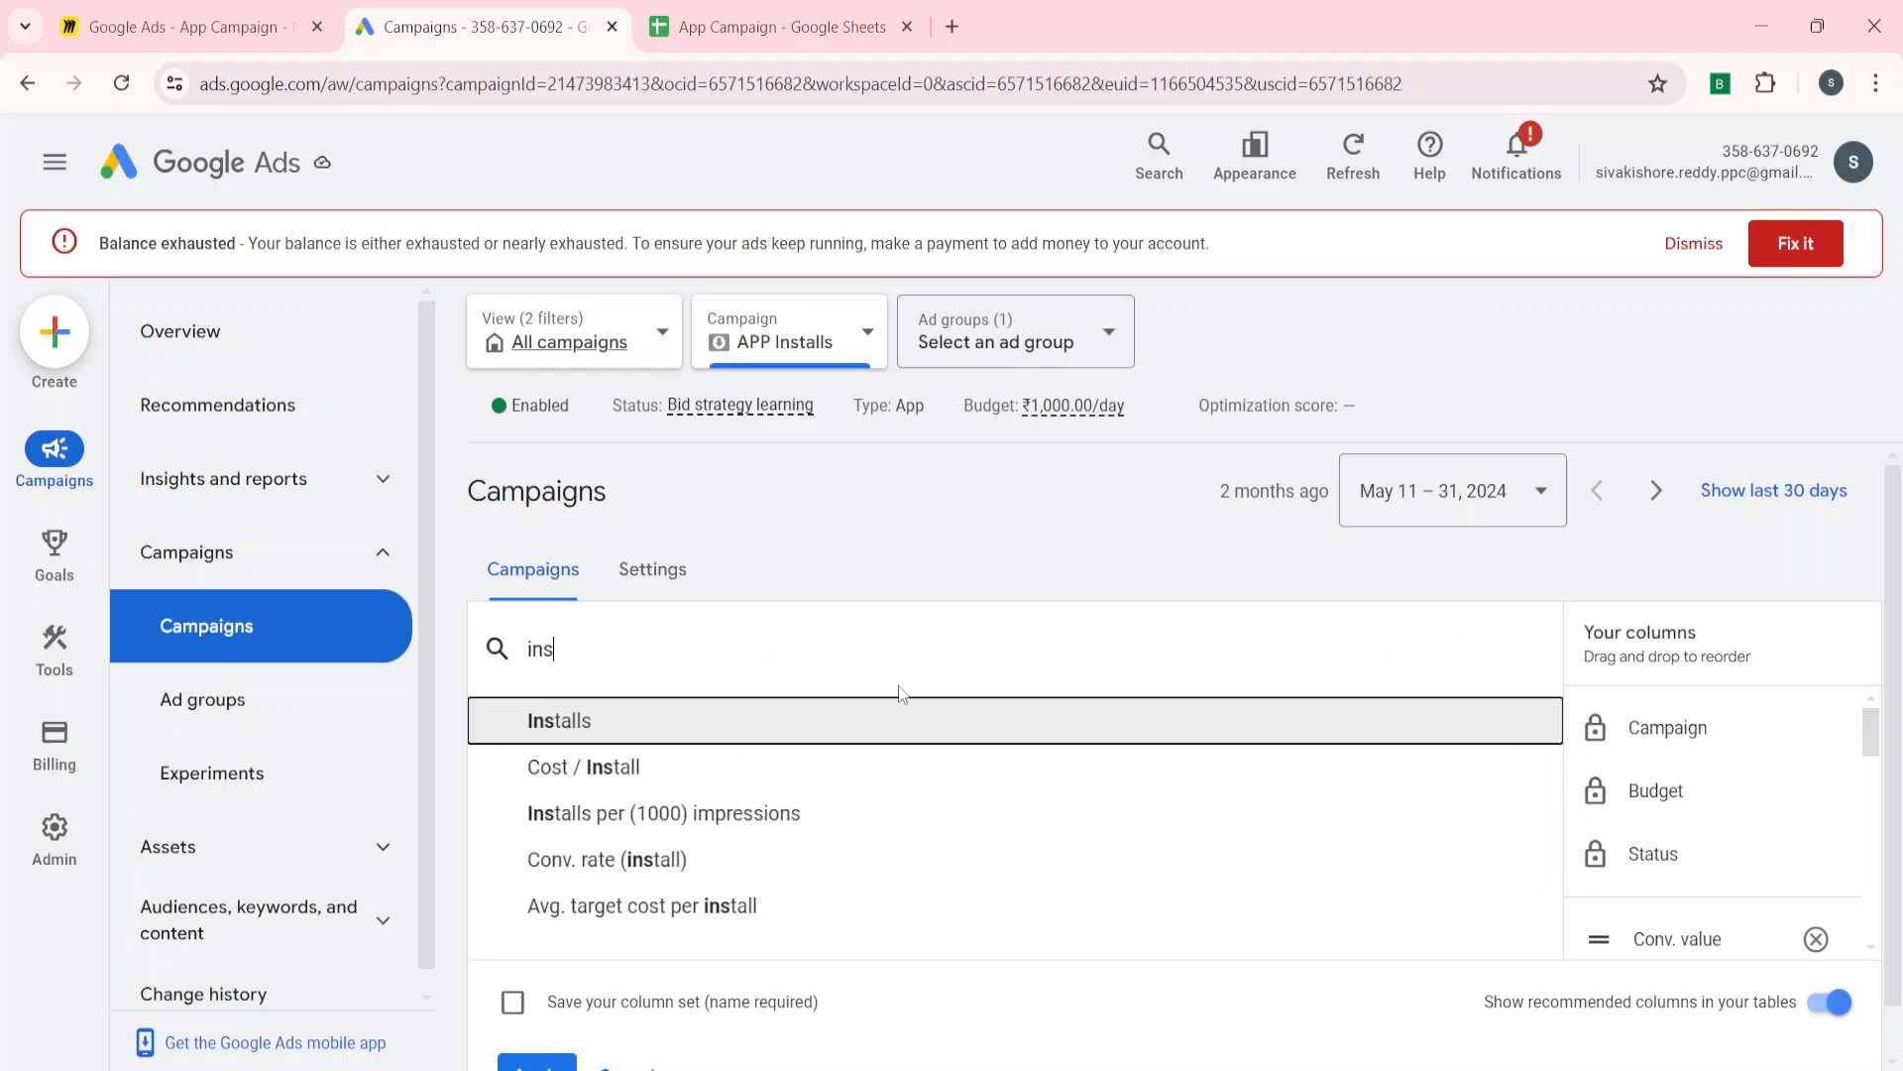
click(706, 765)
scroll(1649, 883, down, 10)
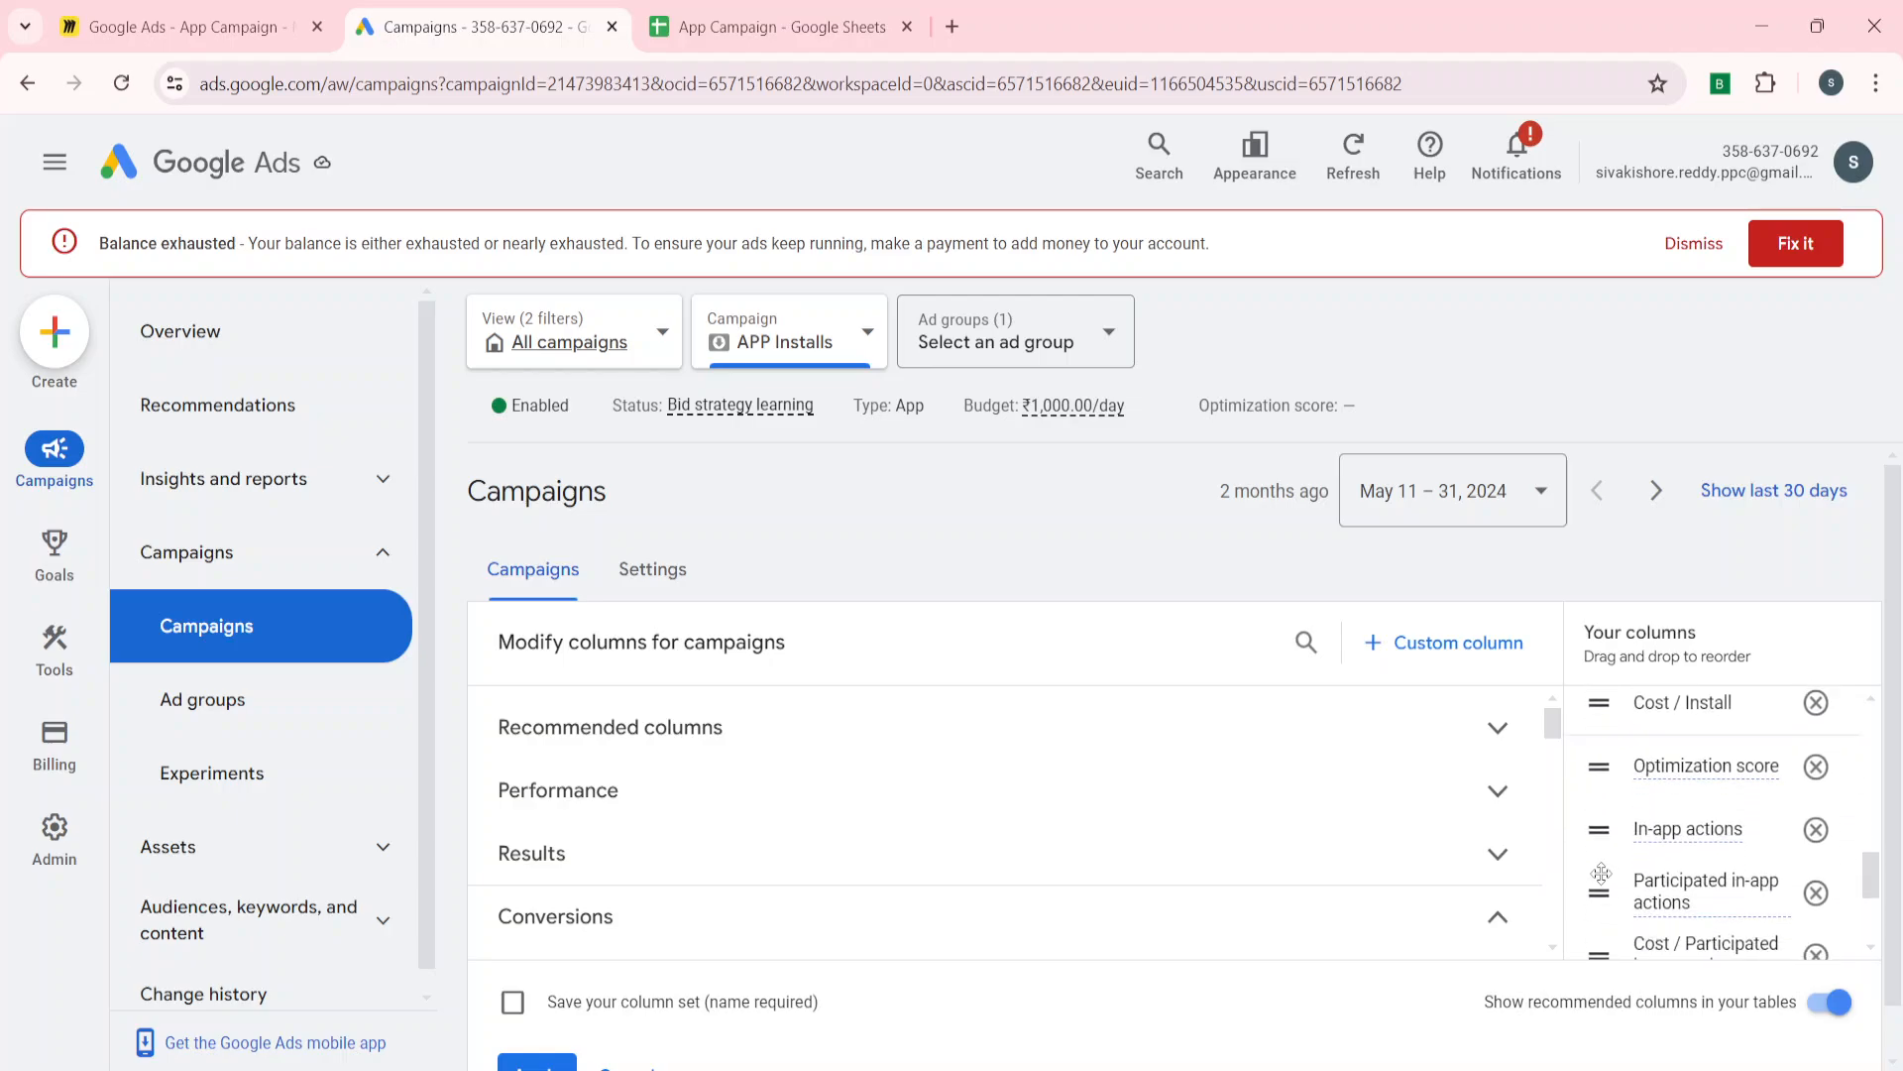
scroll(723, 946, down, 3)
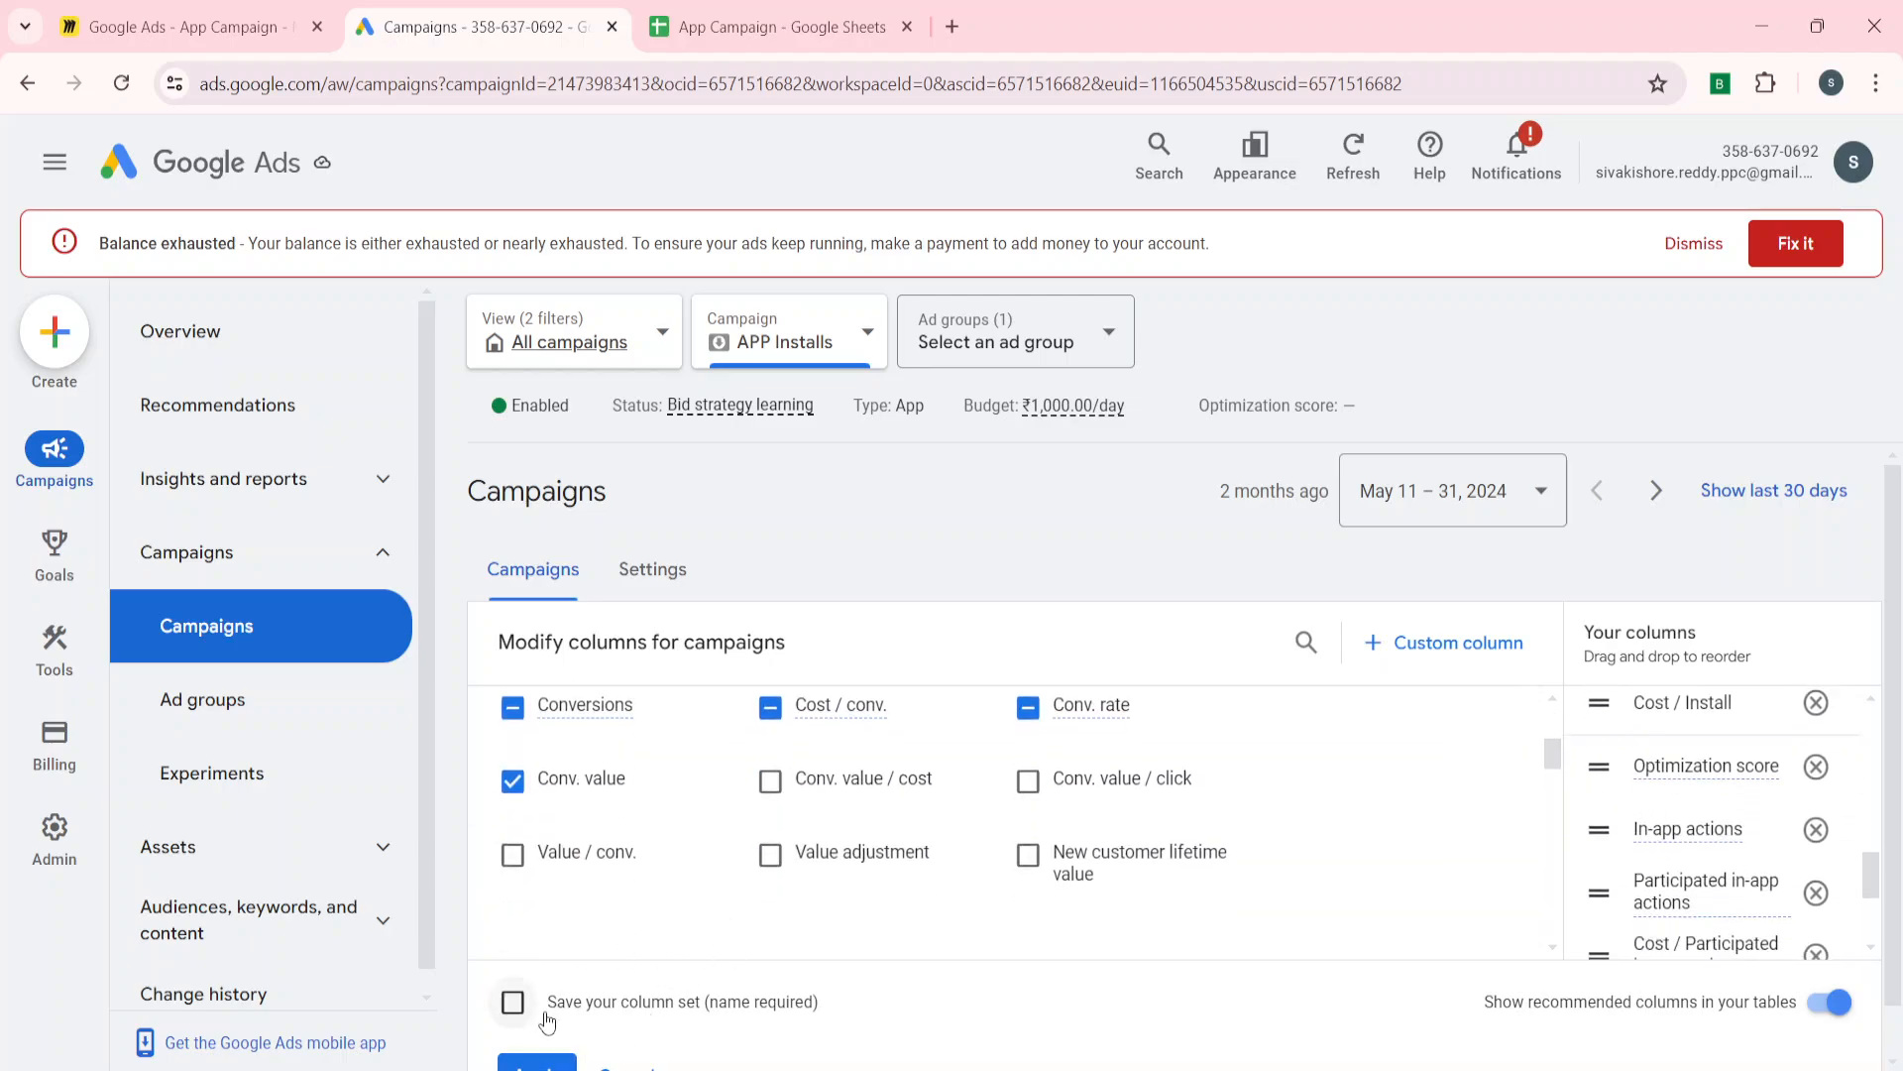
click(537, 1063)
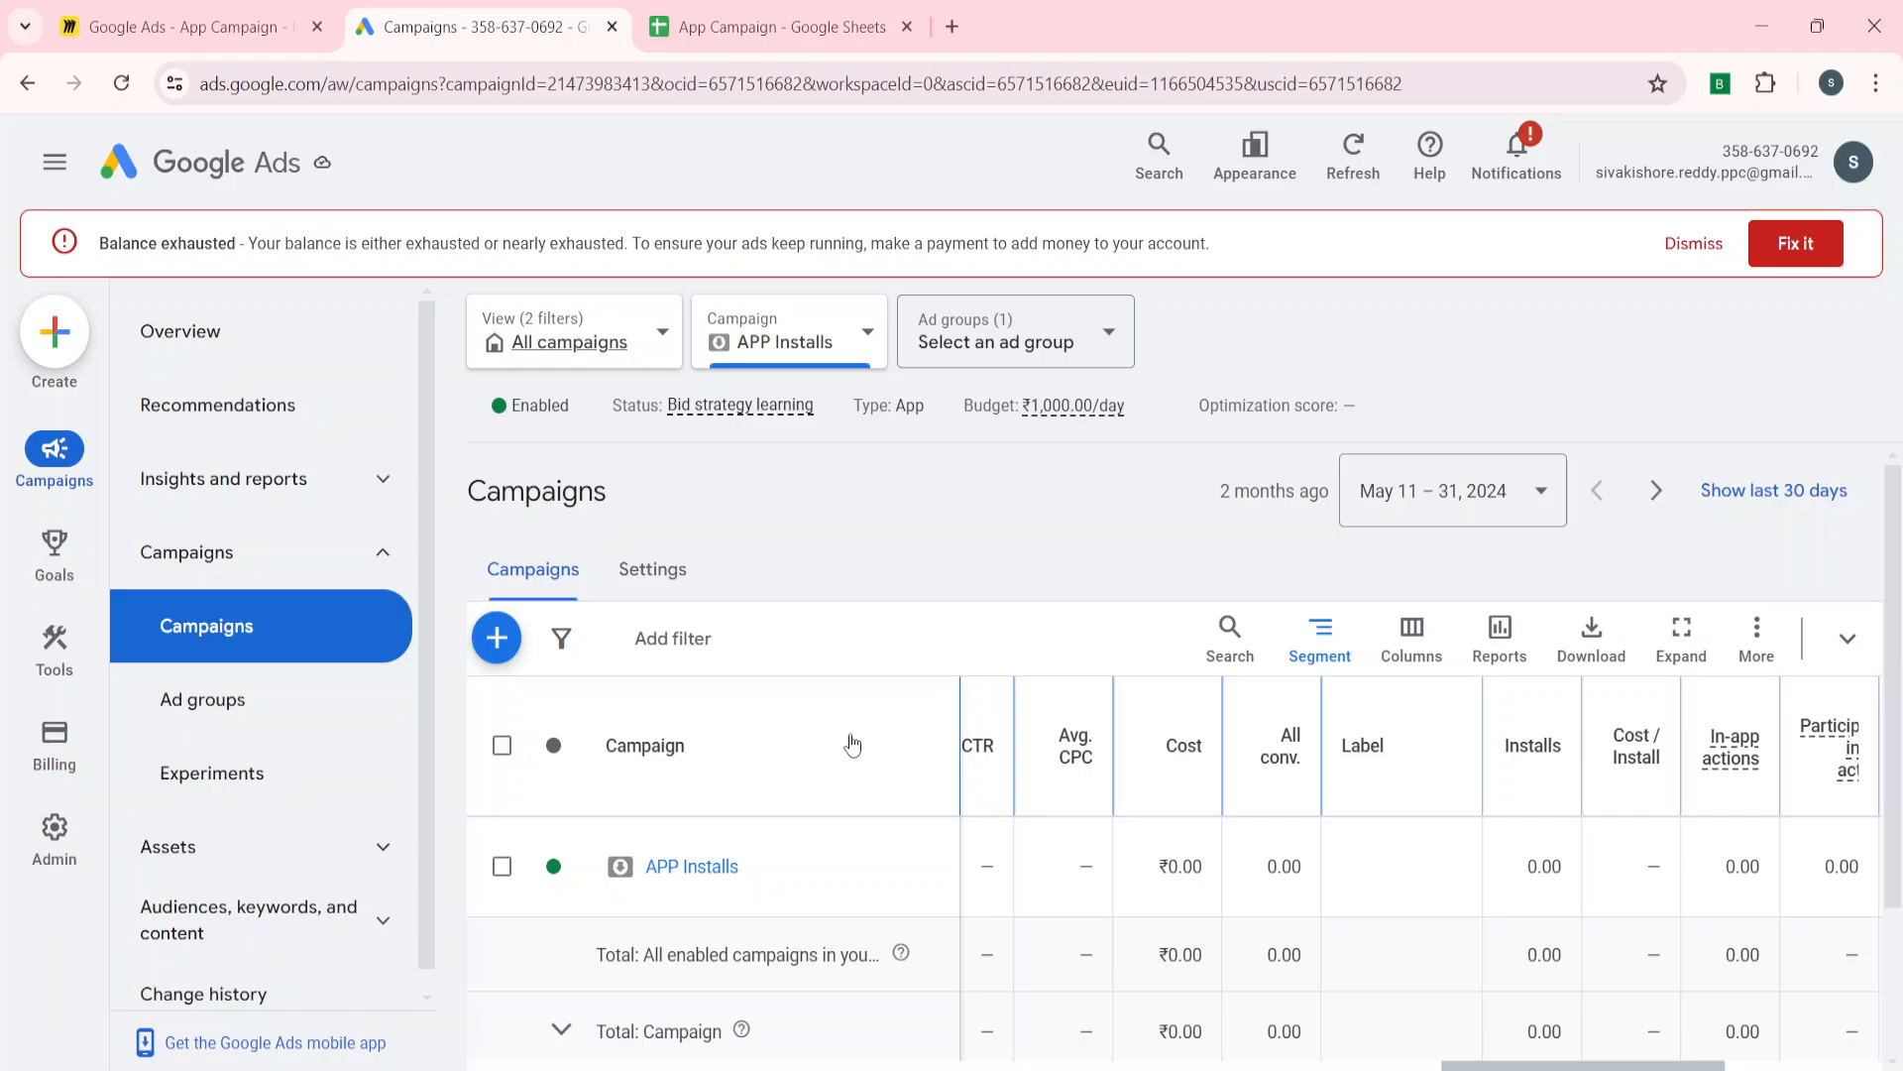
Step: Open the account's conversion goals summary and examine the app install conversion actions under the Download goal
click(54, 574)
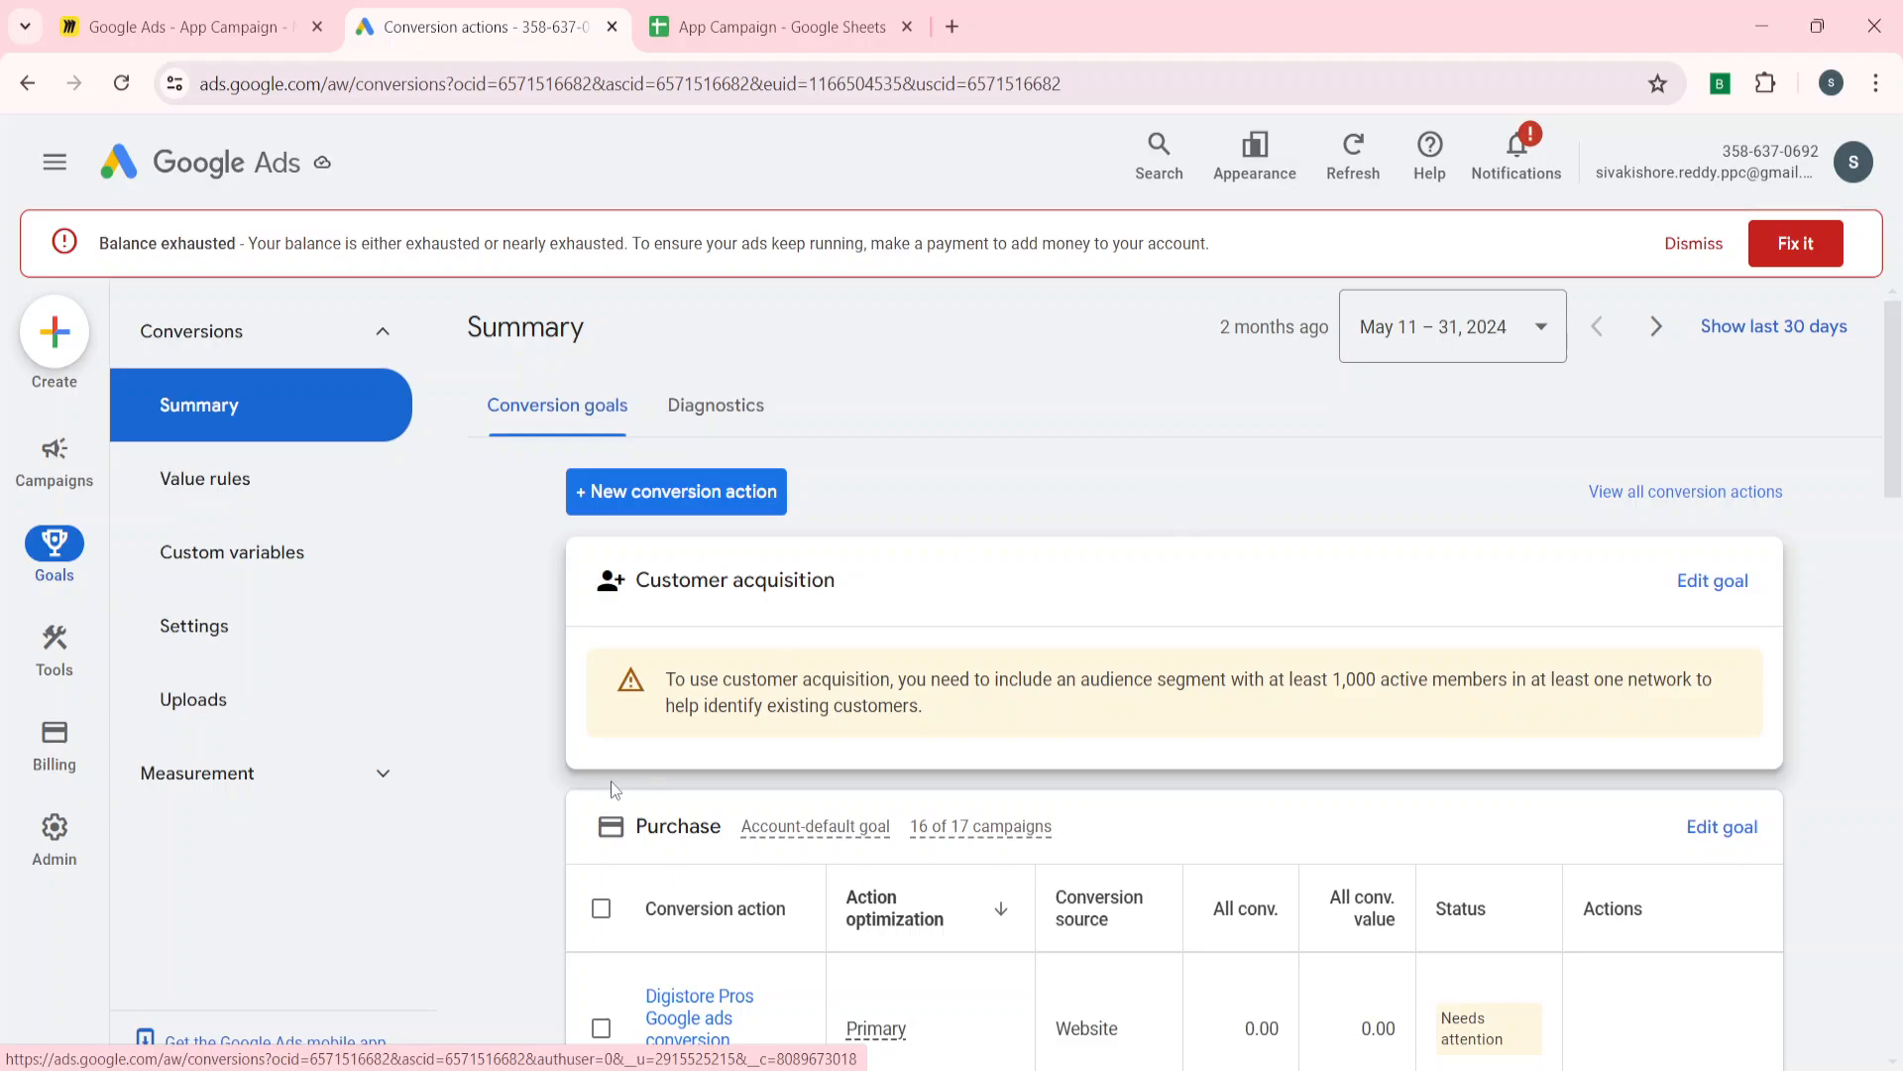
scroll(615, 790, down, 14)
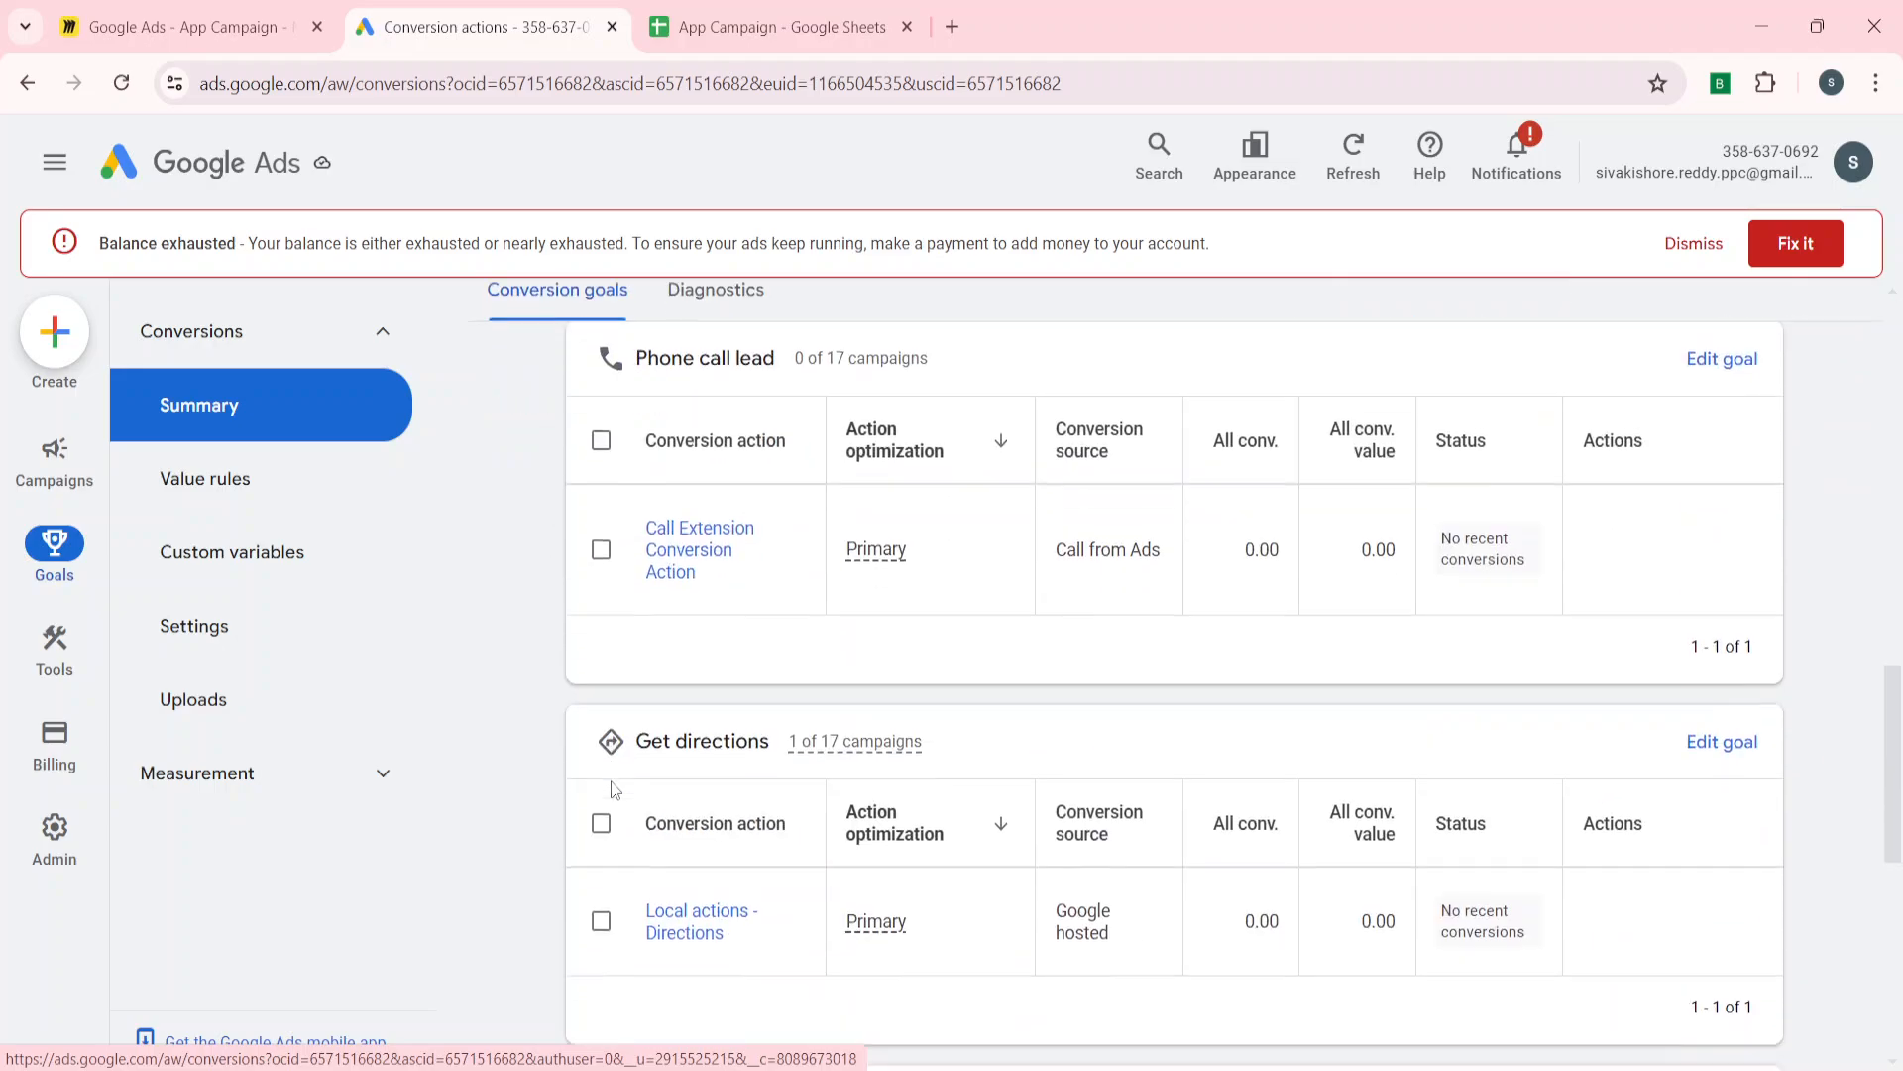
scroll(615, 790, down, 6)
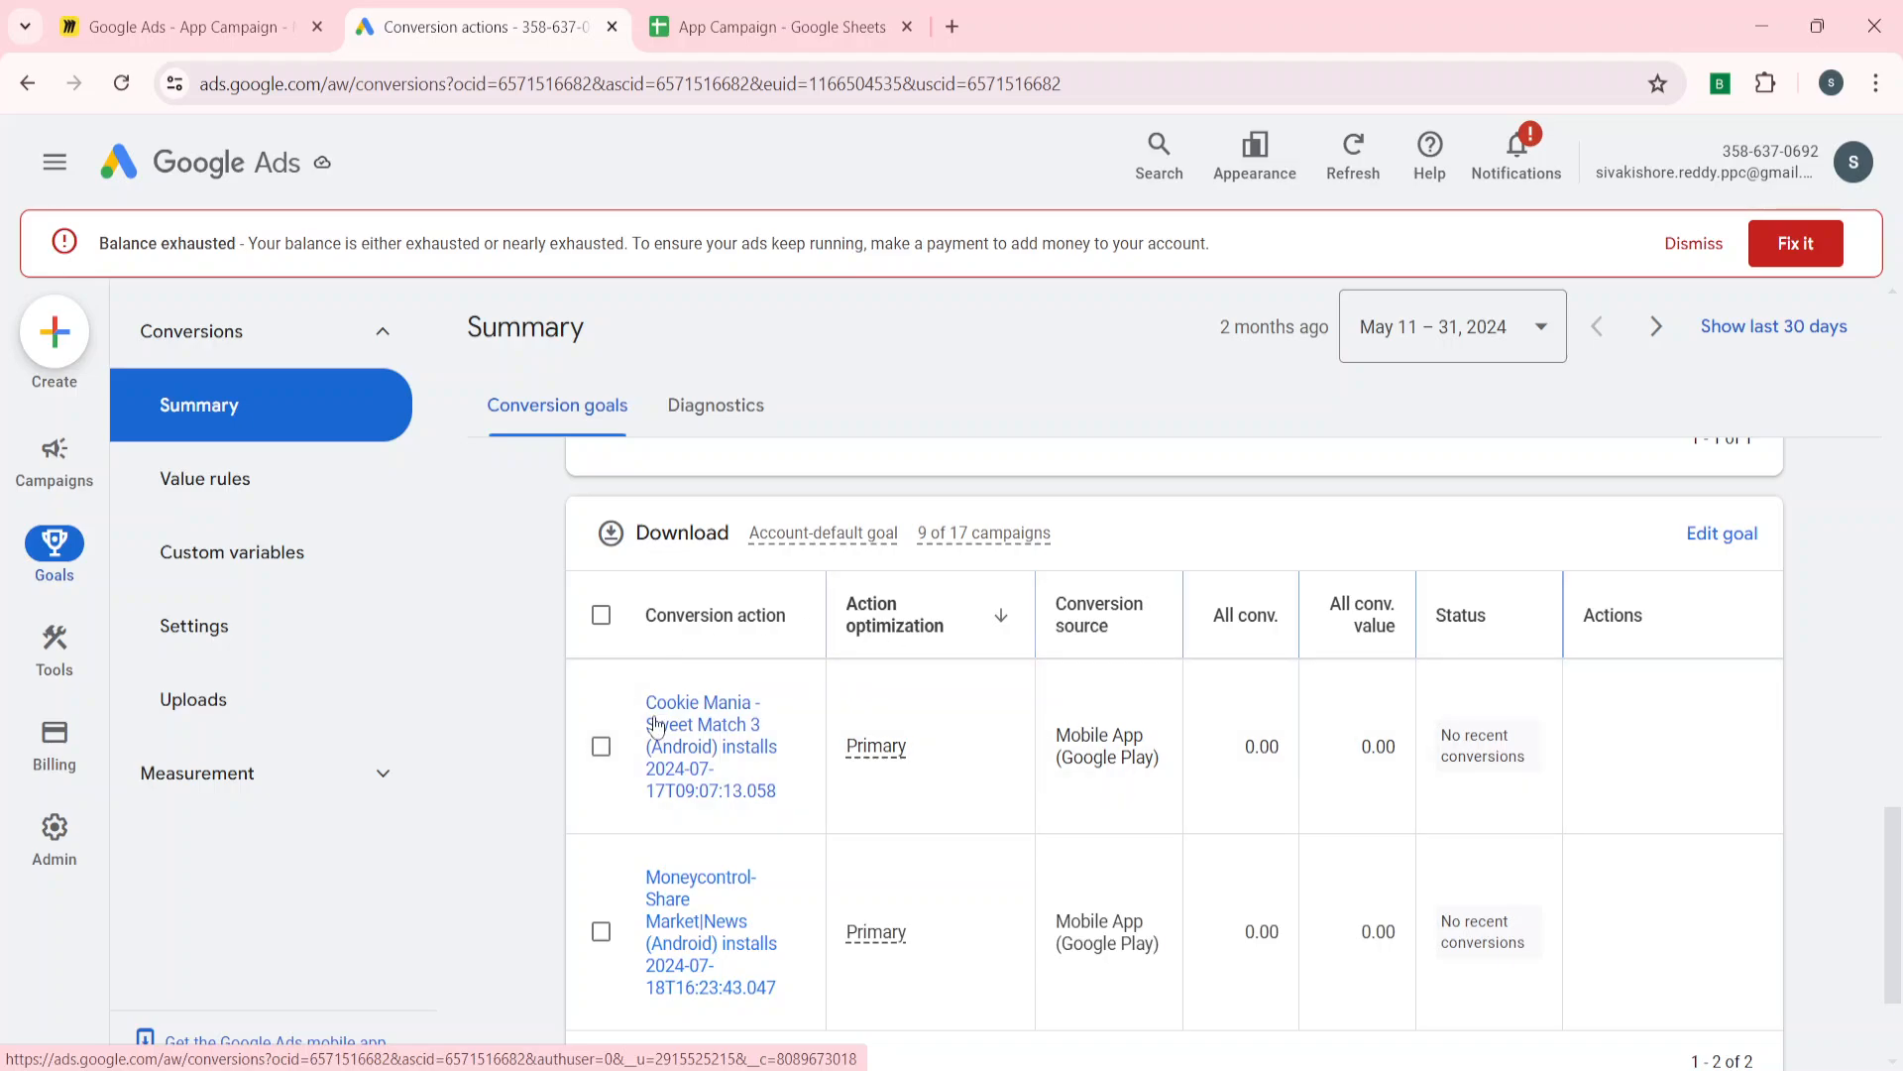
Step: Check the Moneycontrol-Share Market|News (Android) installs conversion action in the Download goal's list
scroll(655, 734, down, 2)
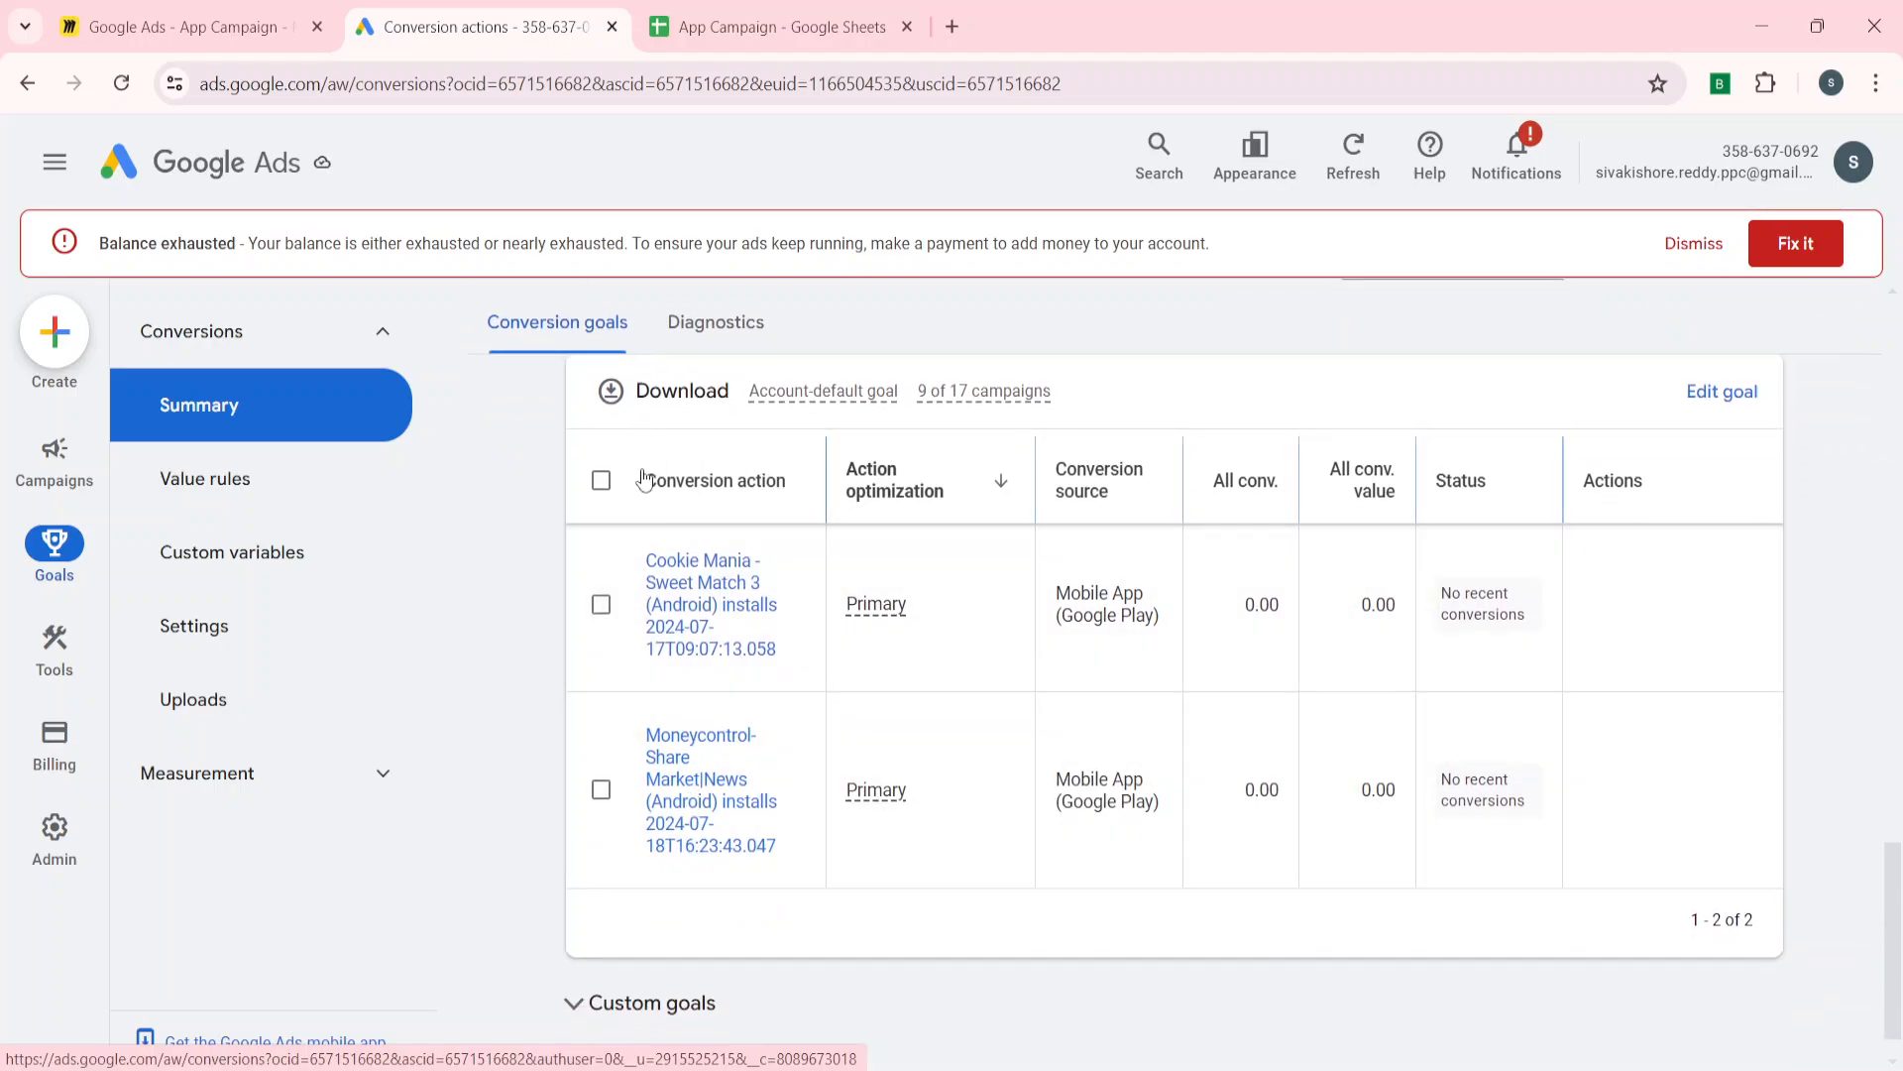
scroll(645, 476, up, 2)
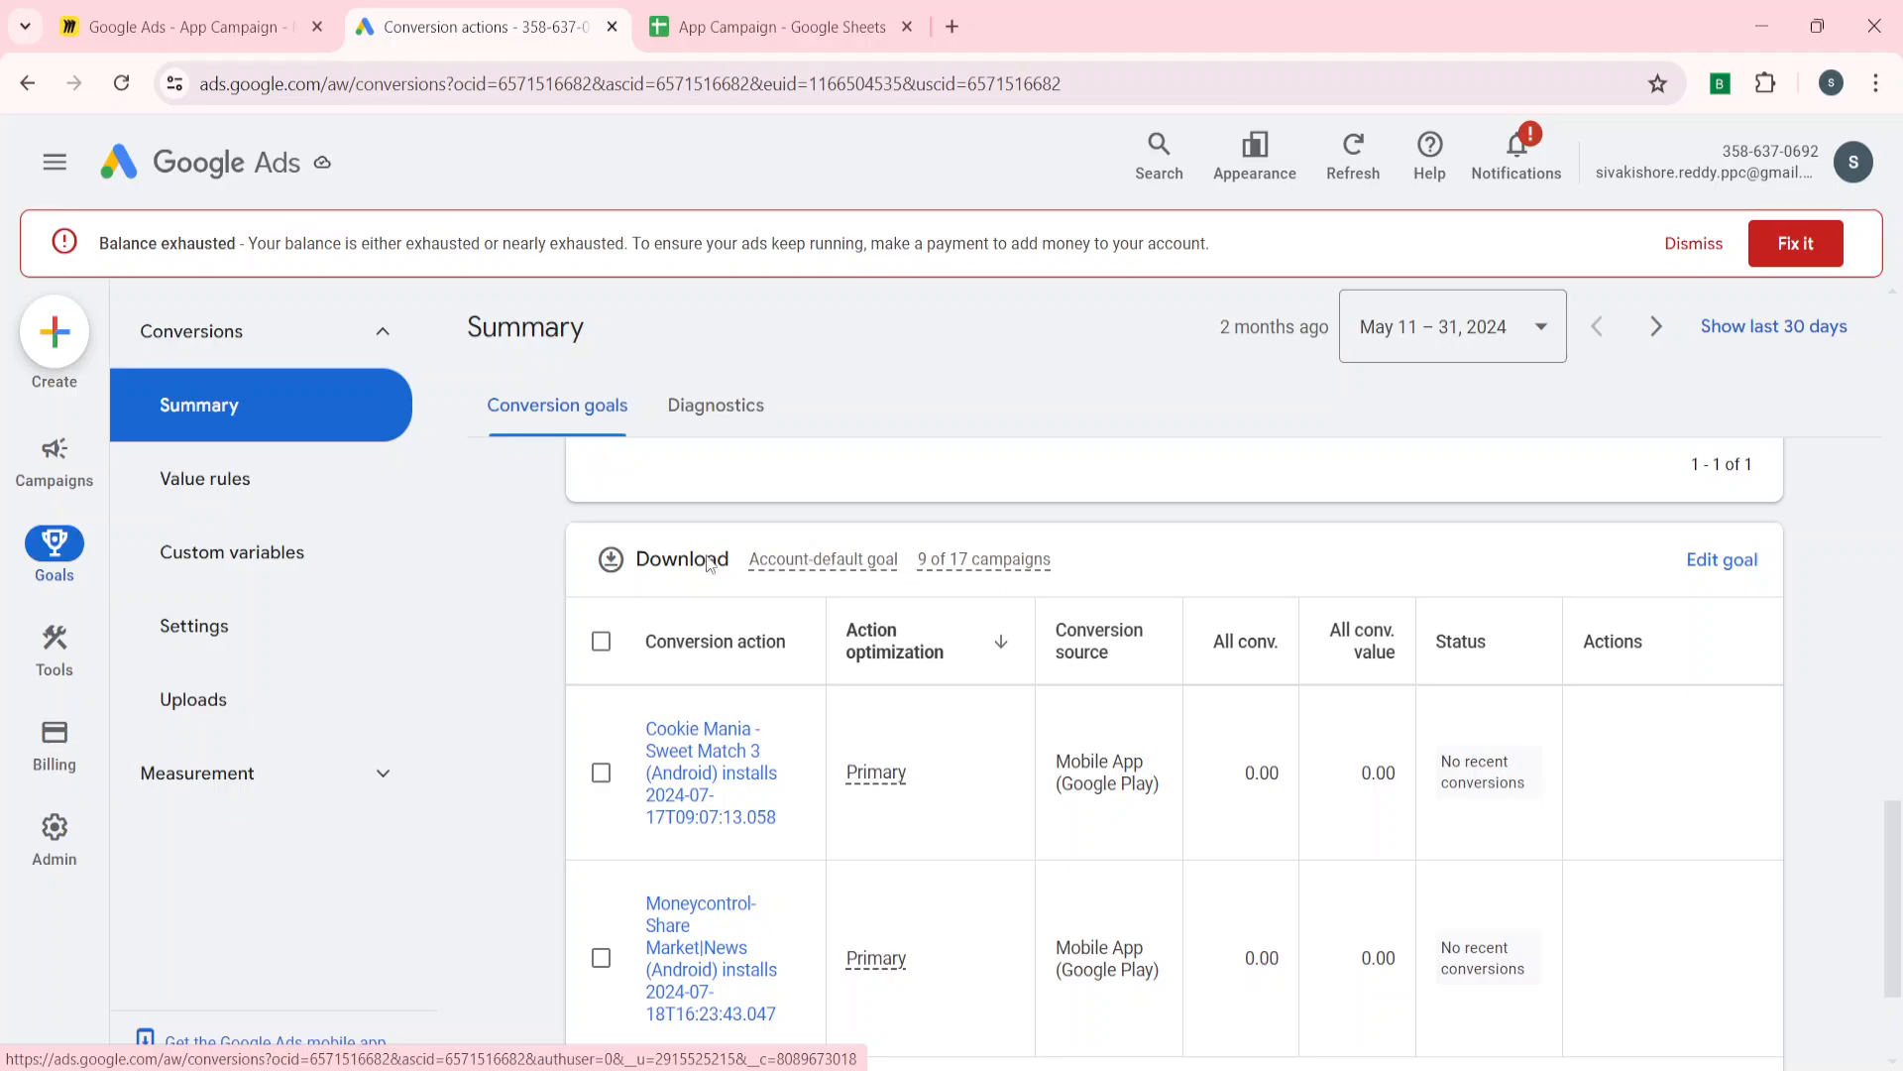
scroll(658, 694, down, 2)
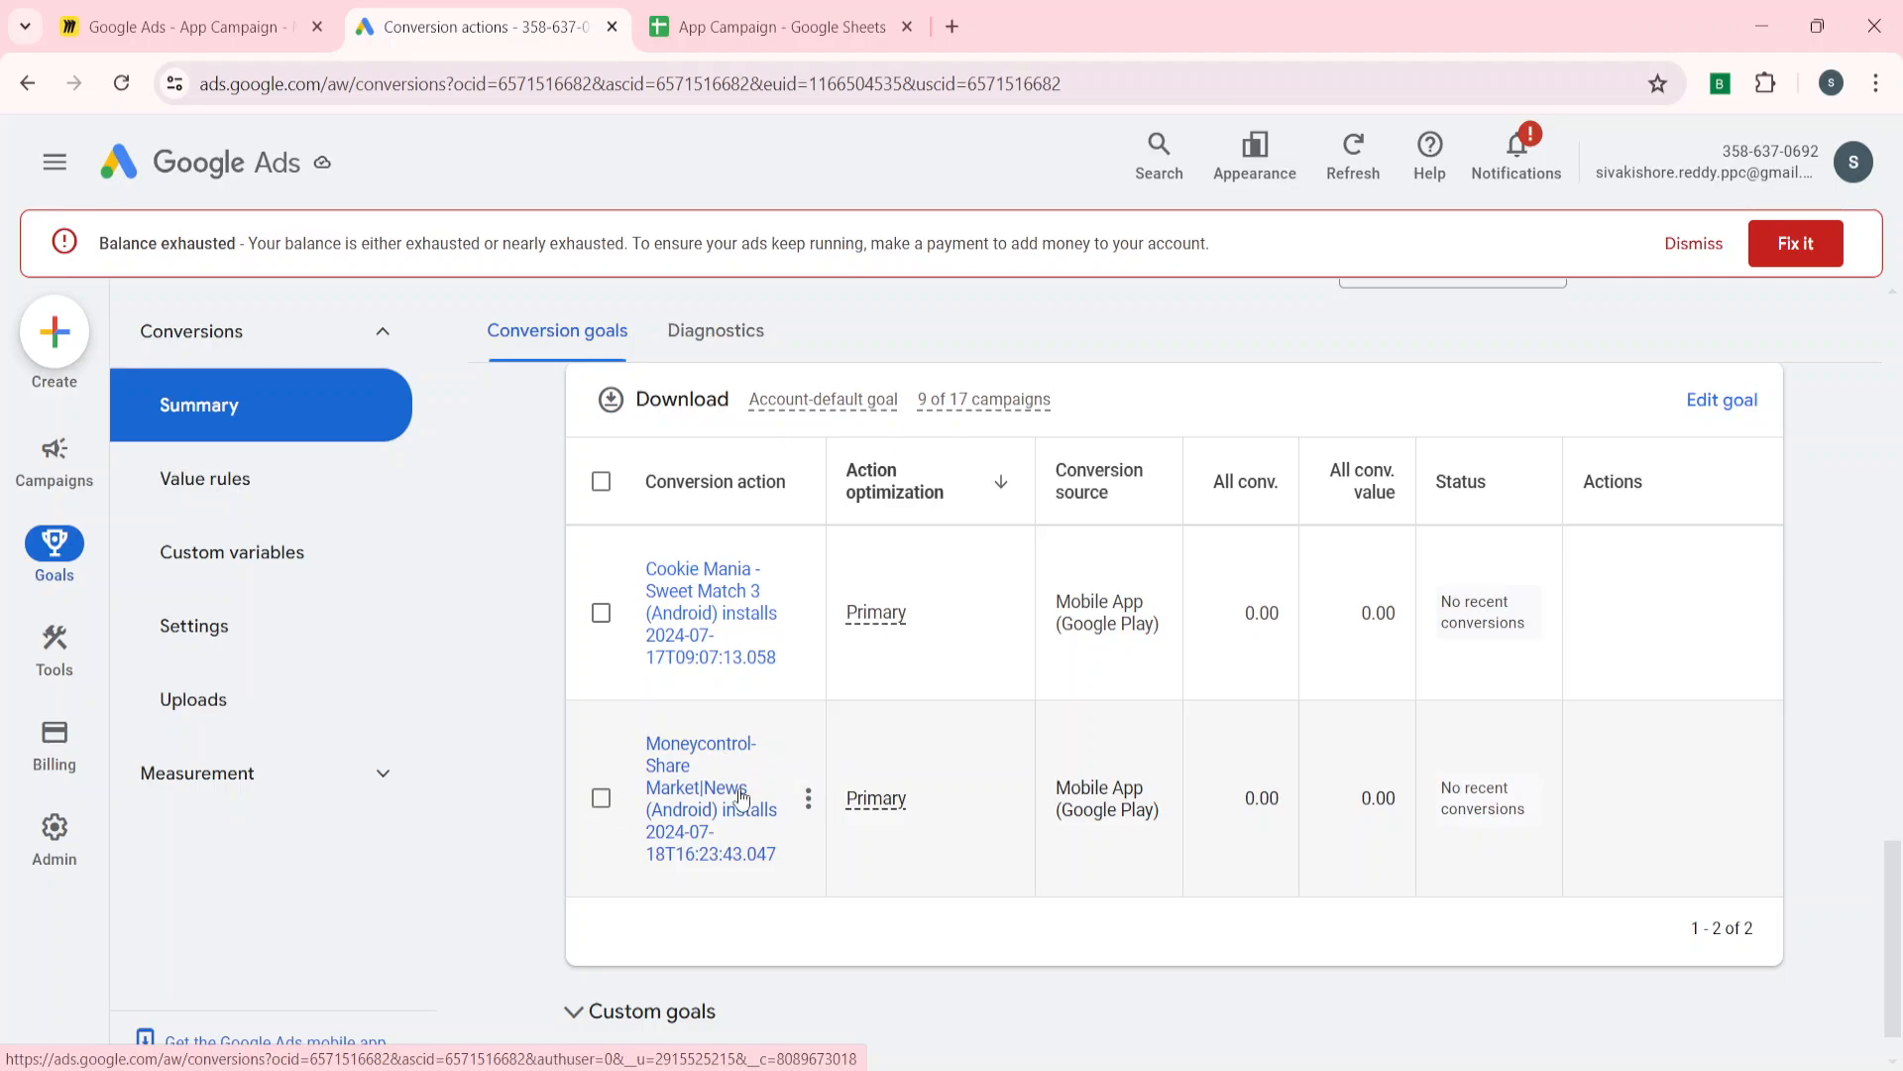
click(603, 799)
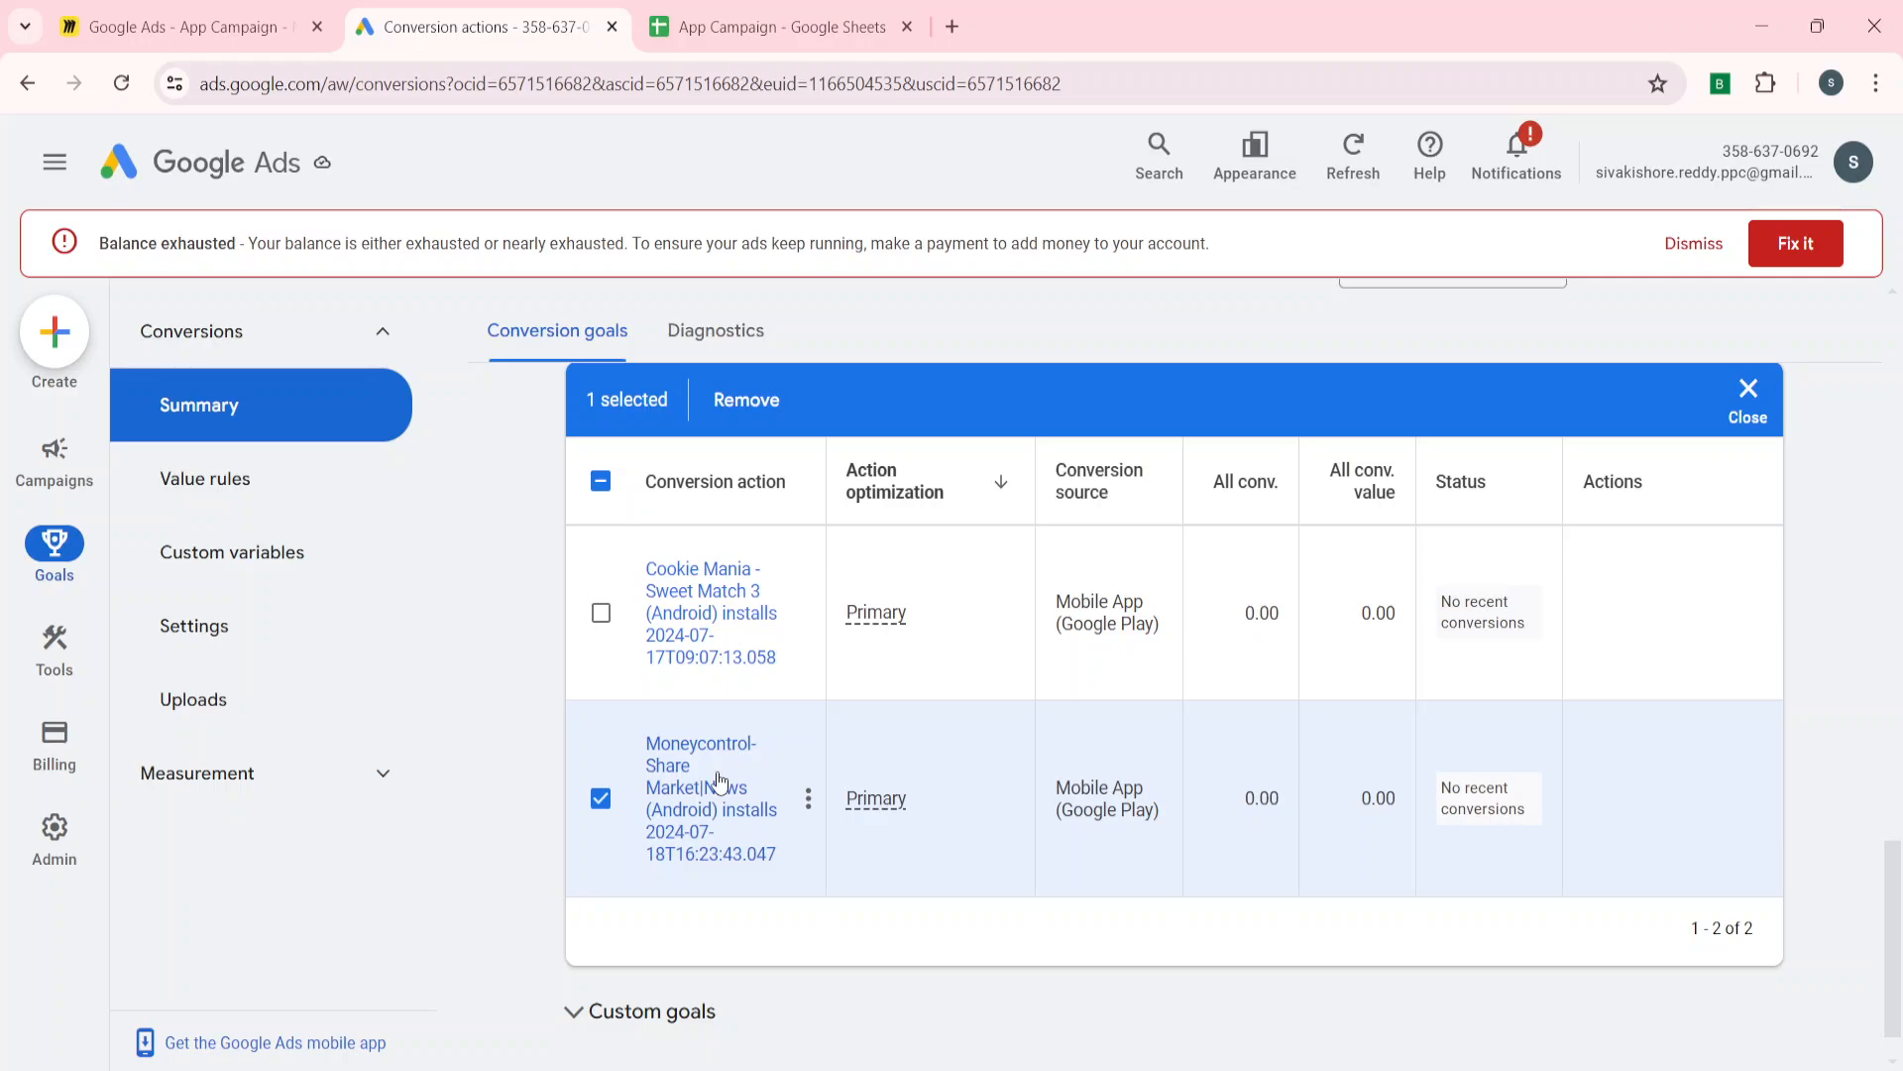
click(602, 799)
Step: Start a new conversion action, choose App as the kind of conversions to track, and review the app tracking methods
scroll(605, 793, up, 15)
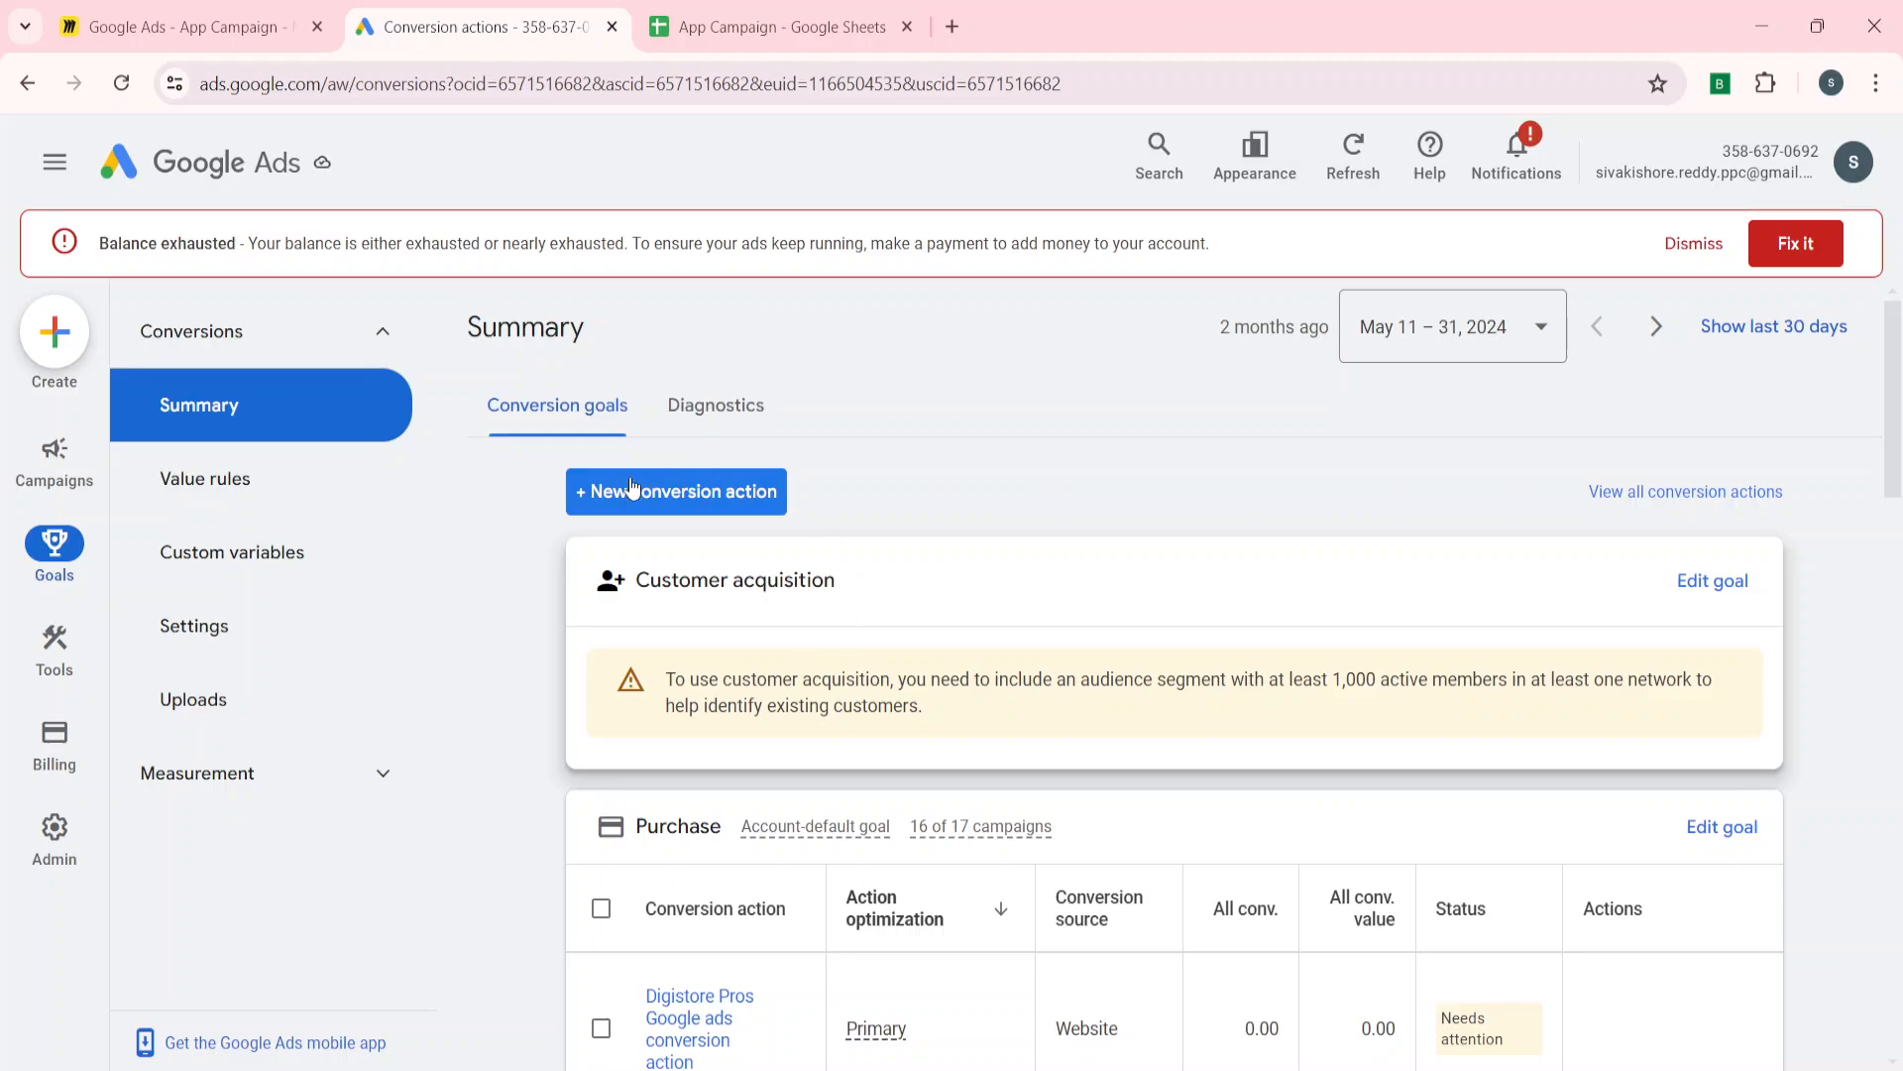
click(623, 496)
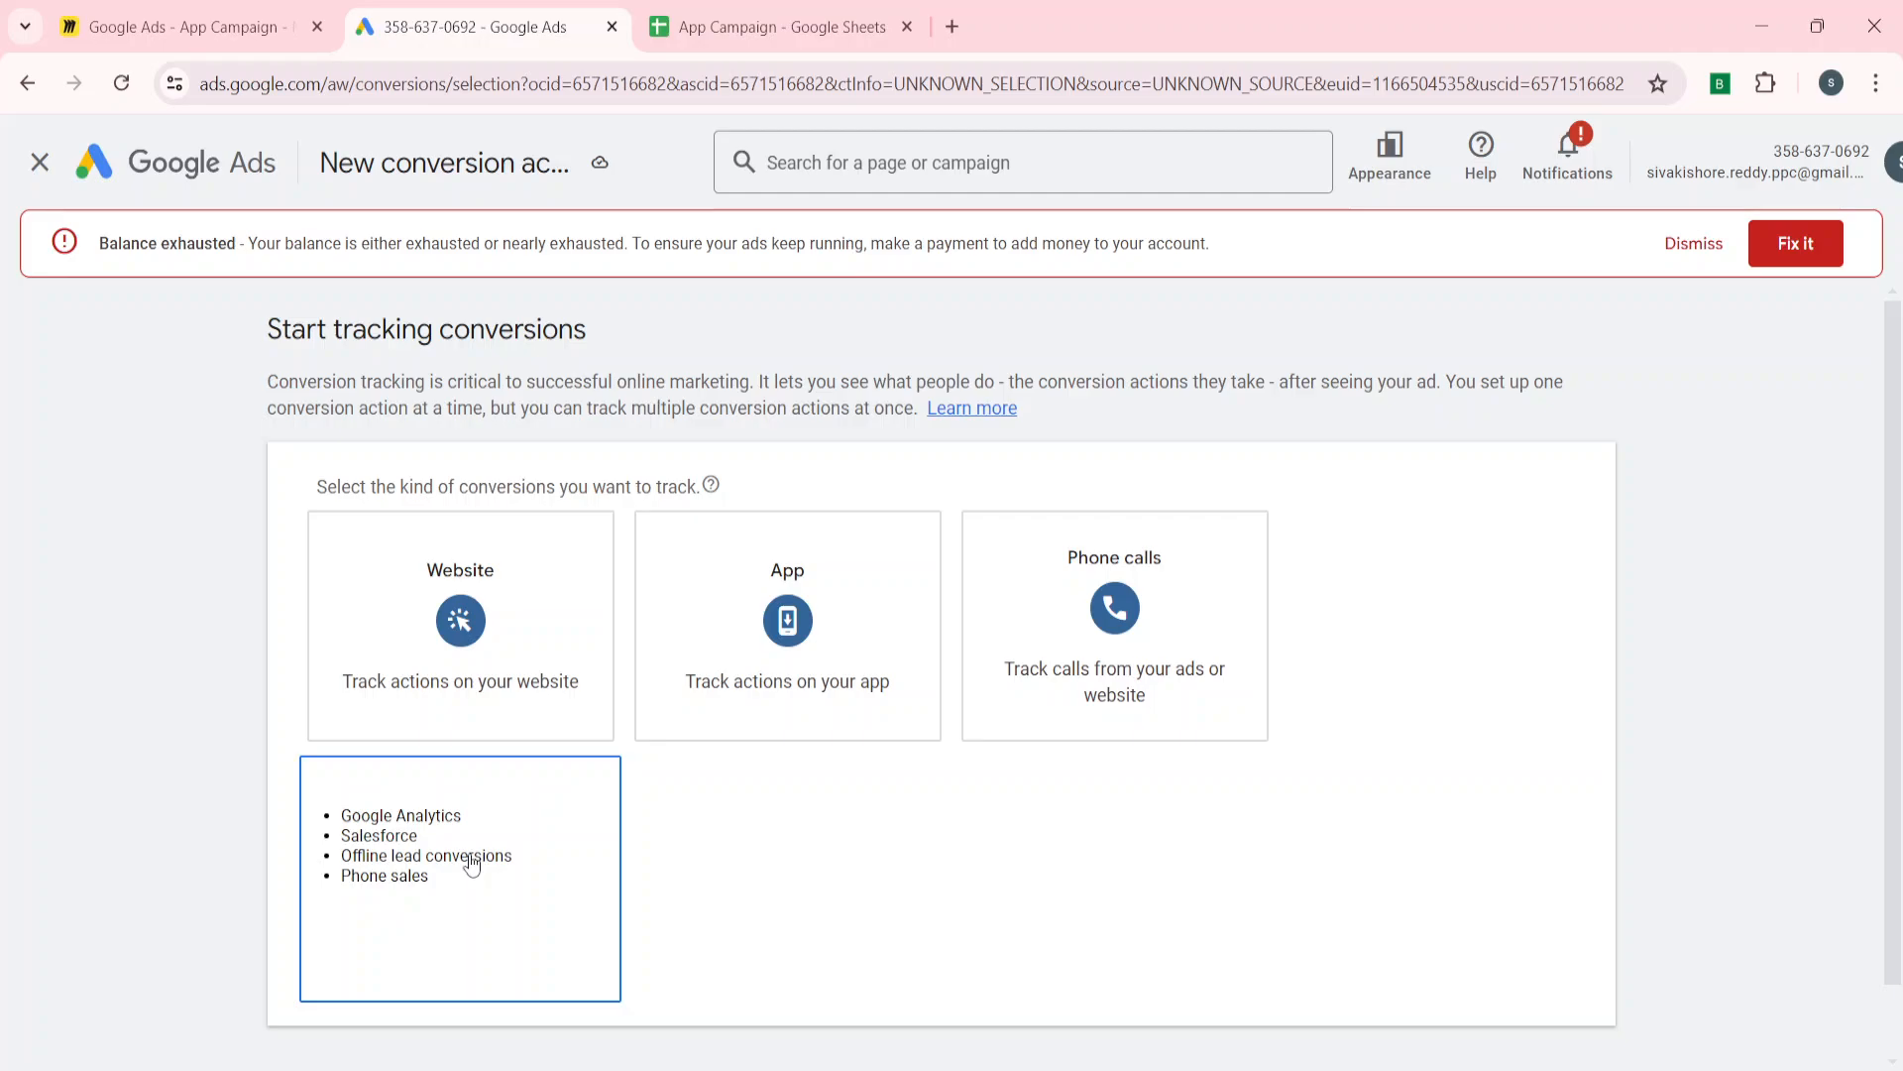
click(755, 636)
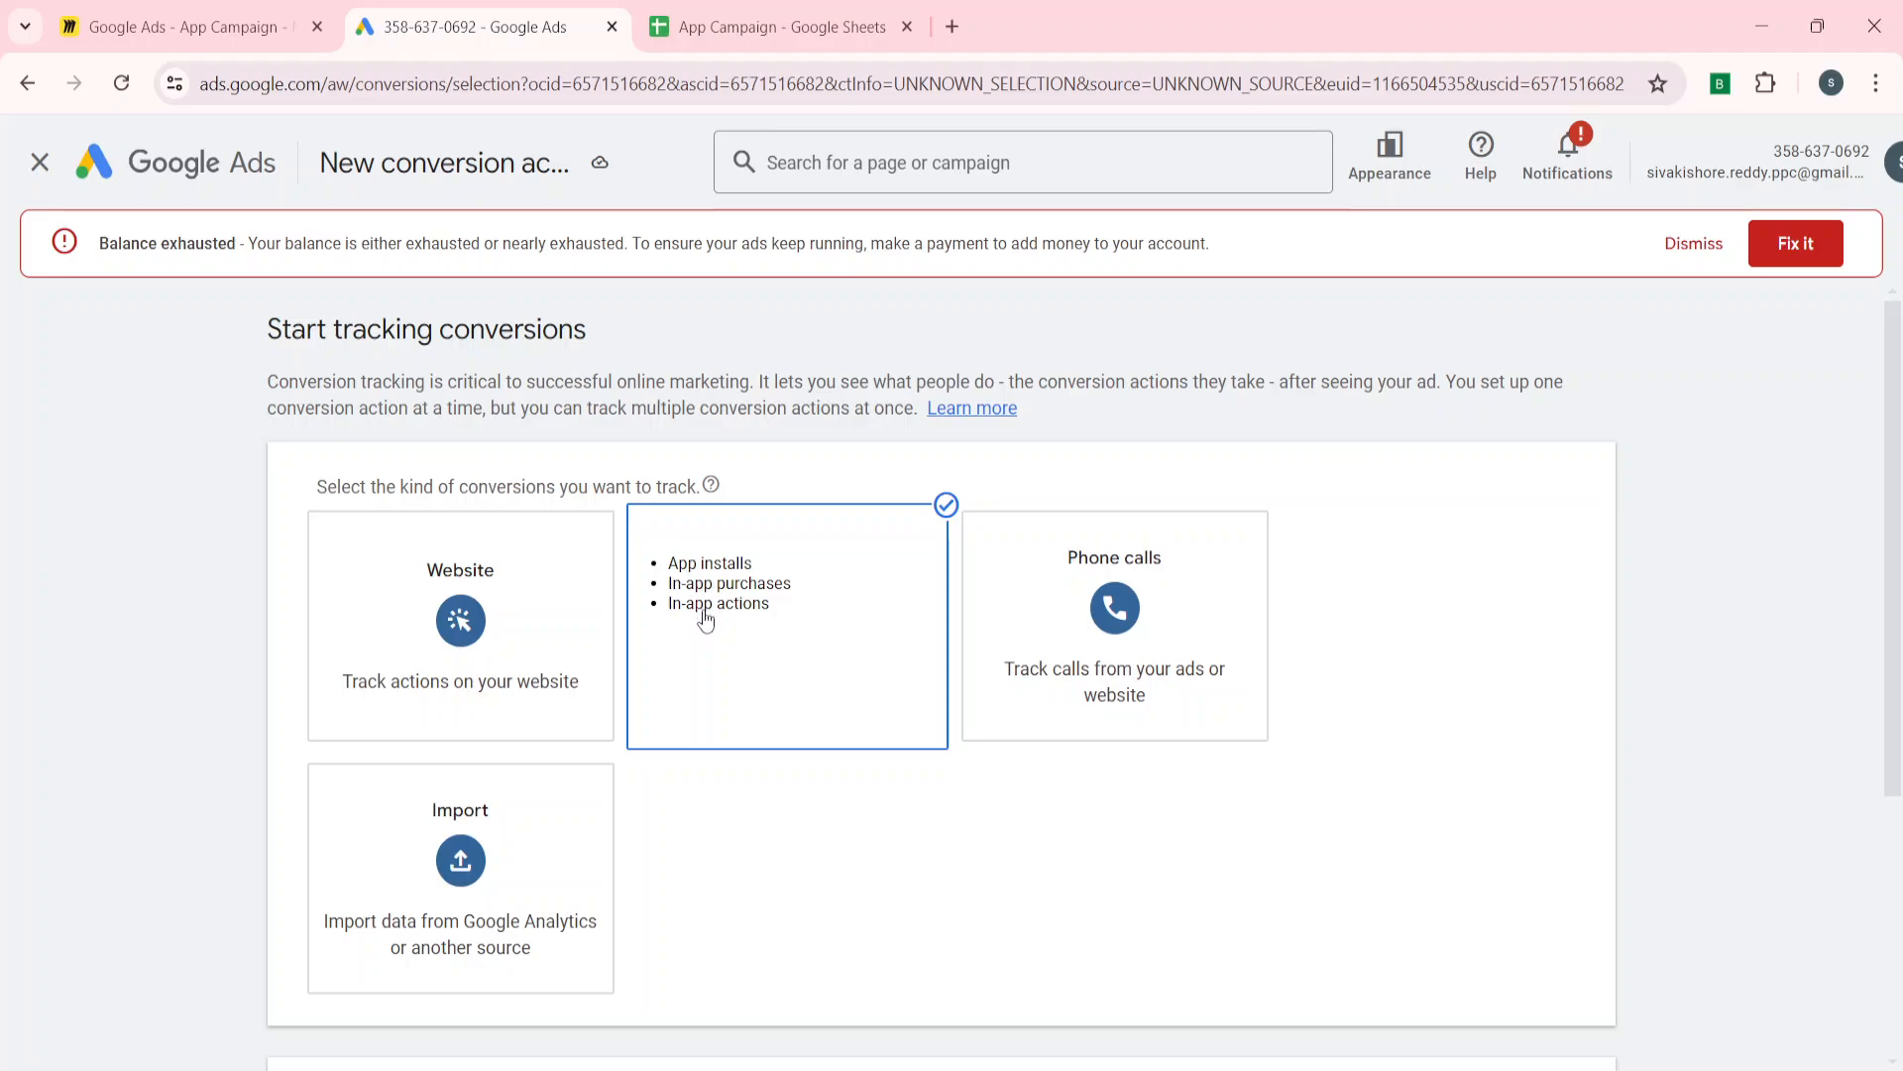
scroll(709, 897, down, 4)
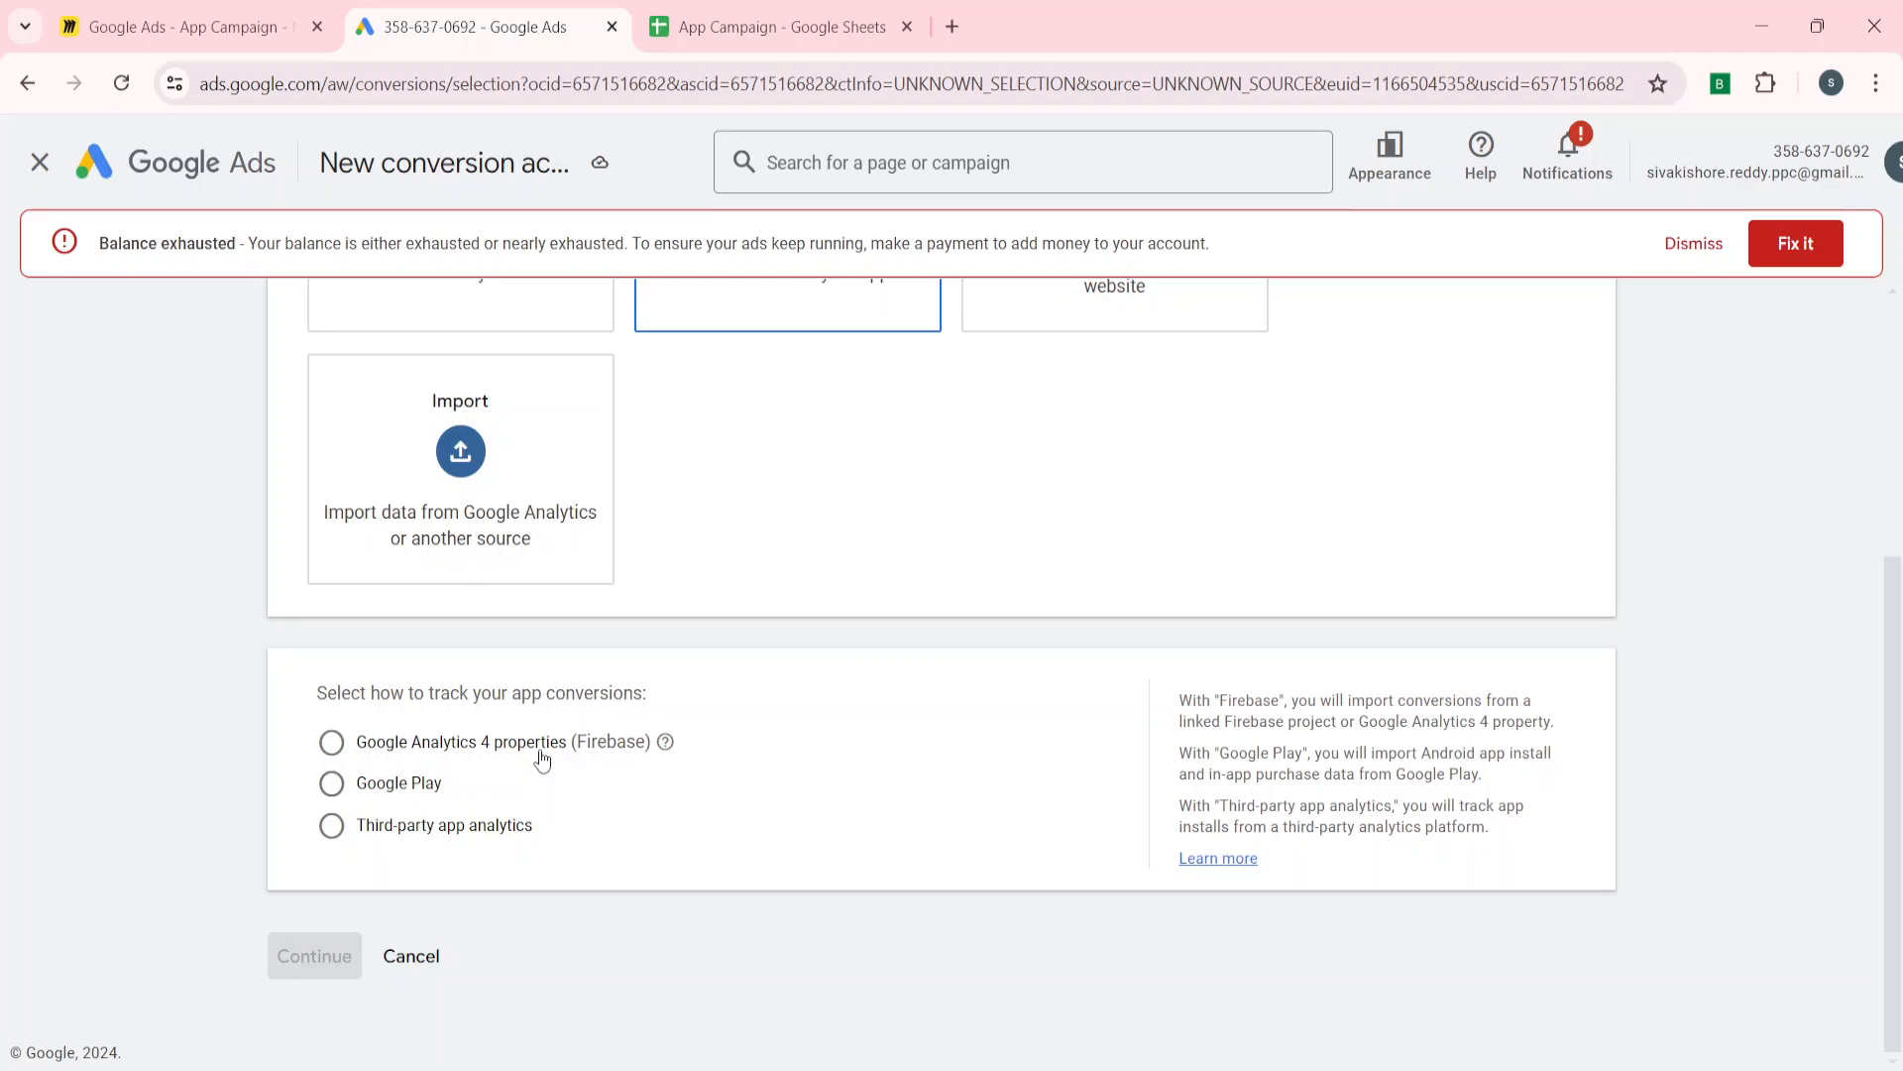
scroll(541, 760, up, 4)
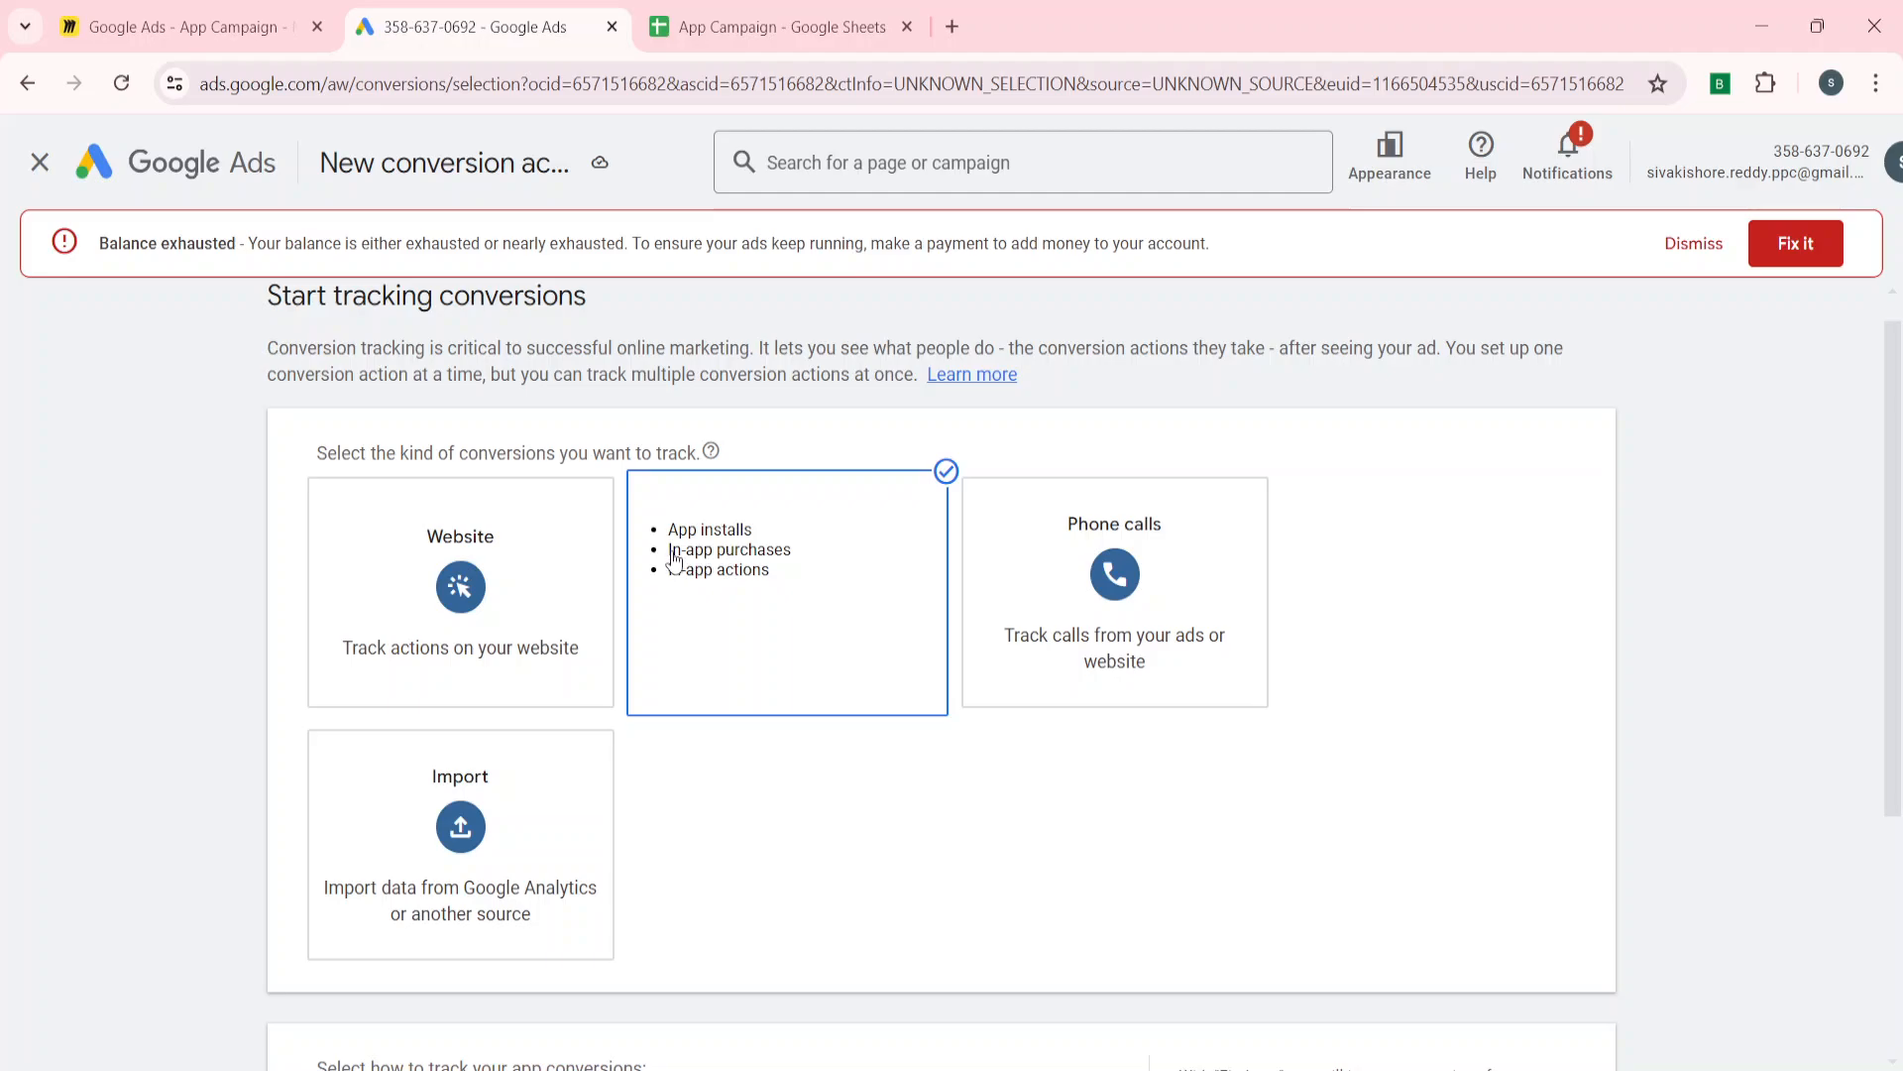
scroll(728, 793, down, 4)
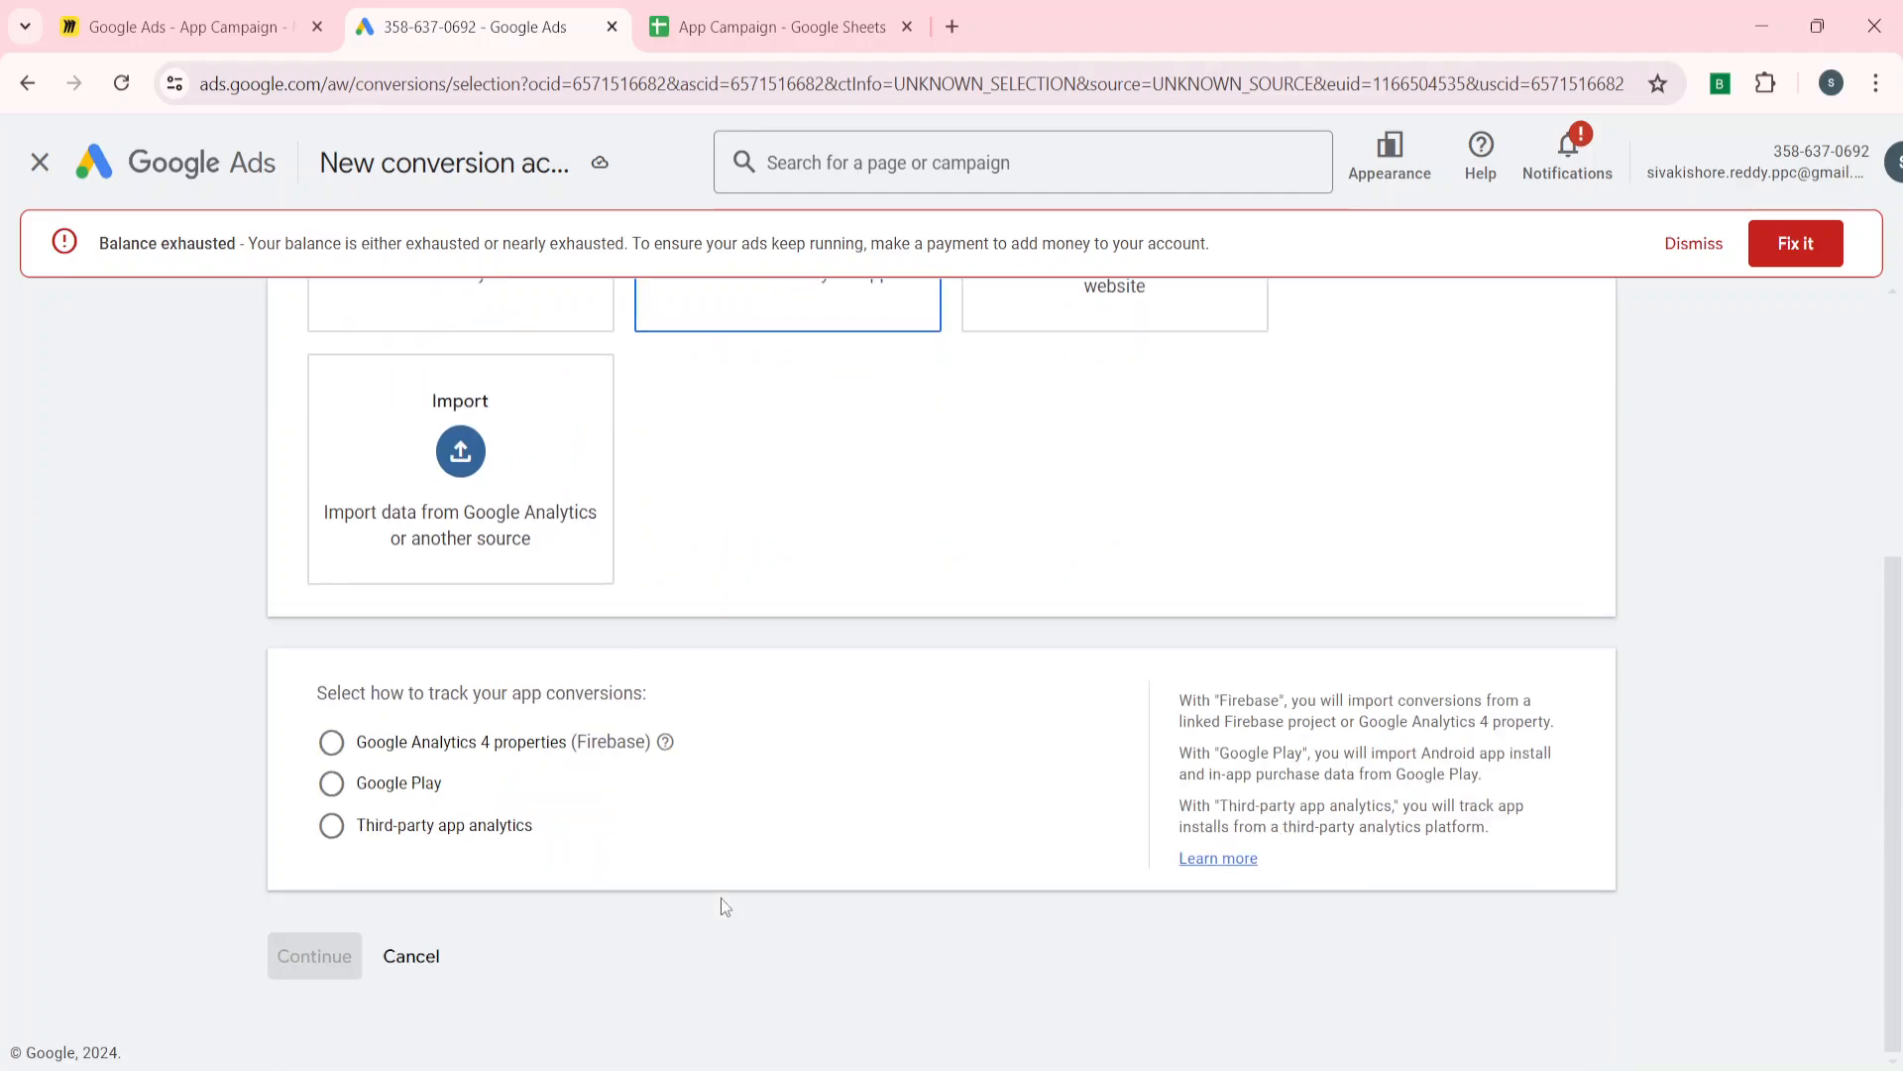
Step: Set the app conversions to be tracked through Google Play installs and continue to the conversion action's settings
click(373, 743)
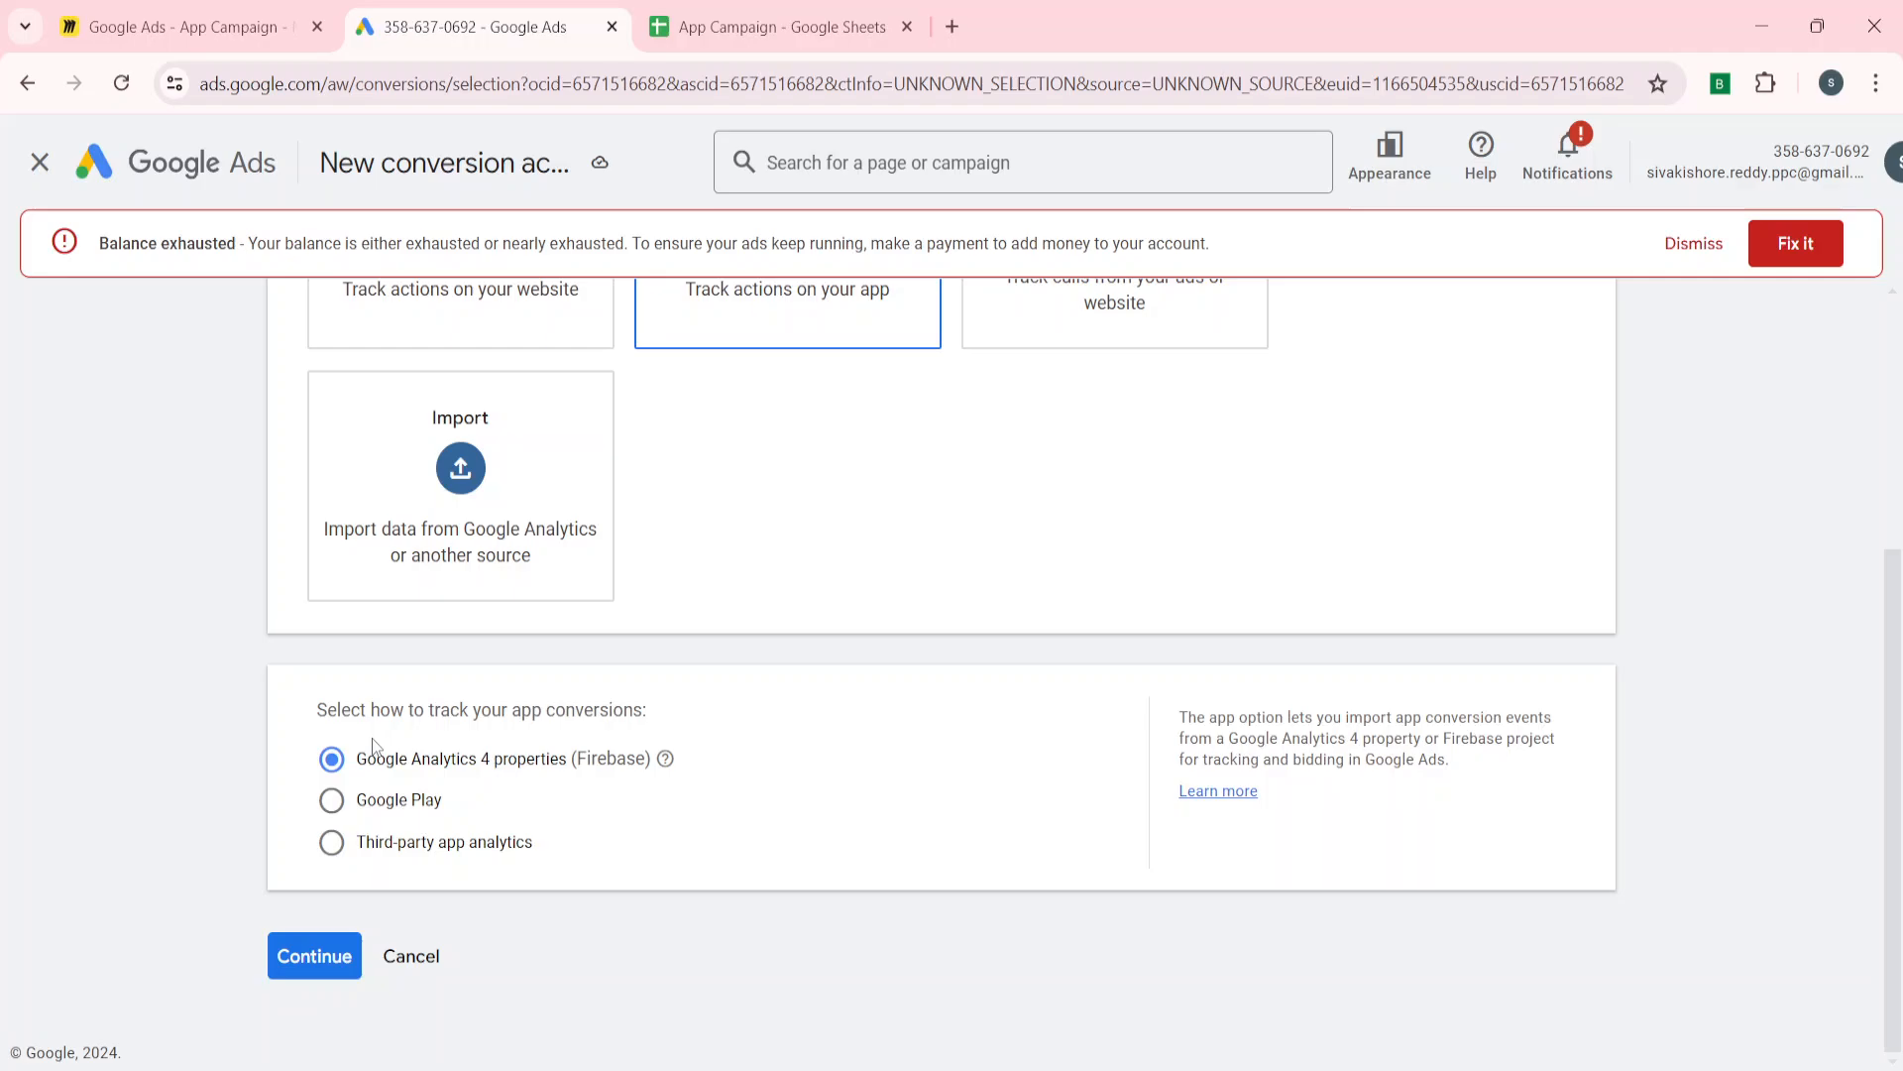
click(359, 799)
scroll(793, 565, up, 3)
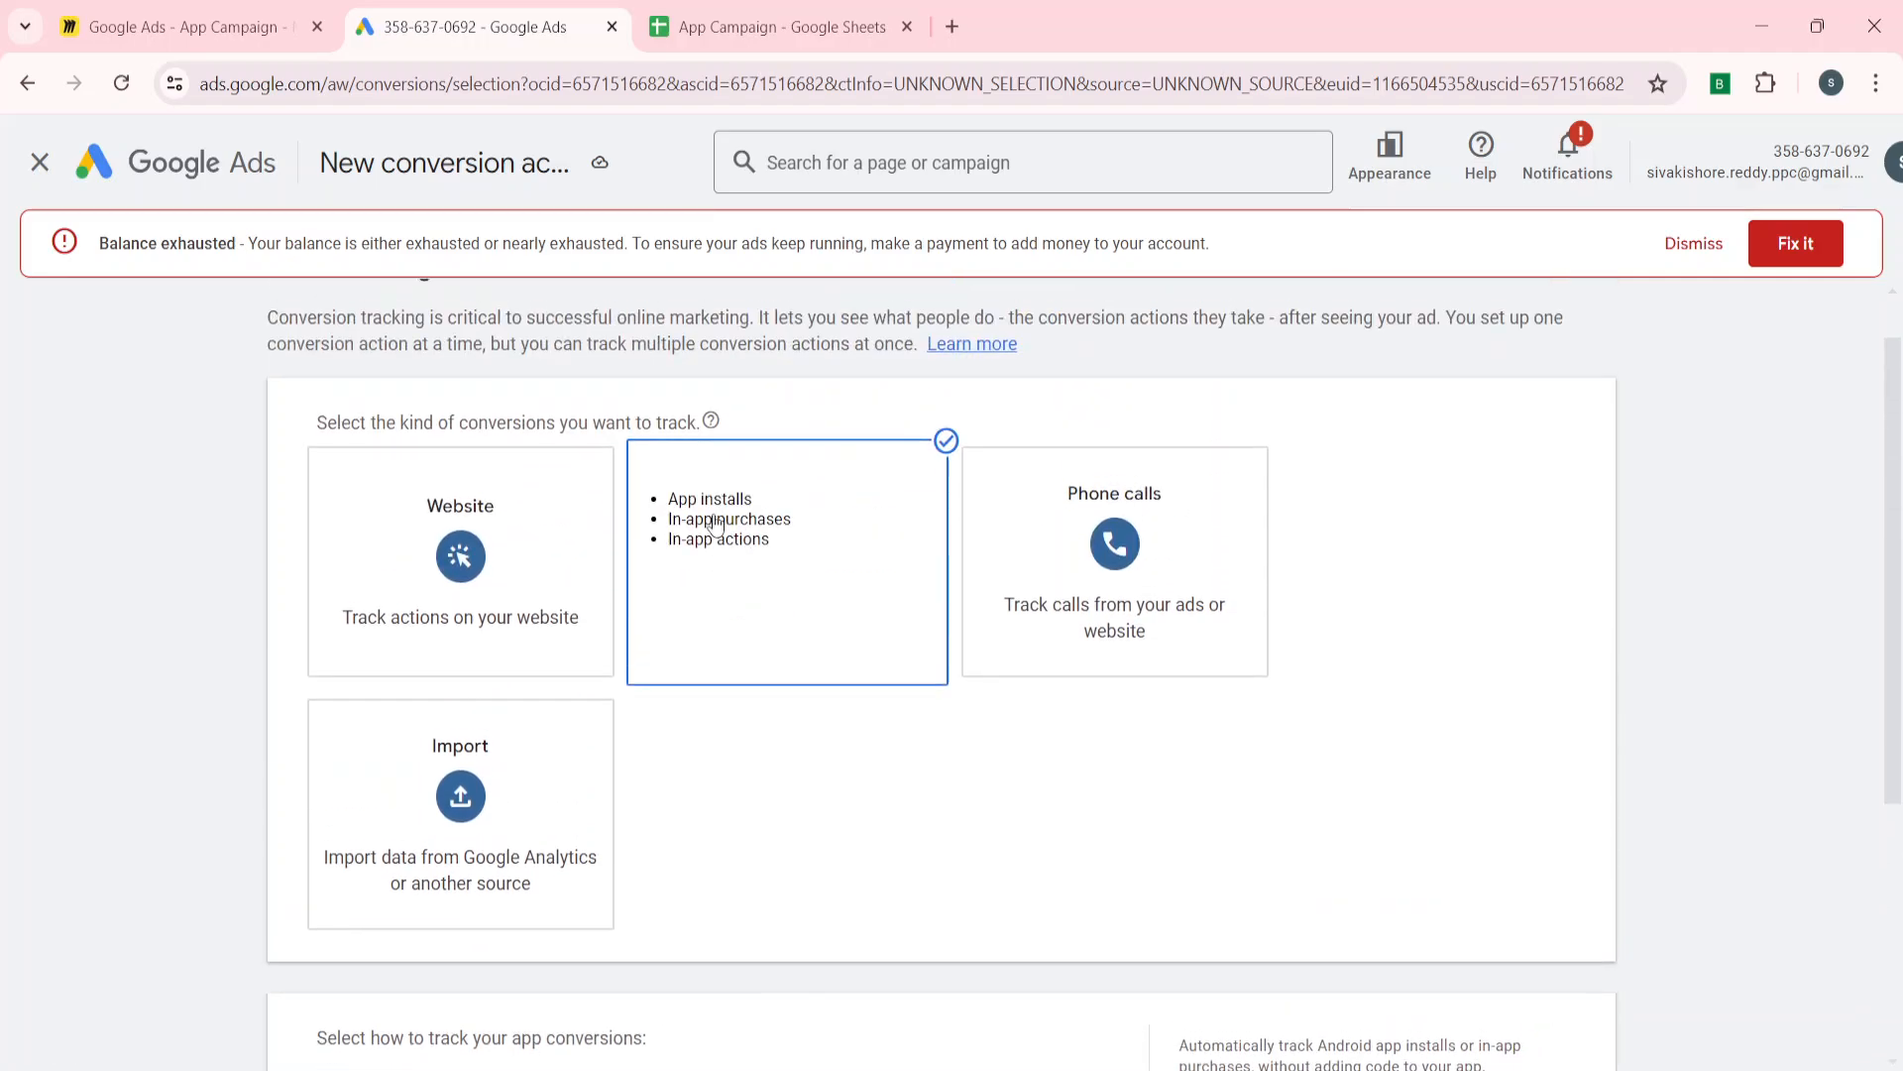
scroll(735, 602, down, 4)
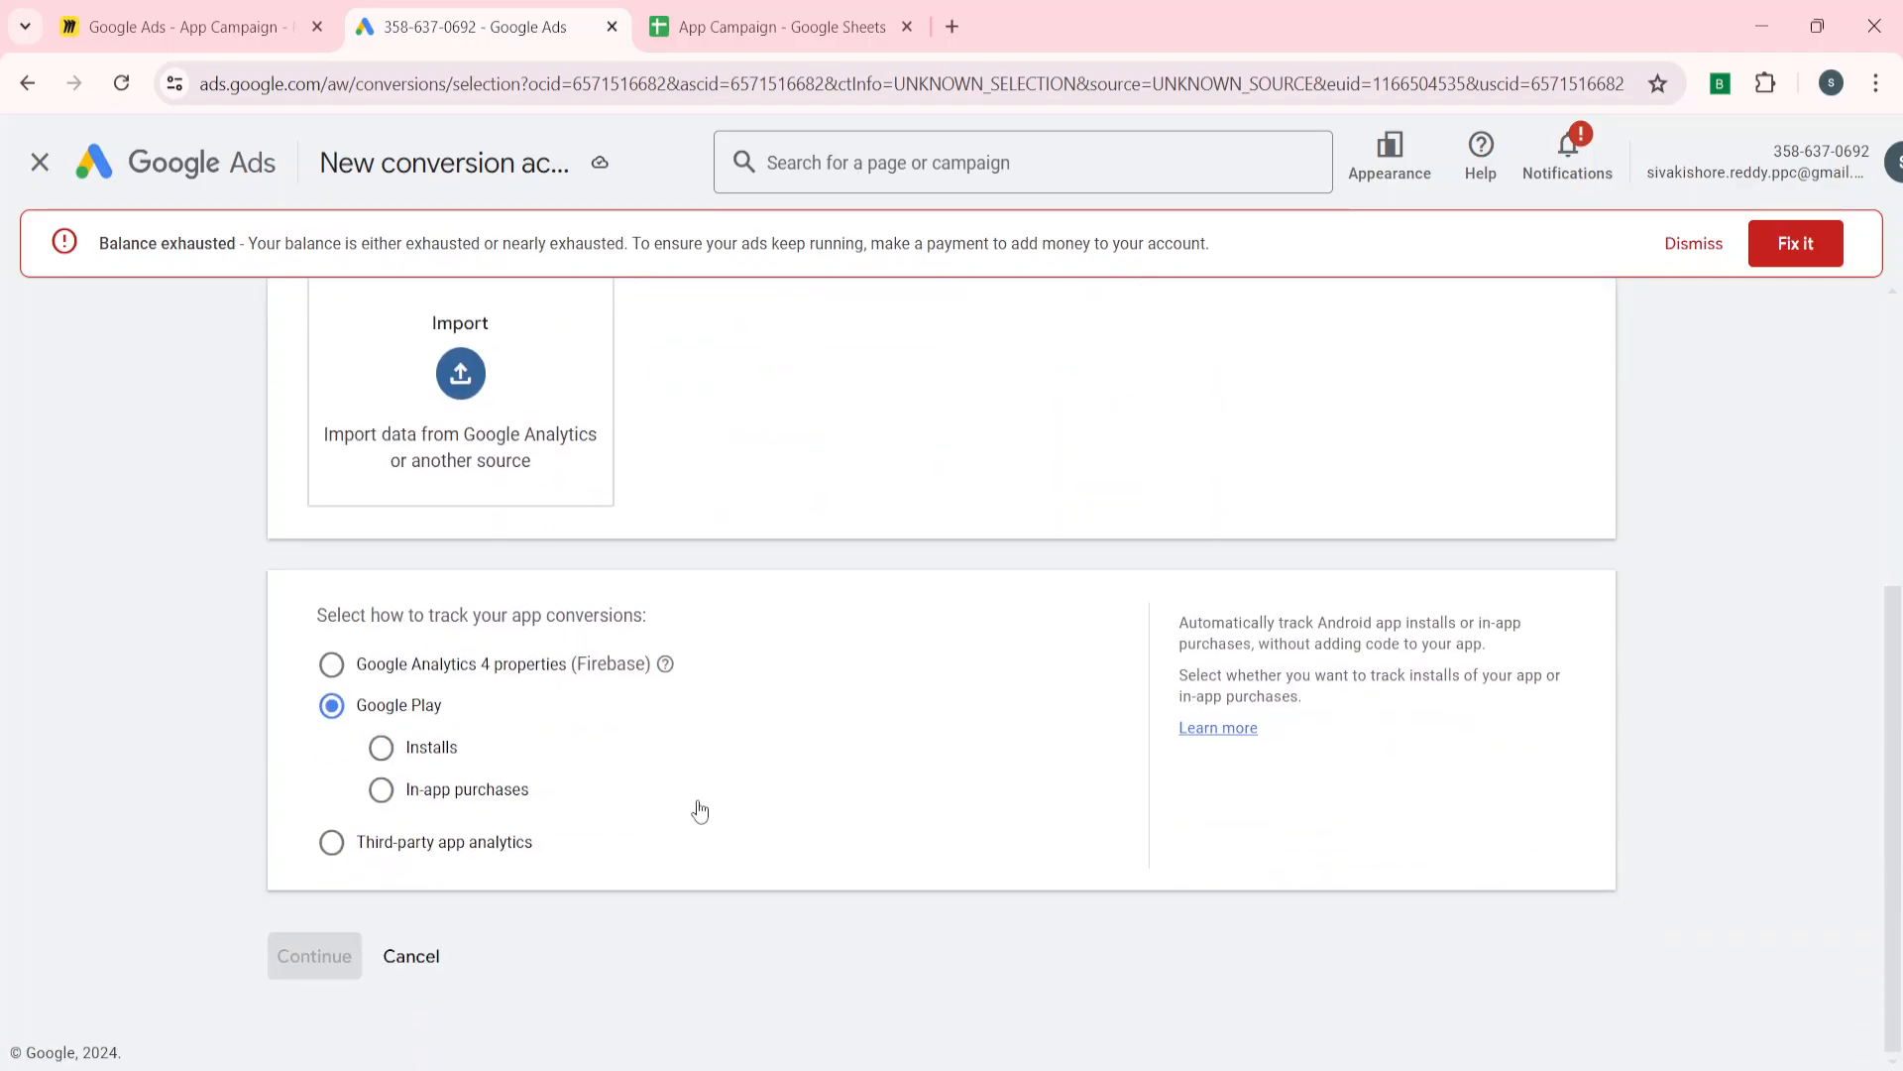
click(385, 753)
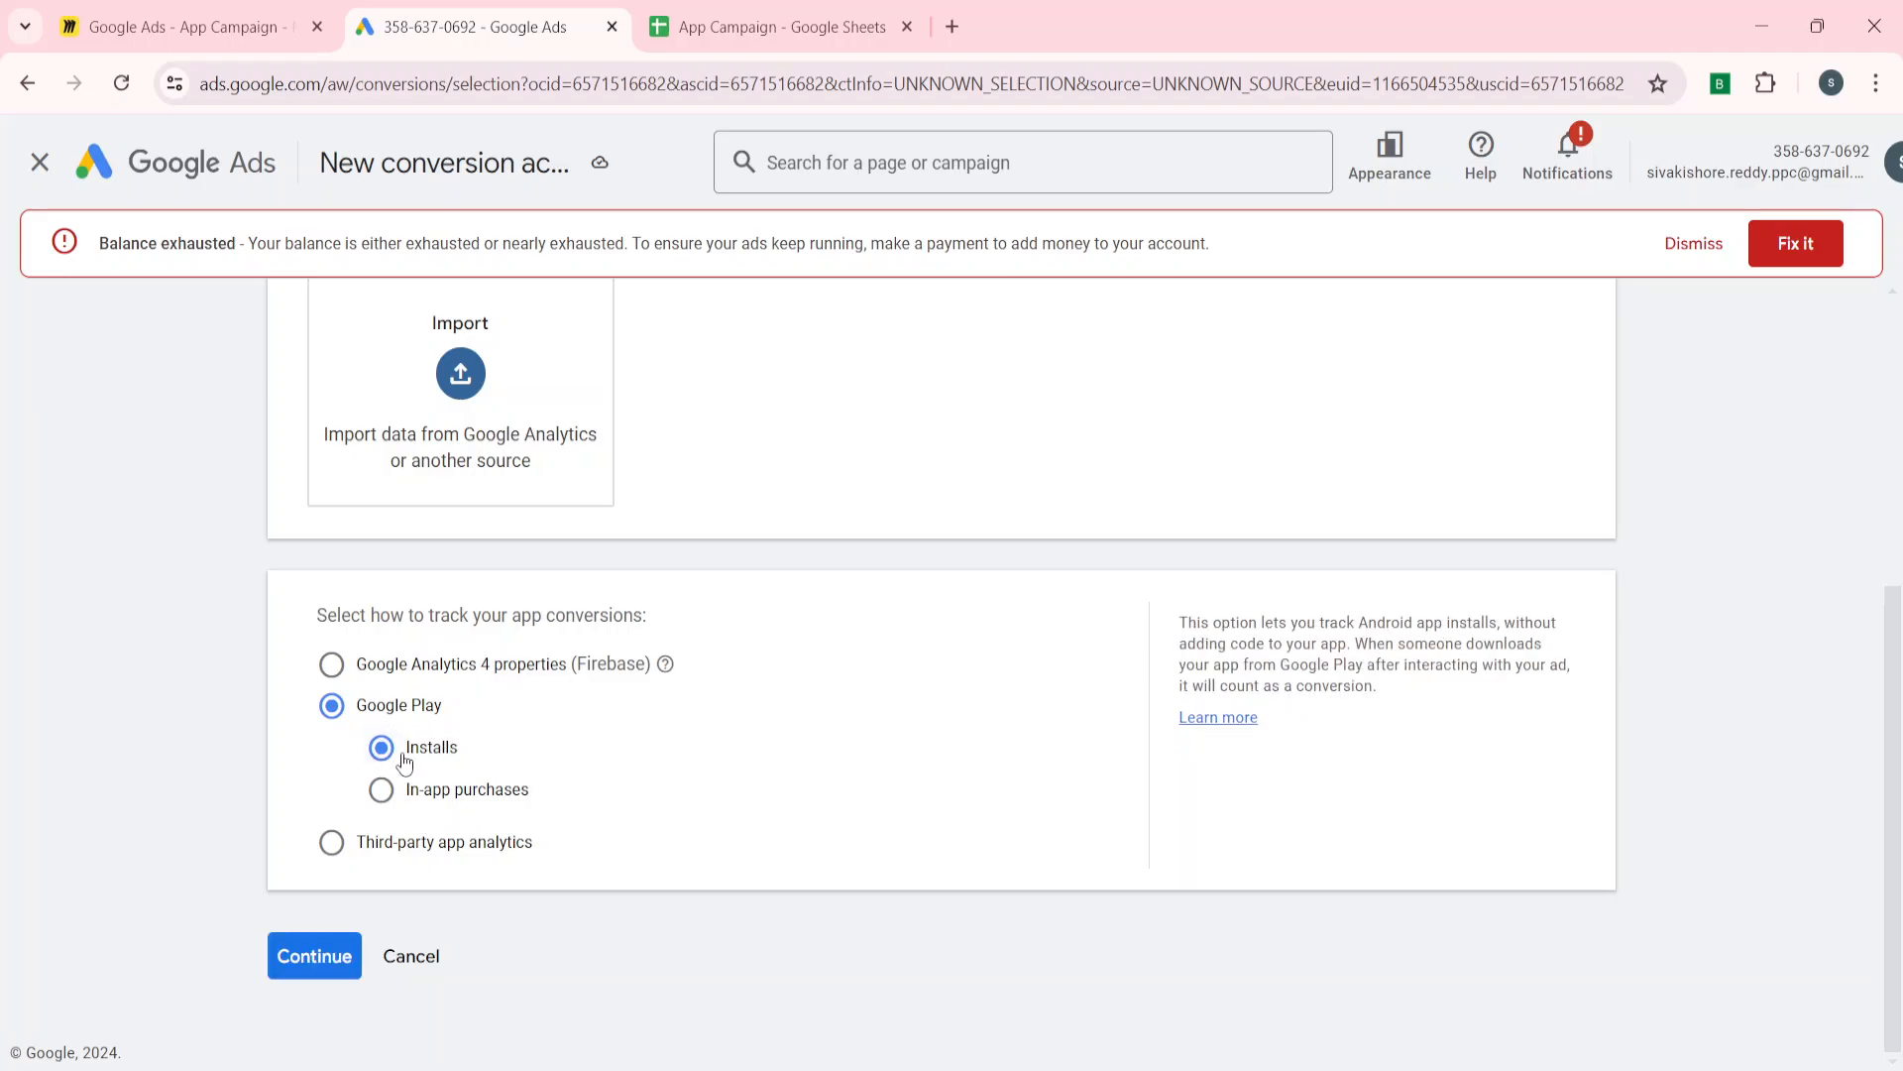
click(310, 960)
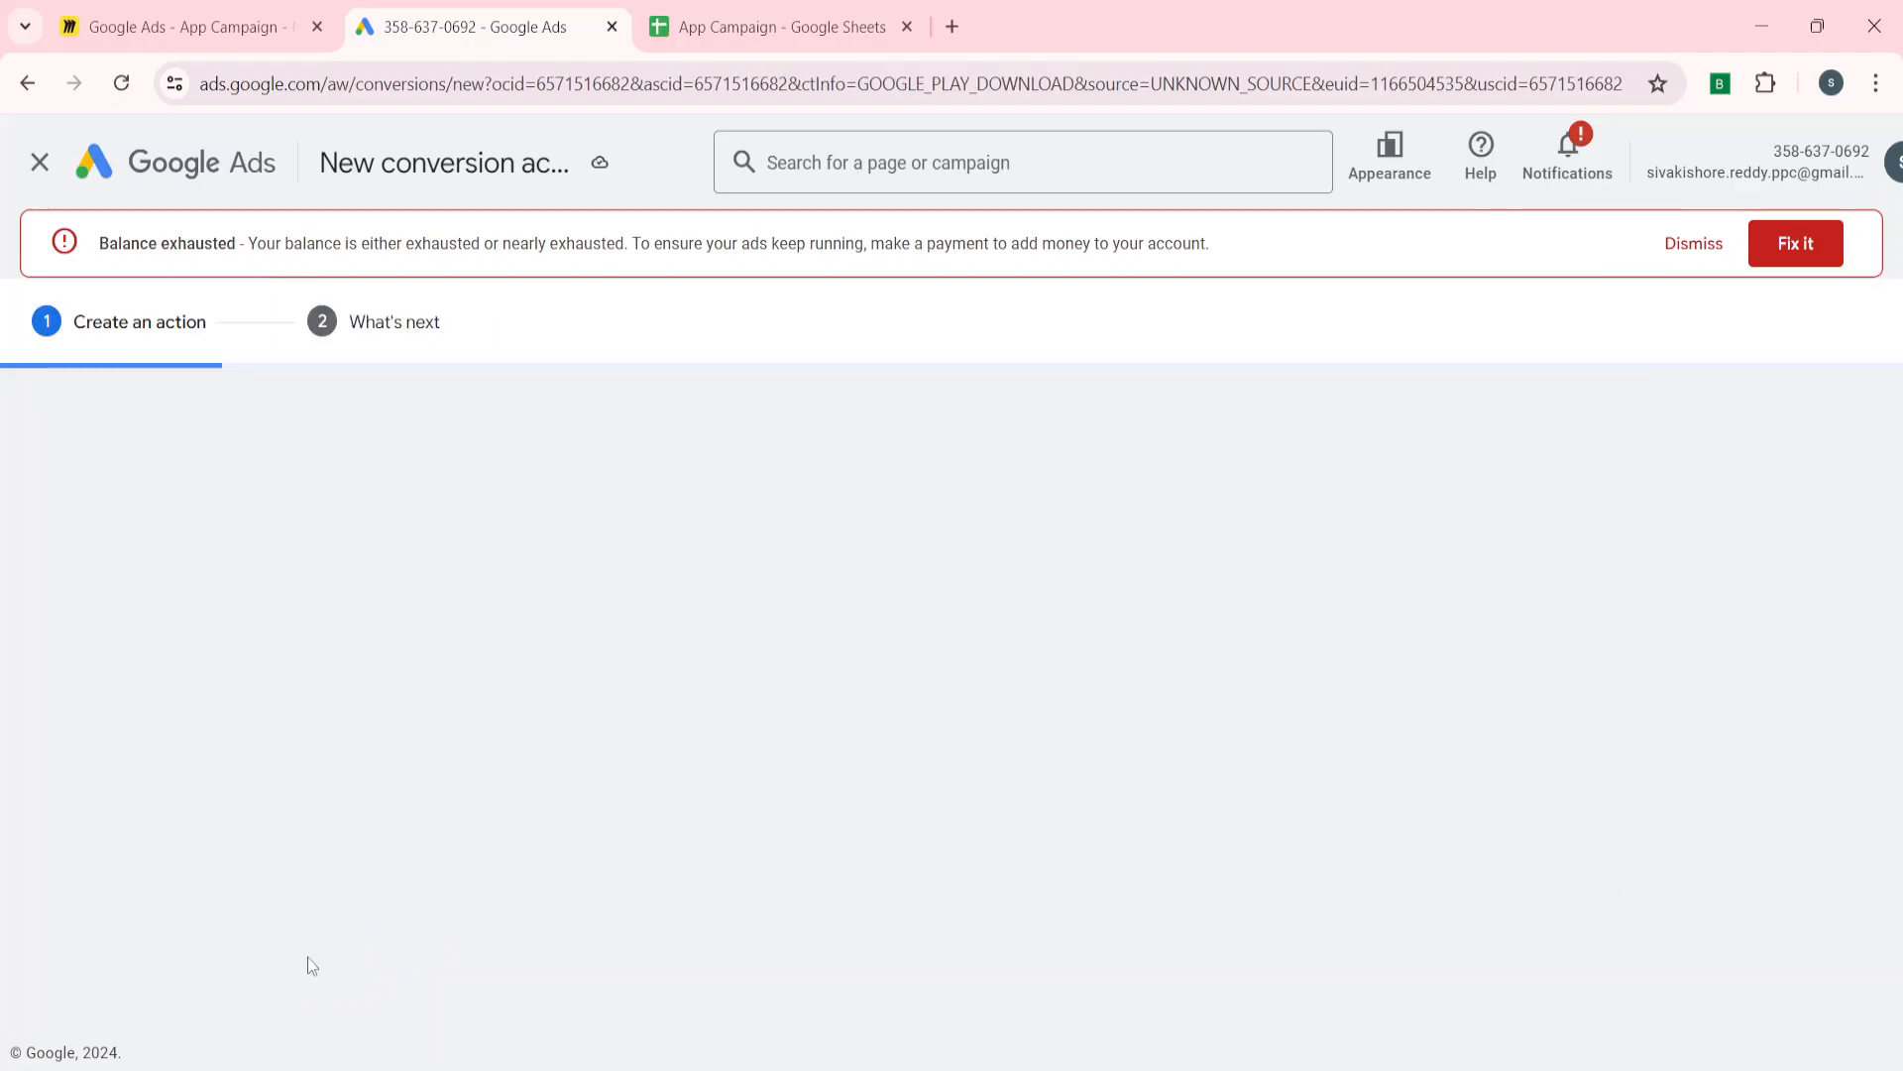
Step: Choose Moneycontrol-Share Market|News as the conversion action's mobile app and cancel the creation after reviewing the remaining settings
scroll(446, 748, down, 5)
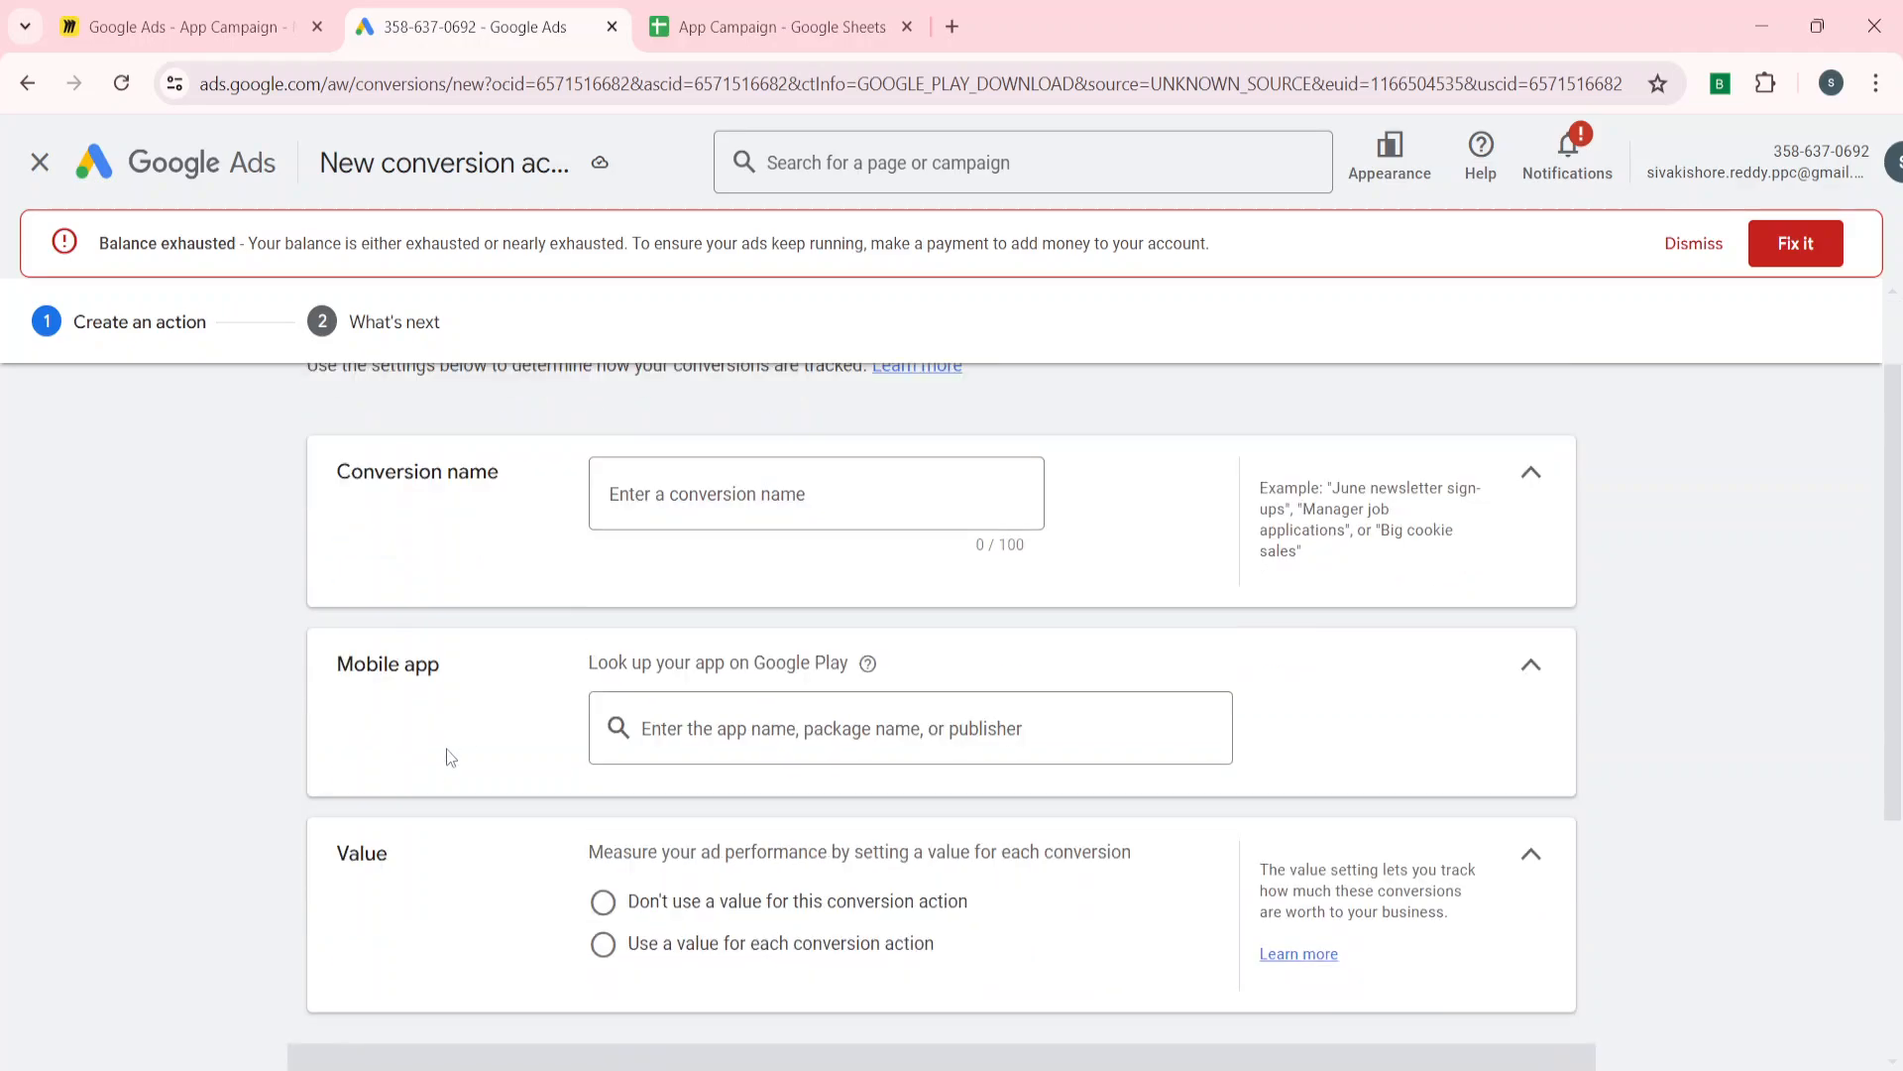
scroll(448, 753, up, 2)
scroll(451, 757, up, 2)
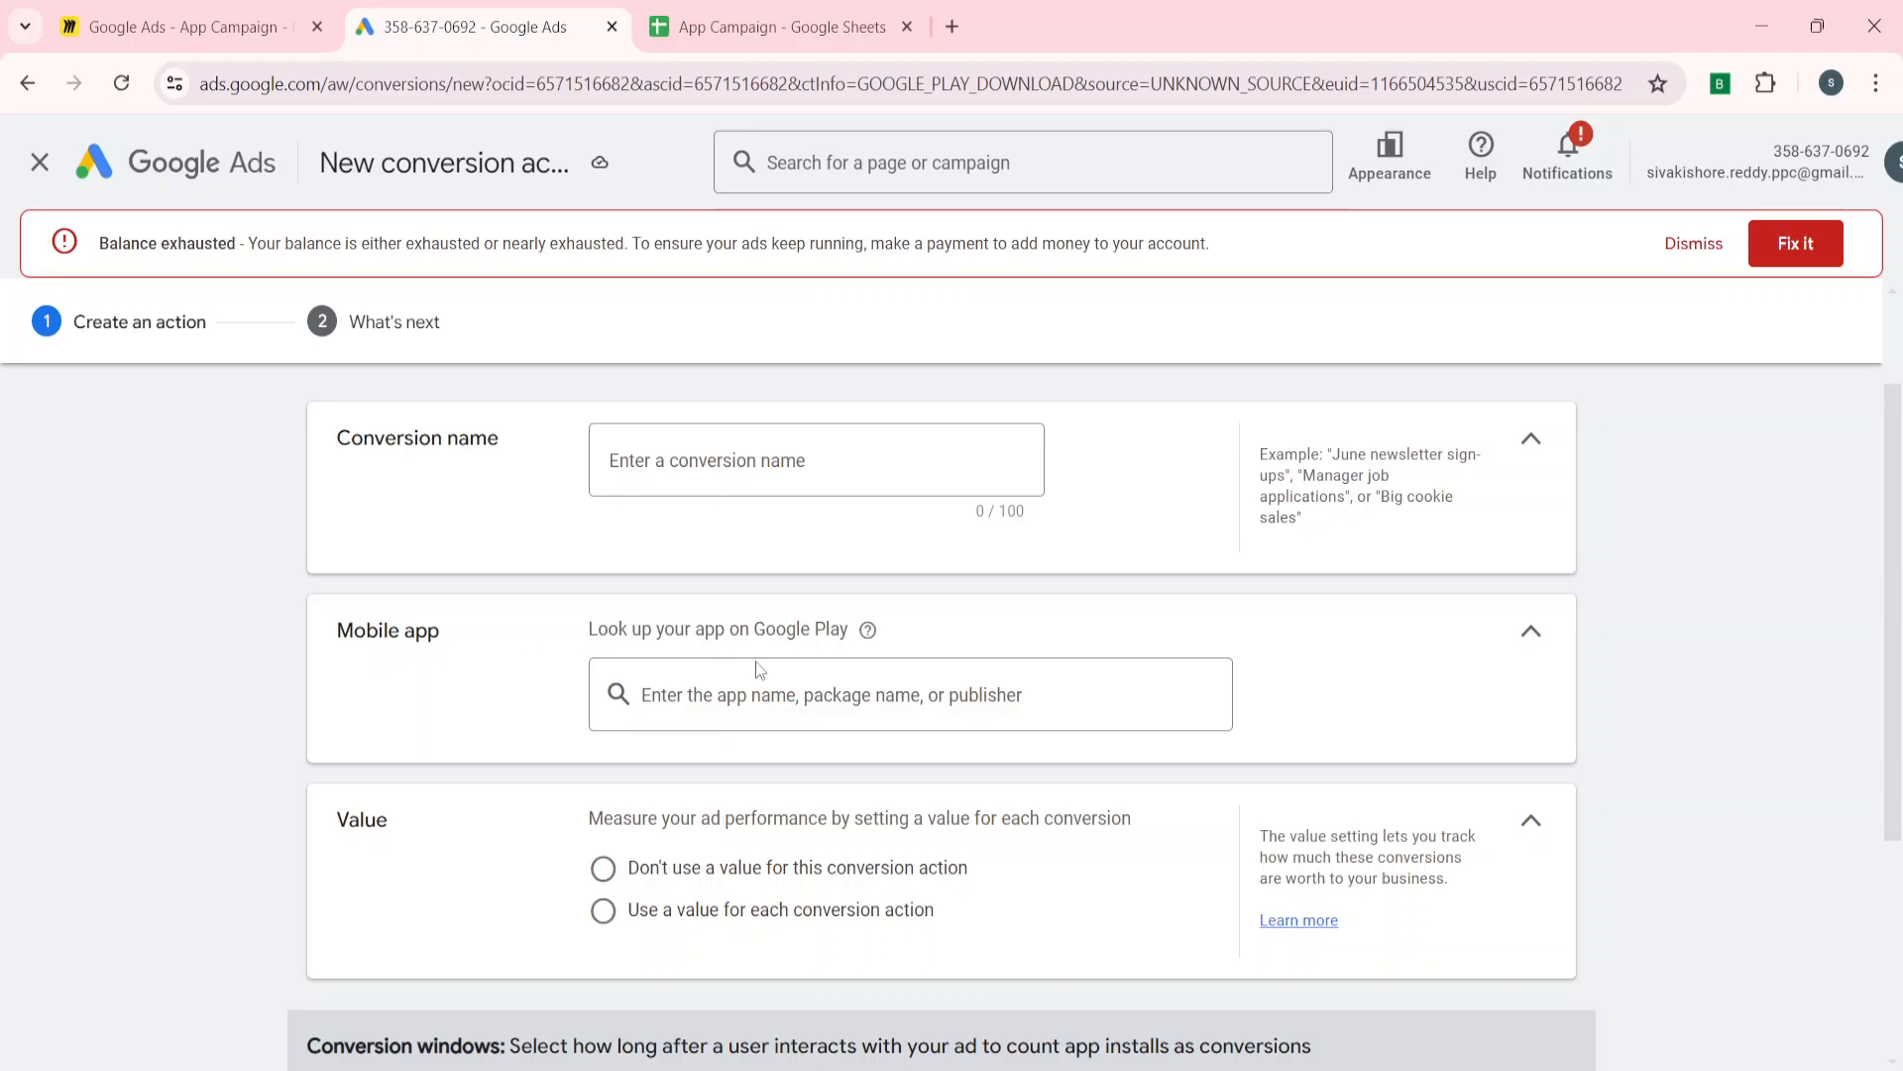
click(763, 708)
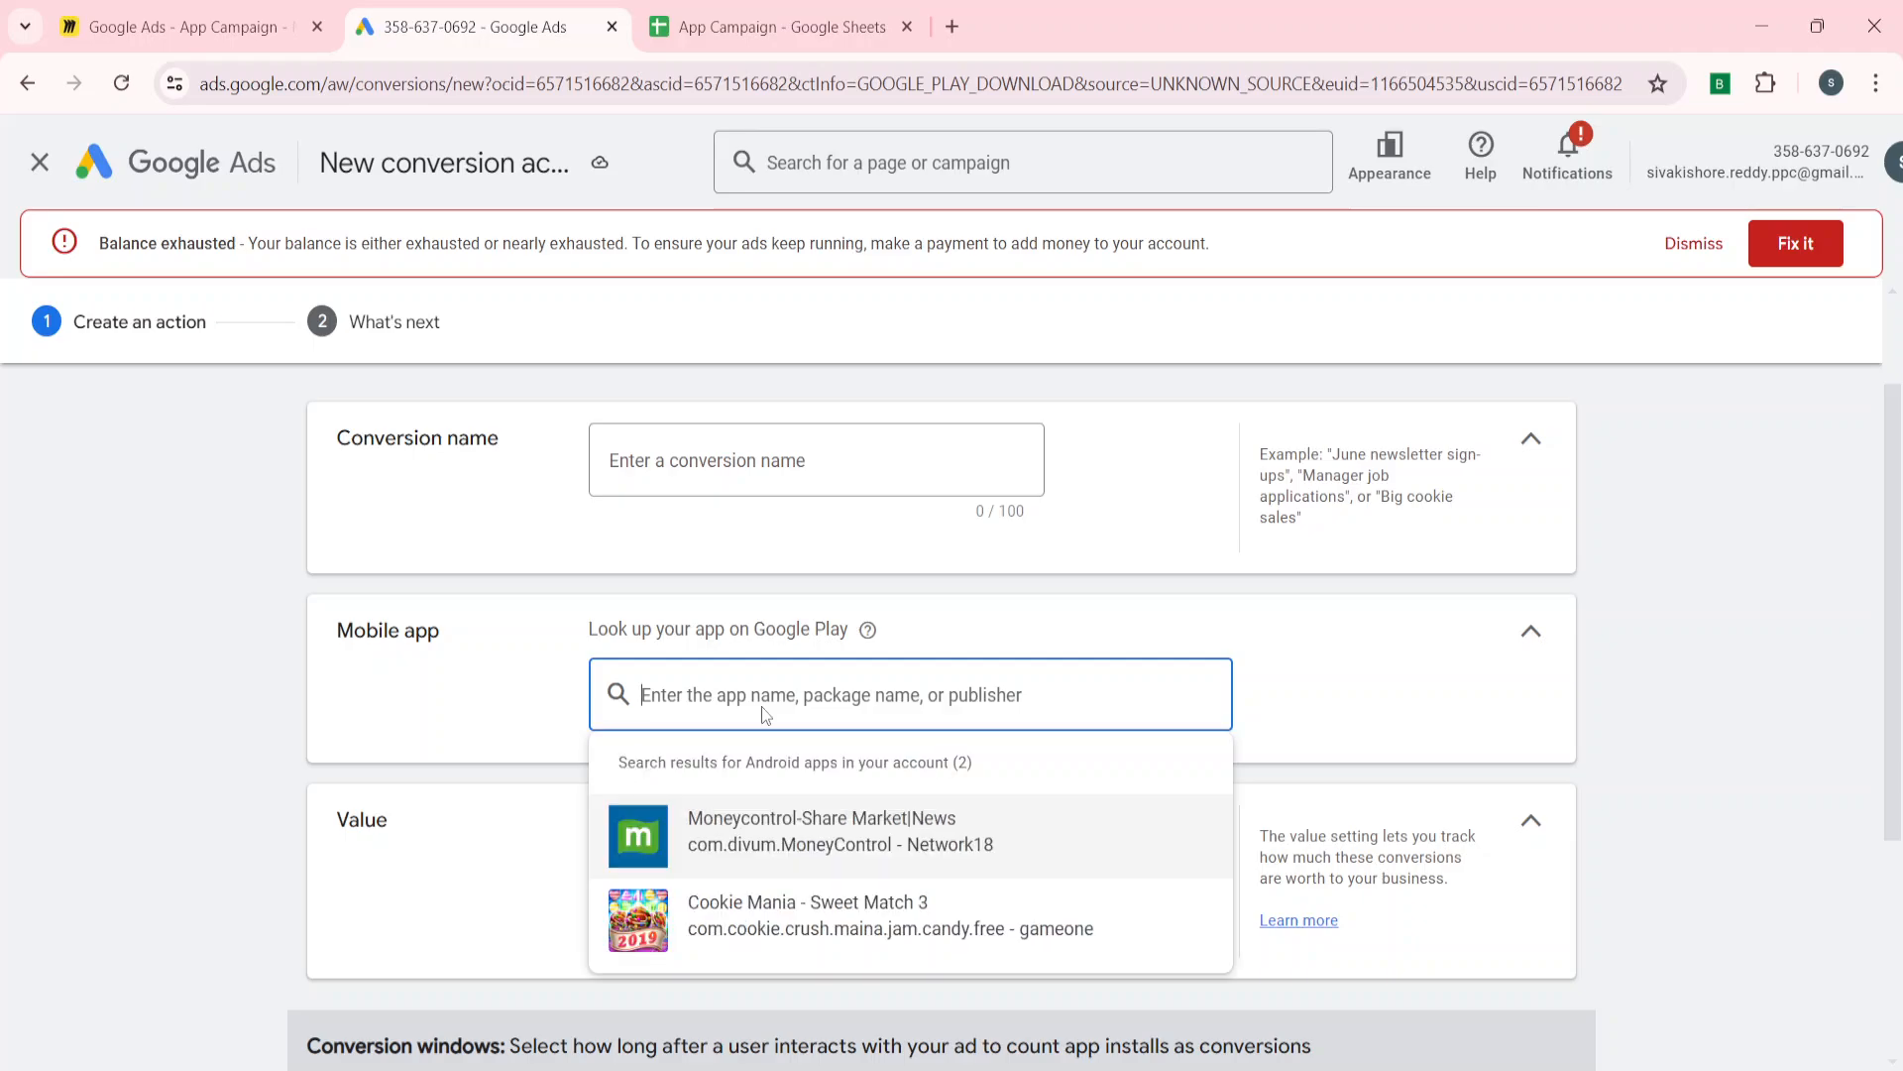
click(750, 823)
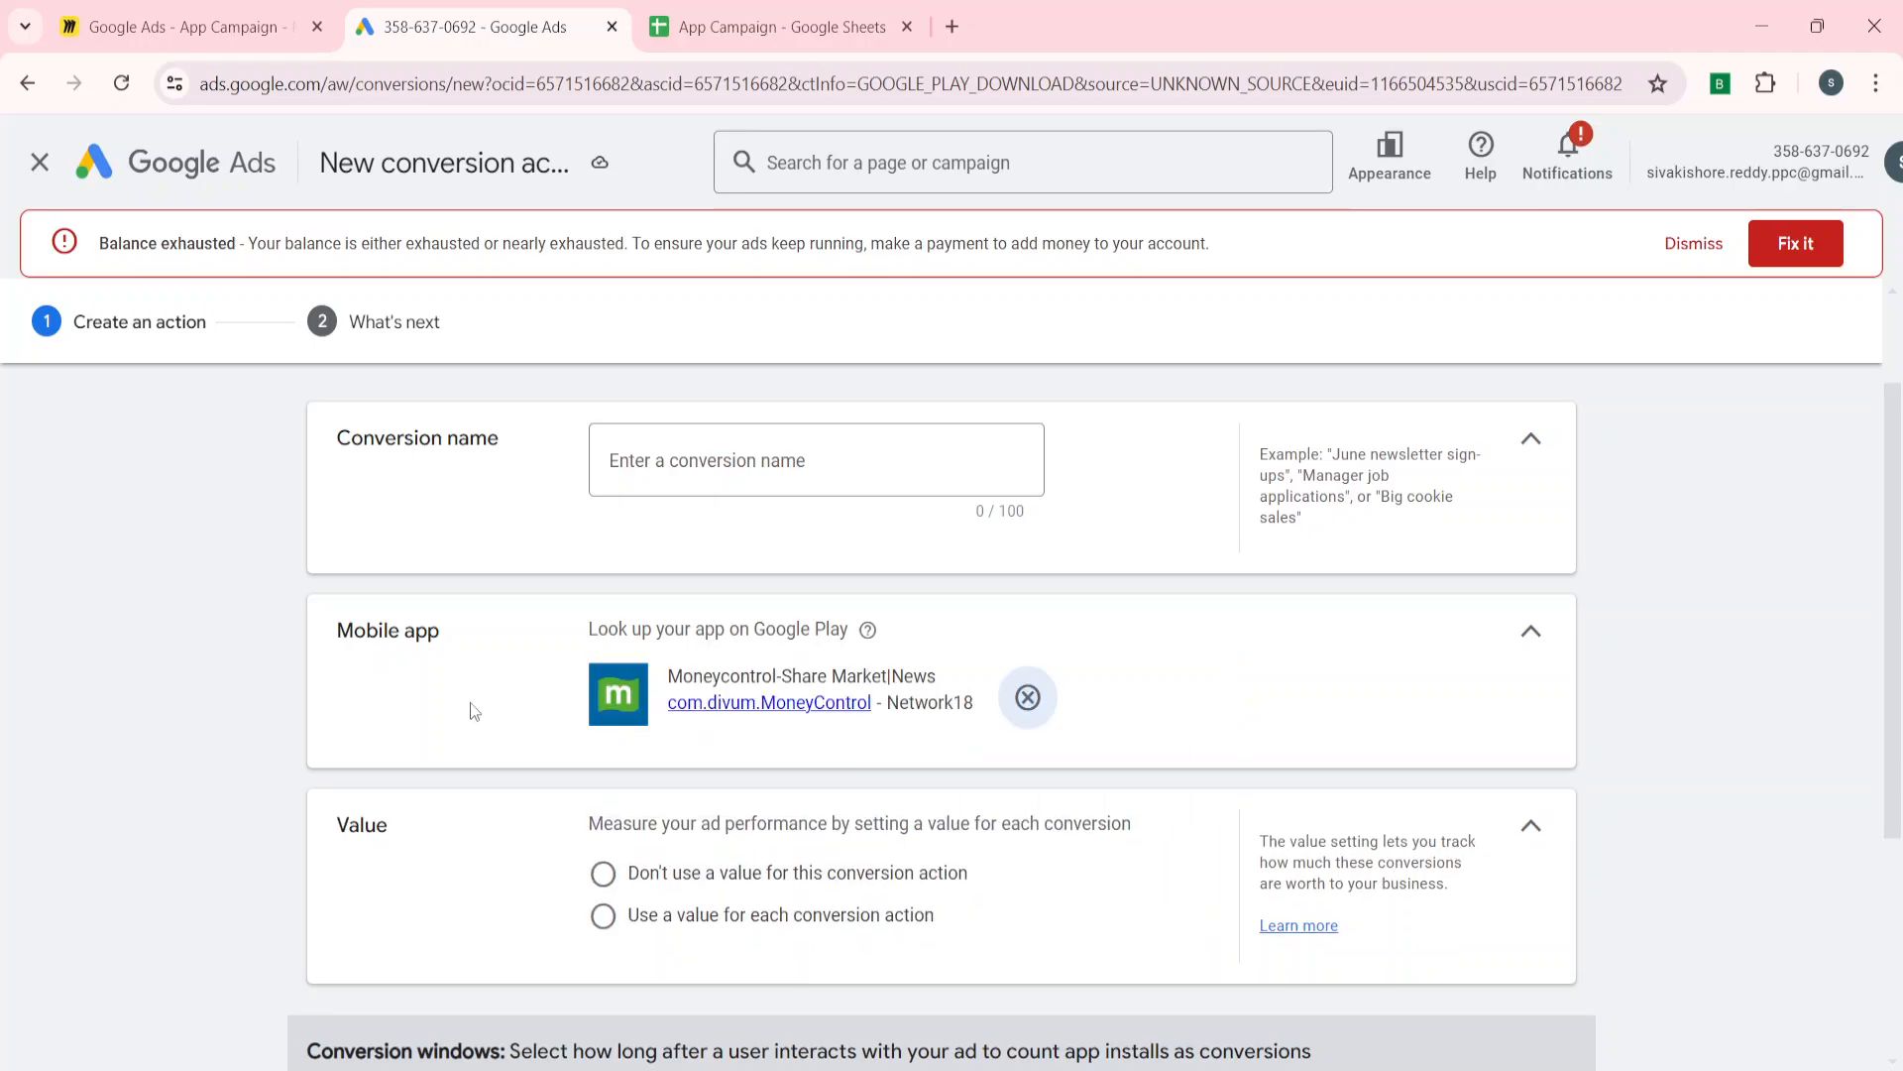
scroll(446, 863, down, 4)
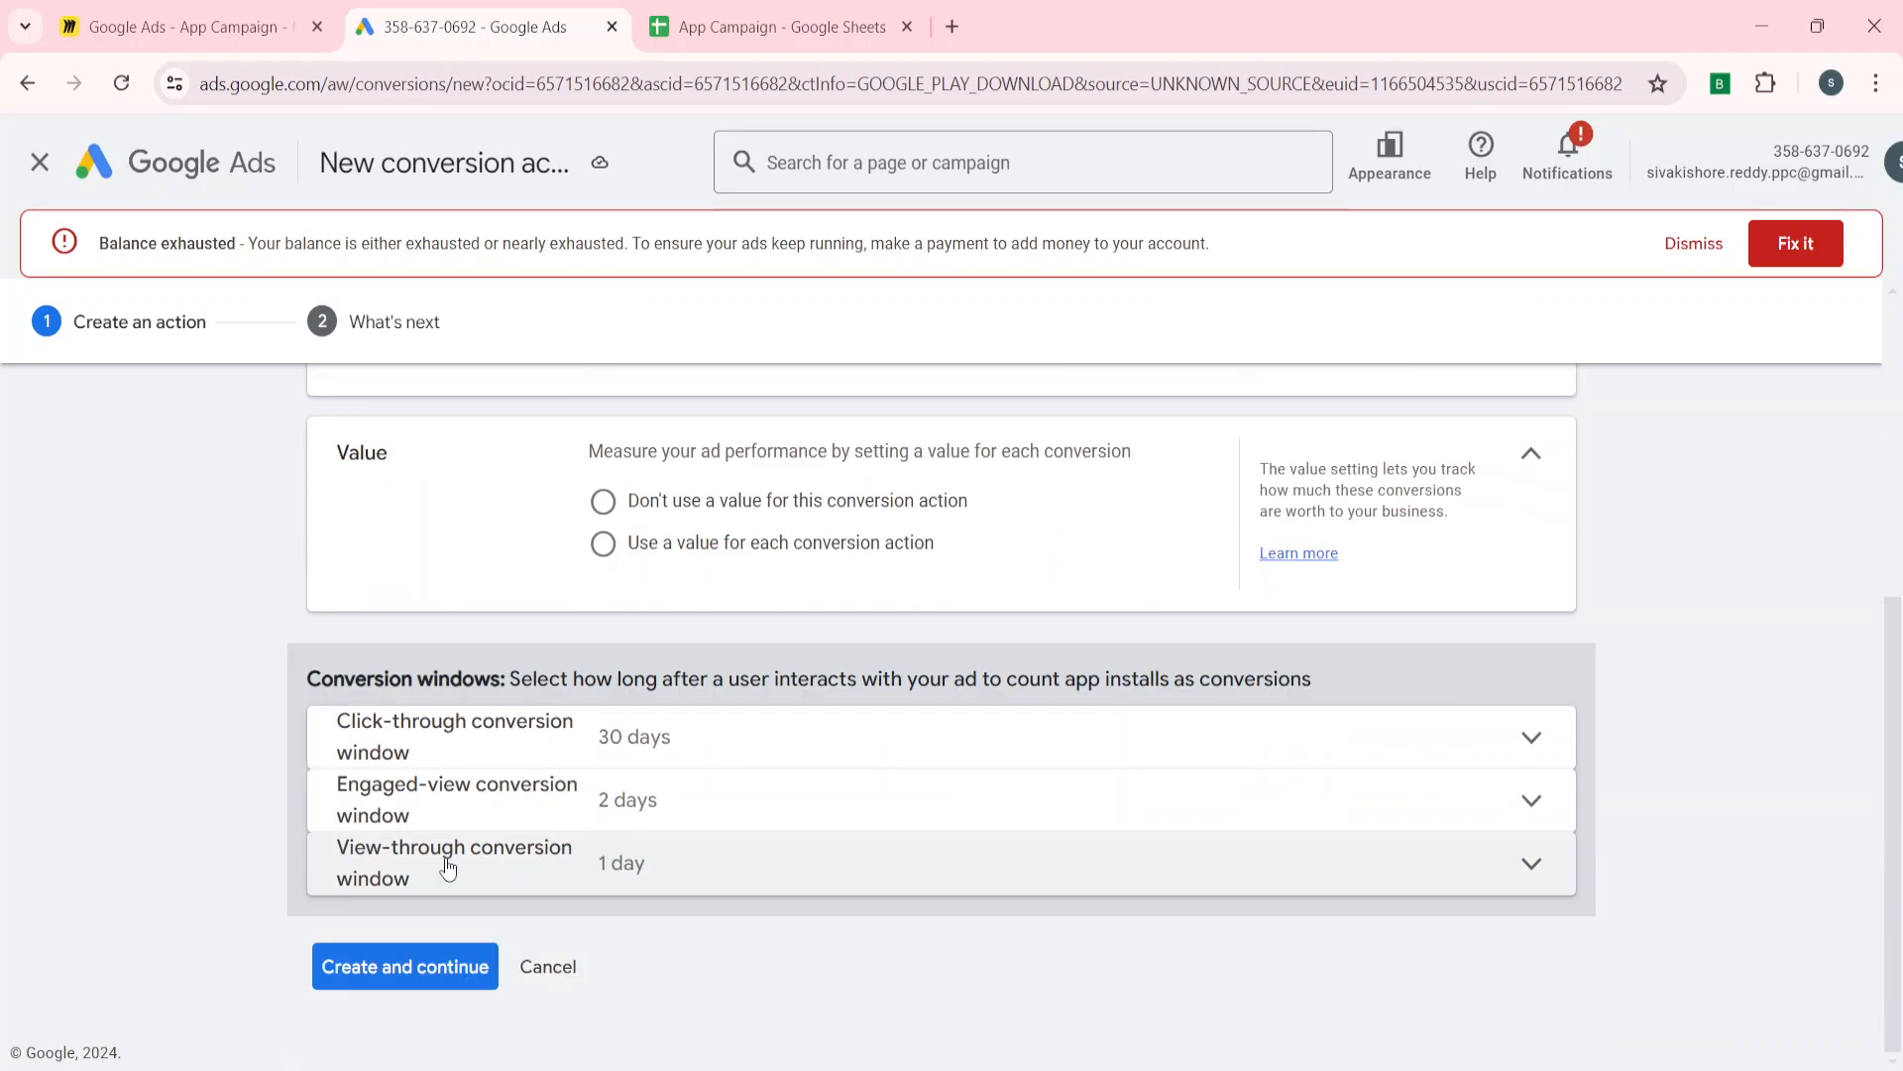
click(547, 968)
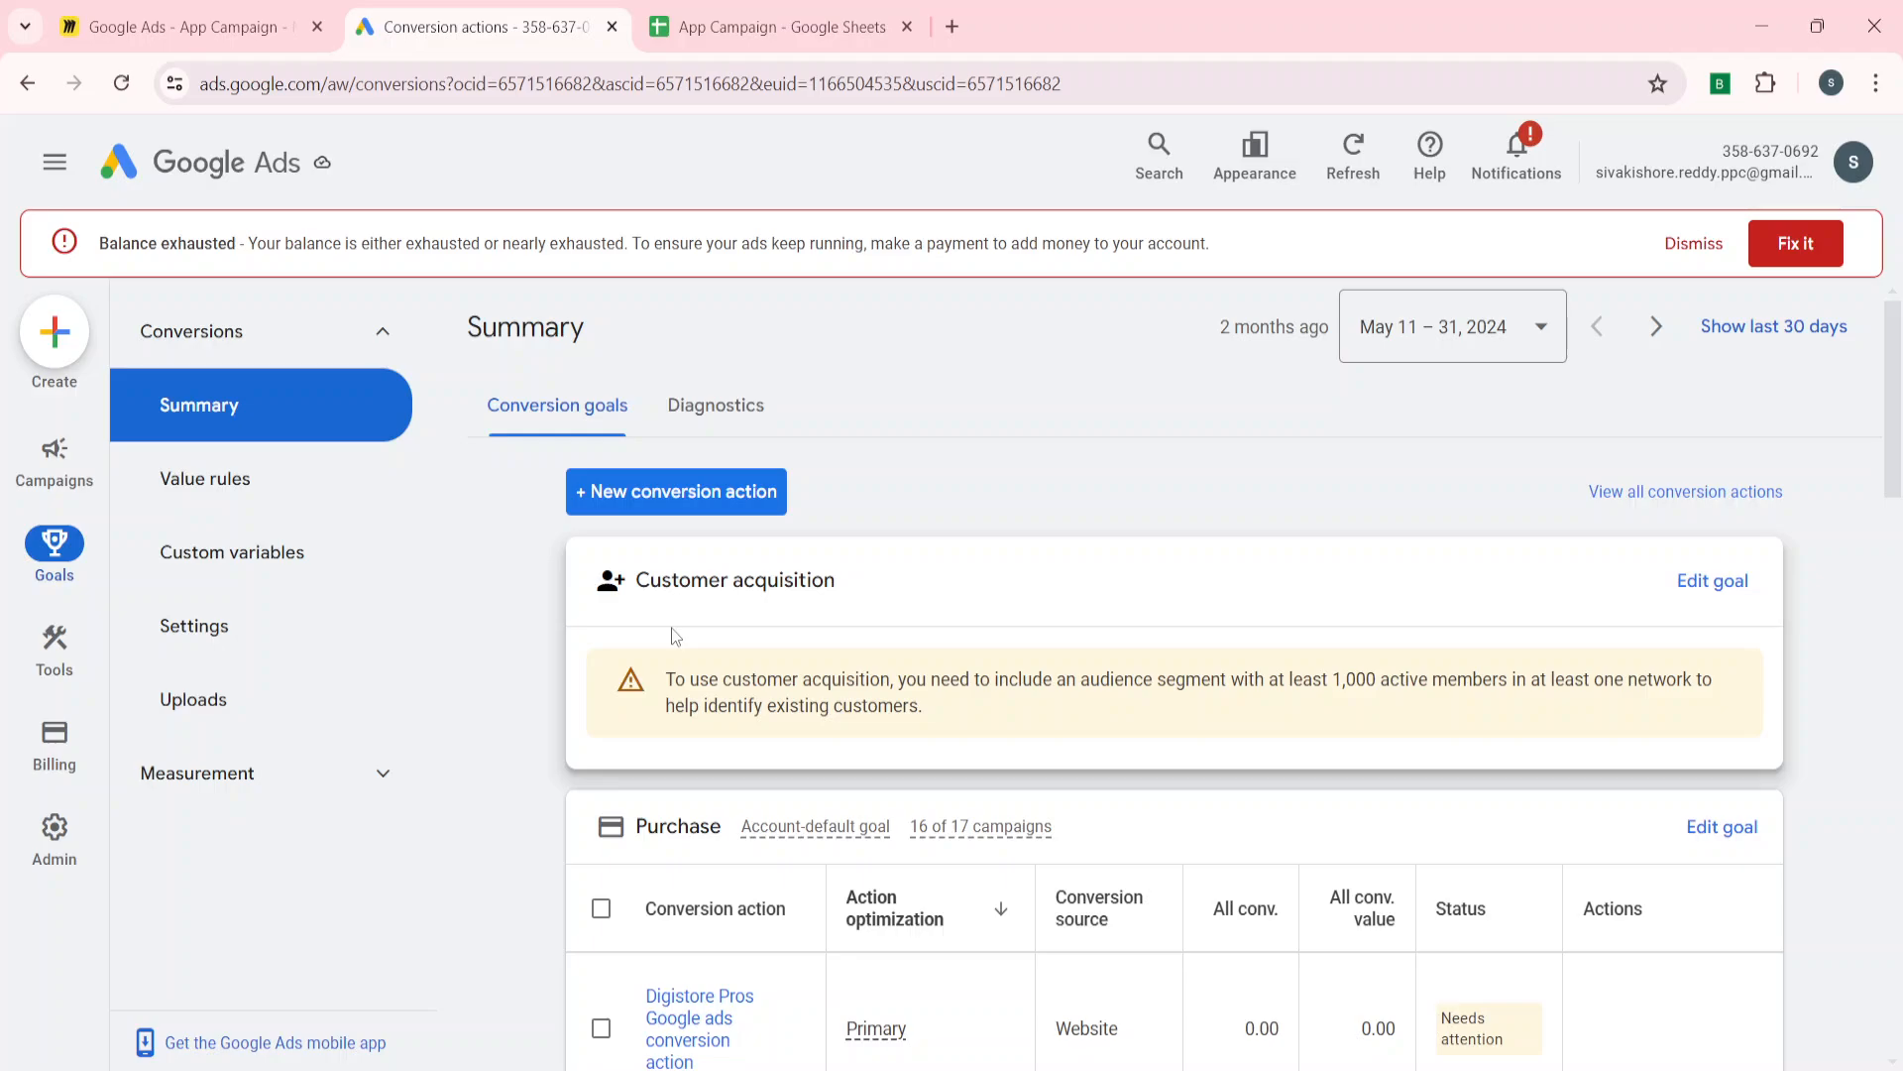
Step: Search the web in a new browser tab for "app campaign google ads" and open the "About App campaigns" help article
key(ctrl+t)
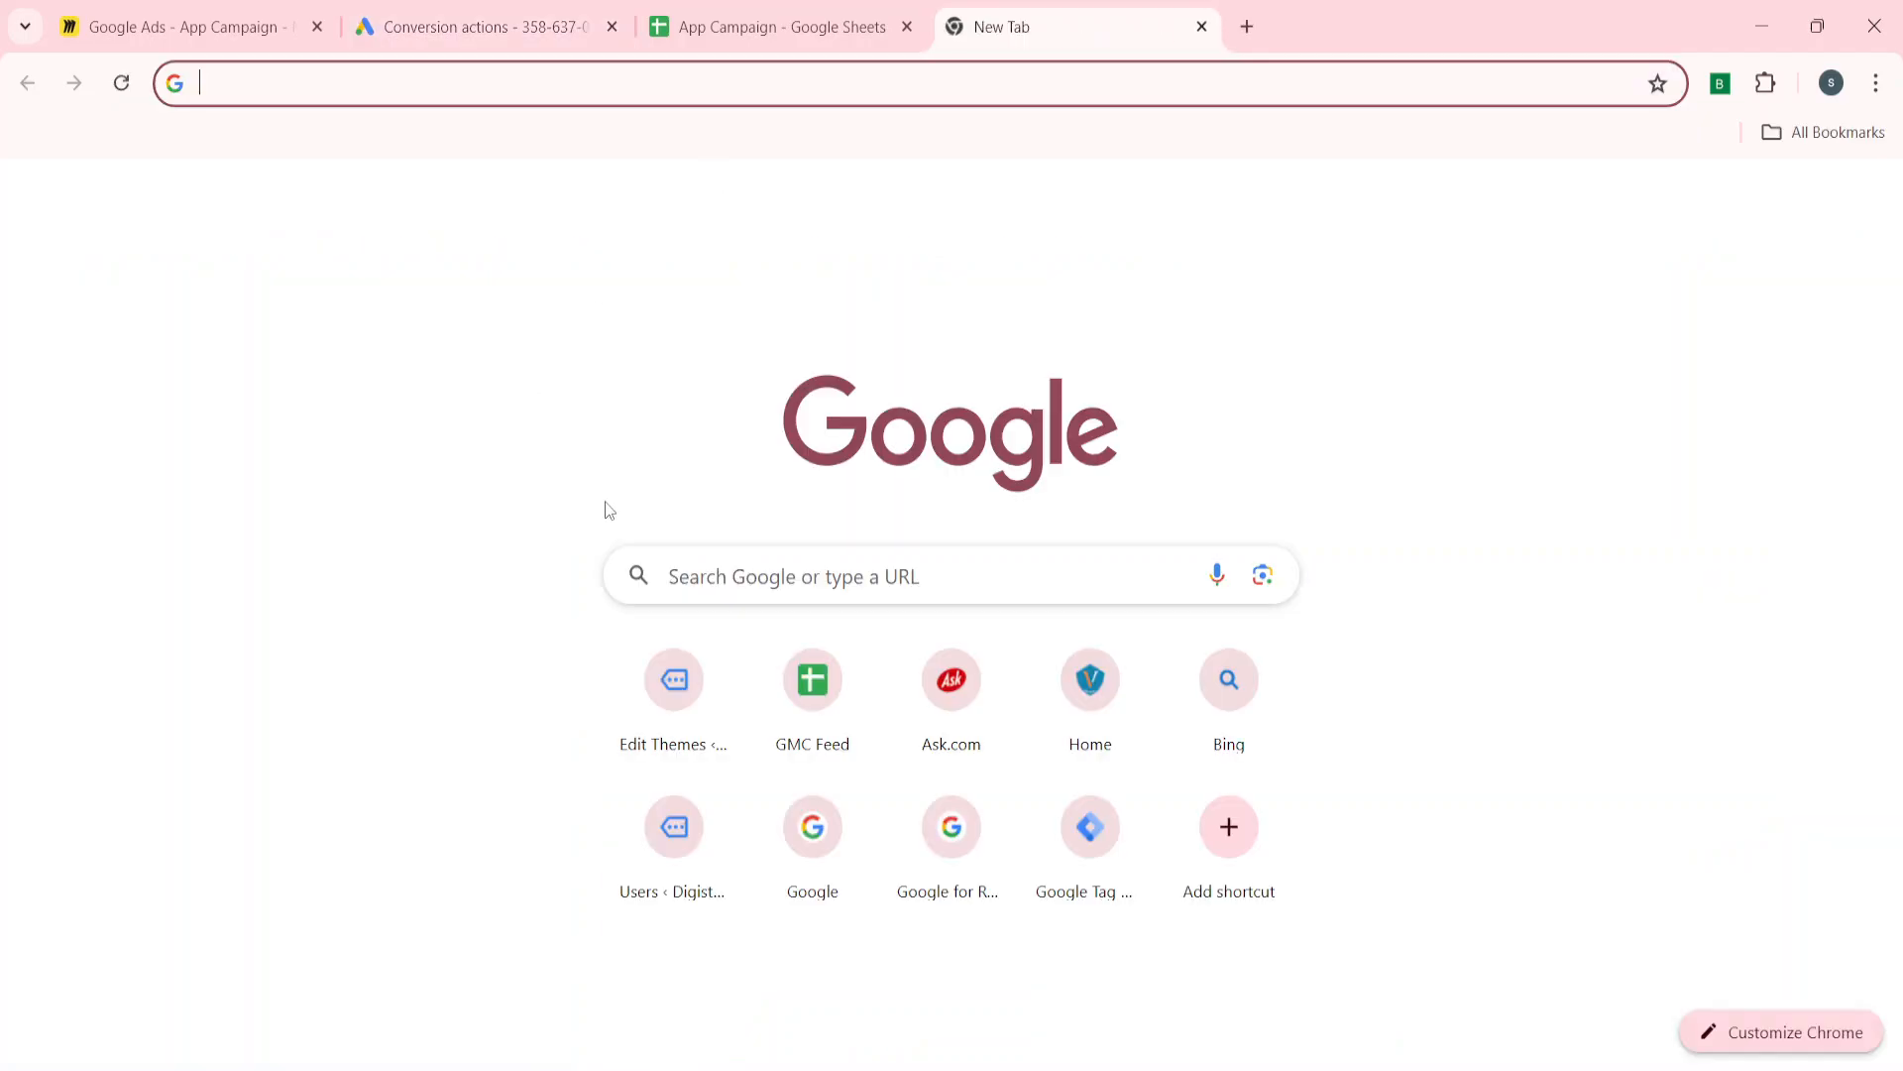
text(app campaign google ads)
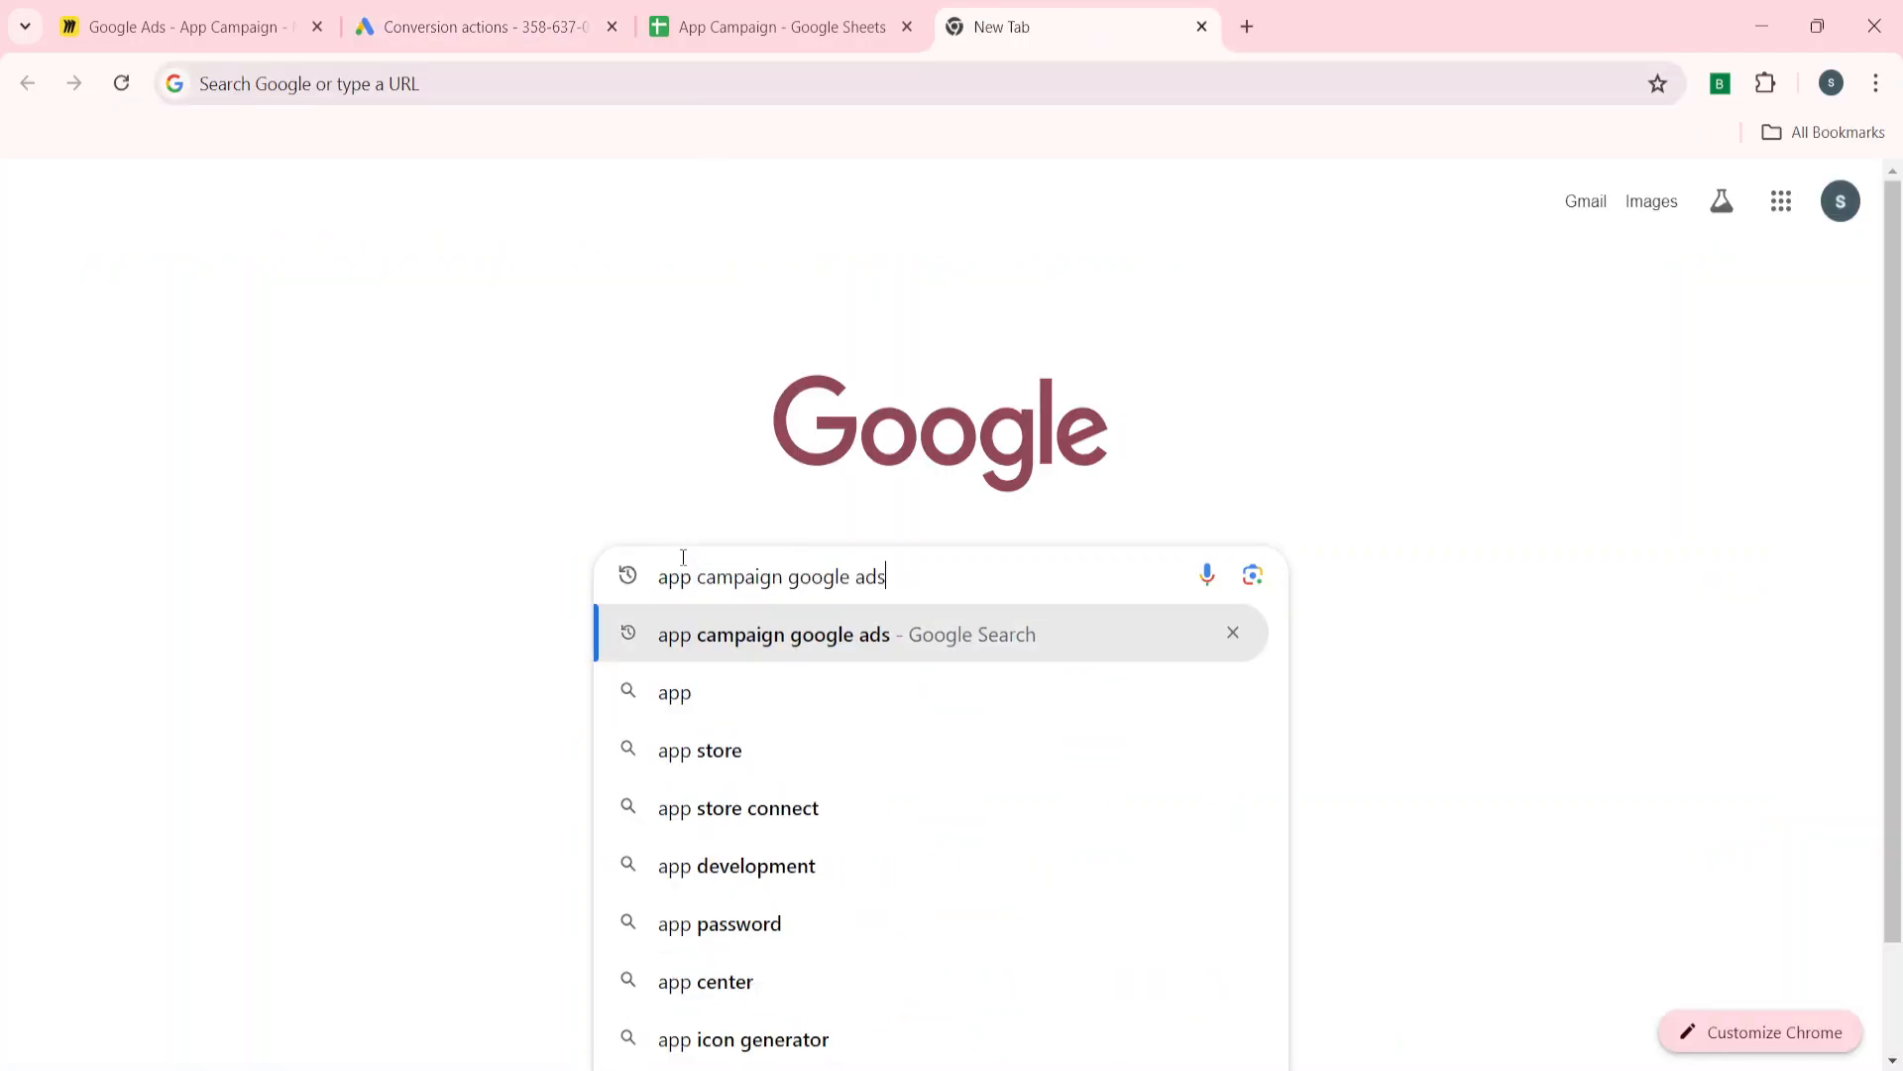
key(Return)
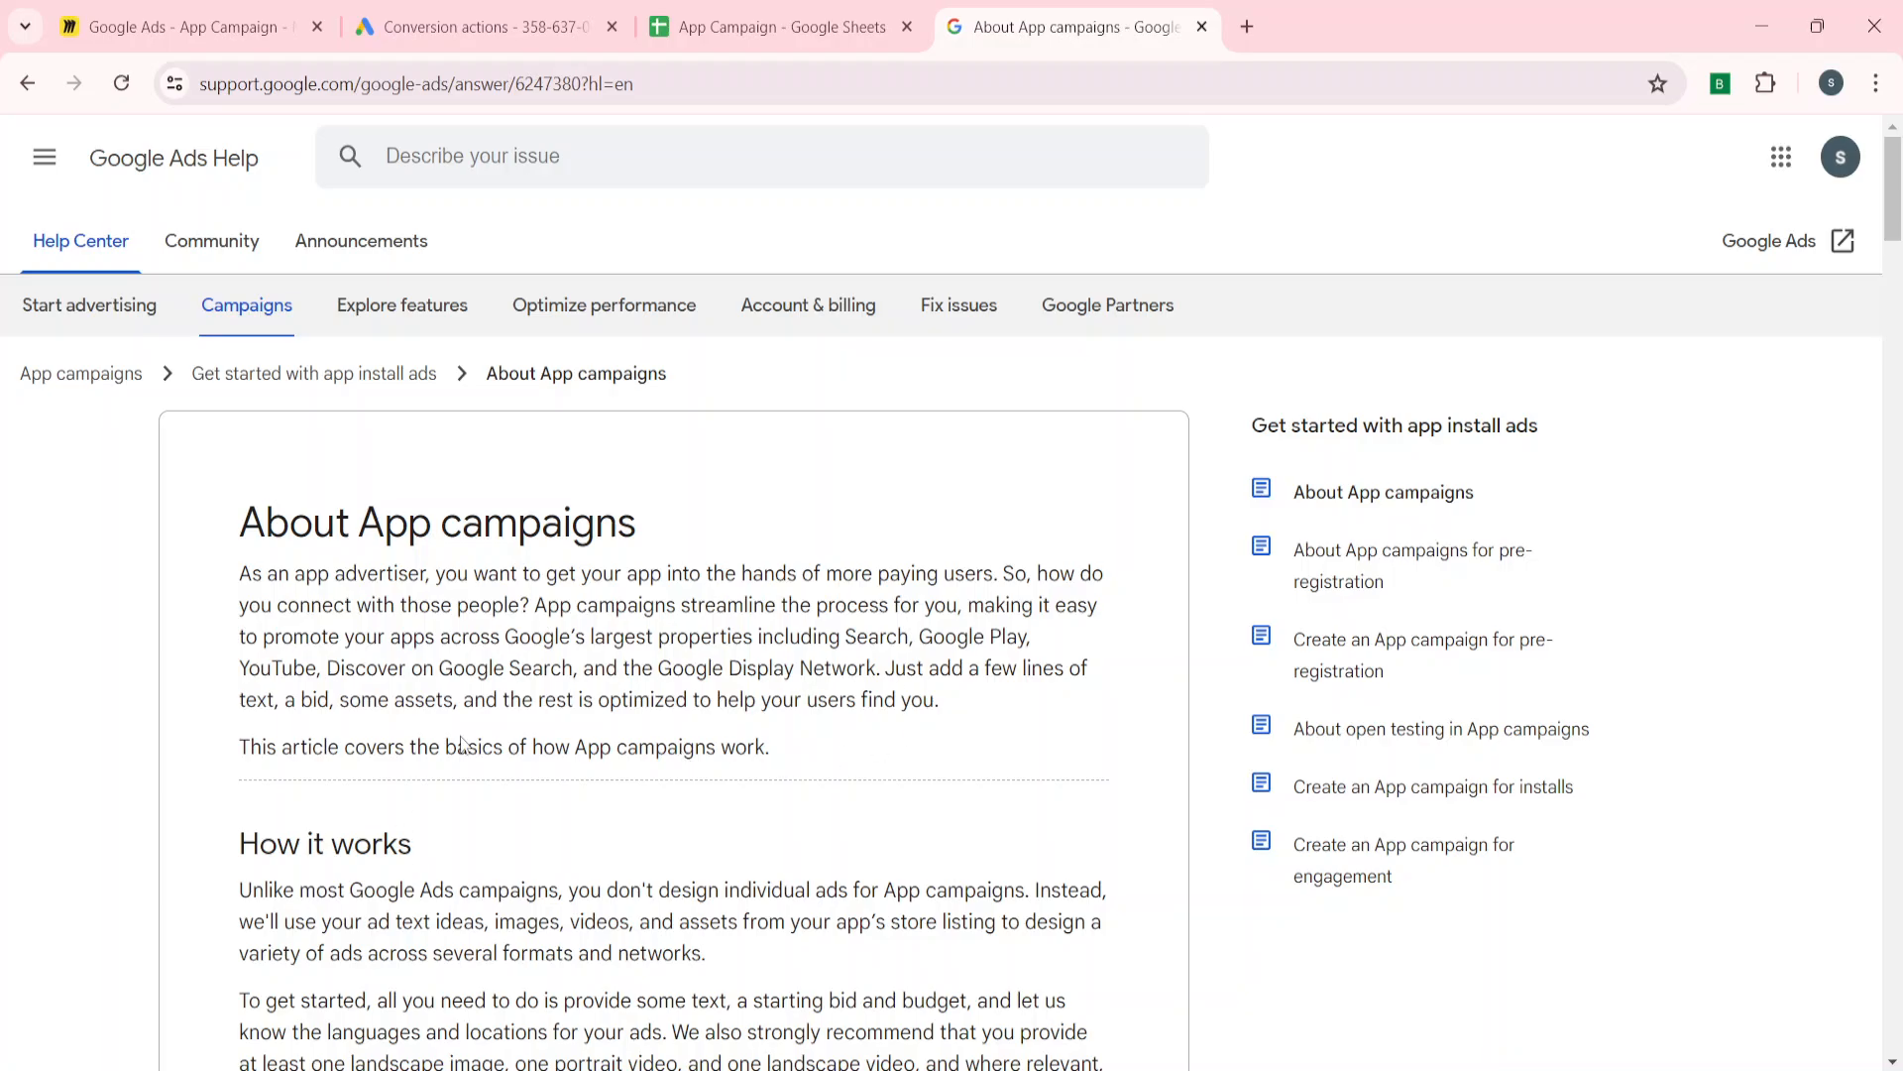
Step: Skim the "About App campaigns" article from start to end and switch to the "Google Ads - App Campaign" board in Miro
scroll(552, 855, down, 12)
scroll(553, 854, down, 20)
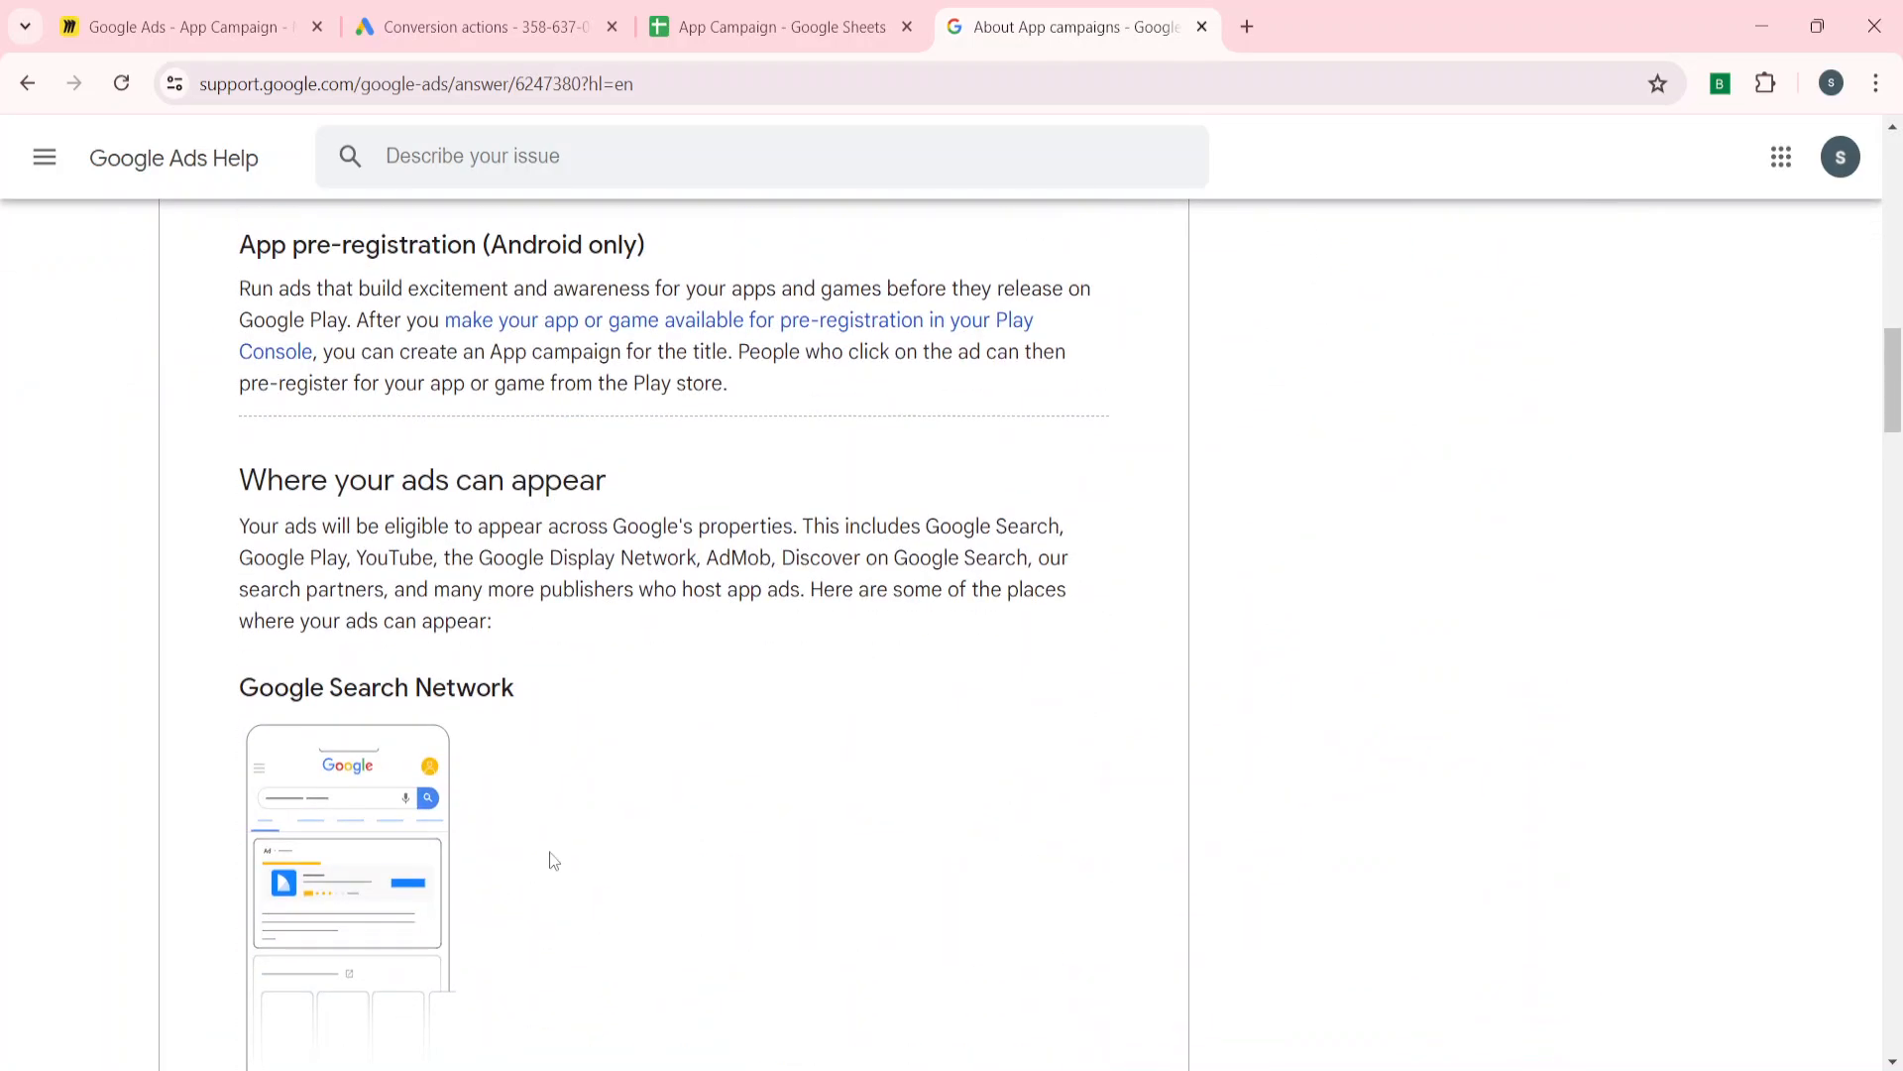
scroll(553, 859, down, 15)
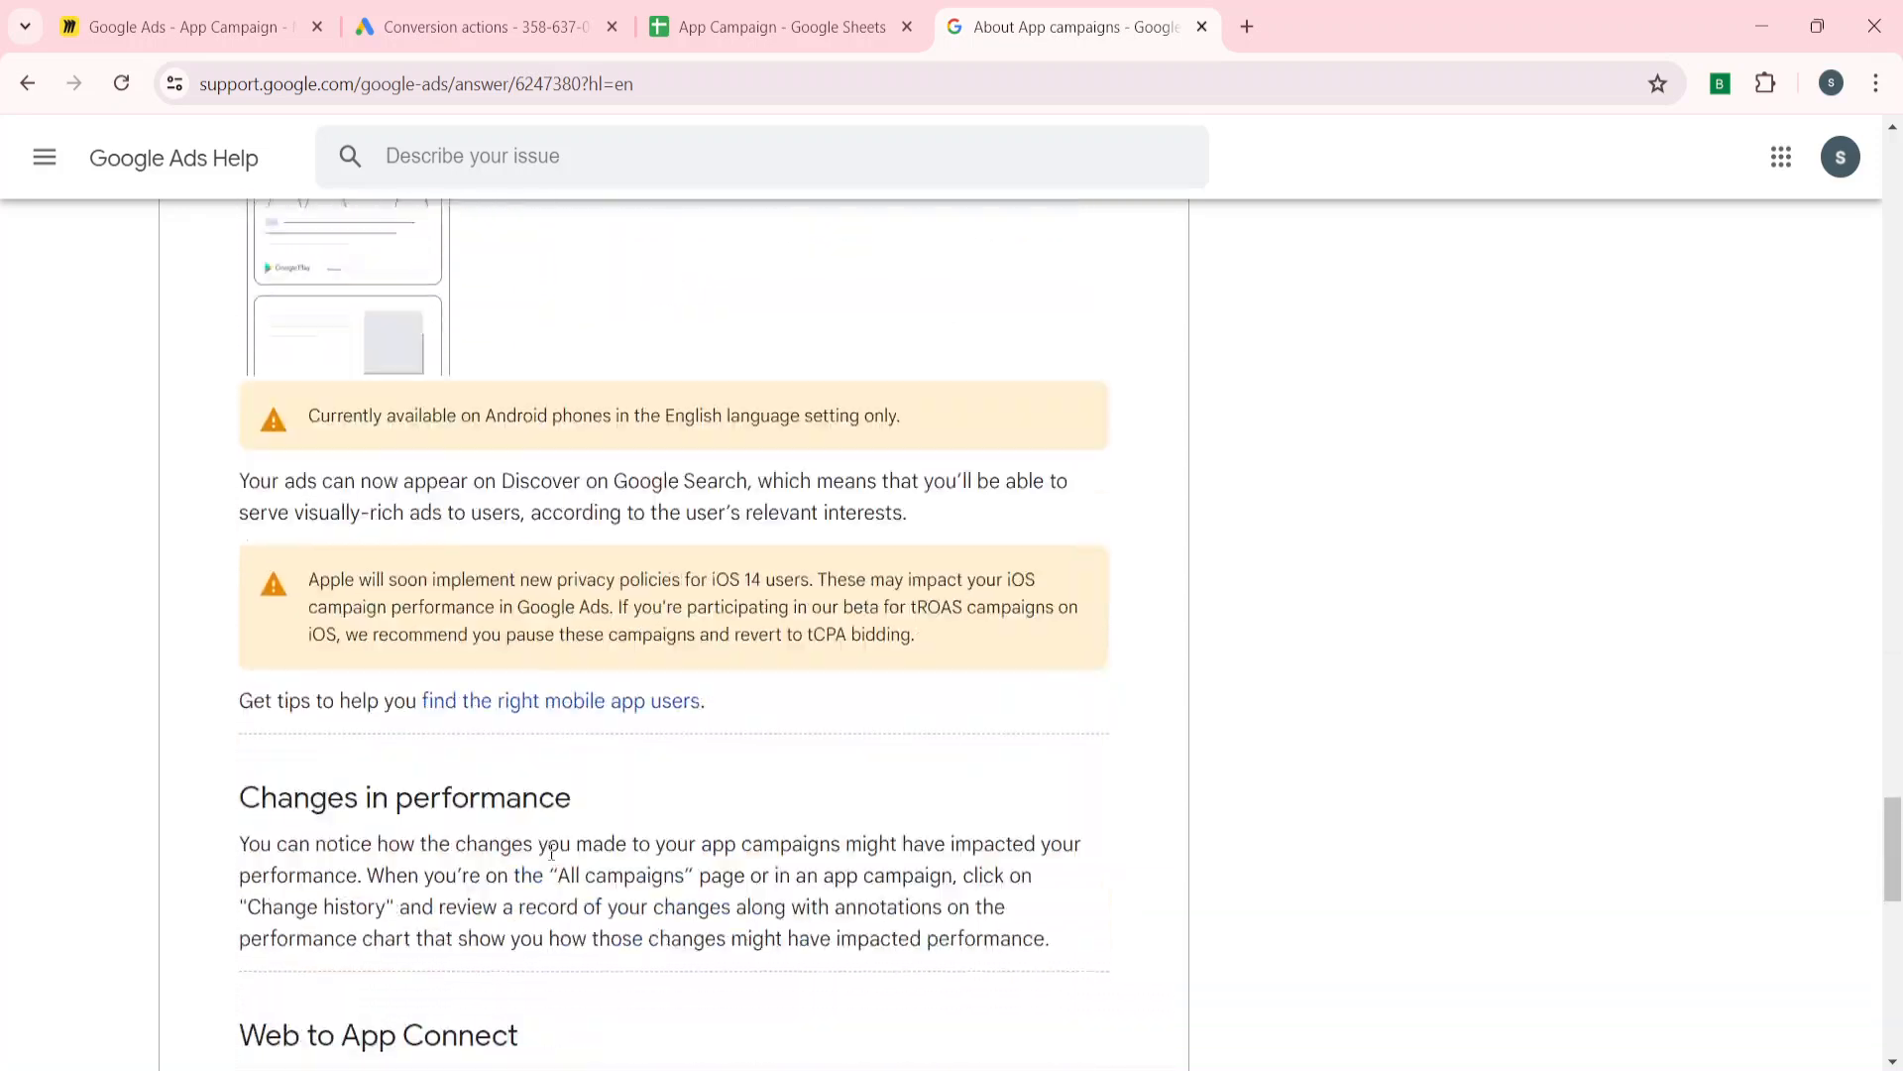
scroll(552, 861, up, 20)
scroll(553, 860, up, 20)
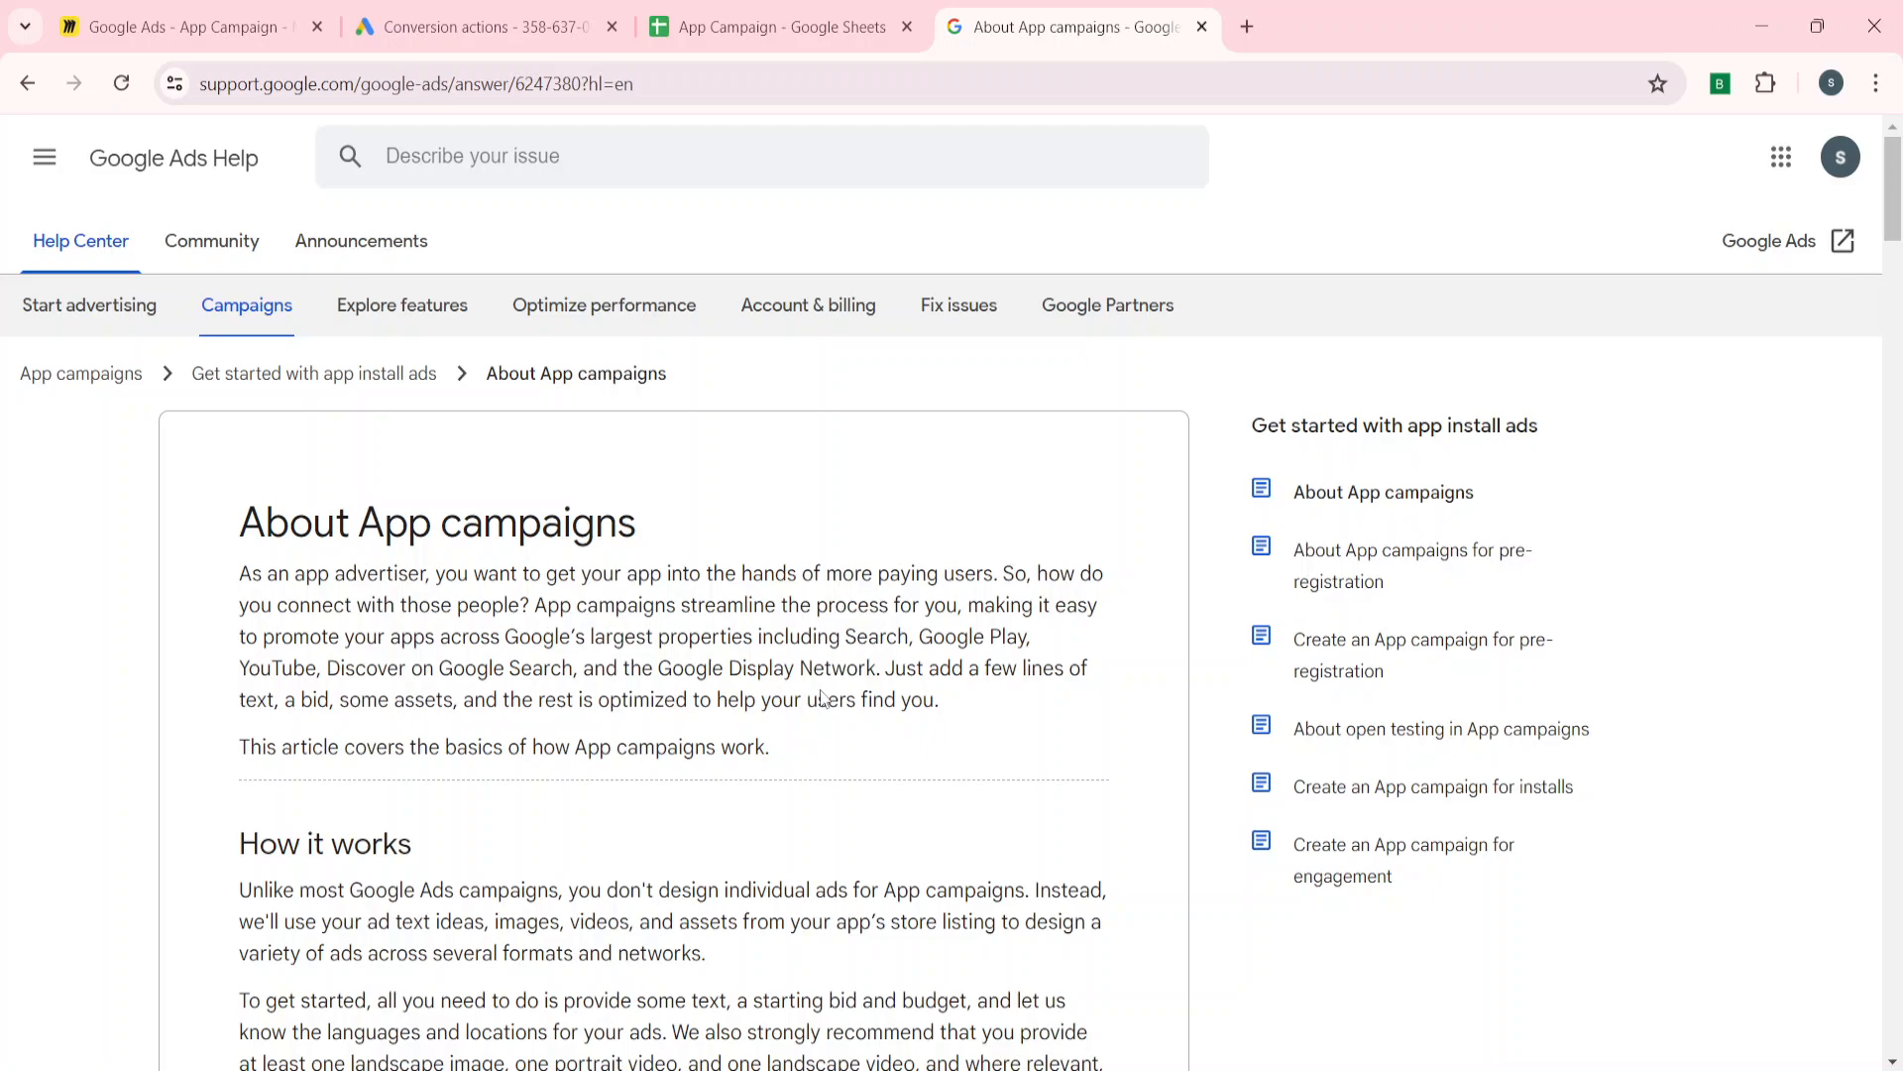
click(197, 12)
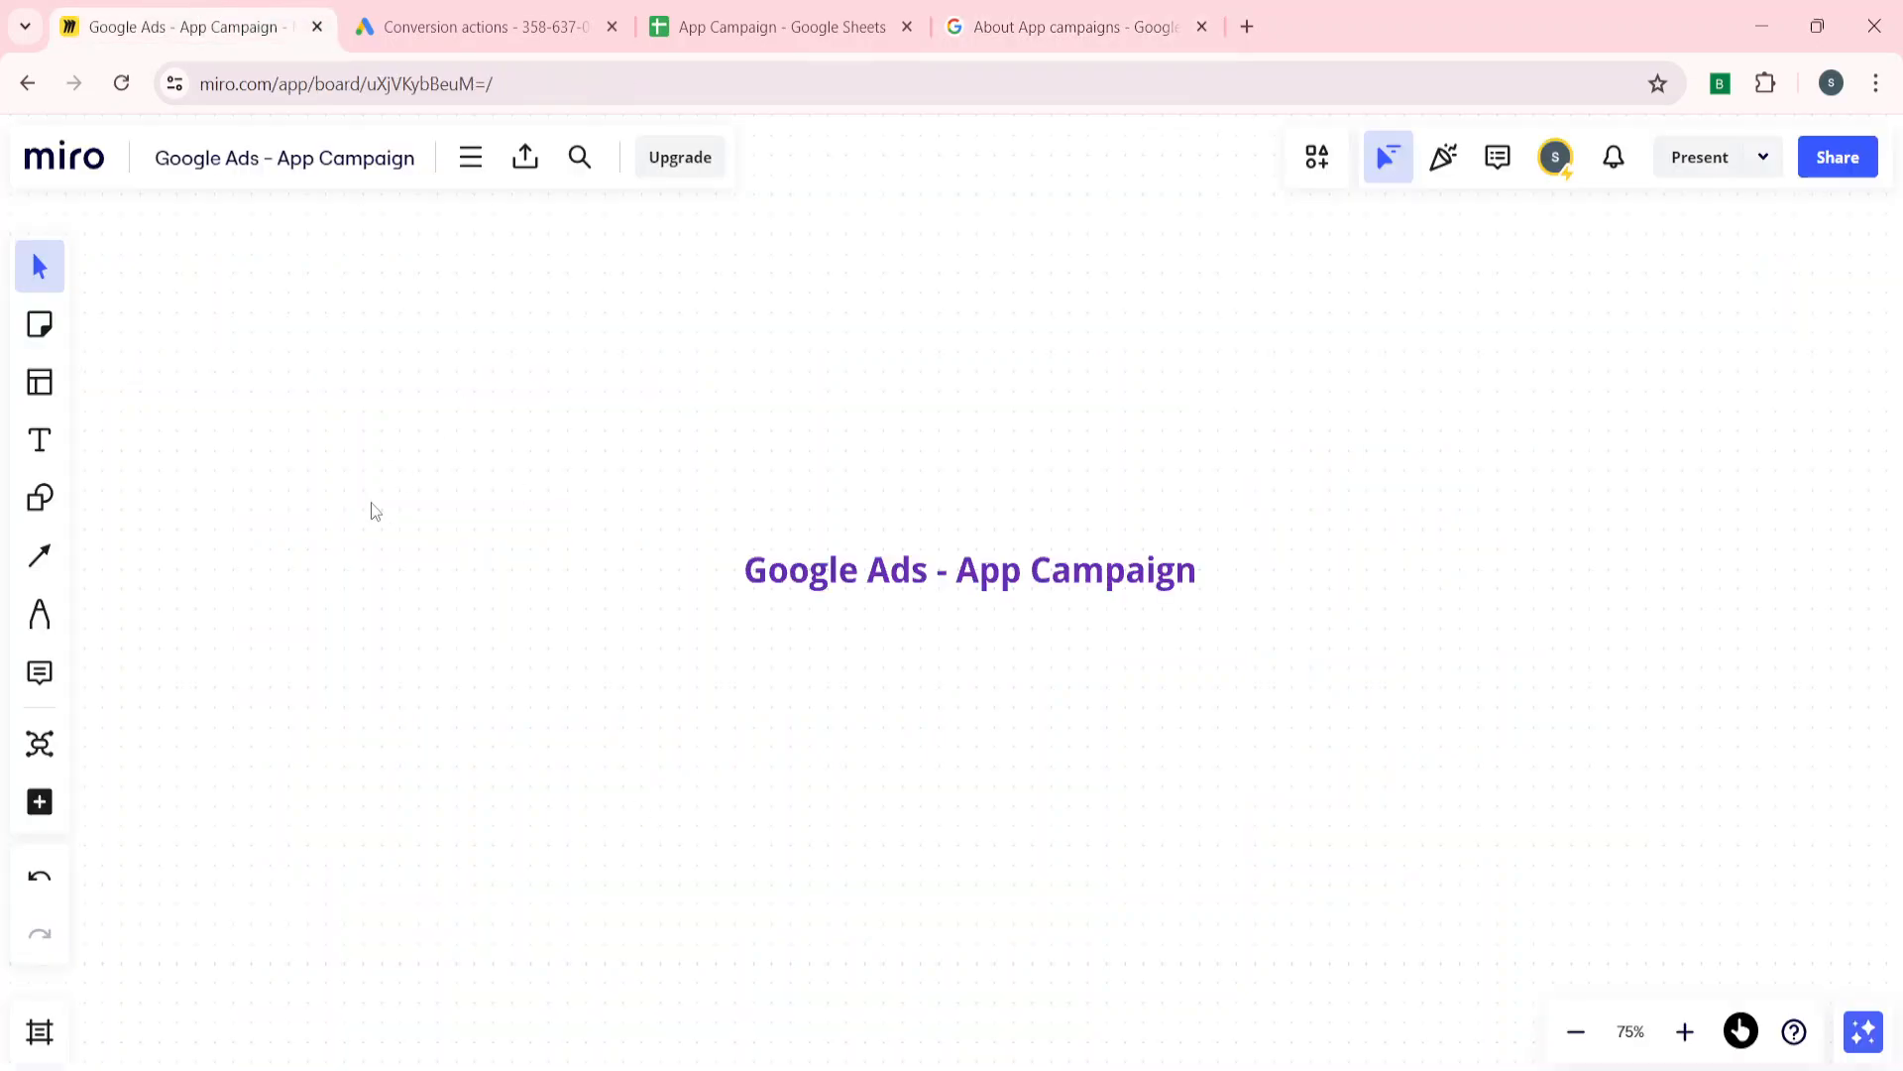